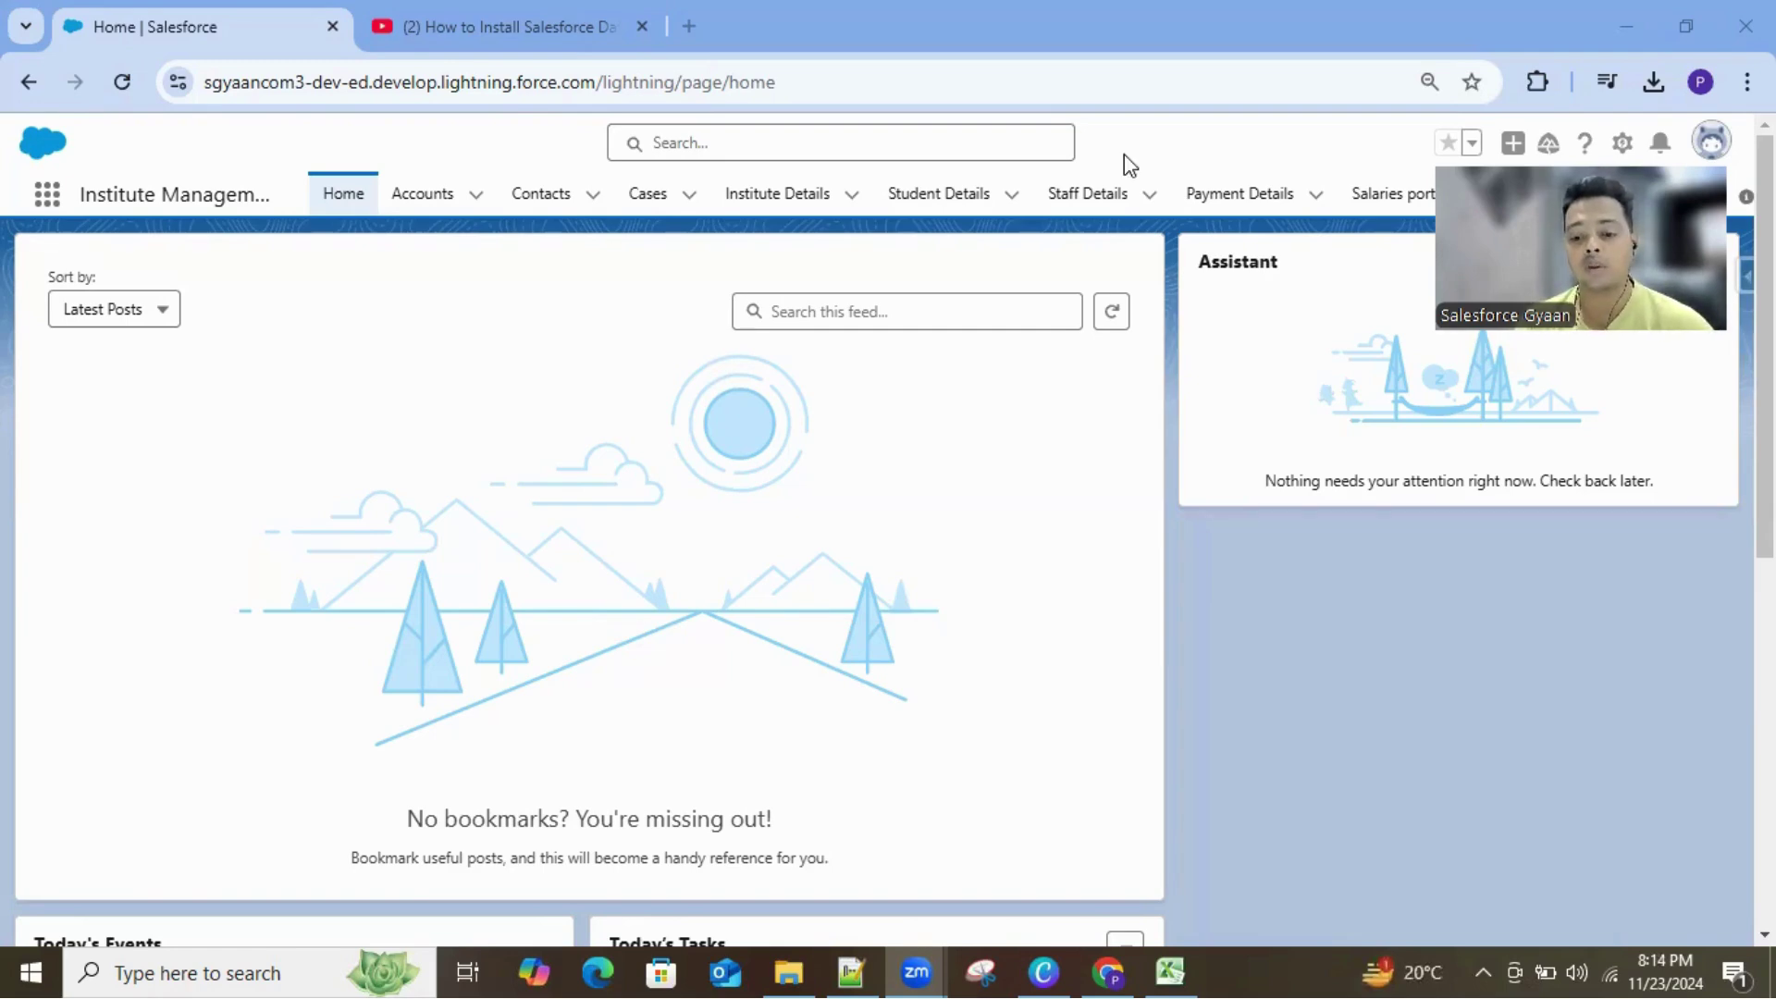
# Step: View the YouTube video on installing Salesforce Data Loader, then close its page while keeping the Salesforce home page open
pyautogui.click(551, 24)
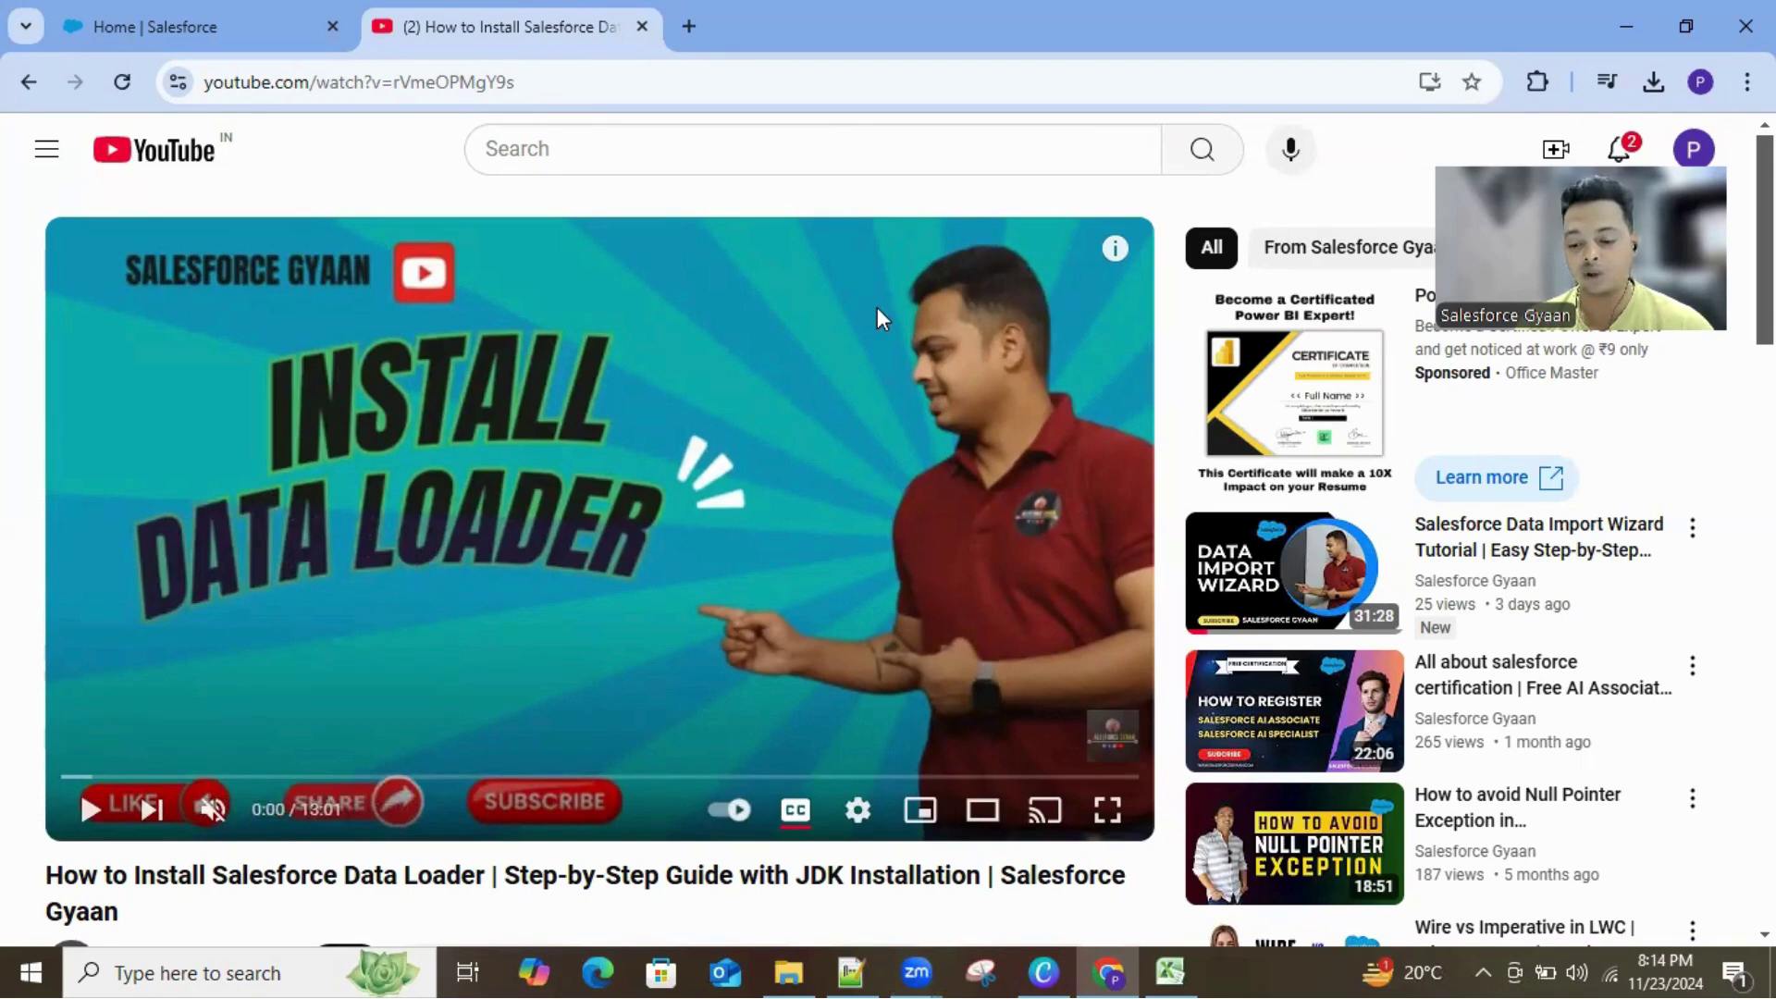
pyautogui.click(212, 17)
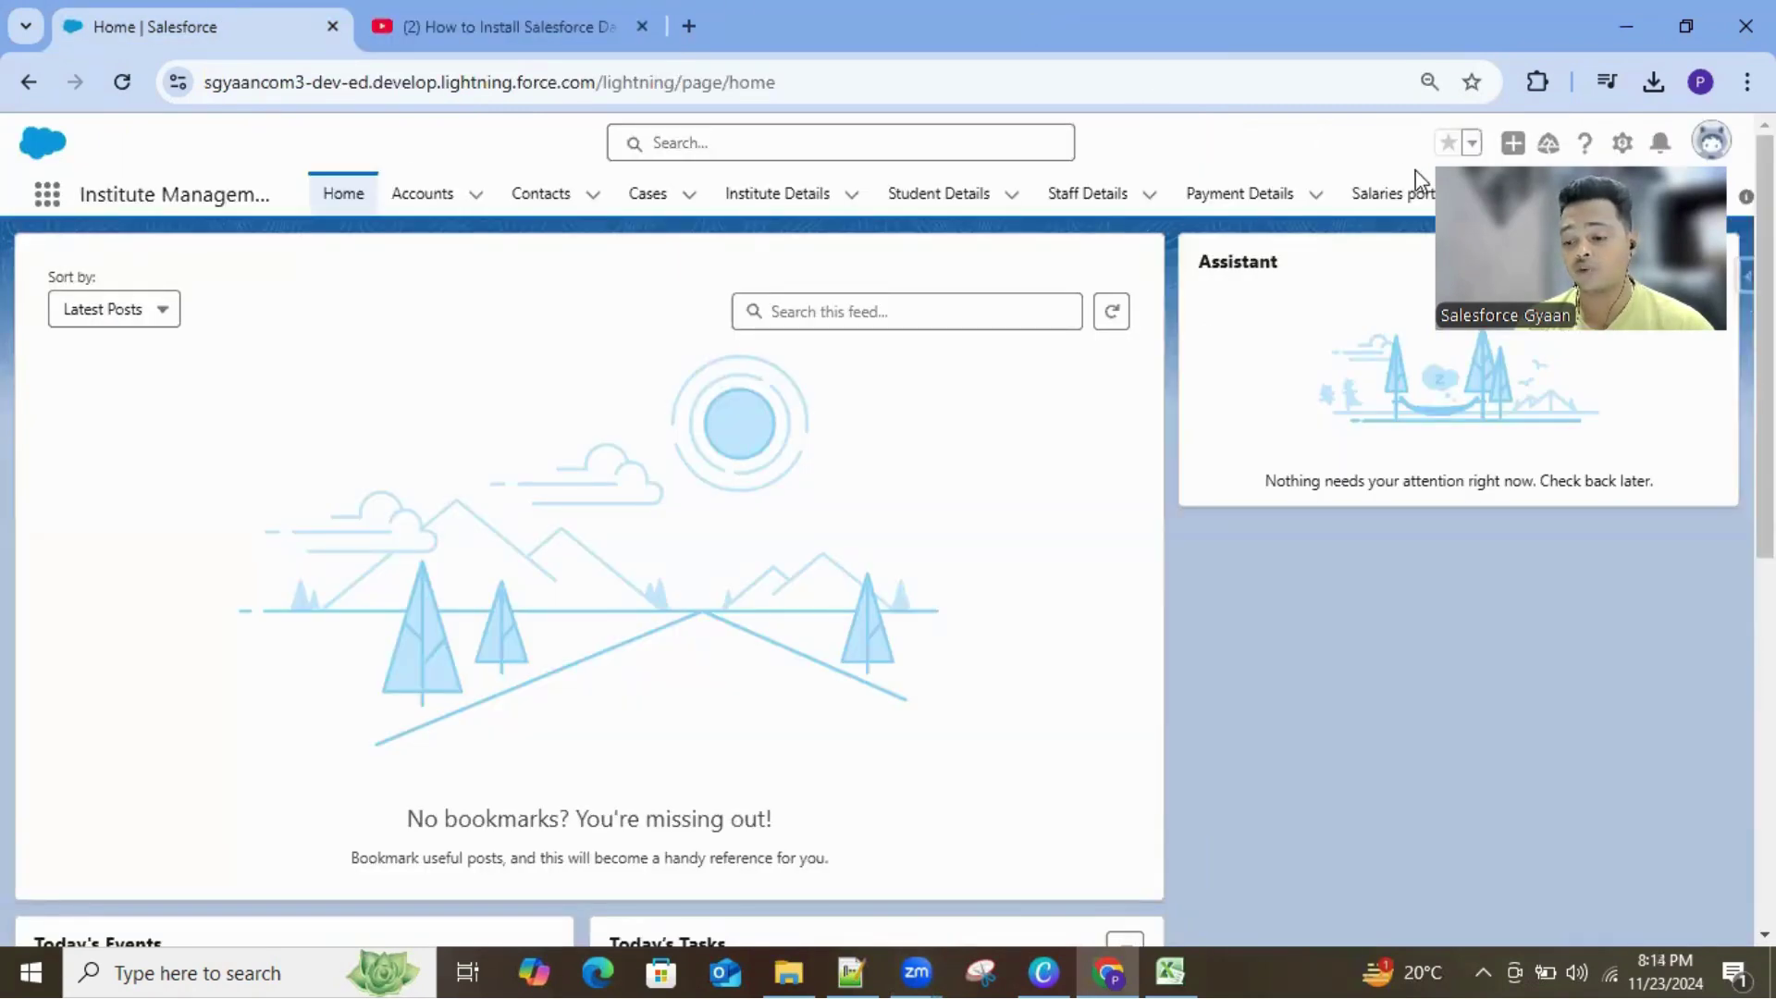
pyautogui.click(562, 8)
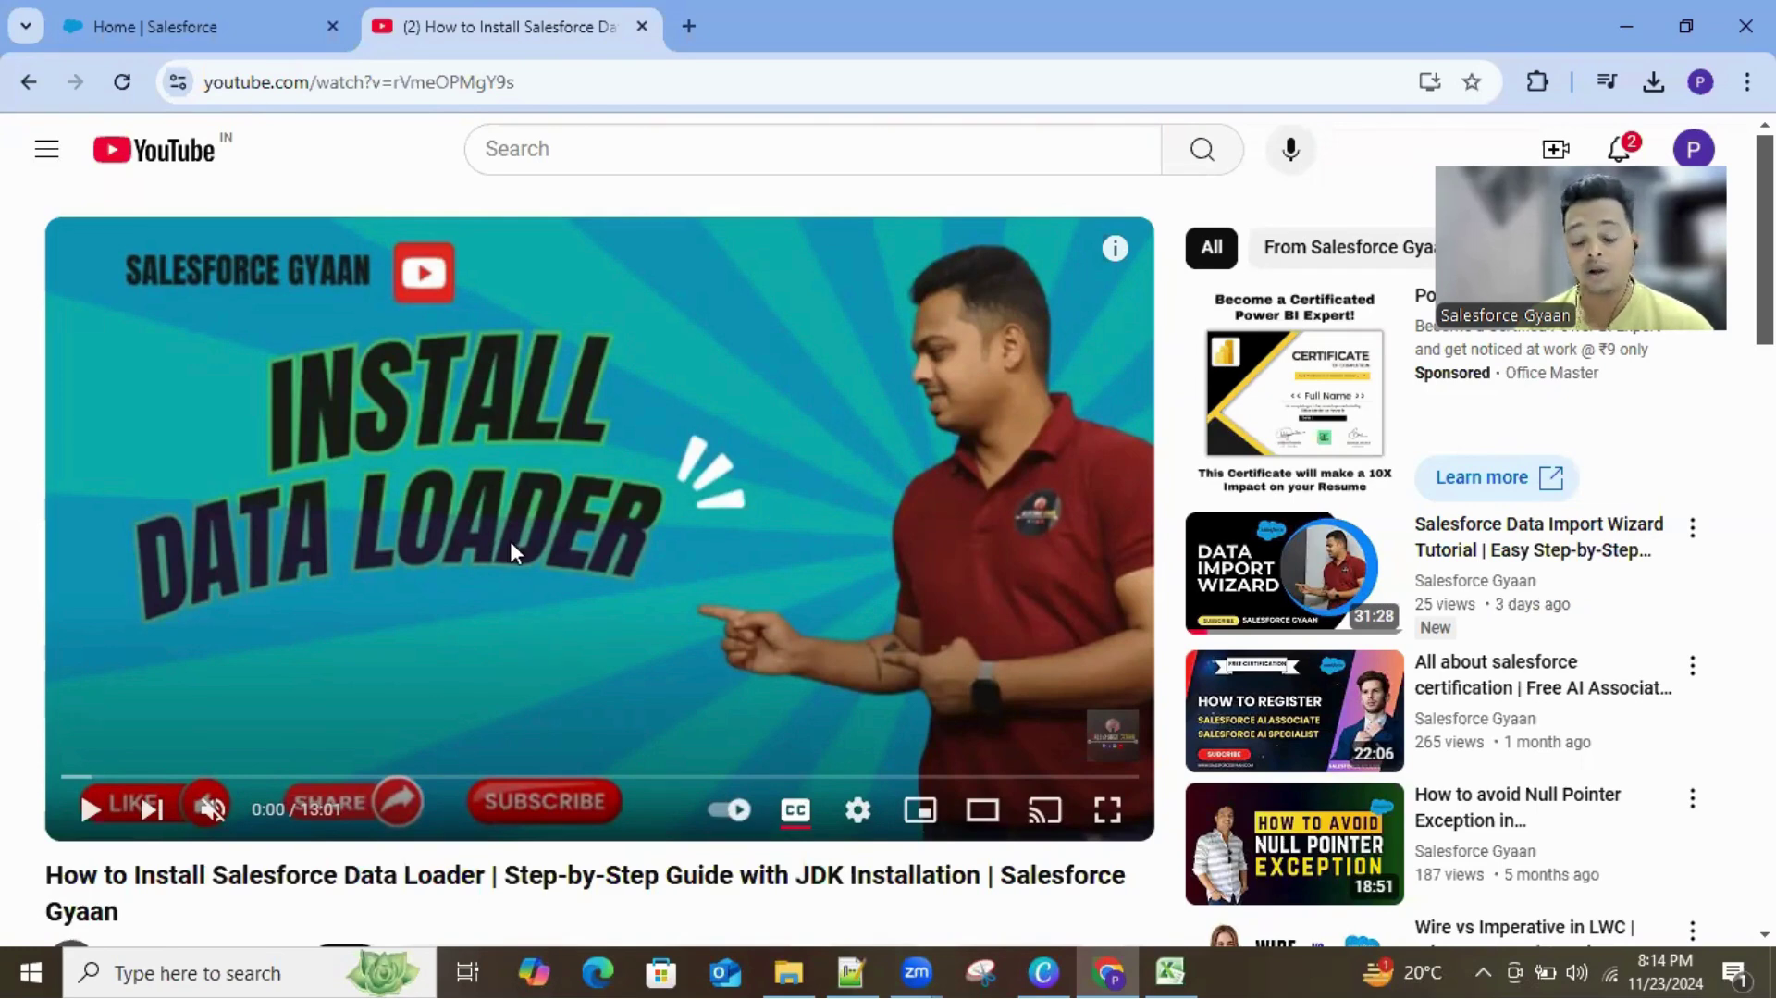
pyautogui.click(640, 26)
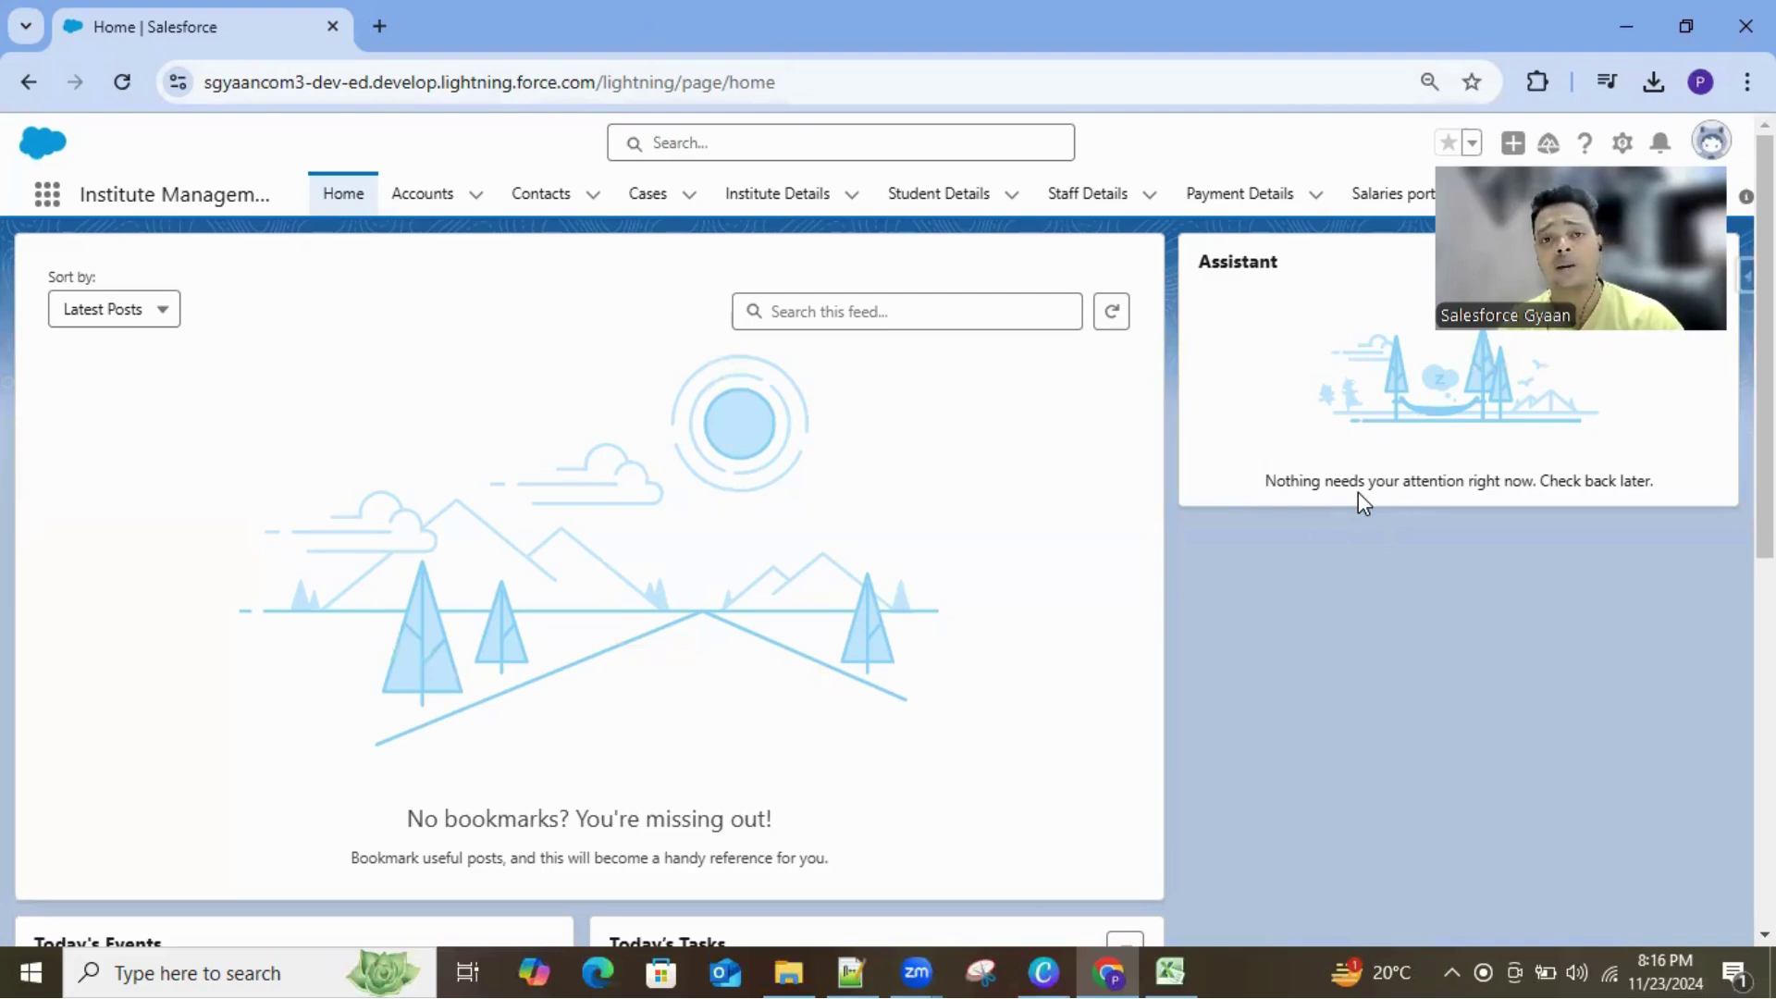
# Step: Open Salesforce Data Loader 62.0.2 from the desktop in a maximized window and preview the Insert operation's login page
pyautogui.click(1620, 25)
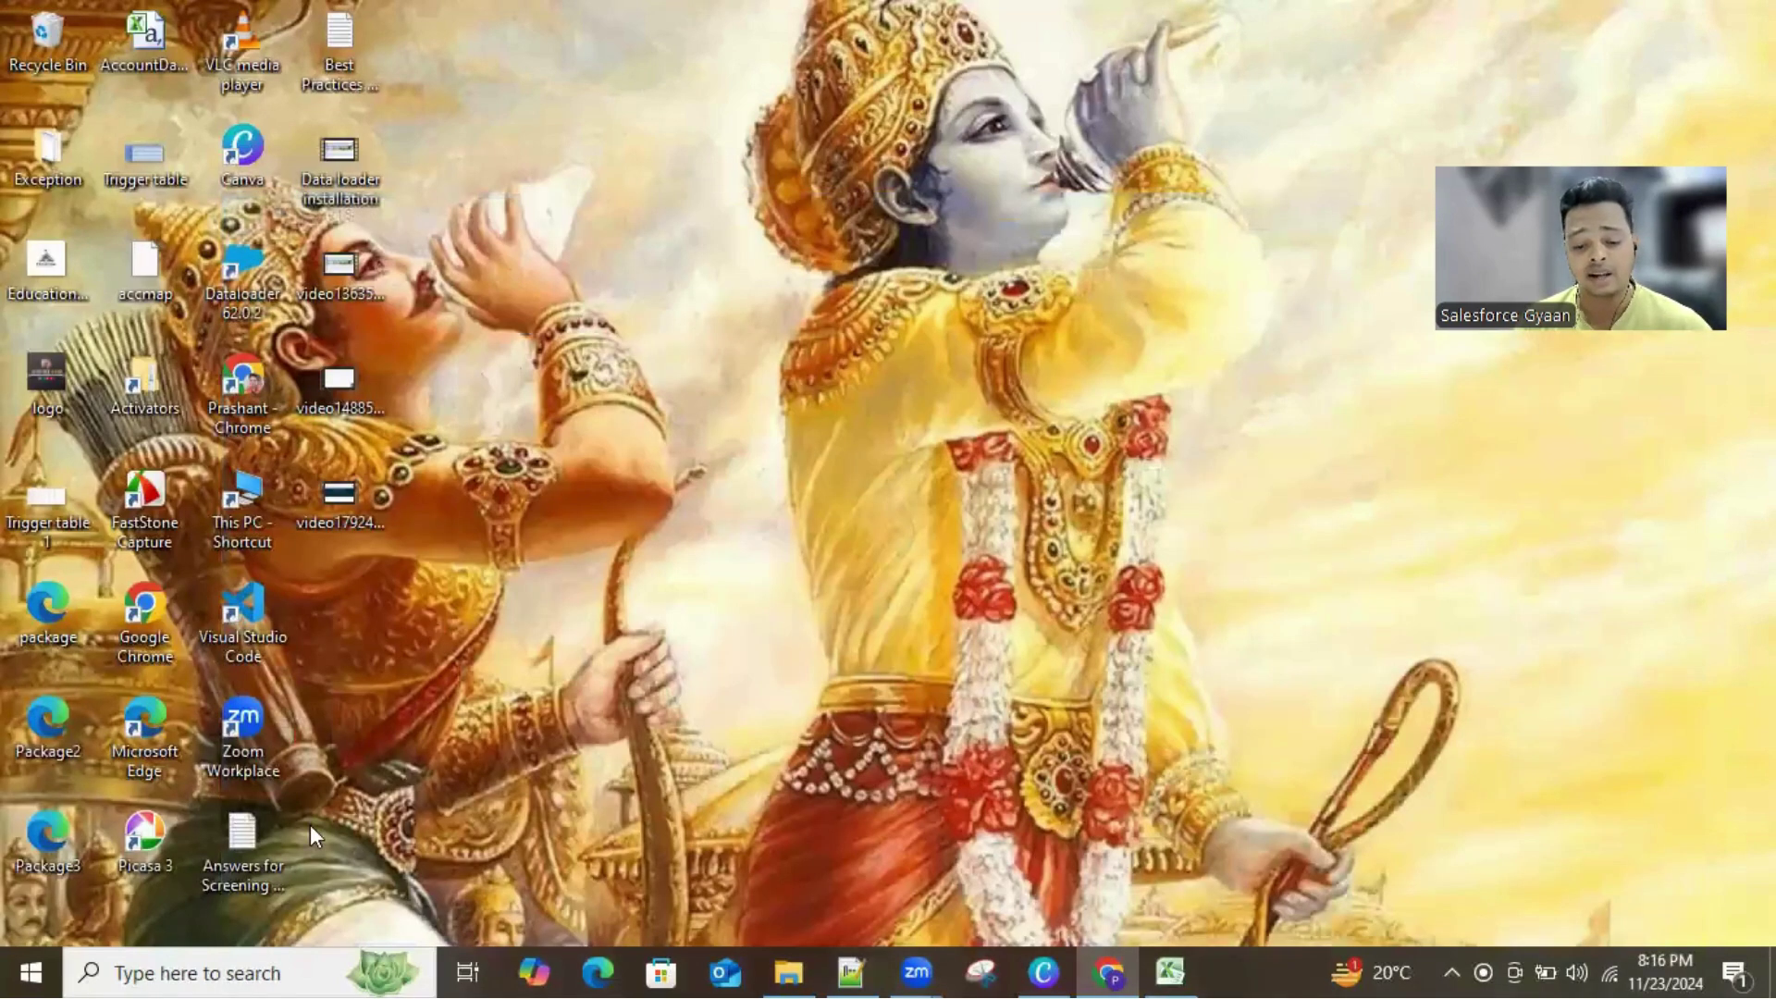
pyautogui.doubleClick(240, 301)
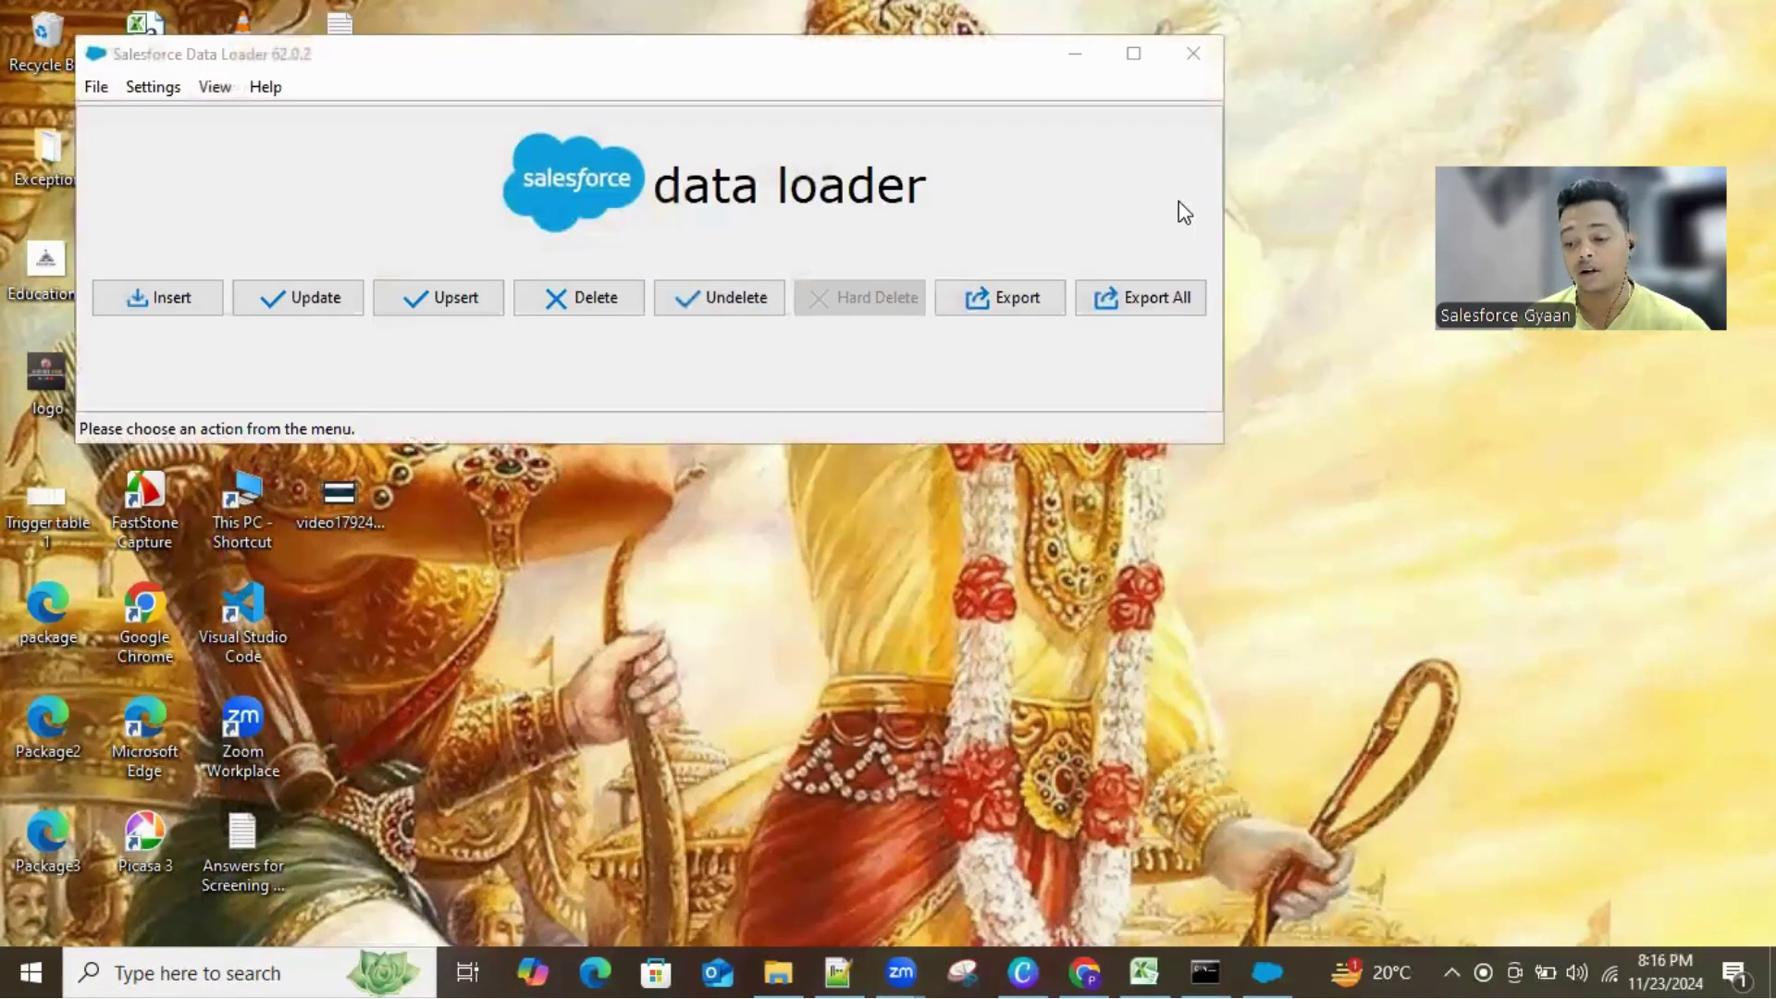
pyautogui.click(1133, 52)
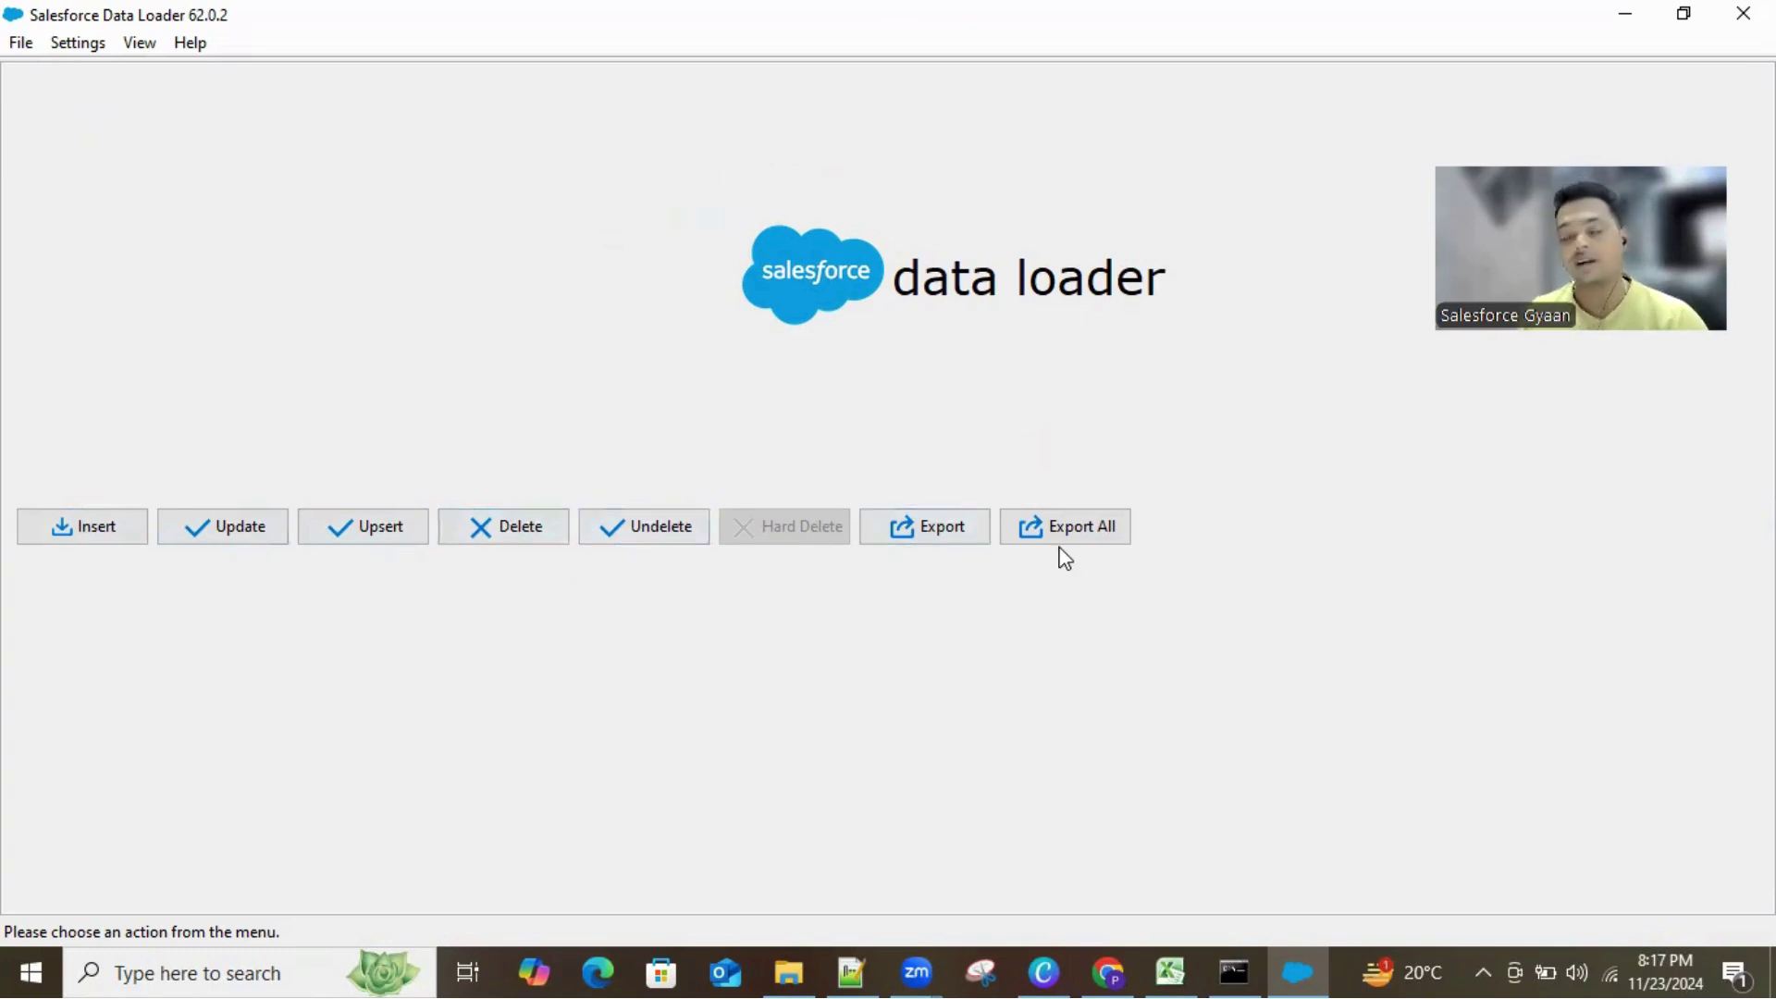
pyautogui.click(100, 529)
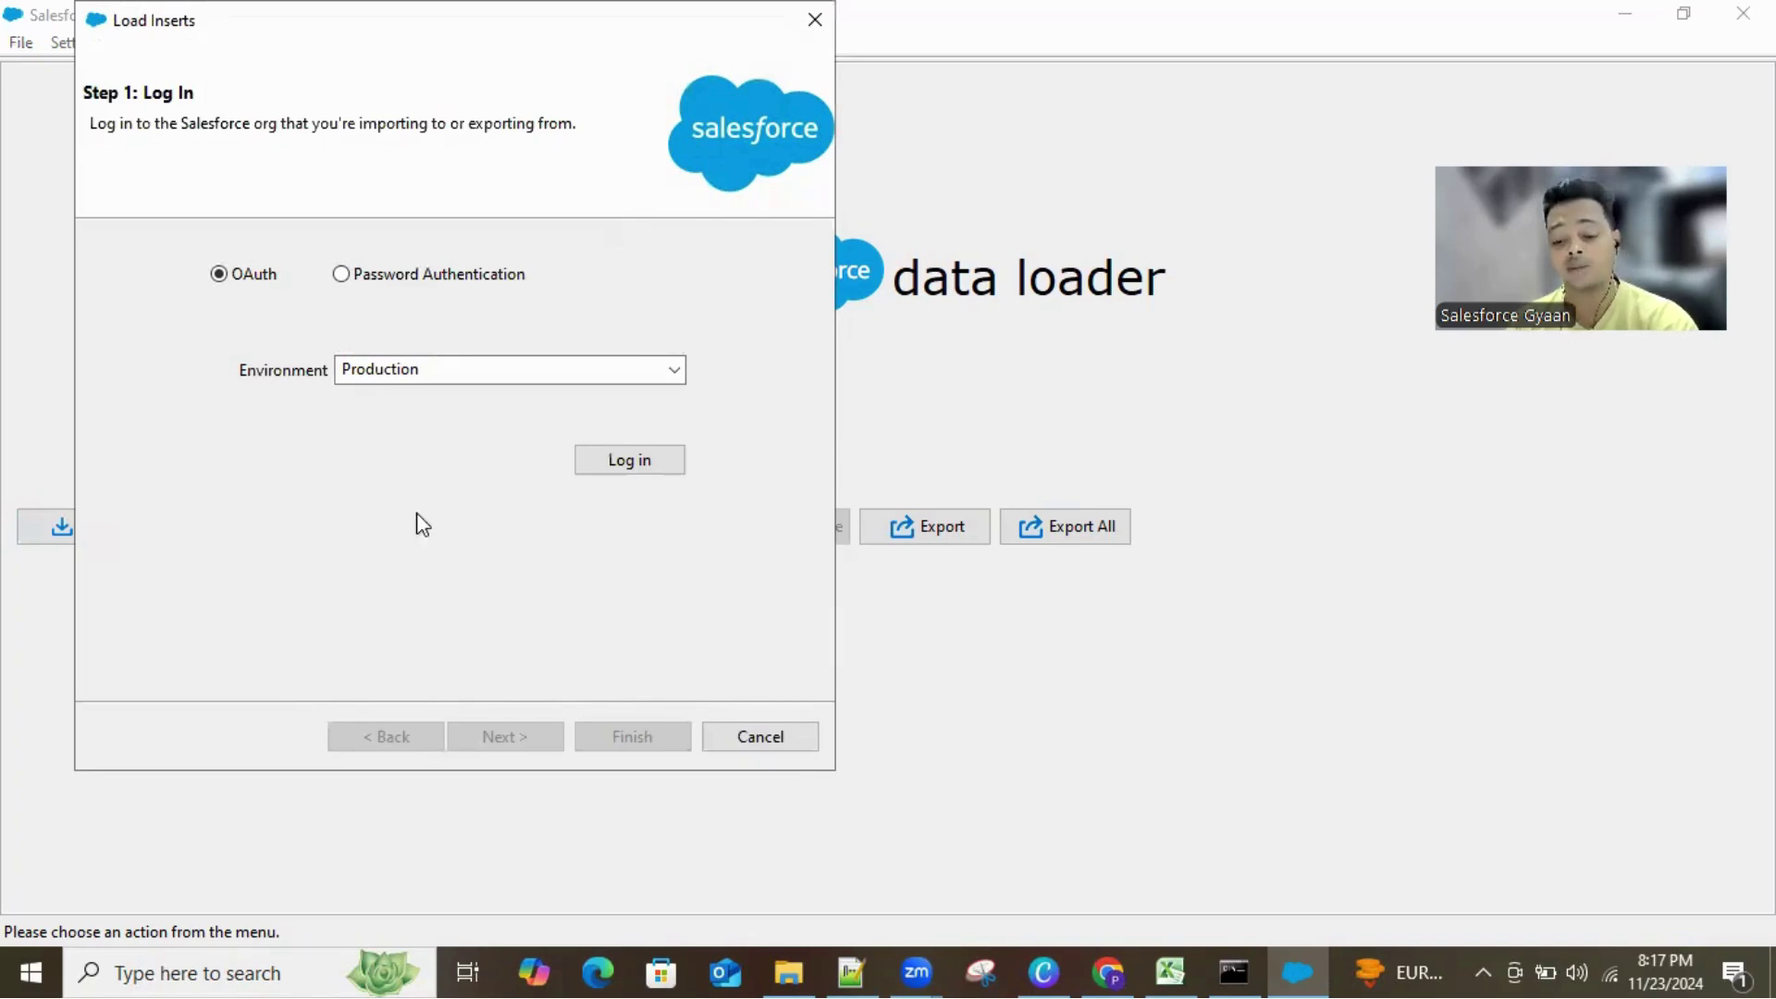
pyautogui.click(818, 27)
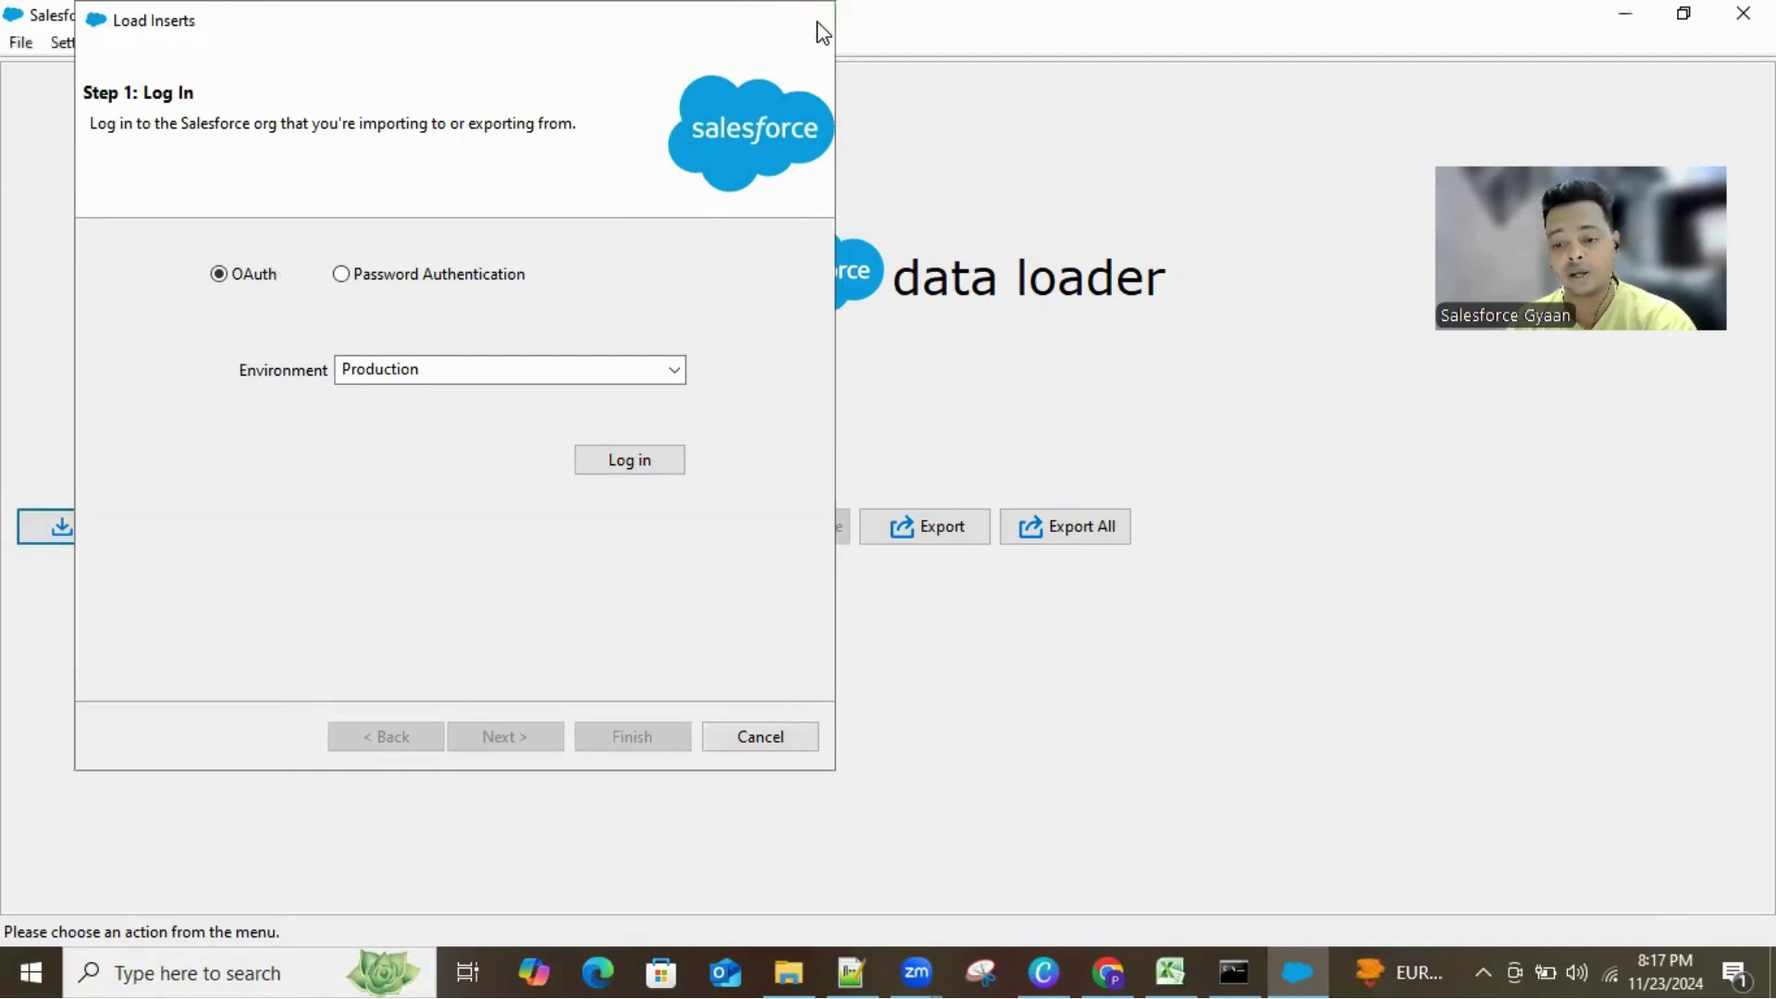
# Step: Switch to the AccountDataLoader file in Excel and examine the account name, fax and industry headers in A1:C1
pyautogui.click(1188, 968)
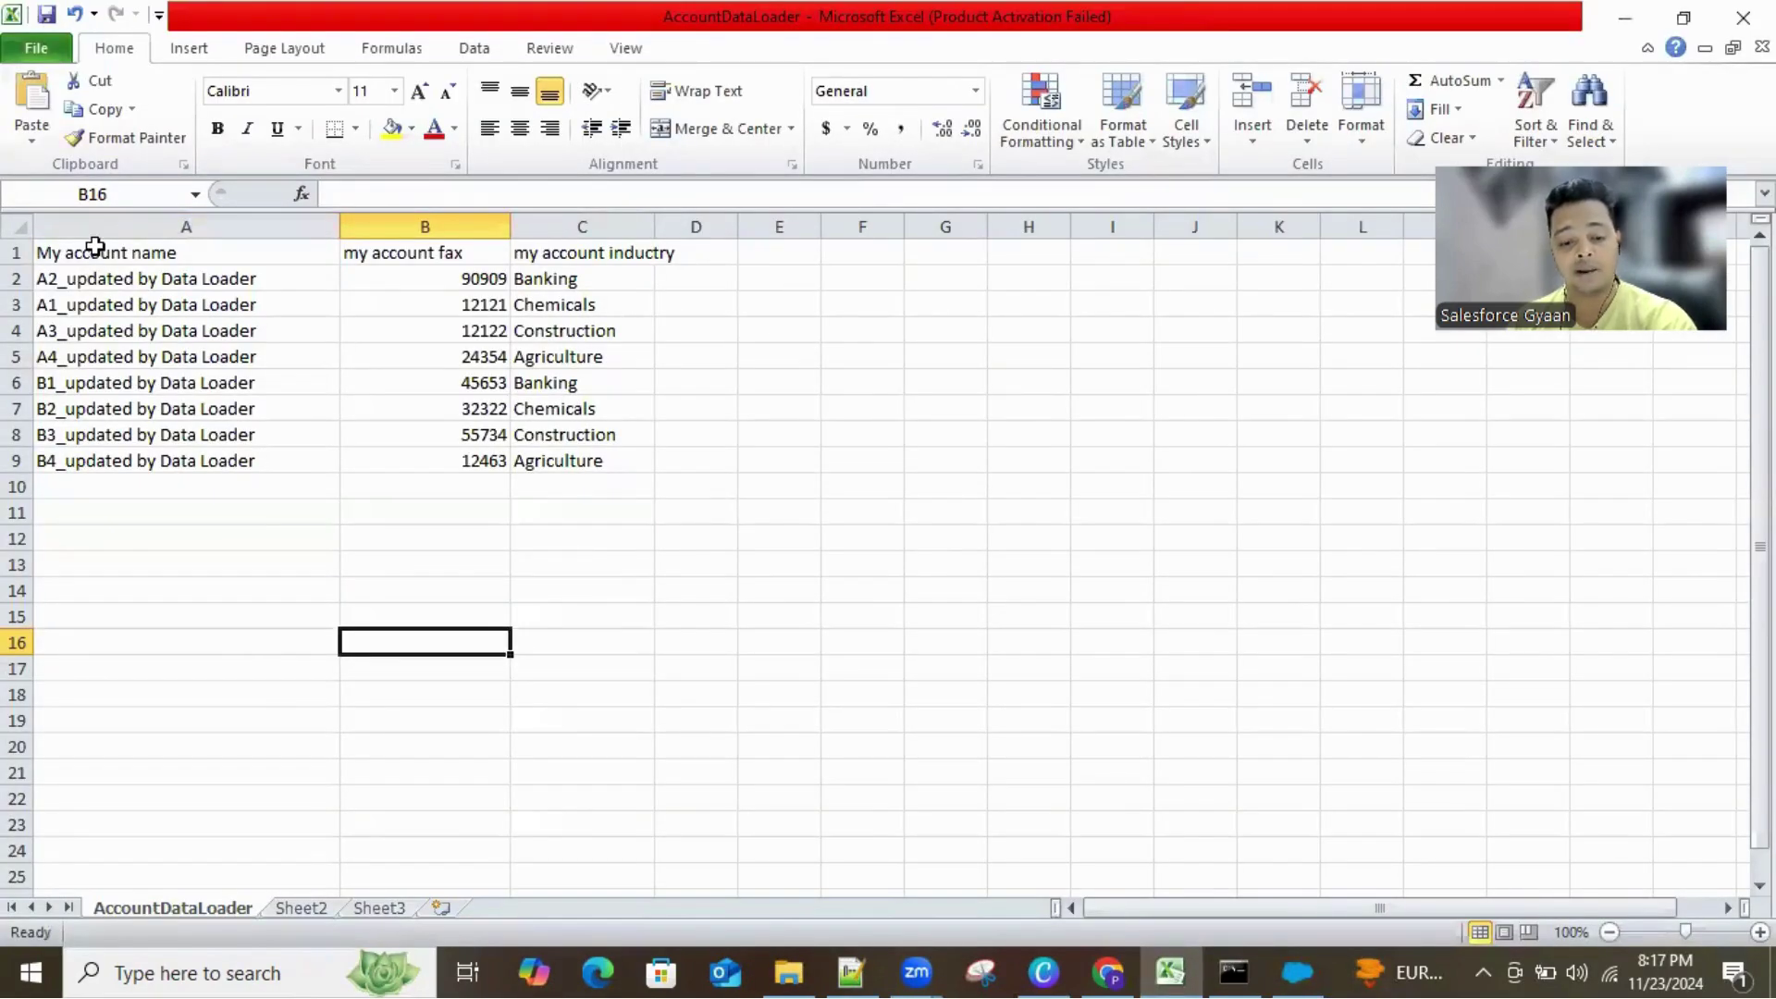
pyautogui.click(96, 248)
pyautogui.press('Right')
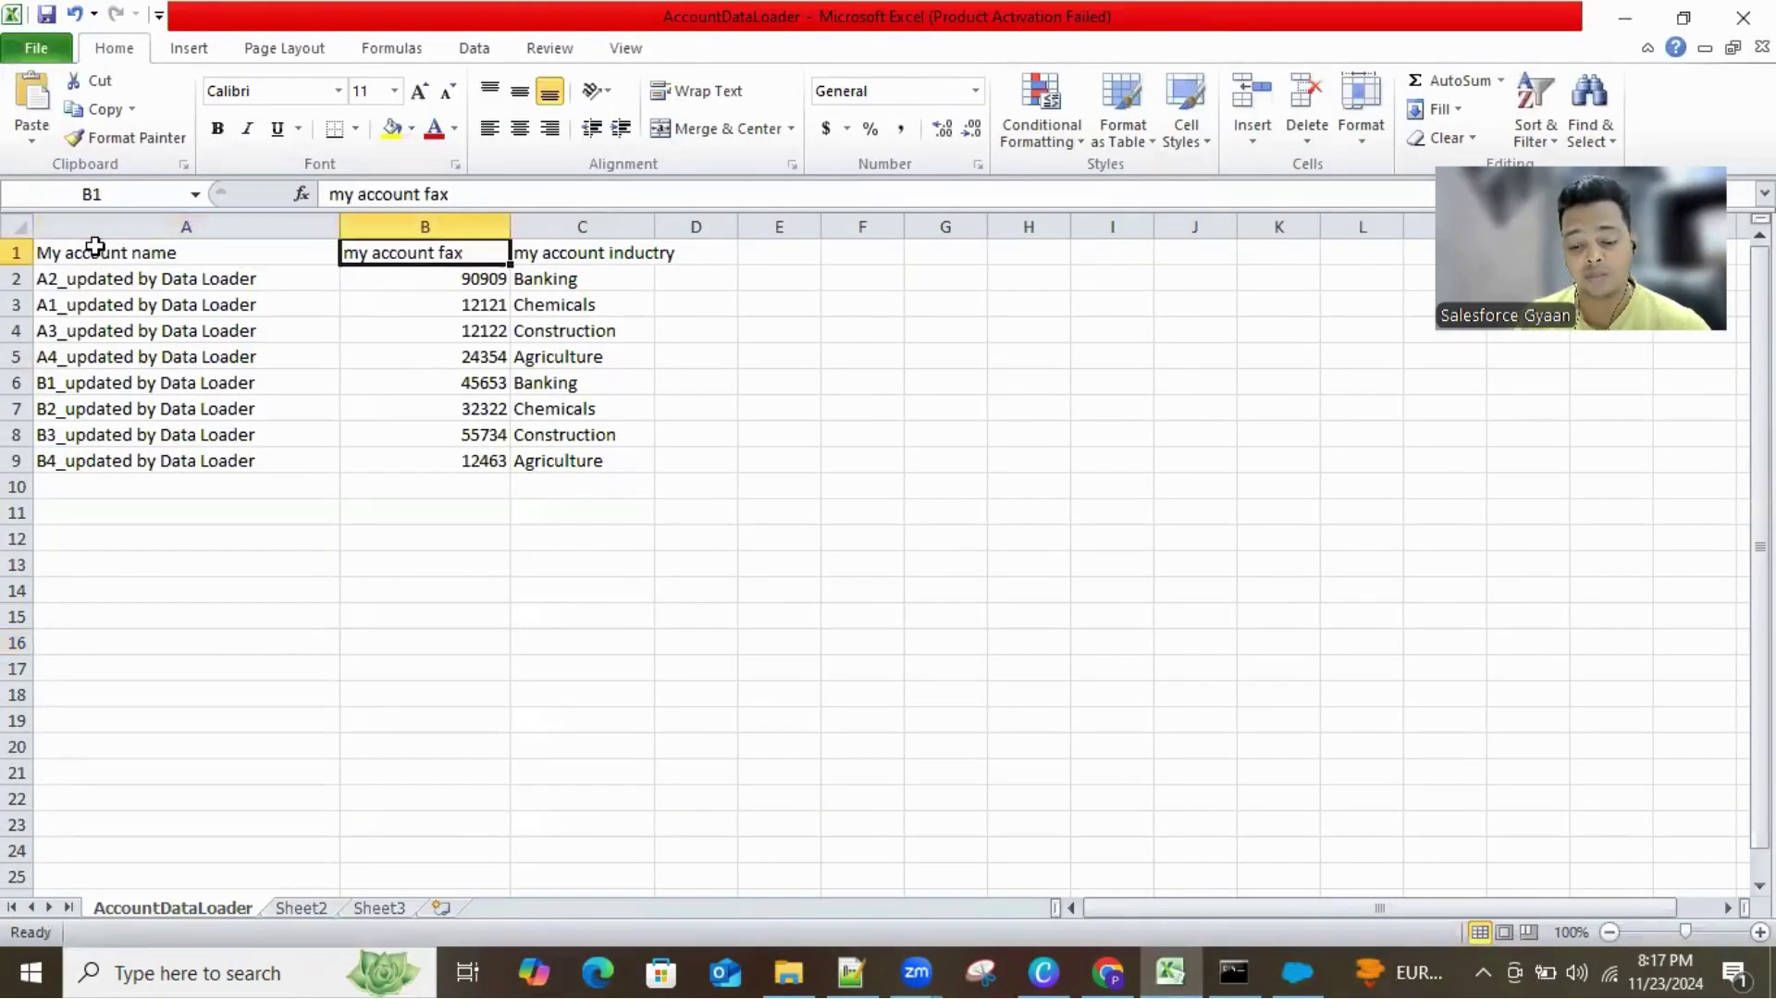
pyautogui.press('Right')
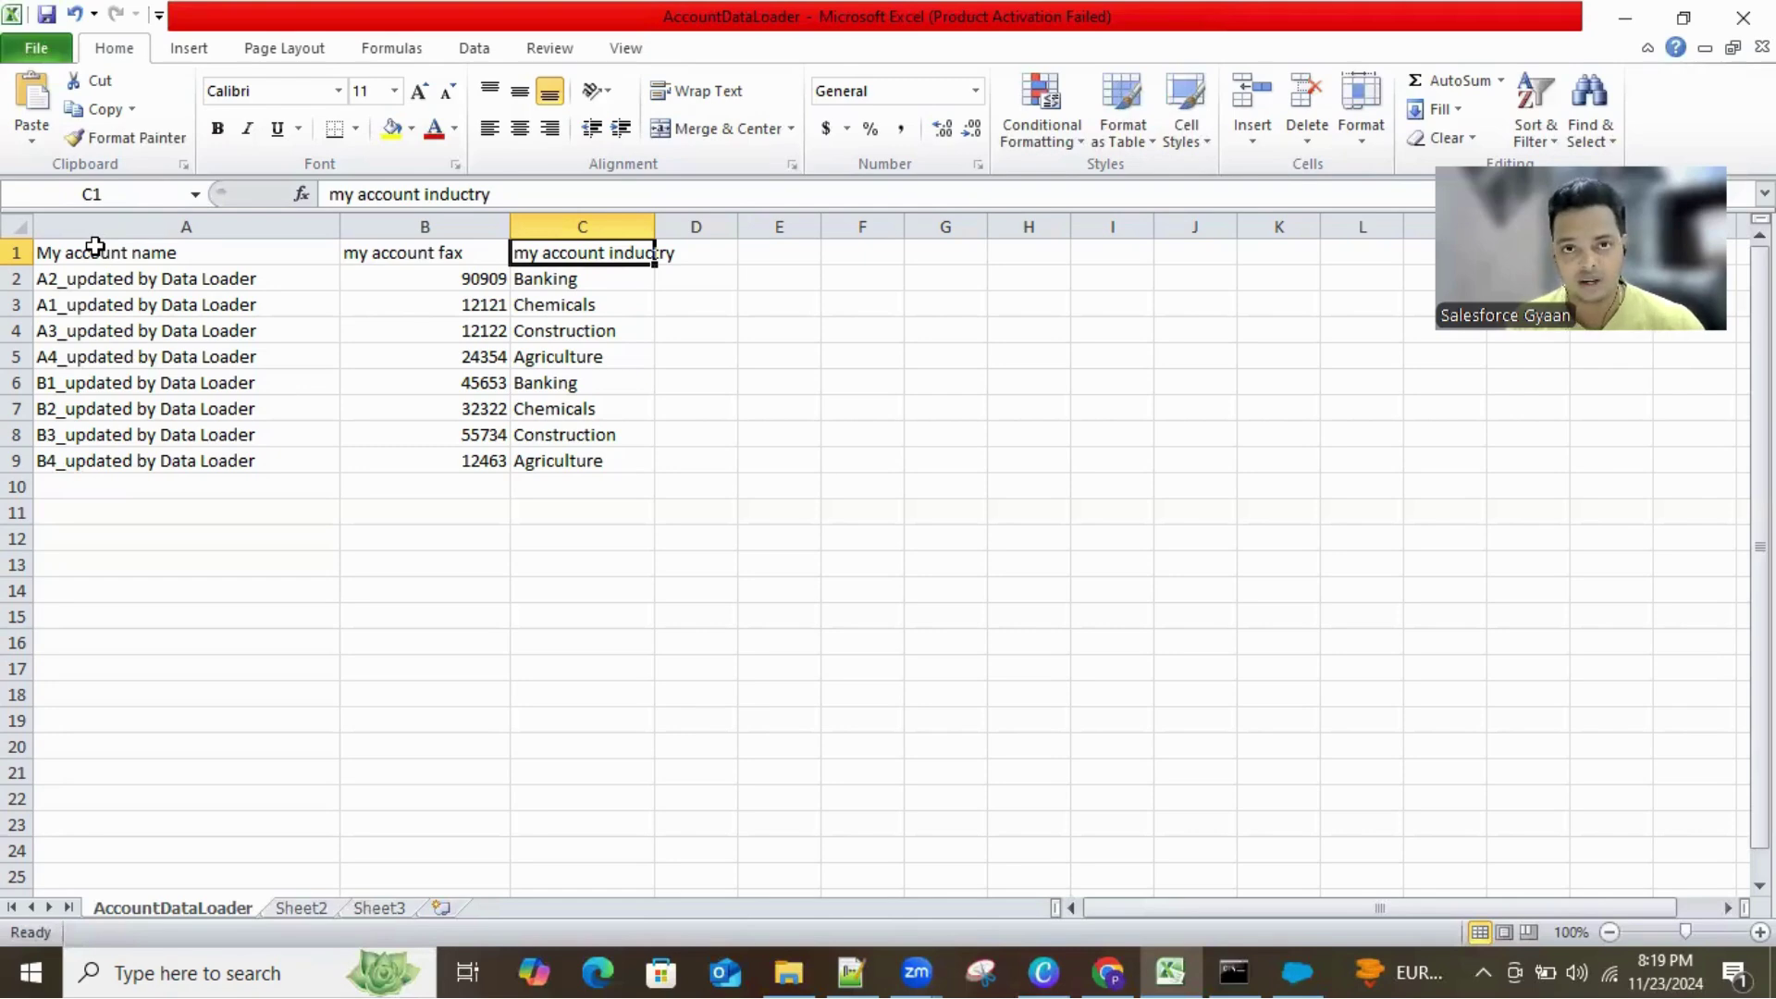
pyautogui.click(95, 246)
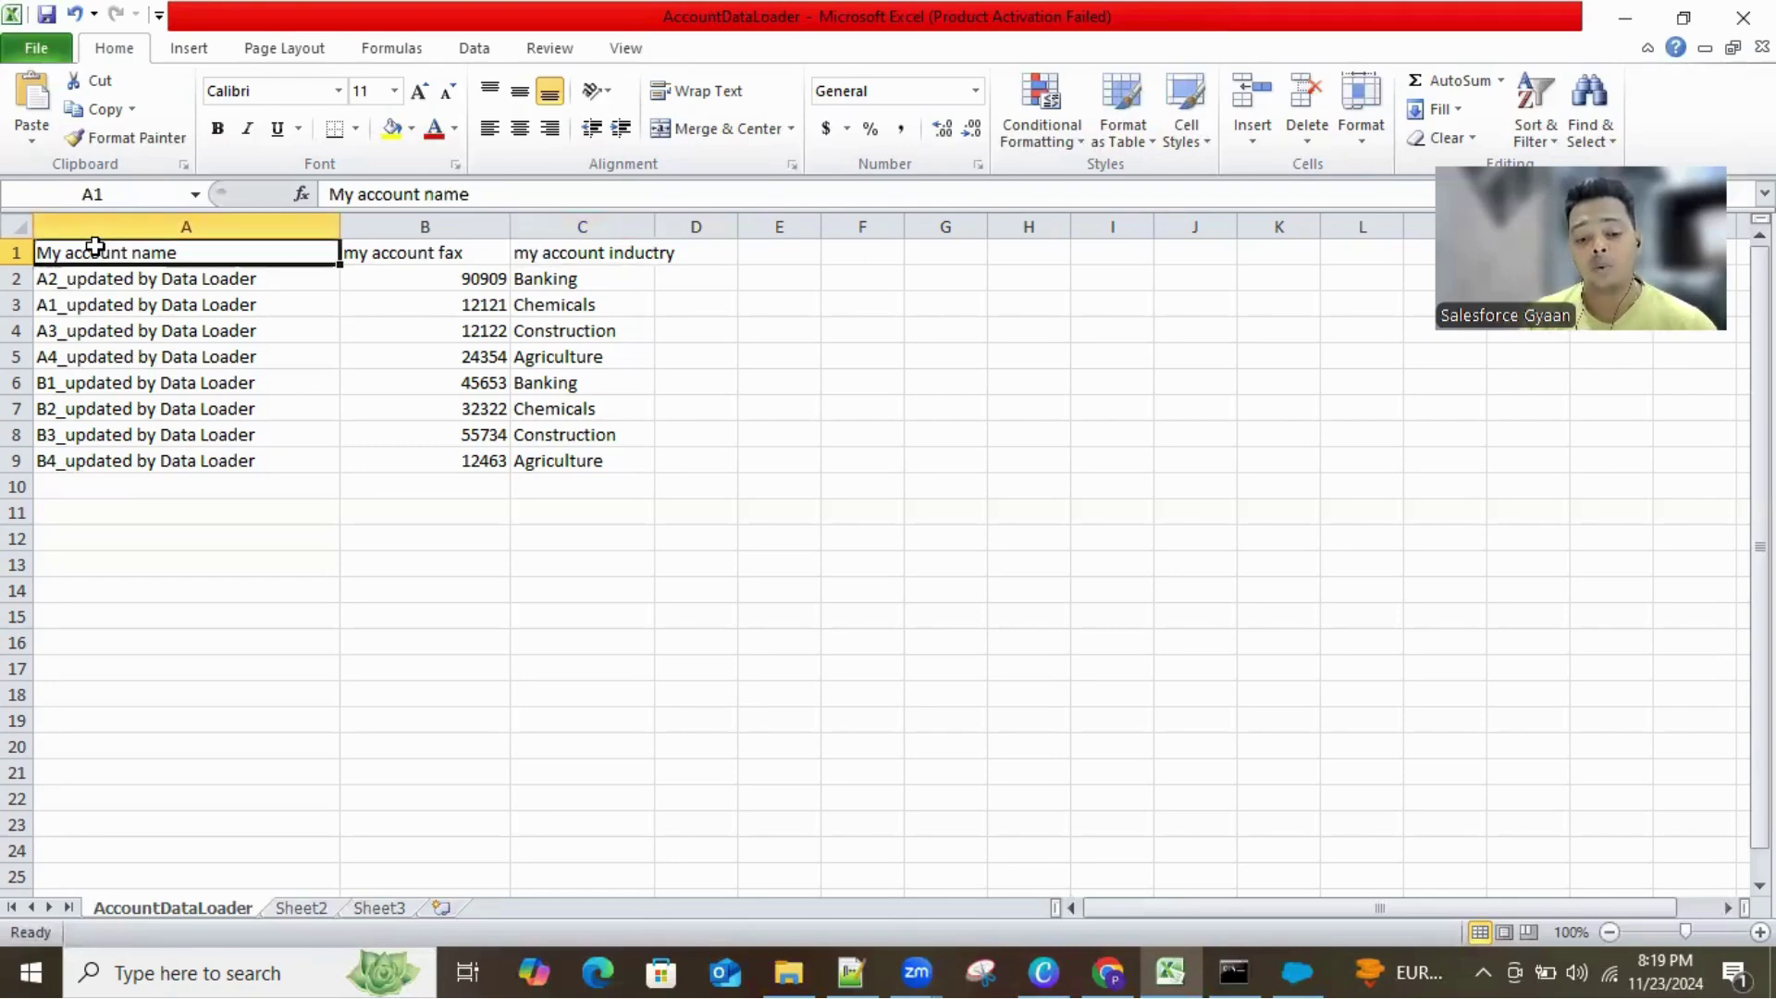
pyautogui.hotkey('shift', 'Right')
pyautogui.hotkey('shift', 'Right')
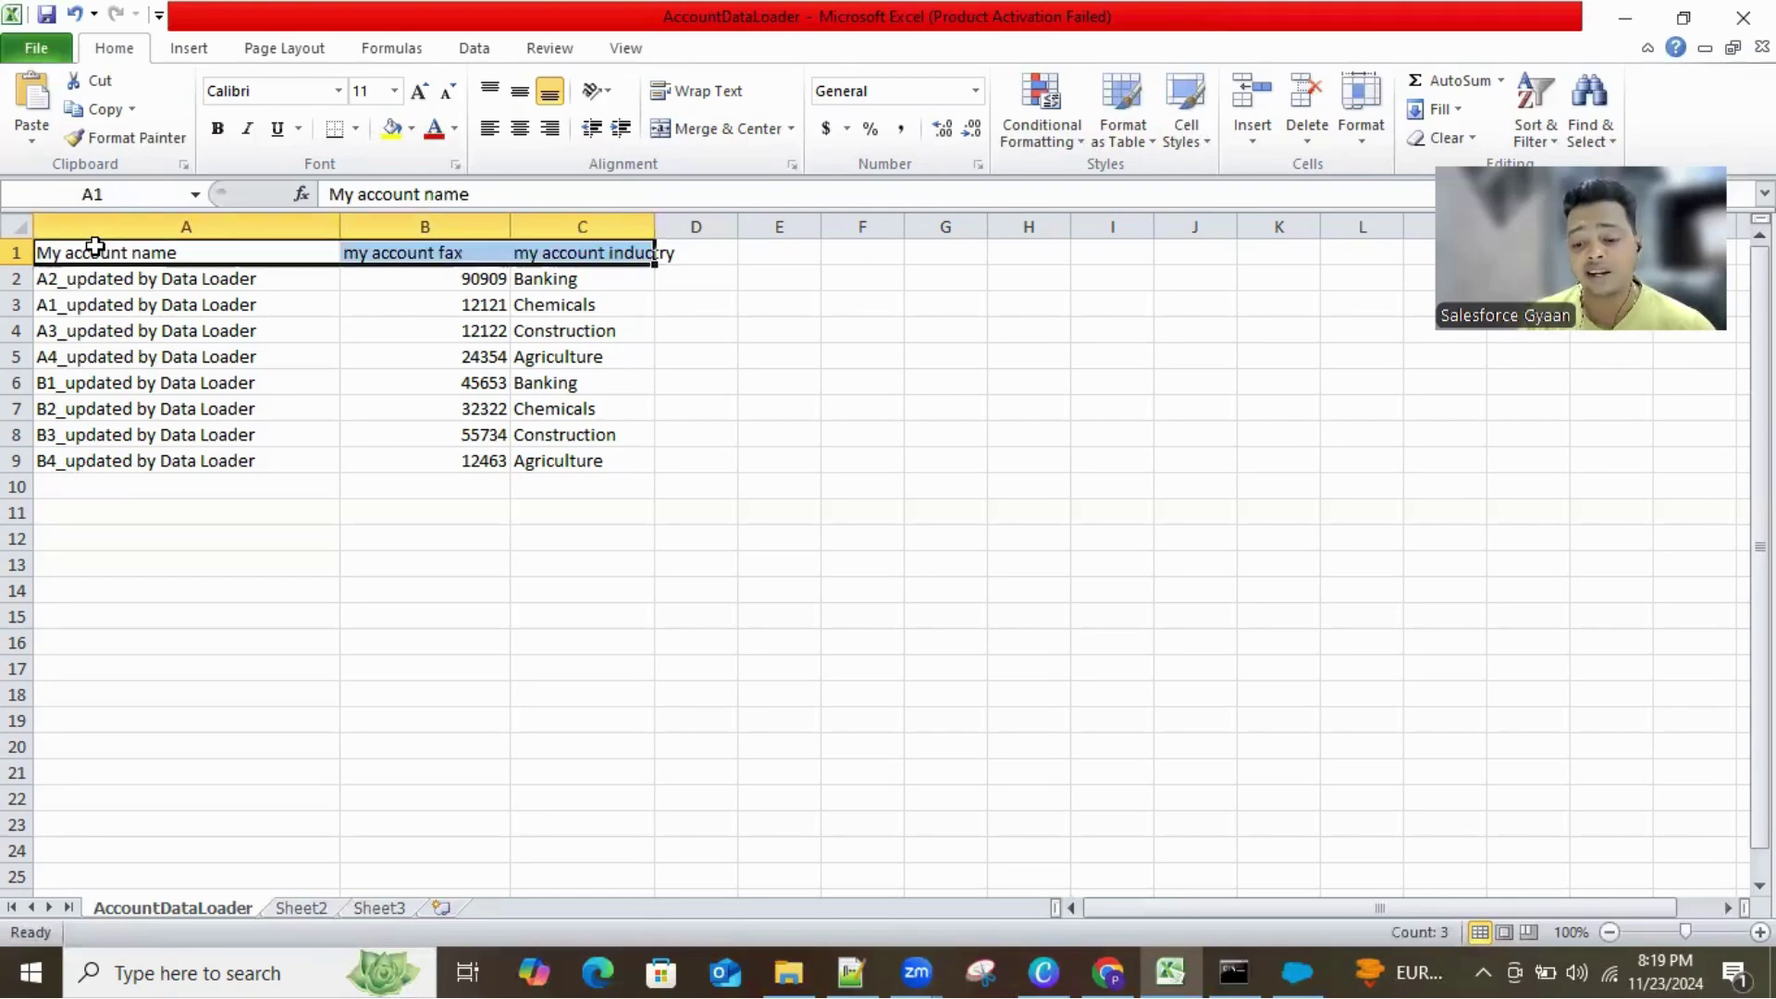
# Step: Widen column C to fit its header and correct the text in C1 to "my account industry"
pyautogui.moveTo(655, 227); pyautogui.dragTo(713, 232)
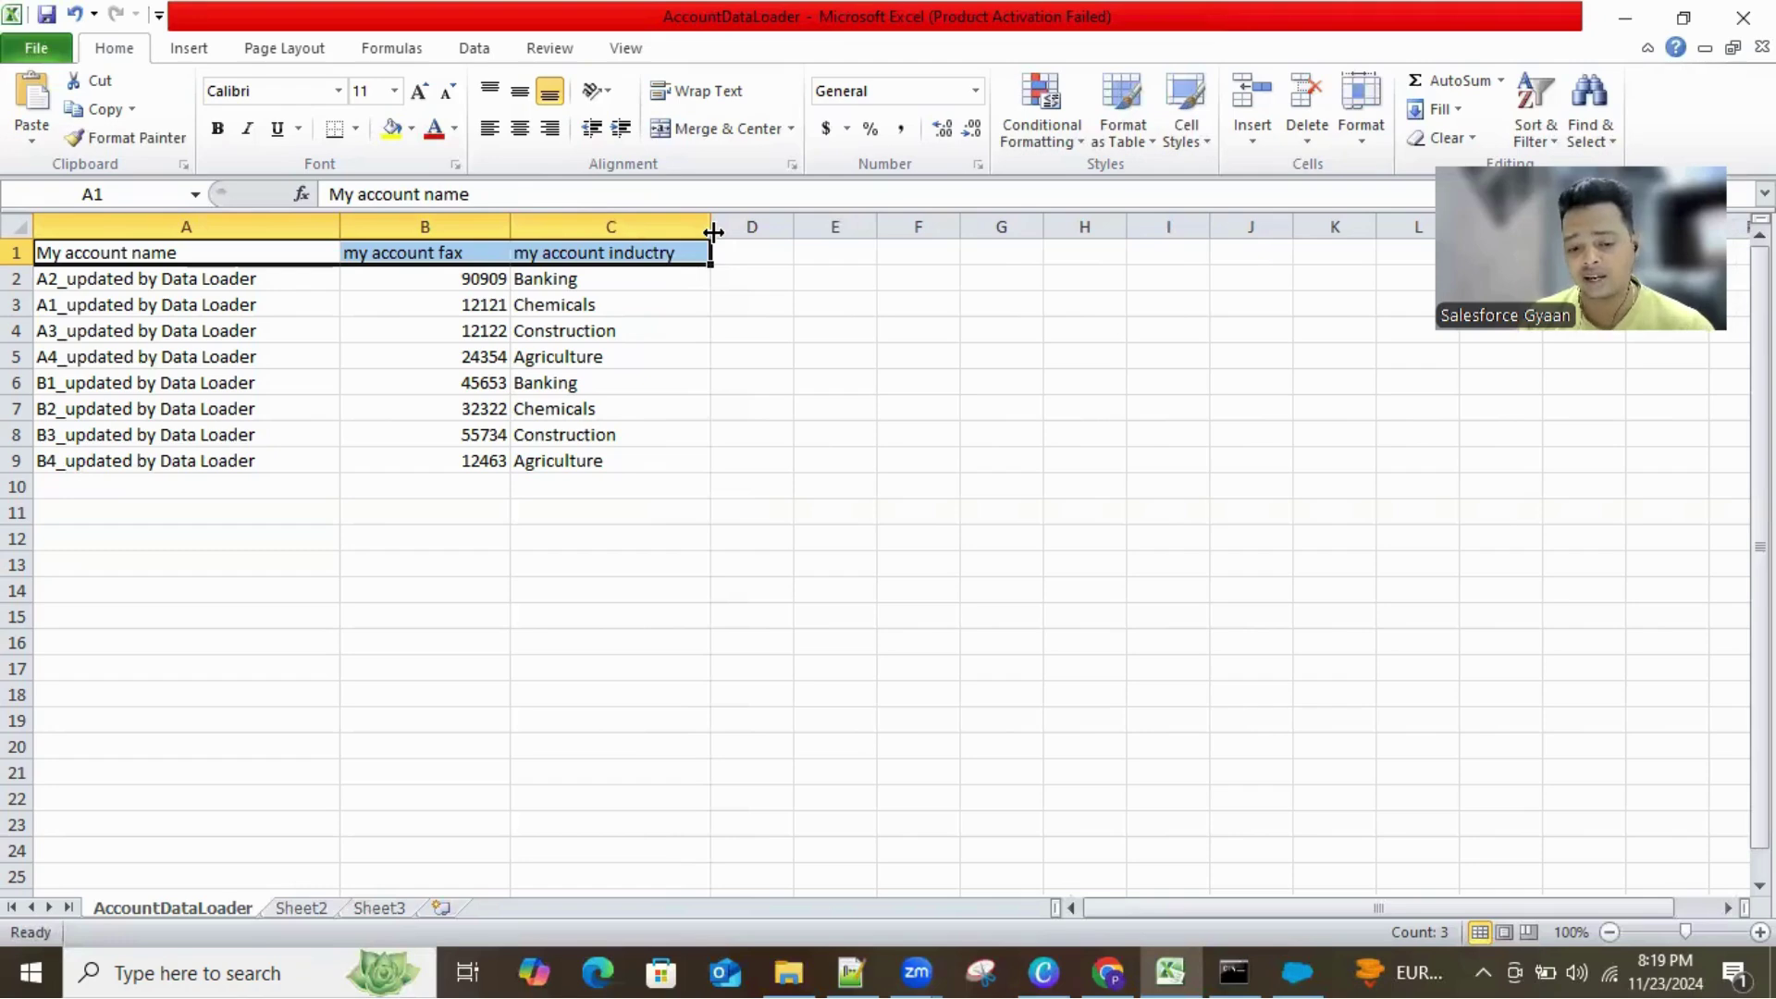
pyautogui.click(818, 435)
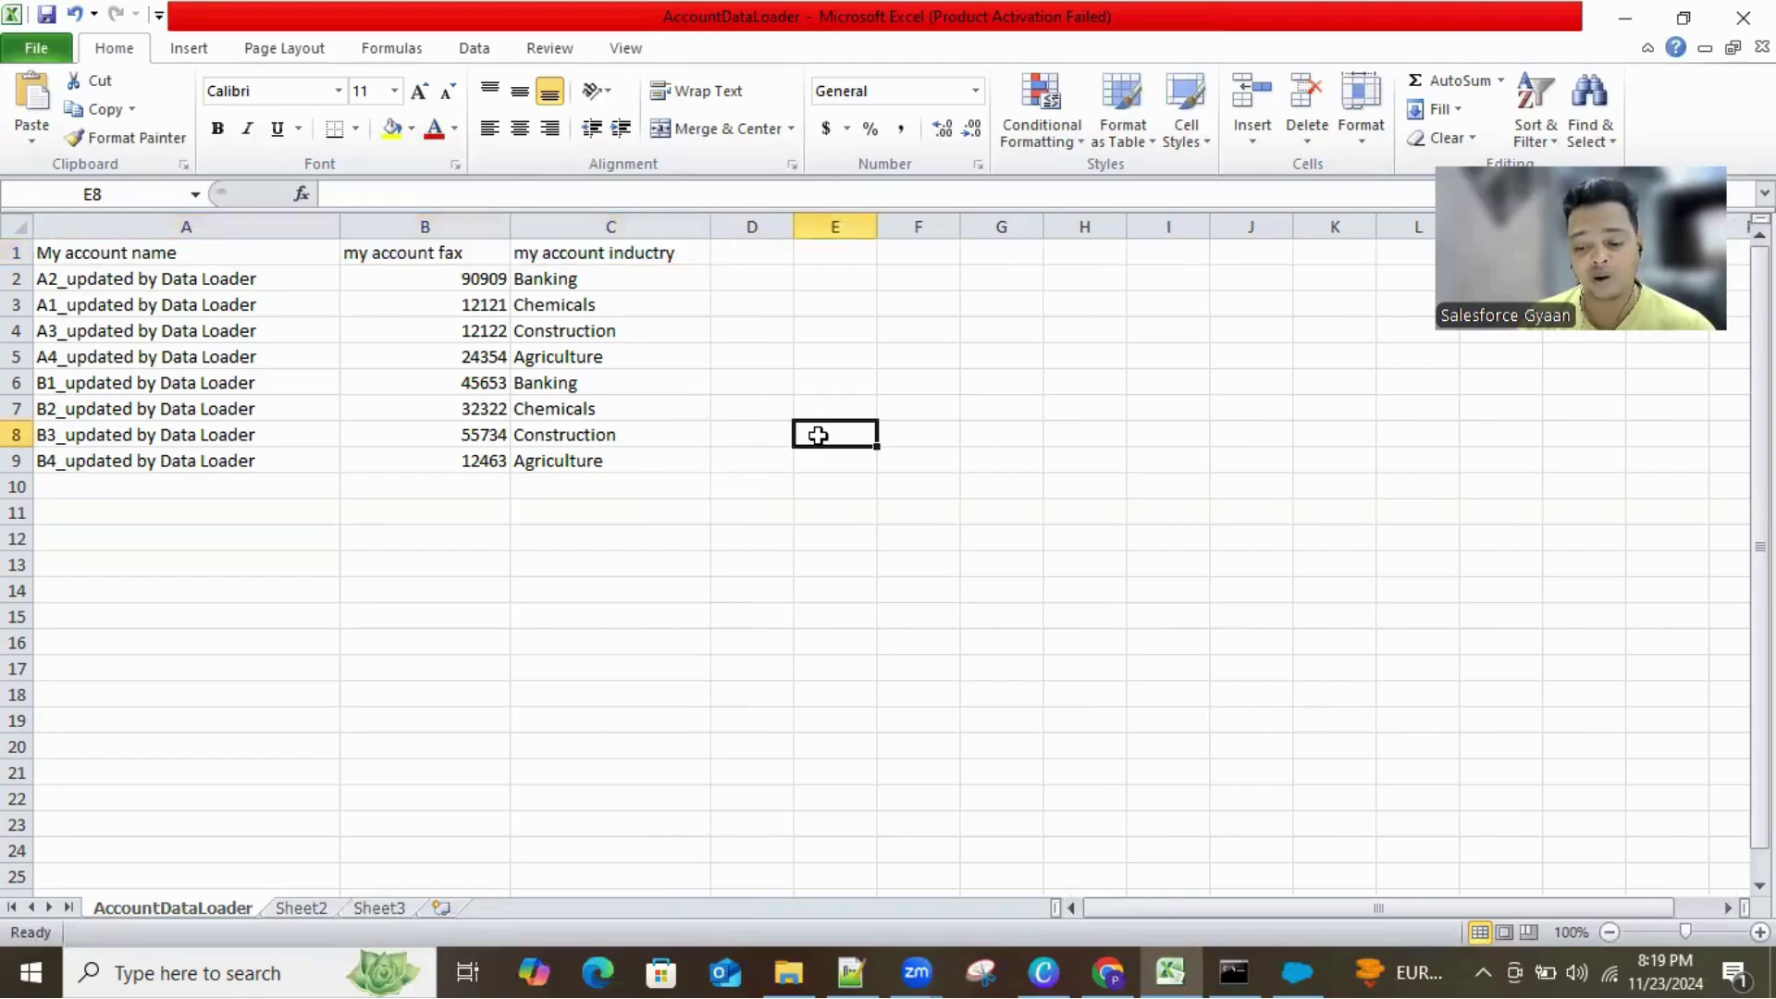
pyautogui.click(653, 256)
pyautogui.click(467, 193)
pyautogui.press('BackSpace')
pyautogui.write('s')
pyautogui.click(586, 386)
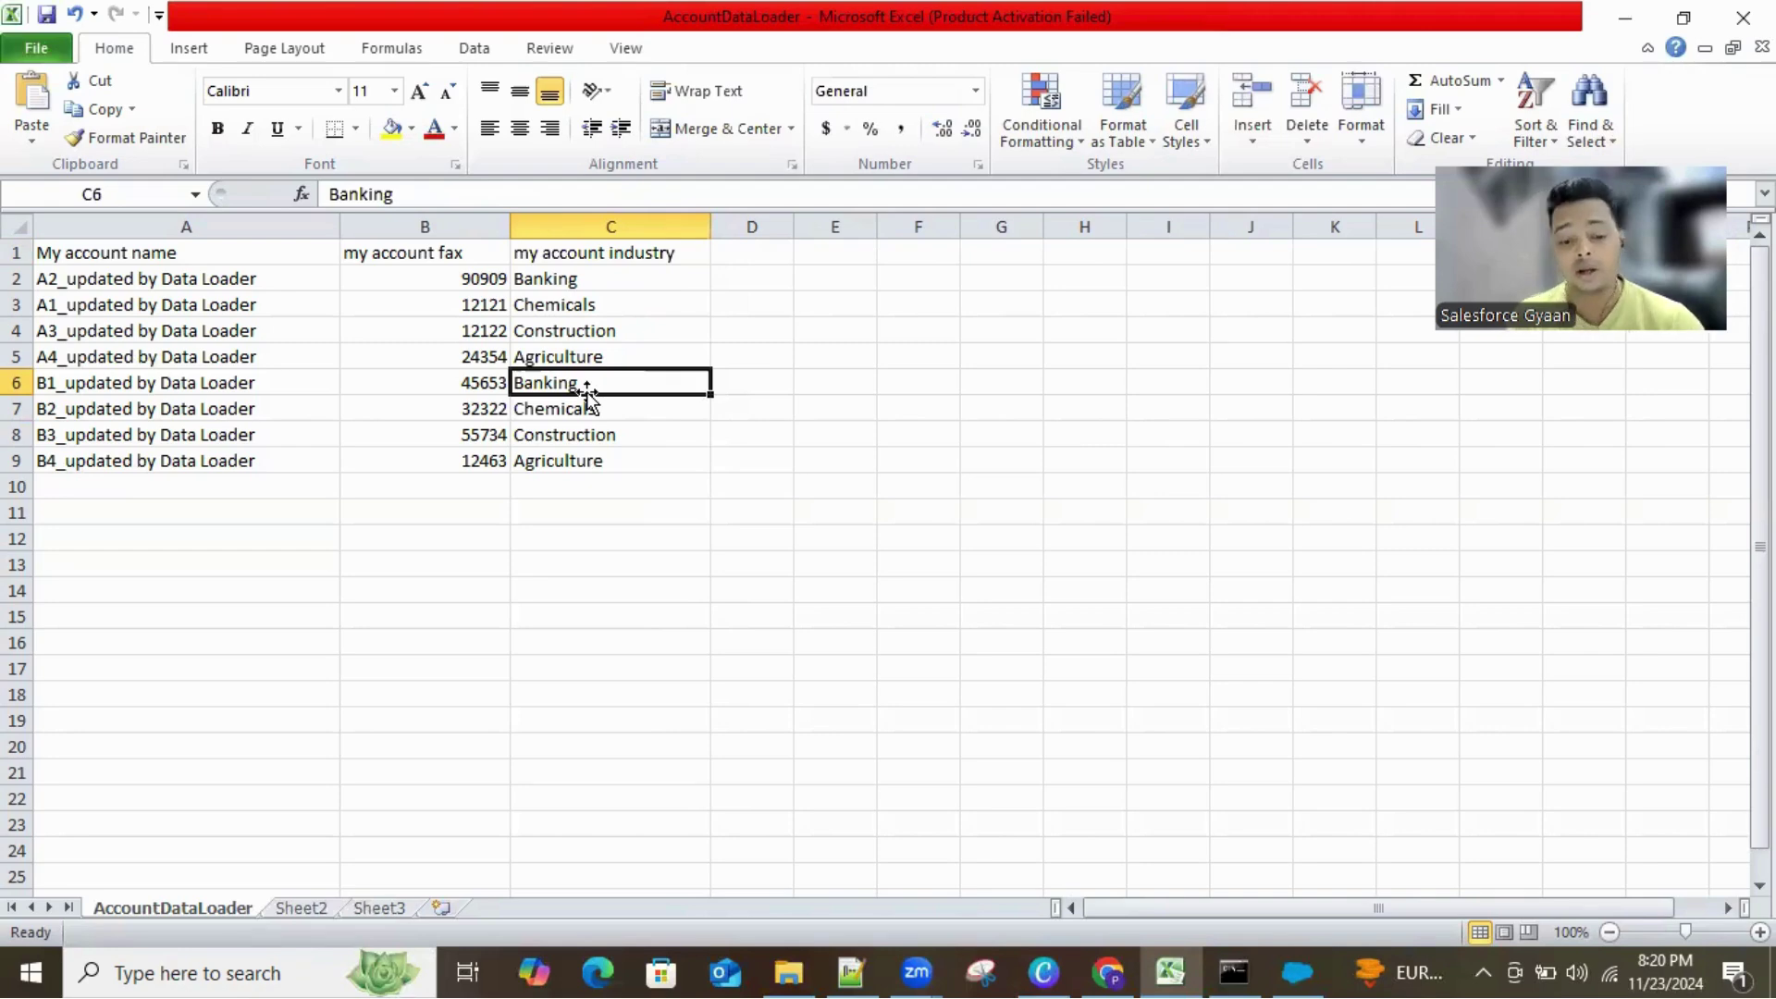
# Step: Review the account names in cells A2 to A9 beneath the account name header
pyautogui.click(126, 284)
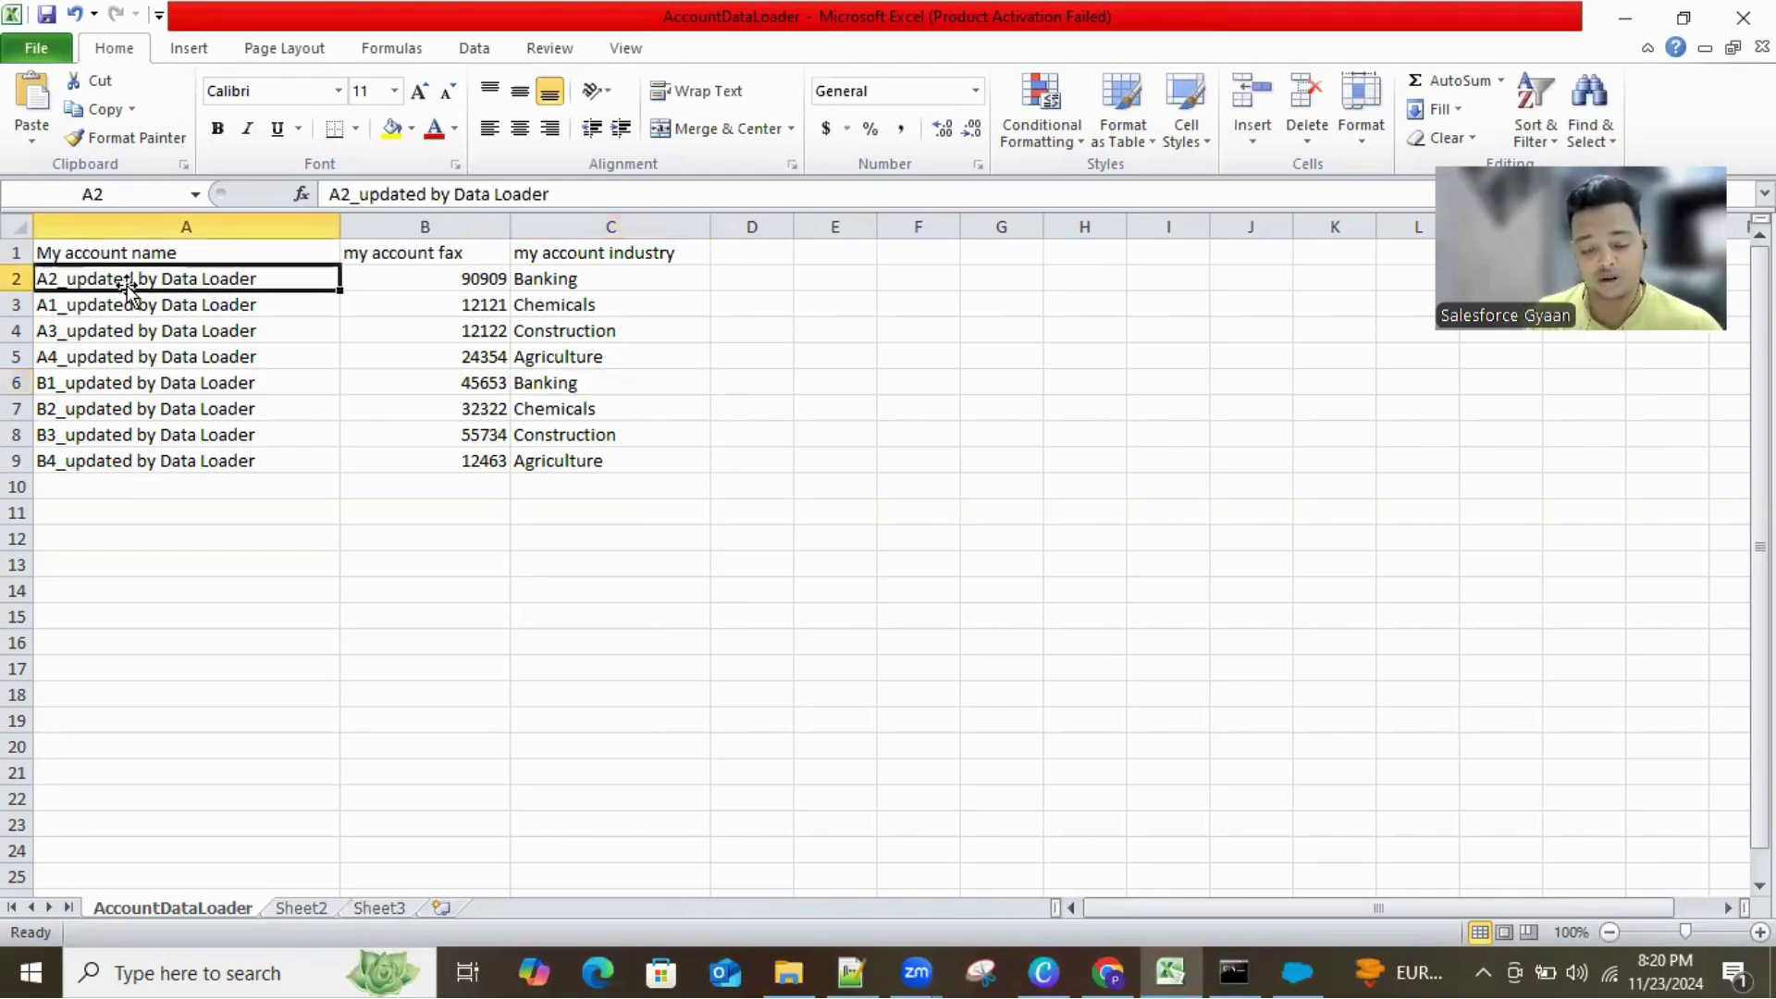
pyautogui.hotkey('shift', 'Down')
pyautogui.hotkey('shift', 'Down')
pyautogui.hotkey('shift', 'Down')
pyautogui.hotkey('shift', 'Down')
pyautogui.hotkey('shift', 'Down')
pyautogui.hotkey('shift', 'Down')
pyautogui.hotkey('shift', 'Down')
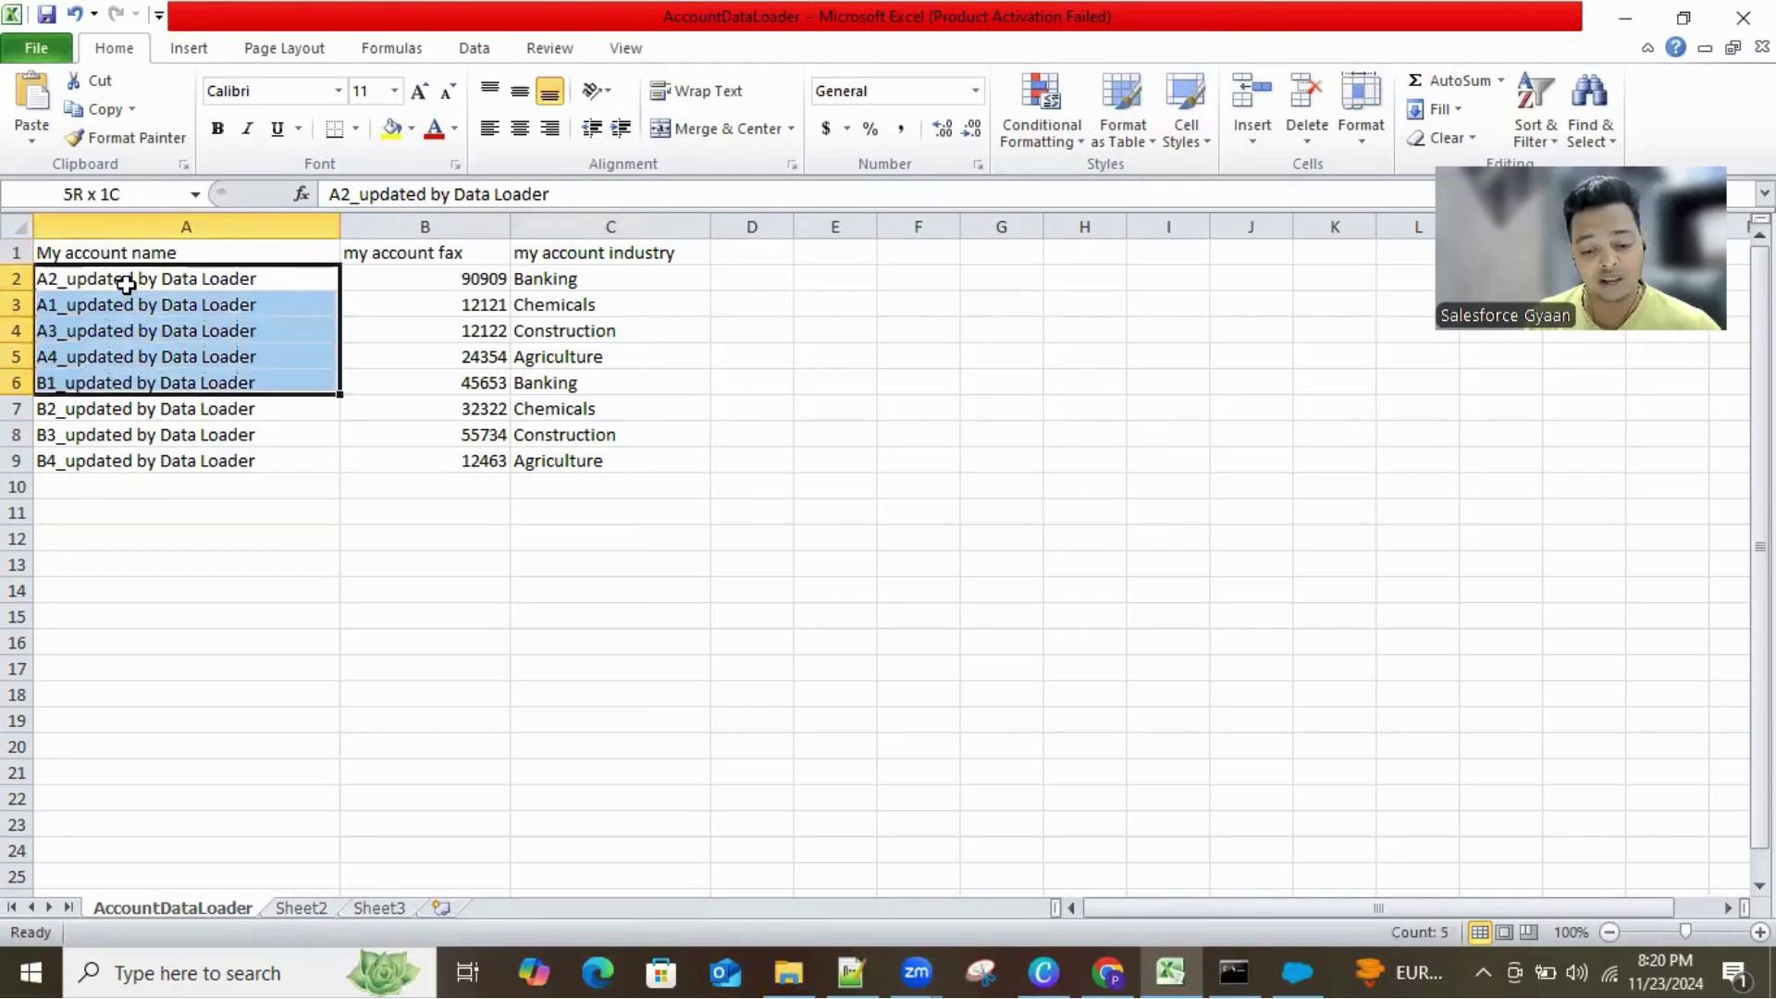
pyautogui.hotkey('shift', 'Down')
pyautogui.press('Up')
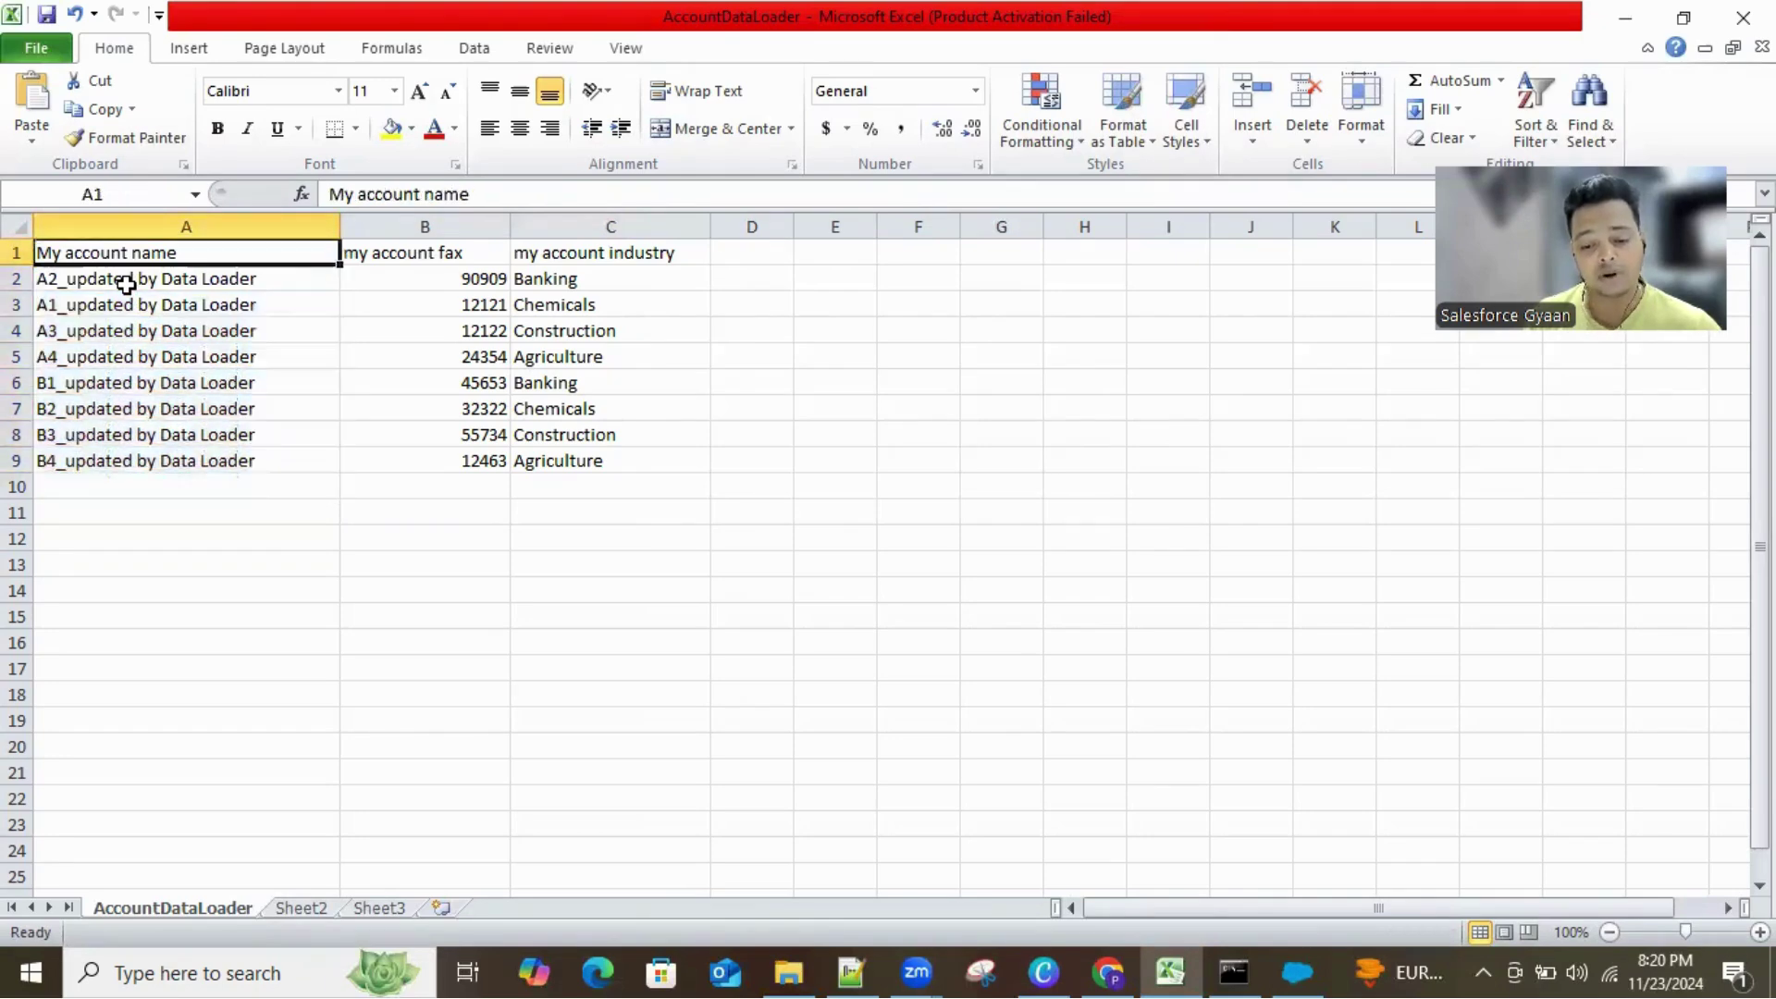
# Step: Change the account name in A2 to "A2_inserted by Data Loader"
pyautogui.click(108, 282)
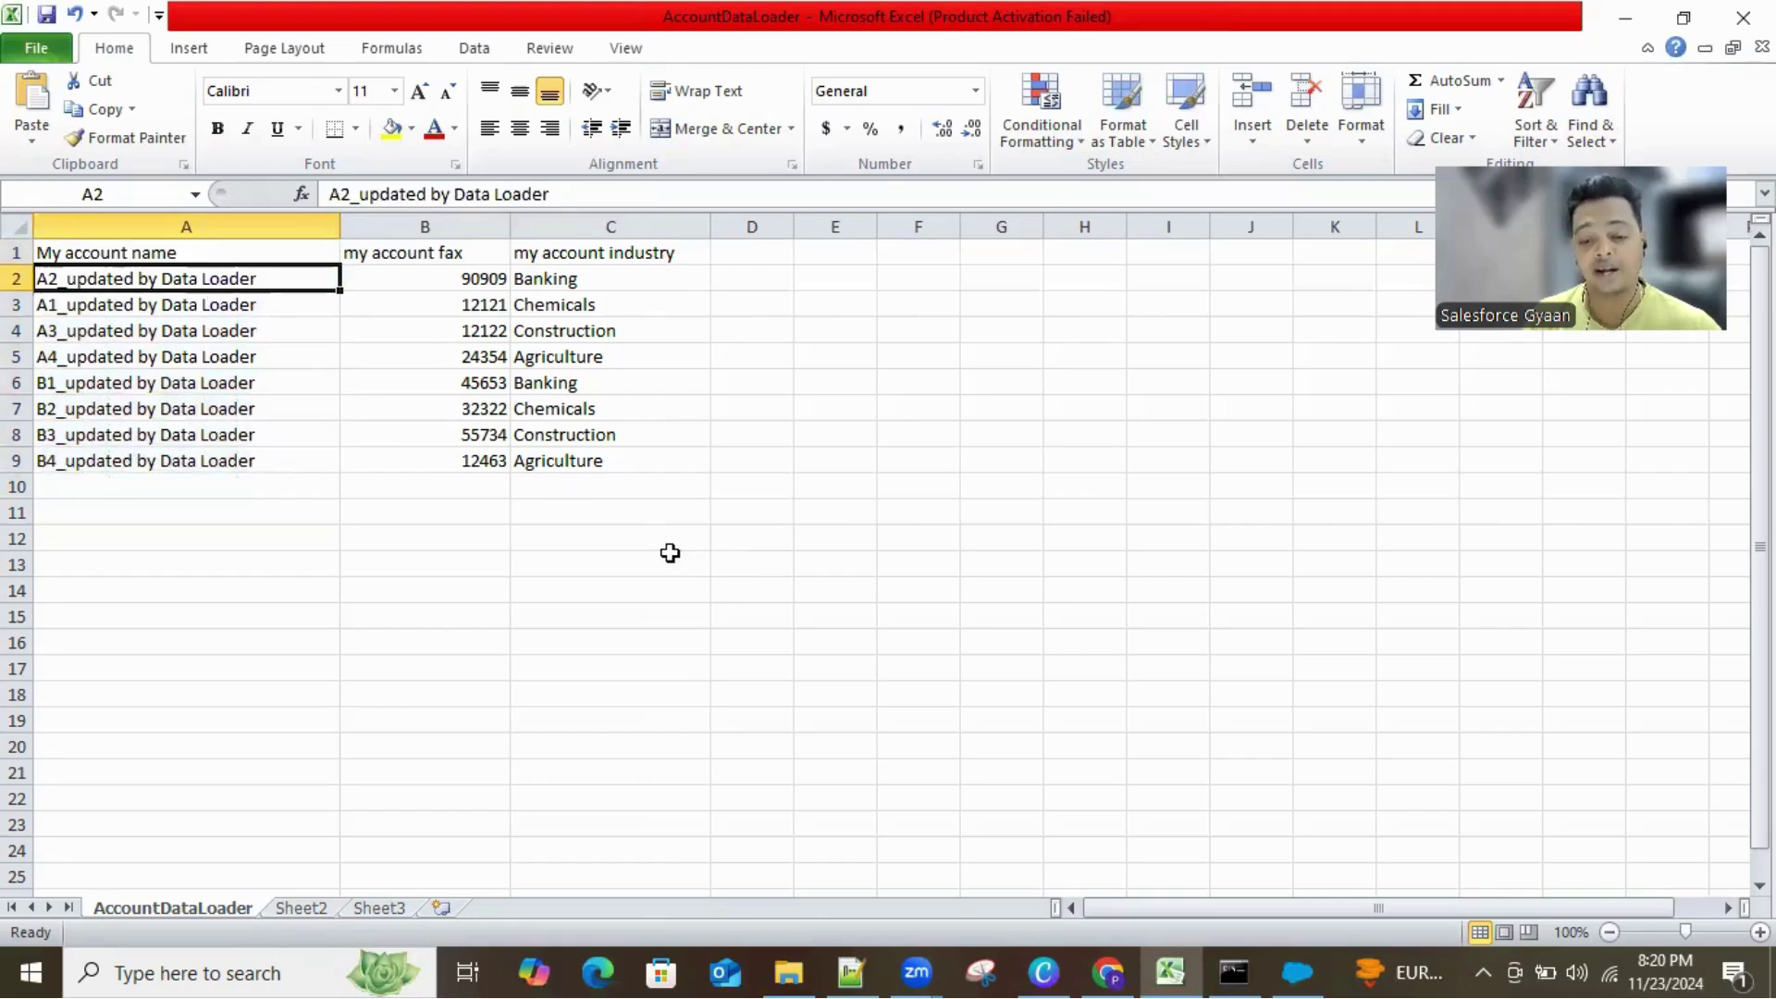
pyautogui.doubleClick(404, 194)
pyautogui.click(403, 194)
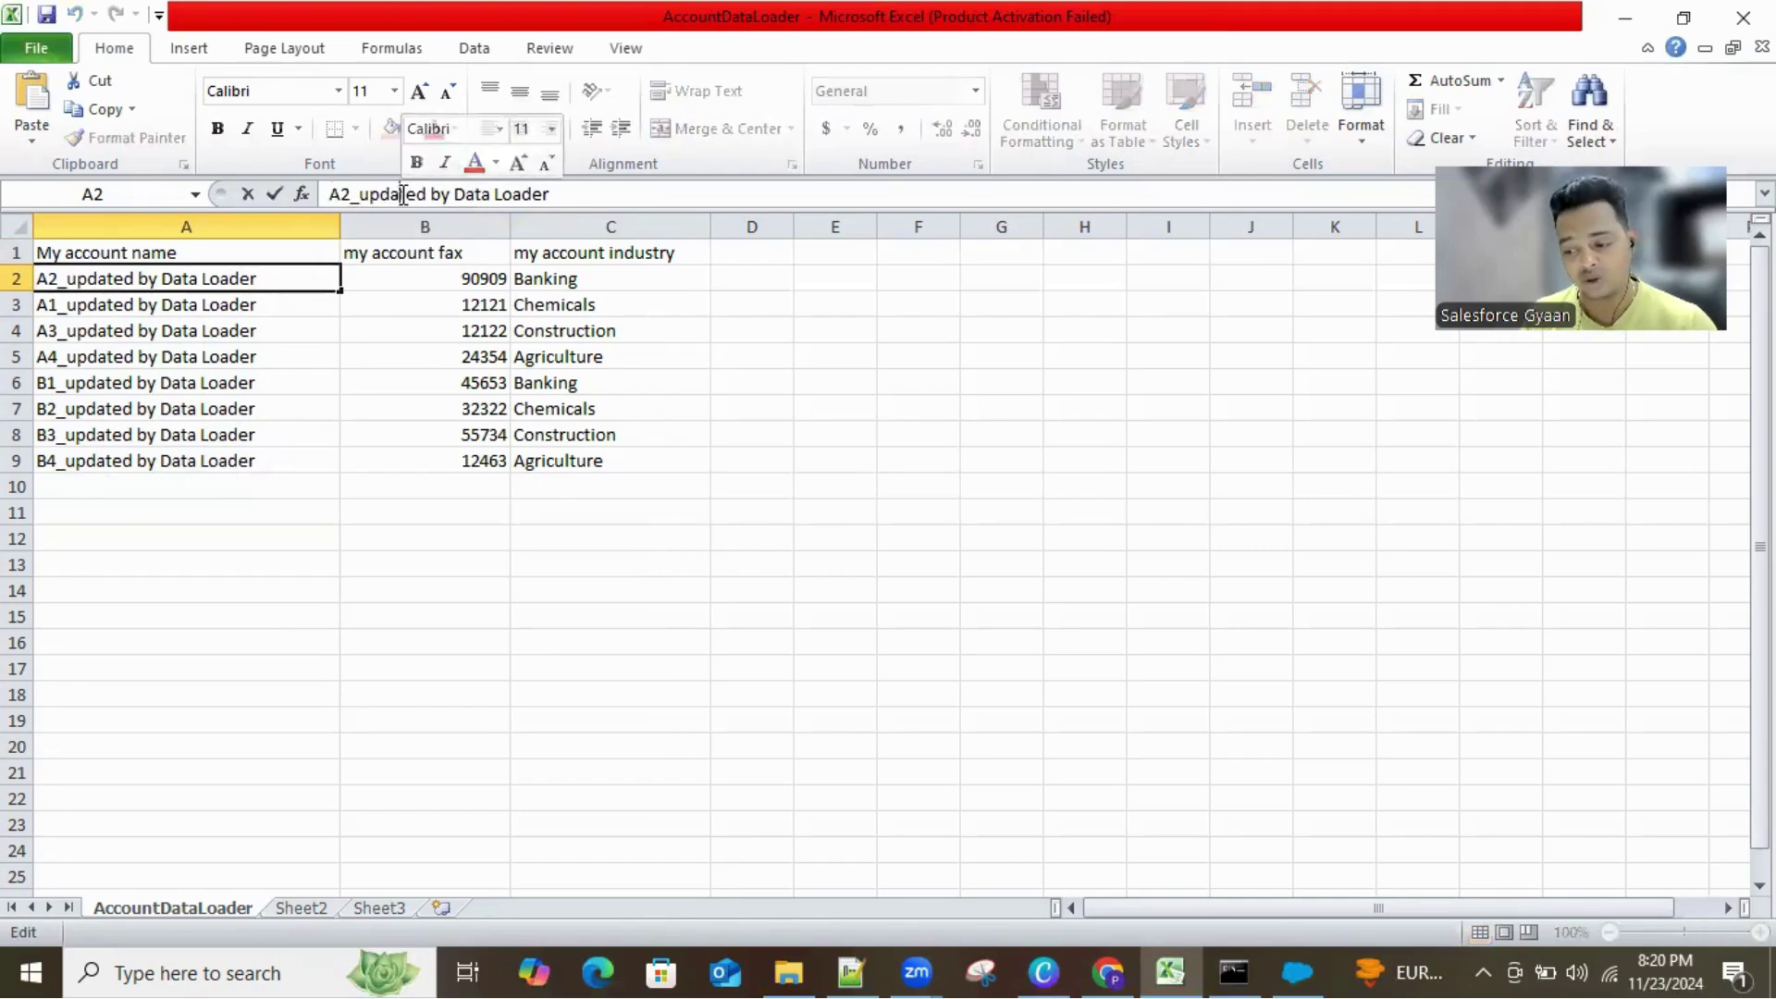
pyautogui.press('Right')
pyautogui.press('Right')
pyautogui.press('Right')
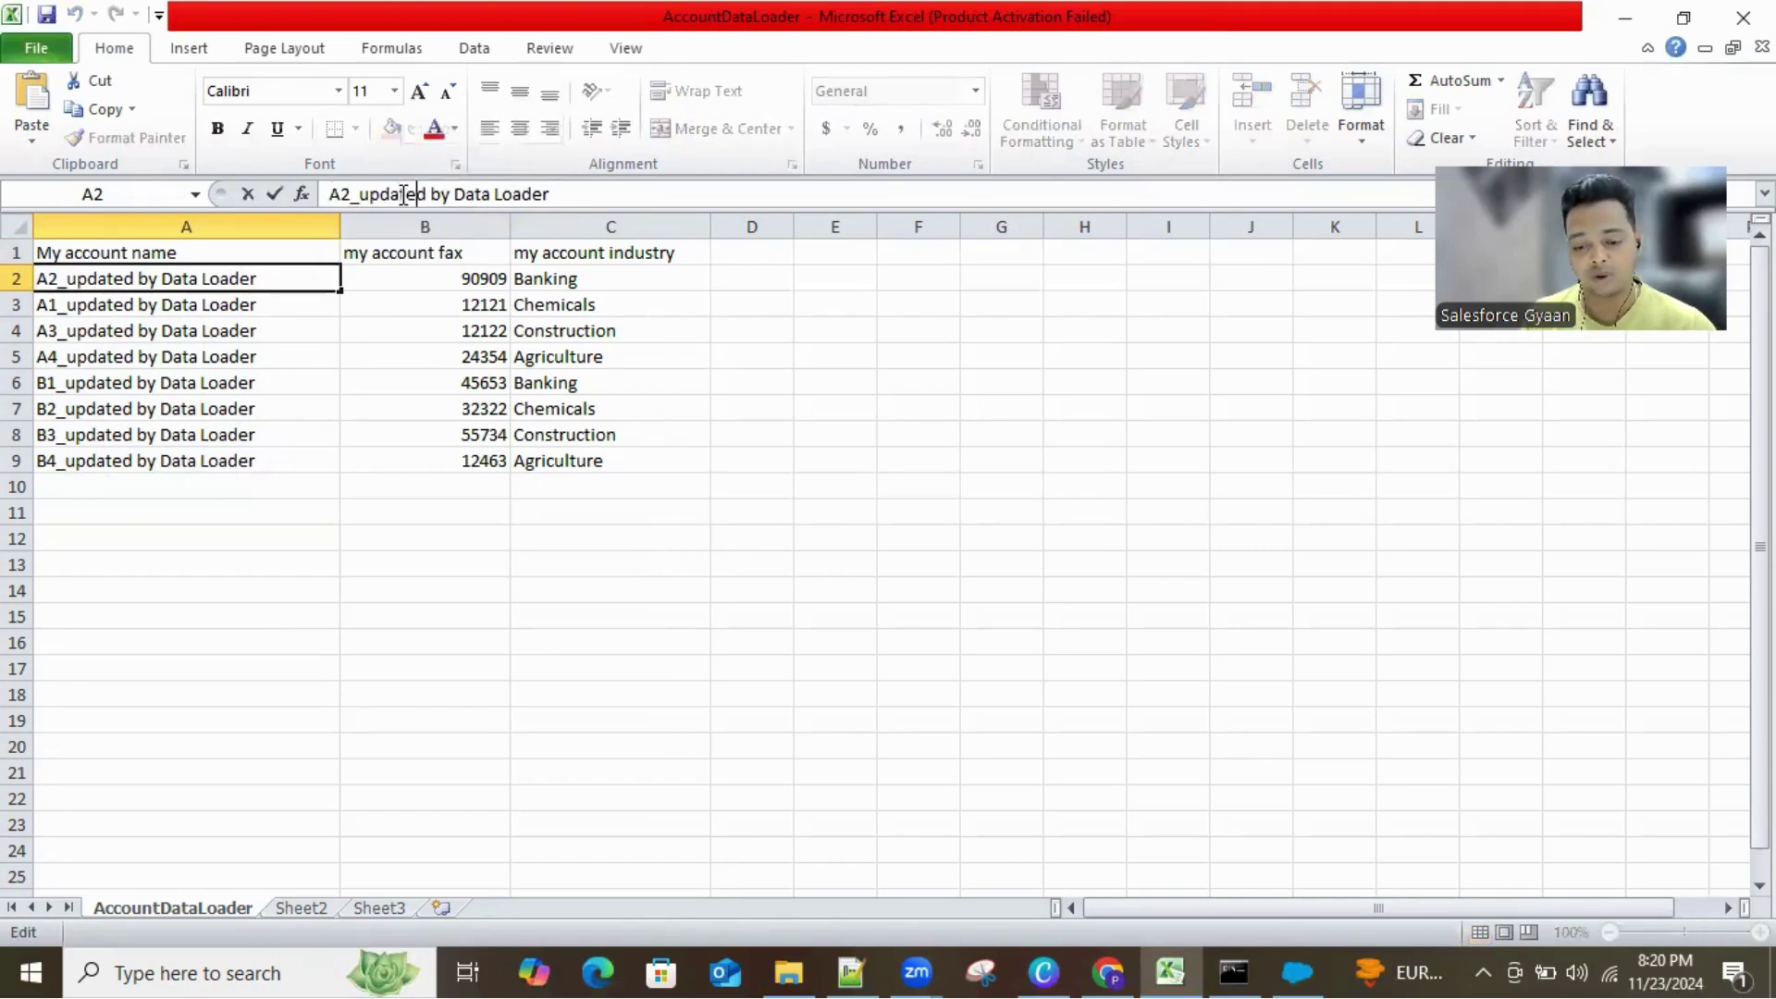
pyautogui.hotkey('shift', 'Left')
pyautogui.hotkey('shift', 'Left')
pyautogui.hotkey('shift', 'Left')
pyautogui.hotkey('shift', 'Left')
pyautogui.hotkey('shift', 'Left')
pyautogui.hotkey('shift', 'Left')
pyautogui.hotkey('shift', 'Left')
pyautogui.write('inserted')
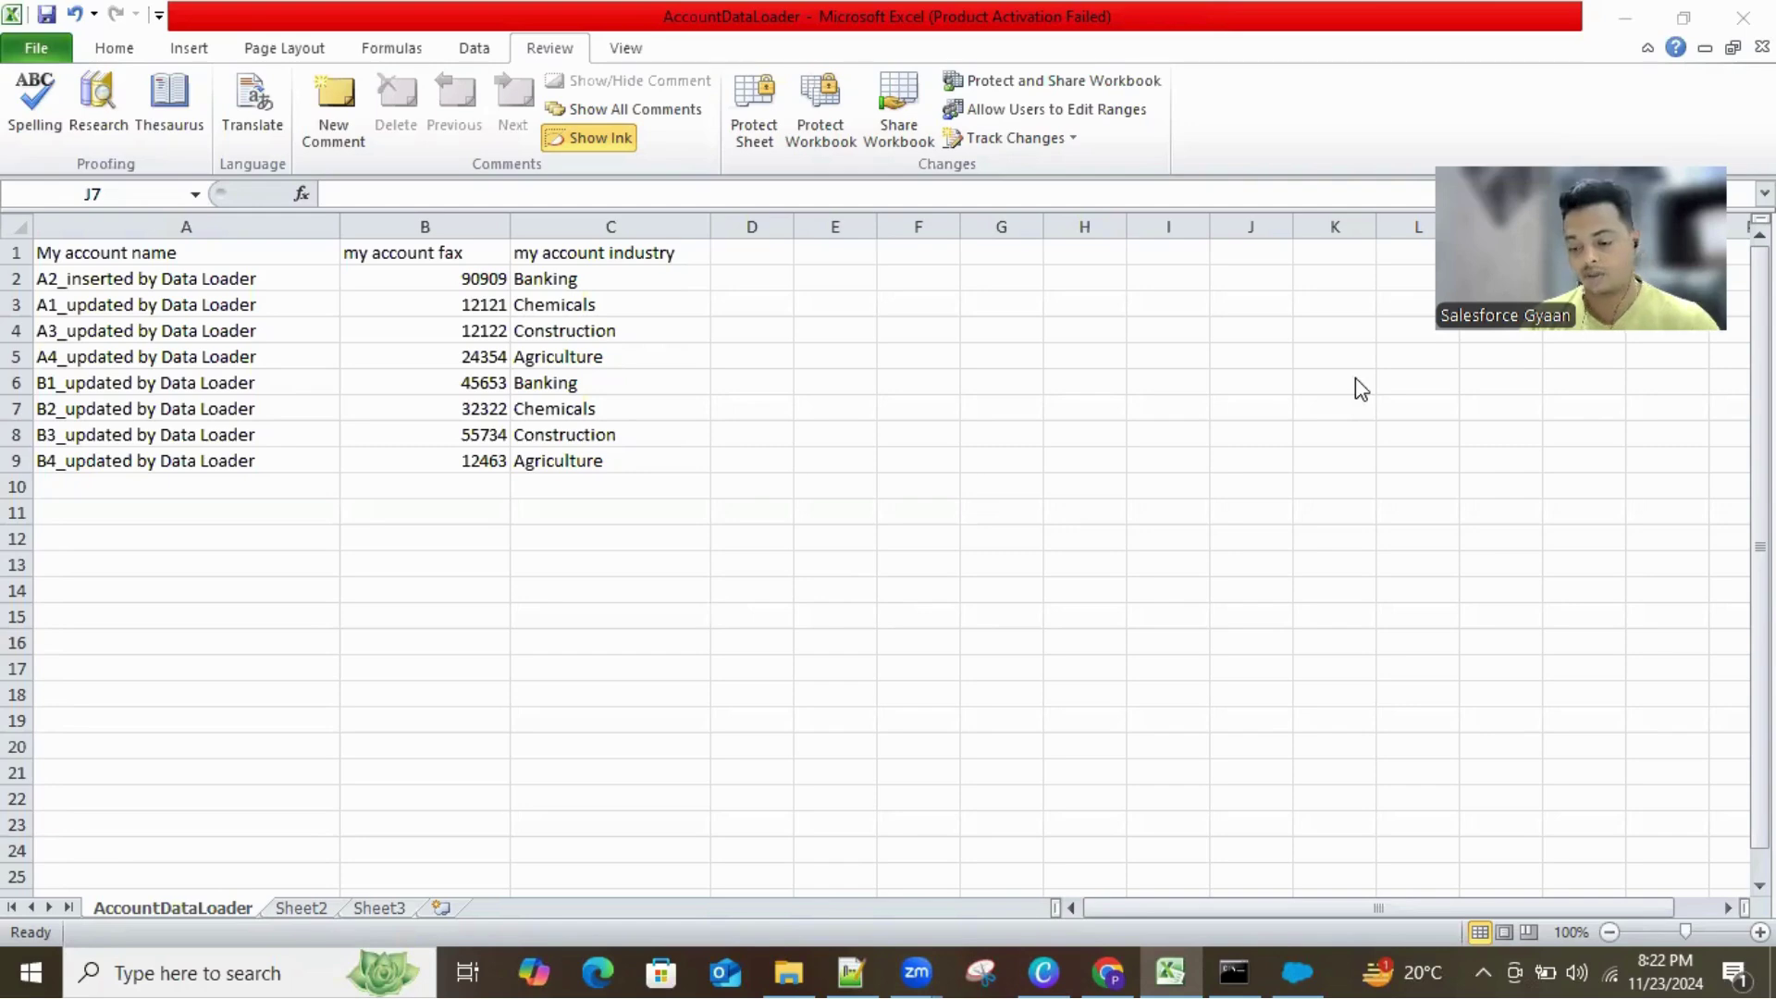
# Step: Replace every "updated" with "inserted" in the account names using Find and Replace
pyautogui.click(239, 515)
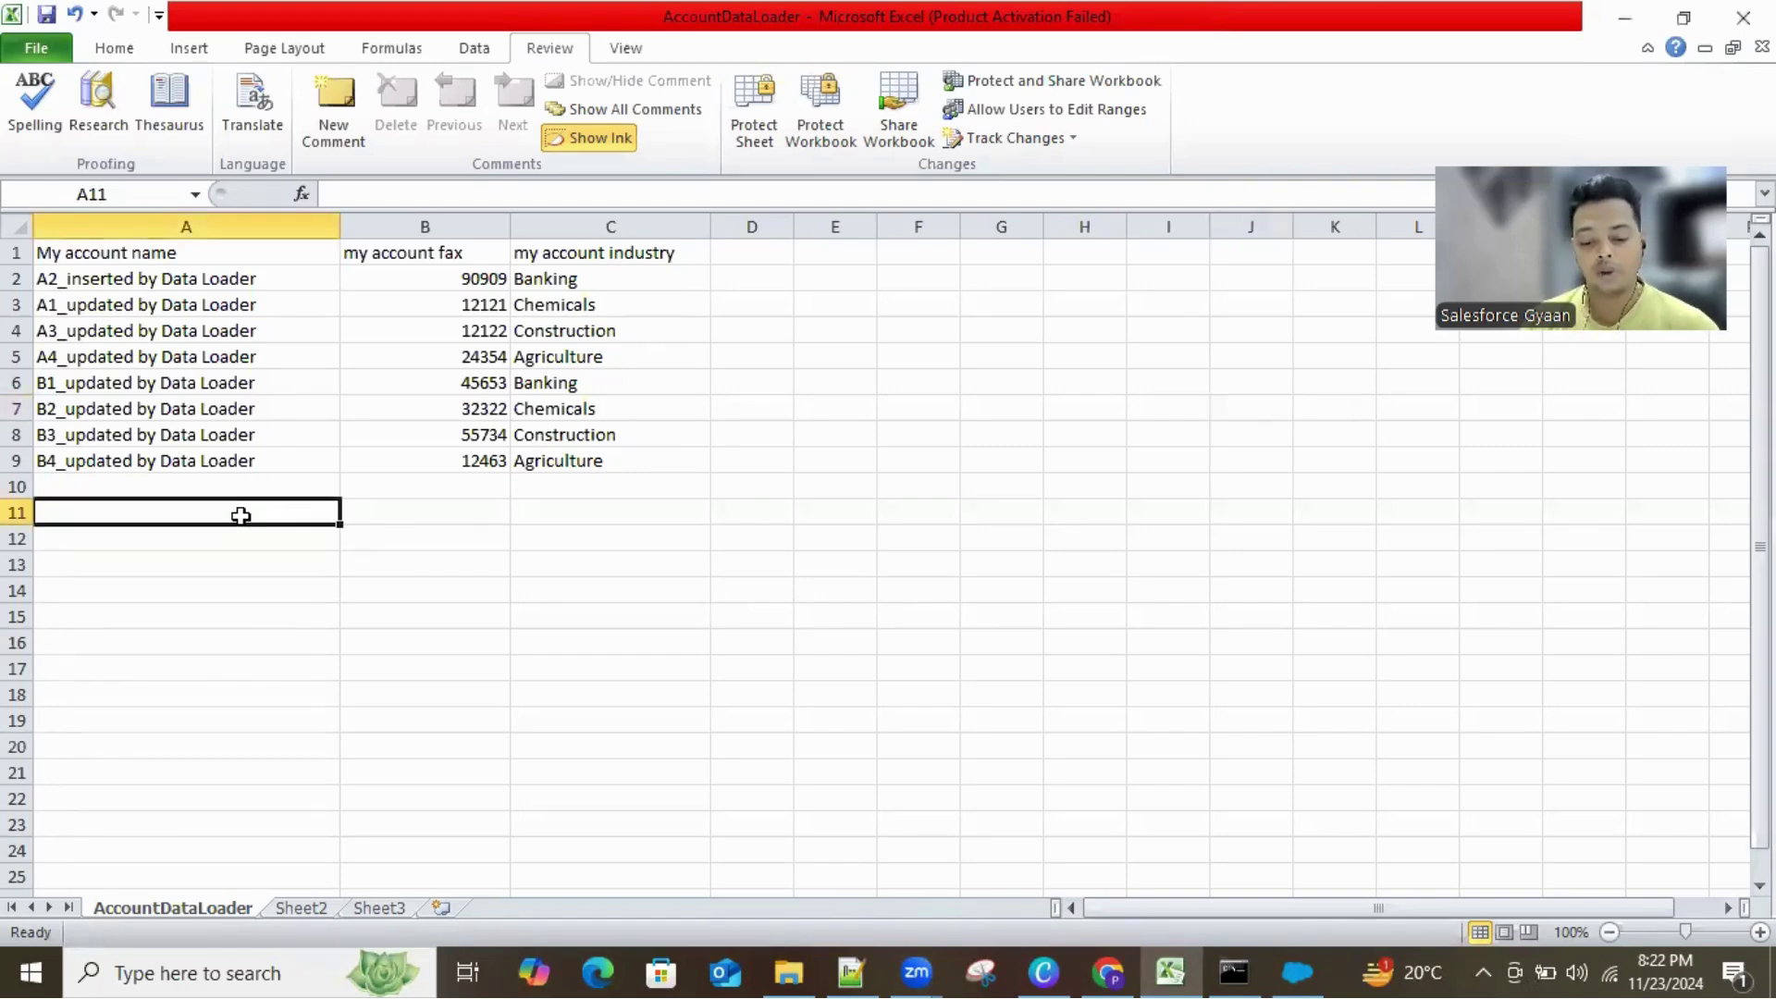
pyautogui.click(215, 278)
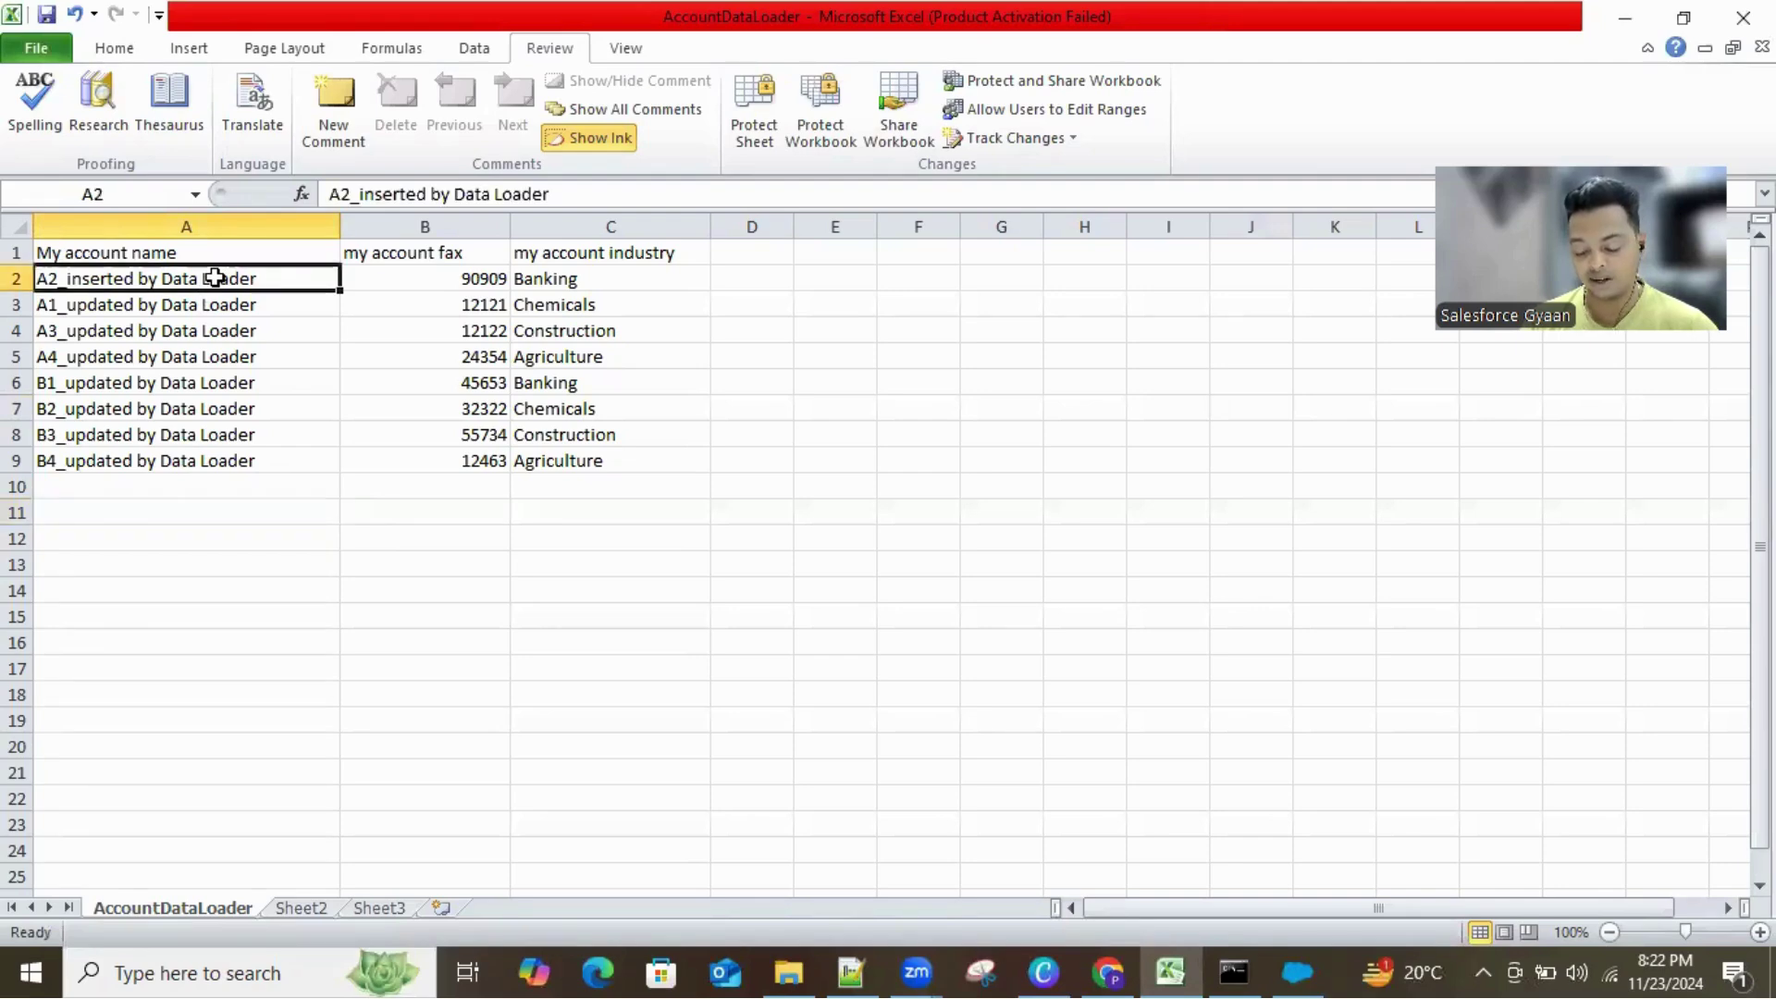
pyautogui.hotkey('ctrl', 'h')
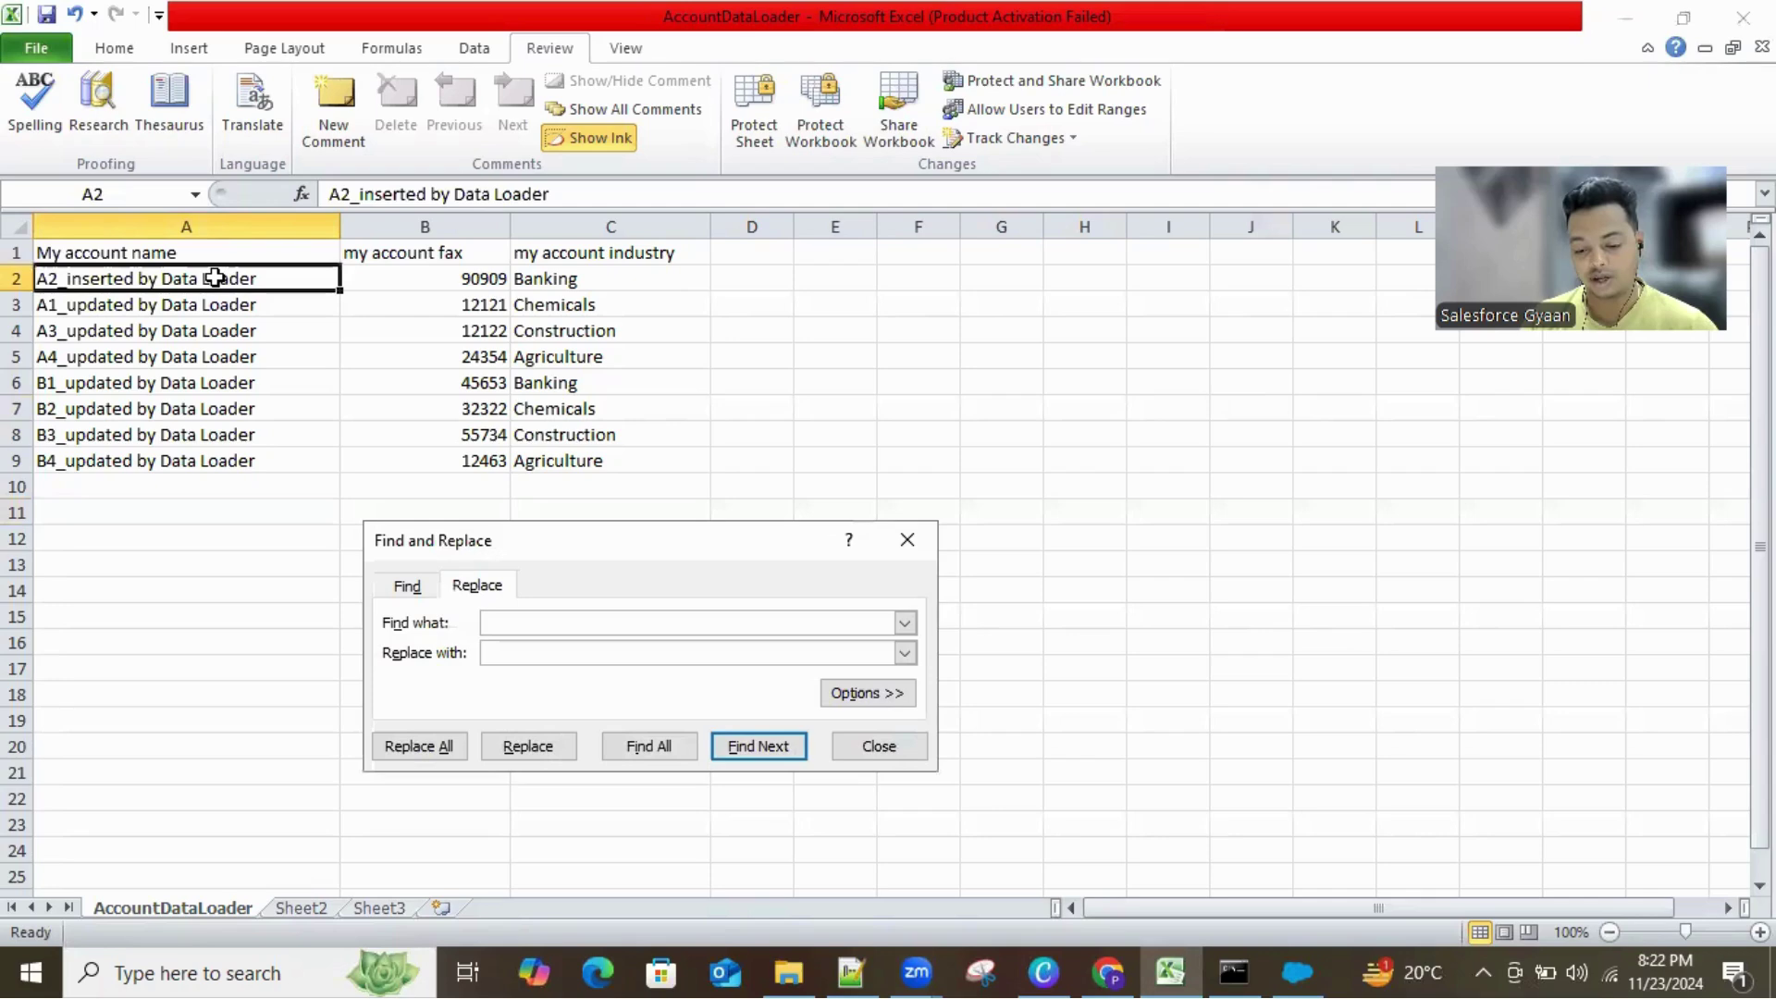
pyautogui.write('inserted')
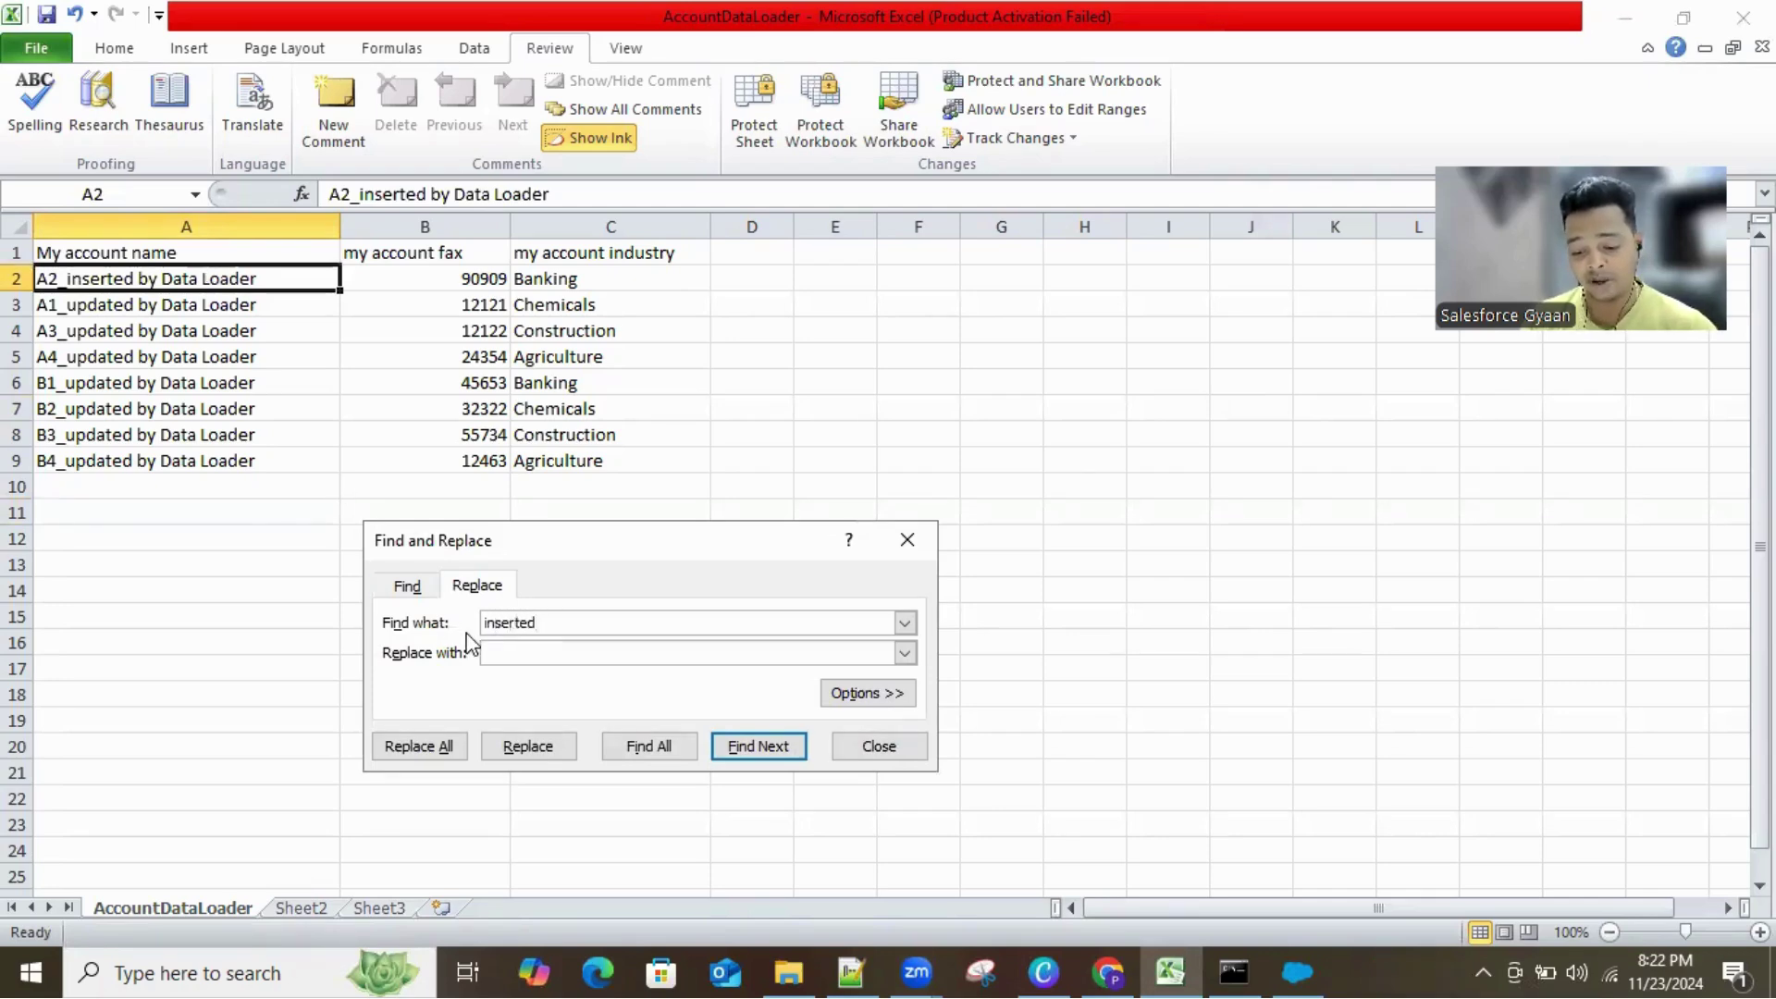
pyautogui.doubleClick(509, 623)
pyautogui.write('updated')
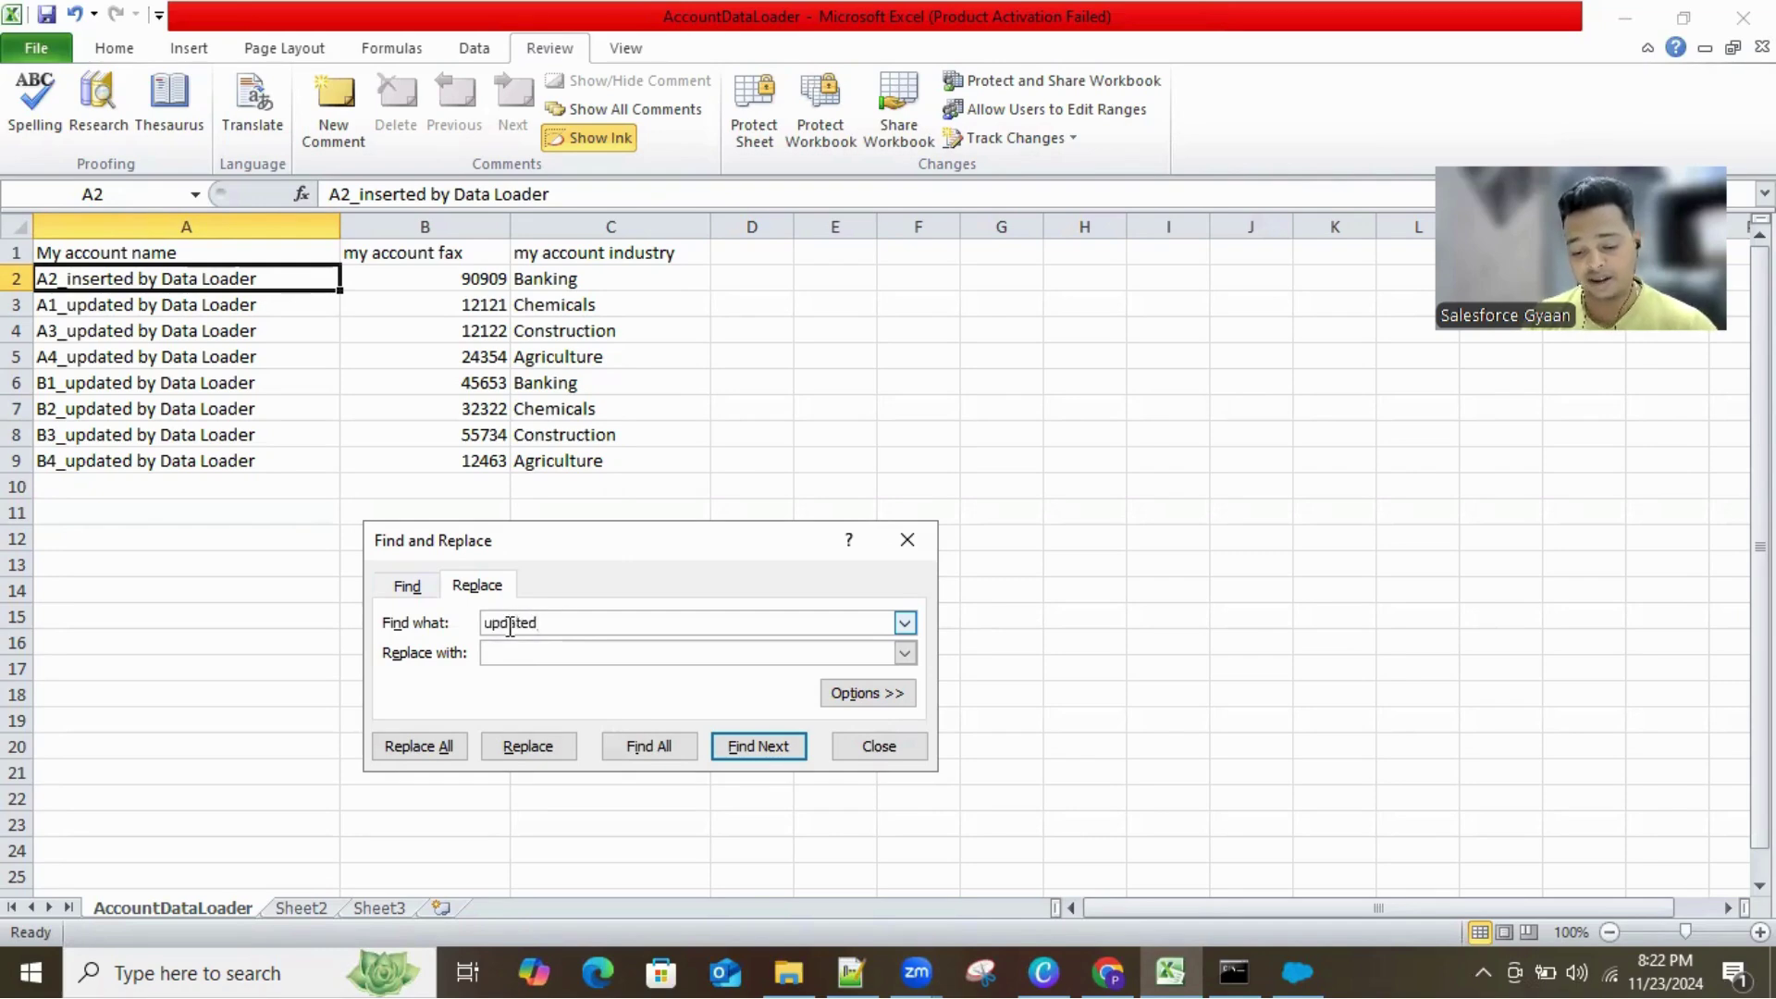
pyautogui.click(509, 647)
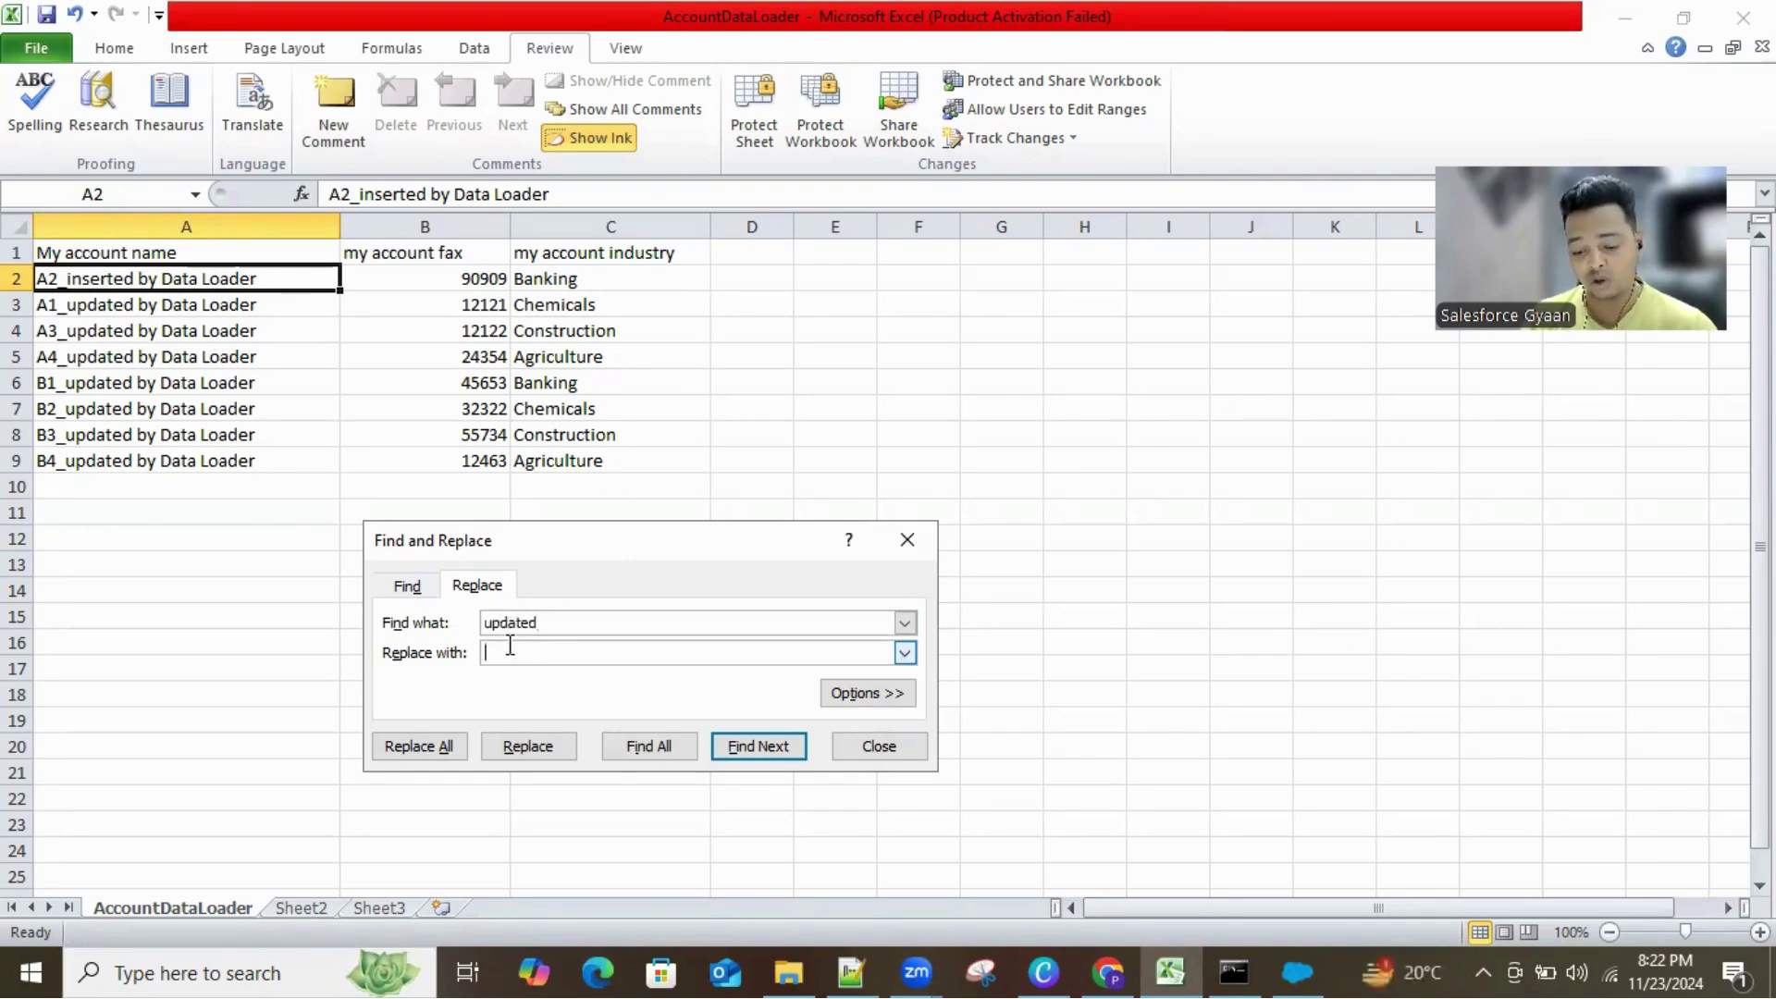
pyautogui.write('inserted')
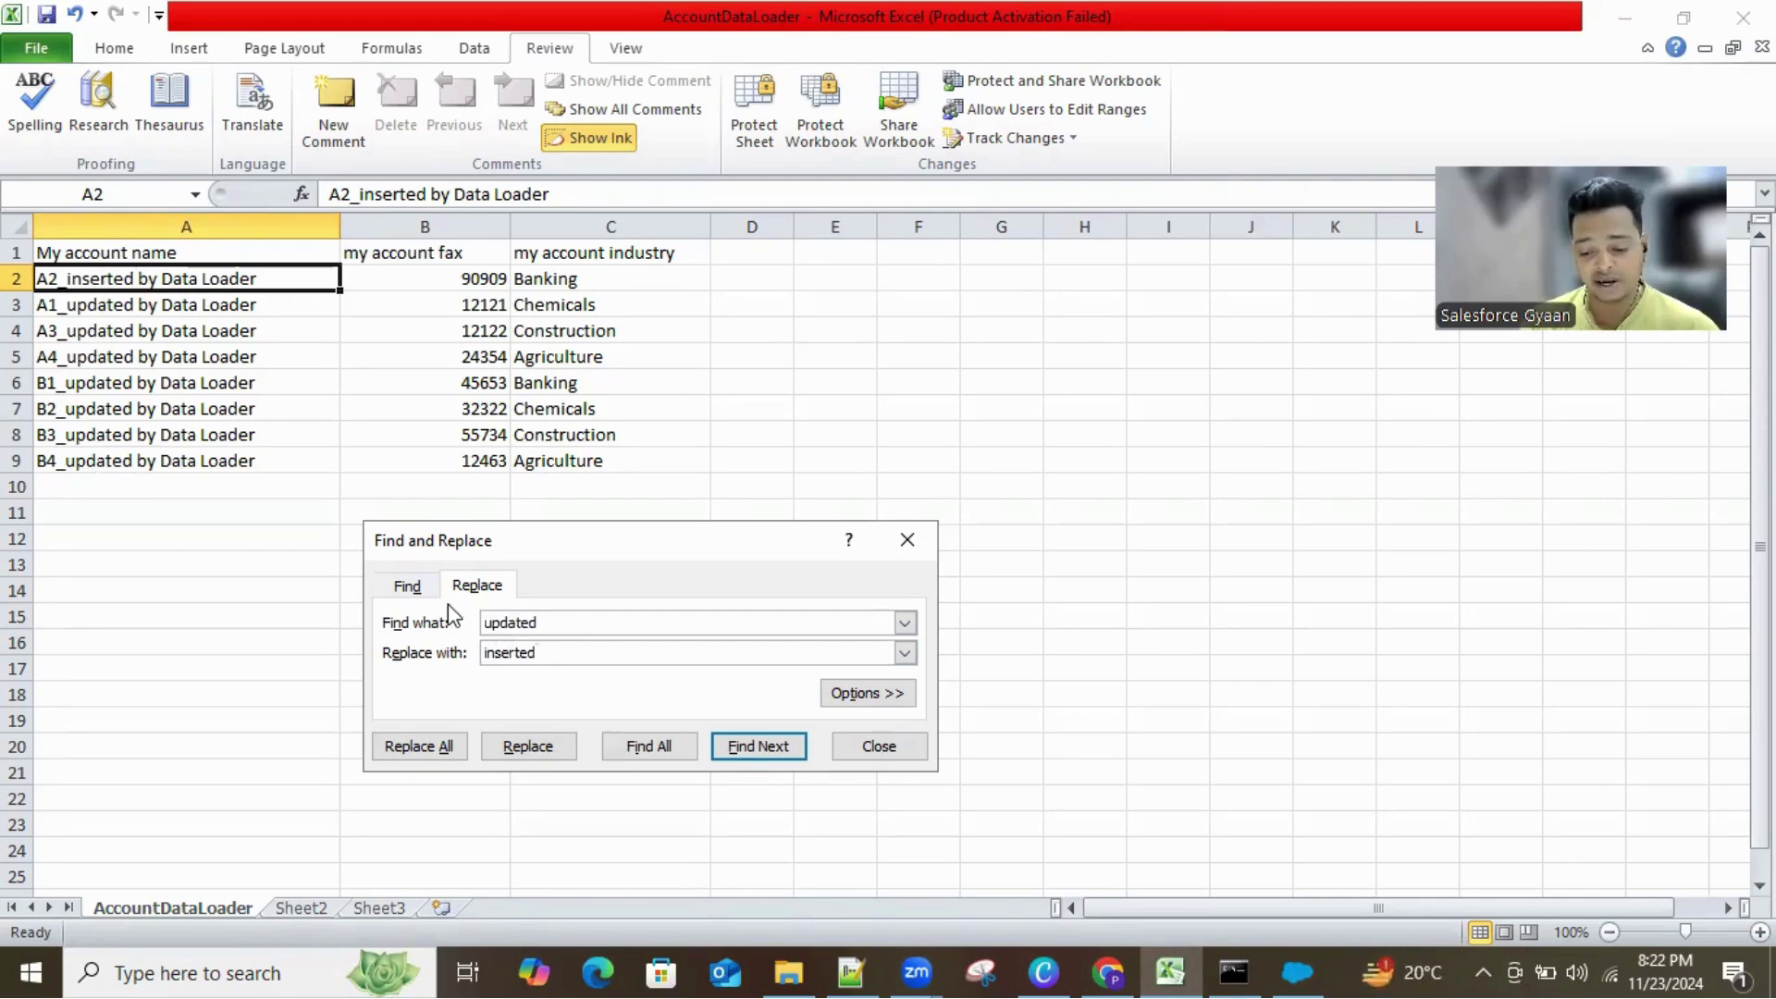
pyautogui.moveTo(733, 543); pyautogui.dragTo(1039, 349)
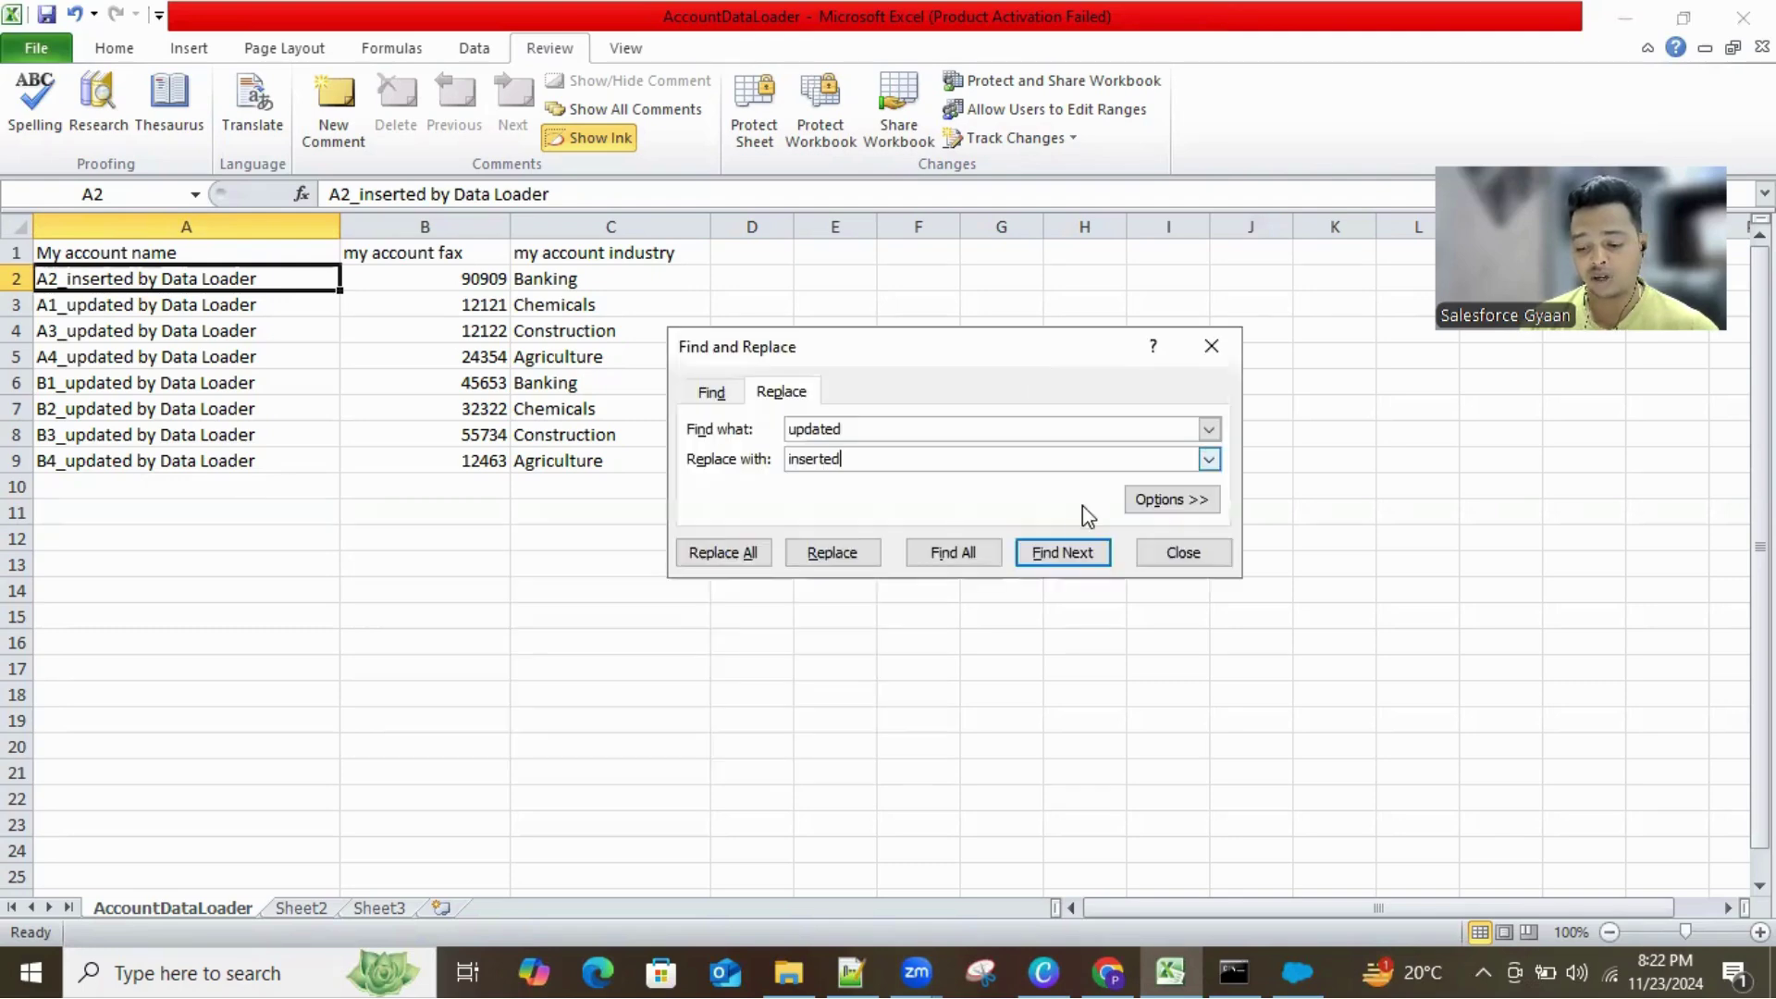
pyautogui.click(953, 552)
pyautogui.click(737, 555)
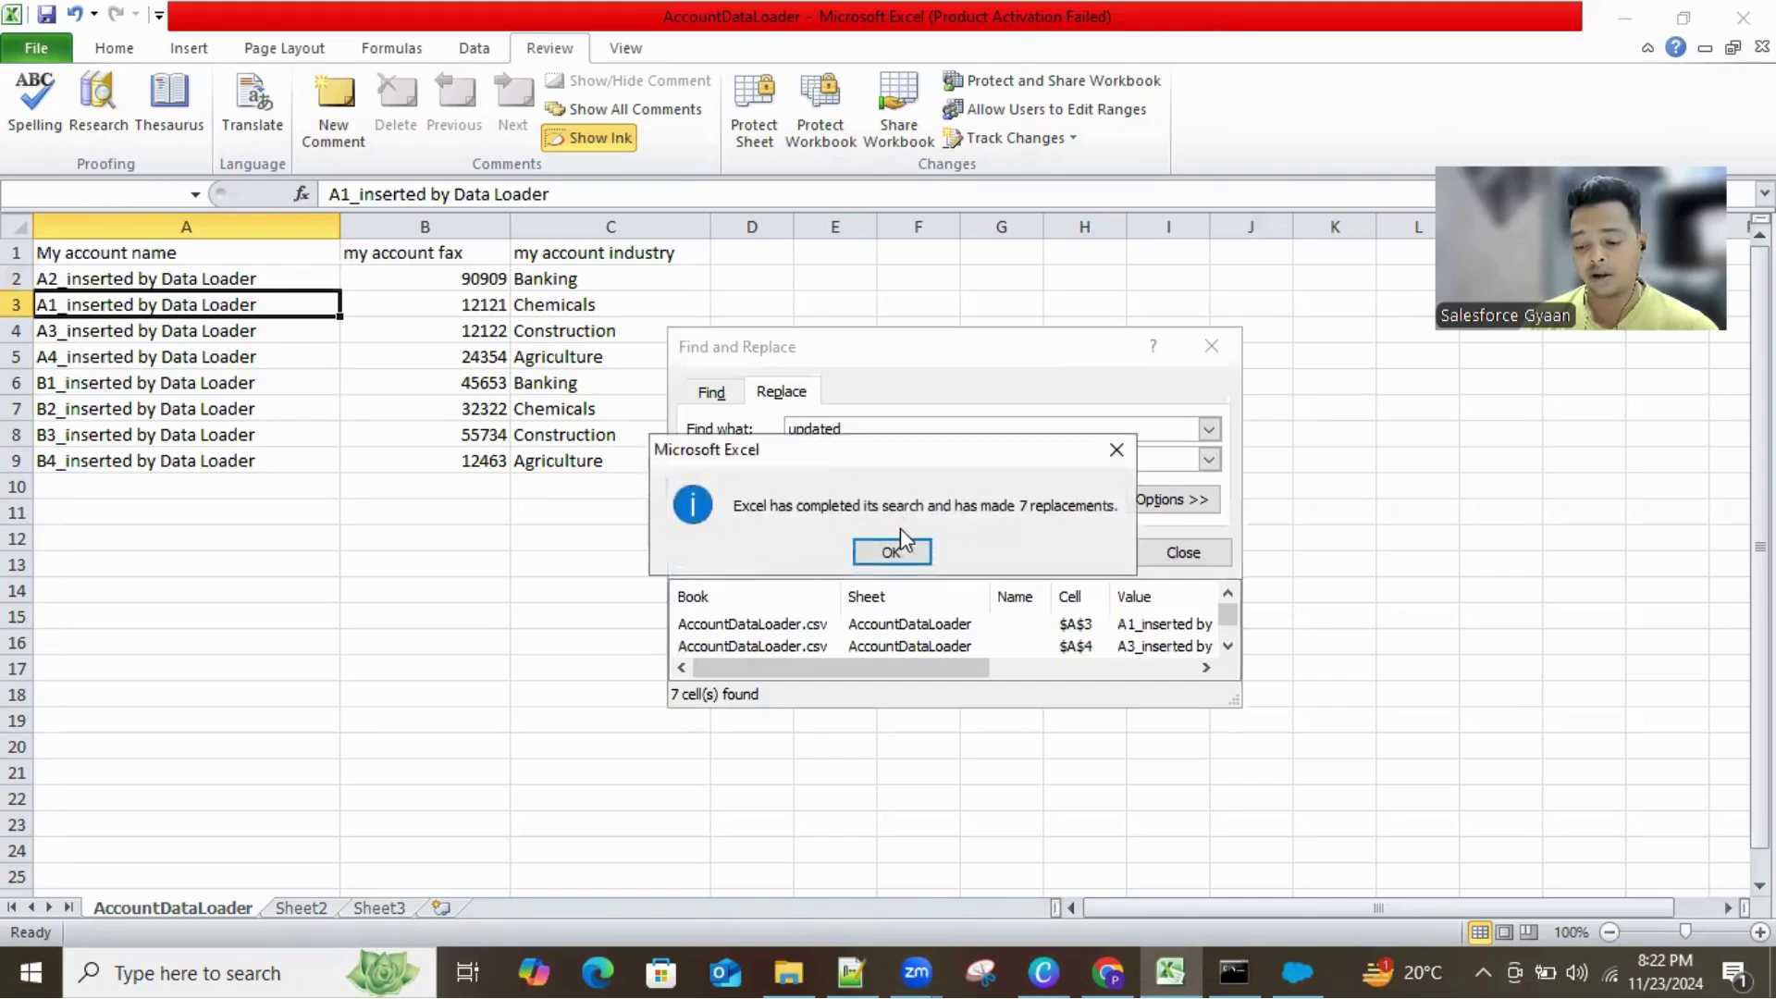
pyautogui.click(902, 555)
pyautogui.click(1212, 347)
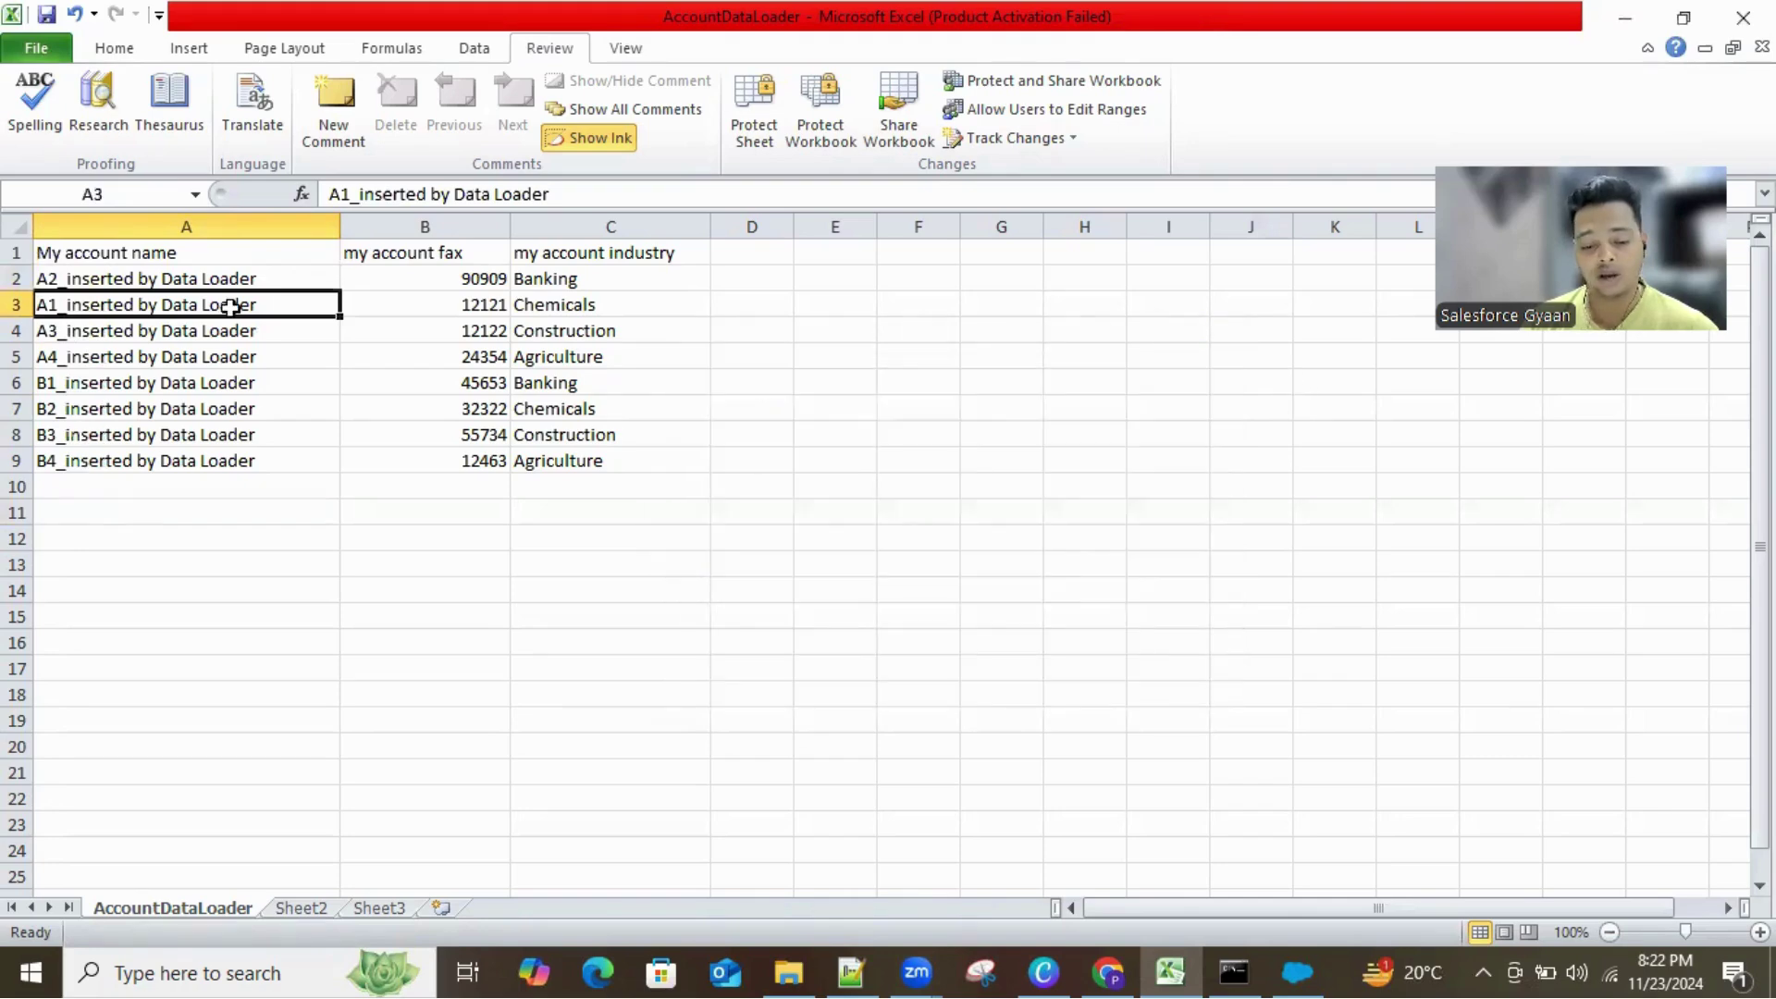
pyautogui.click(114, 526)
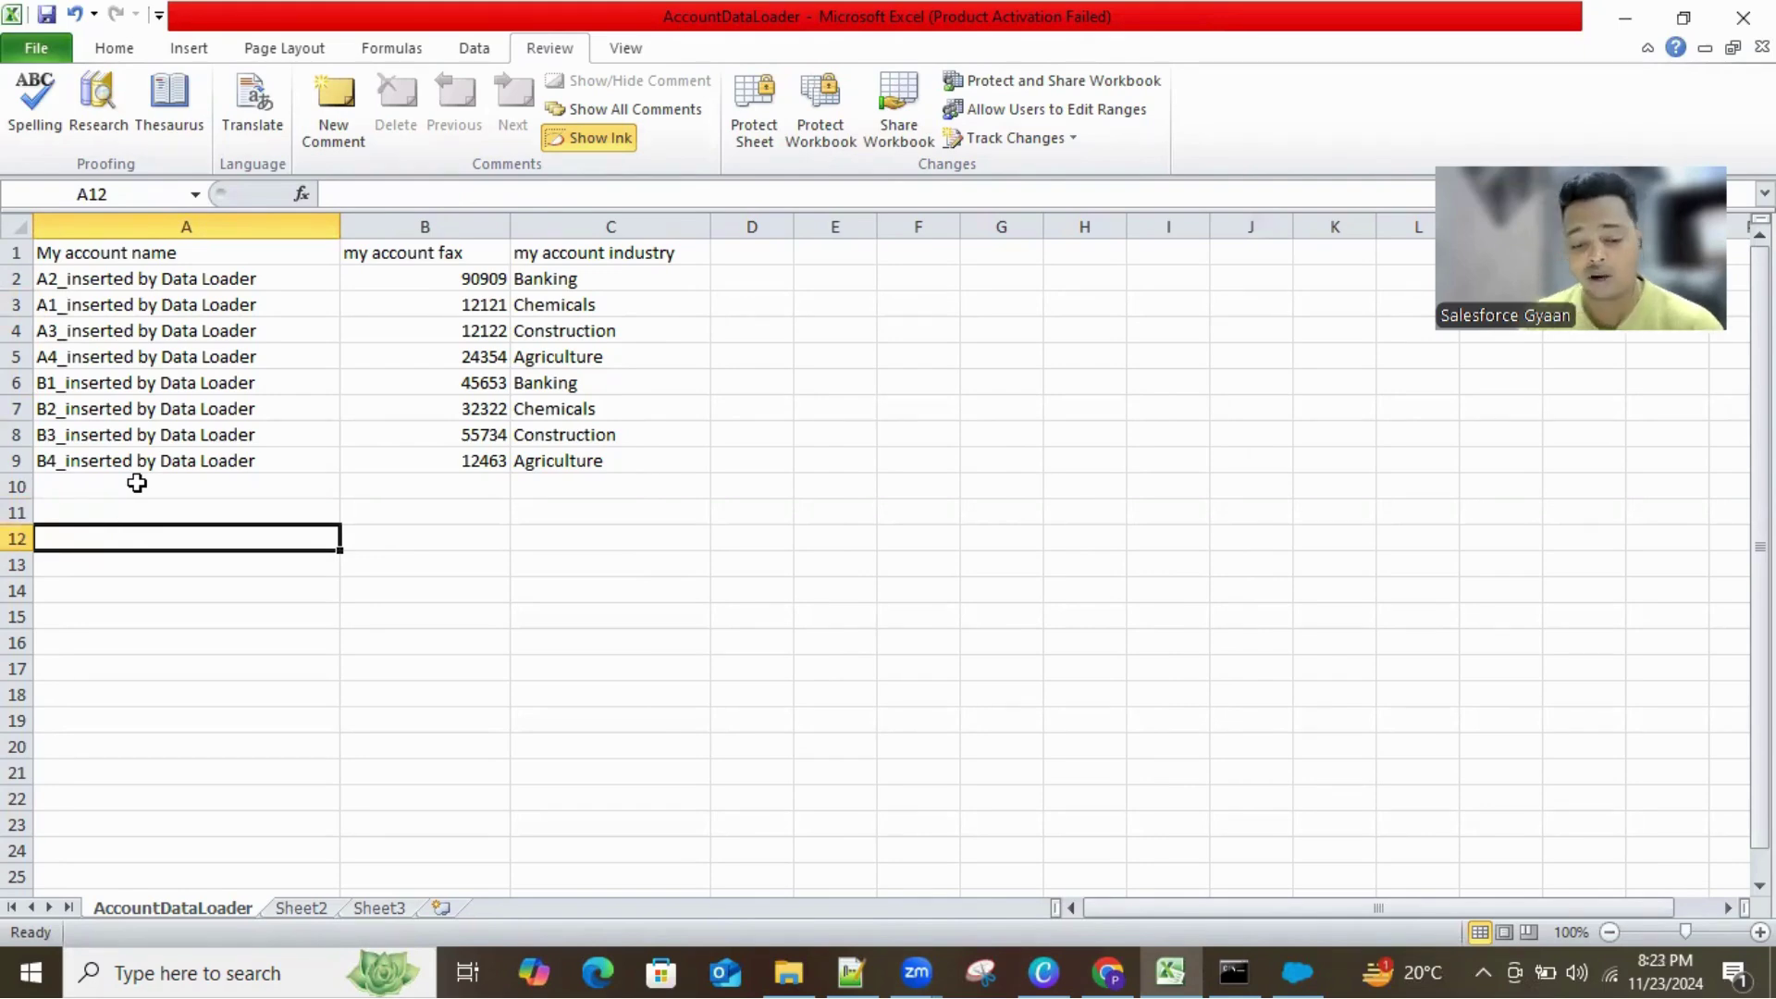
# Step: Check the file name and file type offered for saving the AccountDataLoader workbook, without saving it
pyautogui.click(425, 668)
pyautogui.click(31, 57)
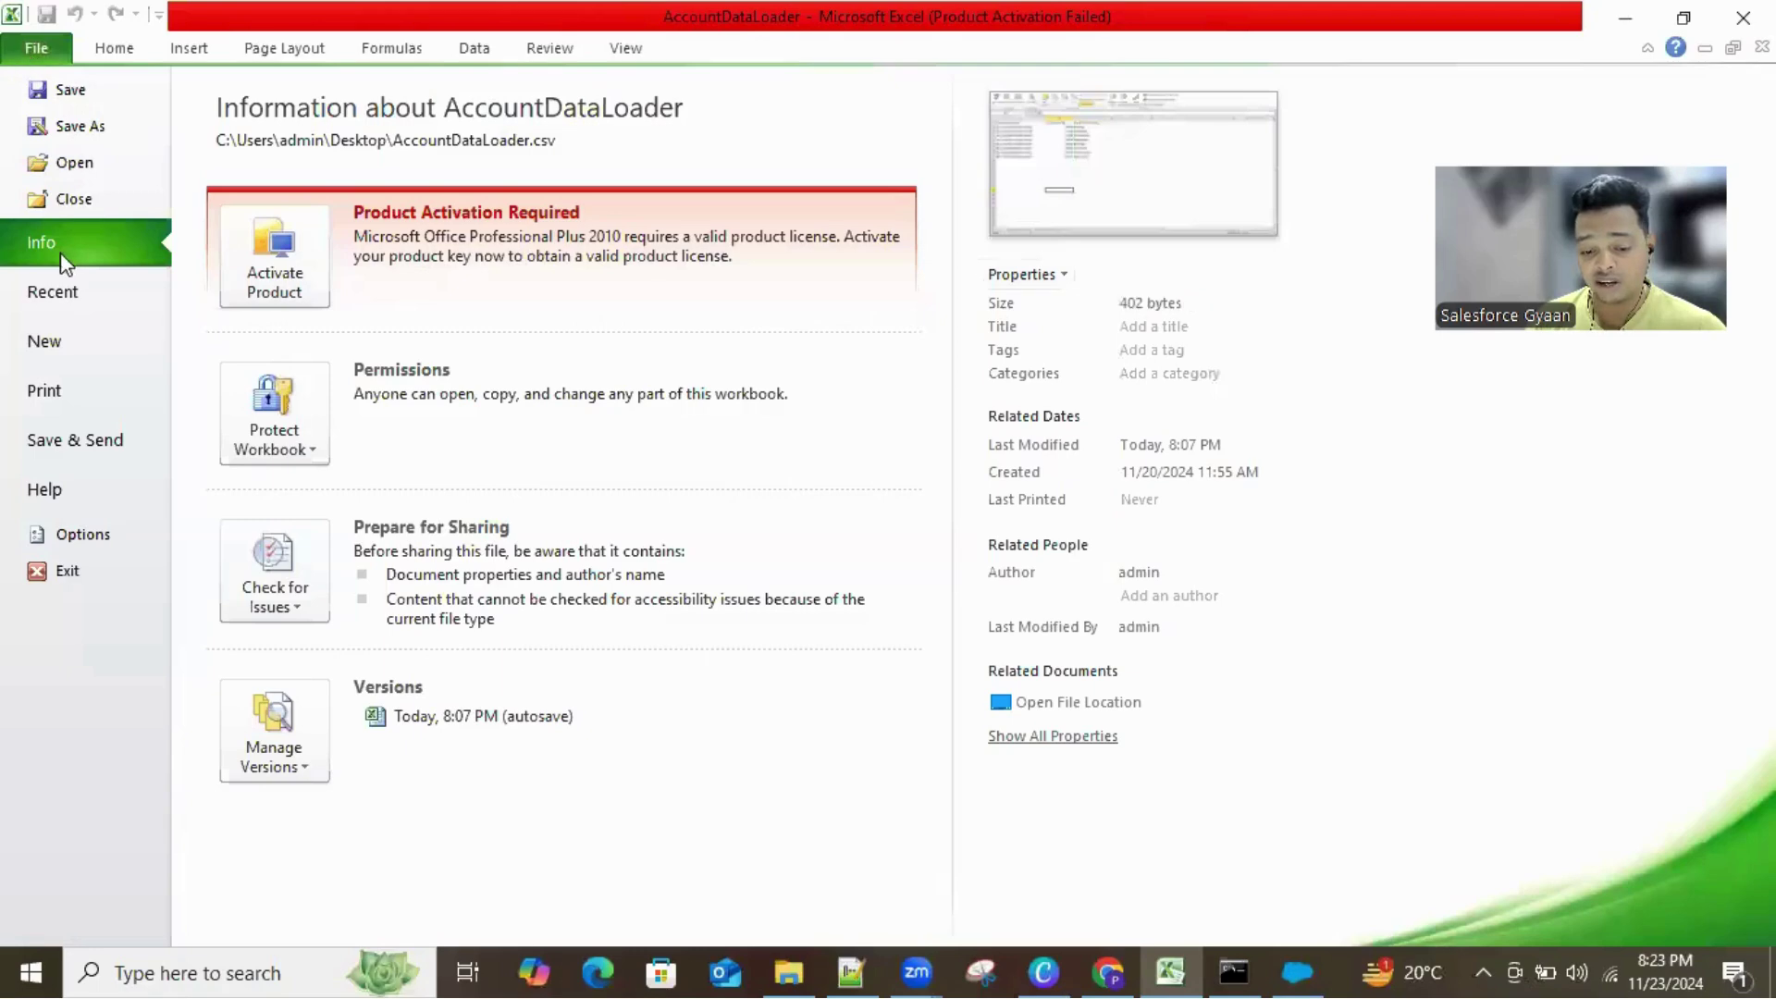
pyautogui.click(83, 127)
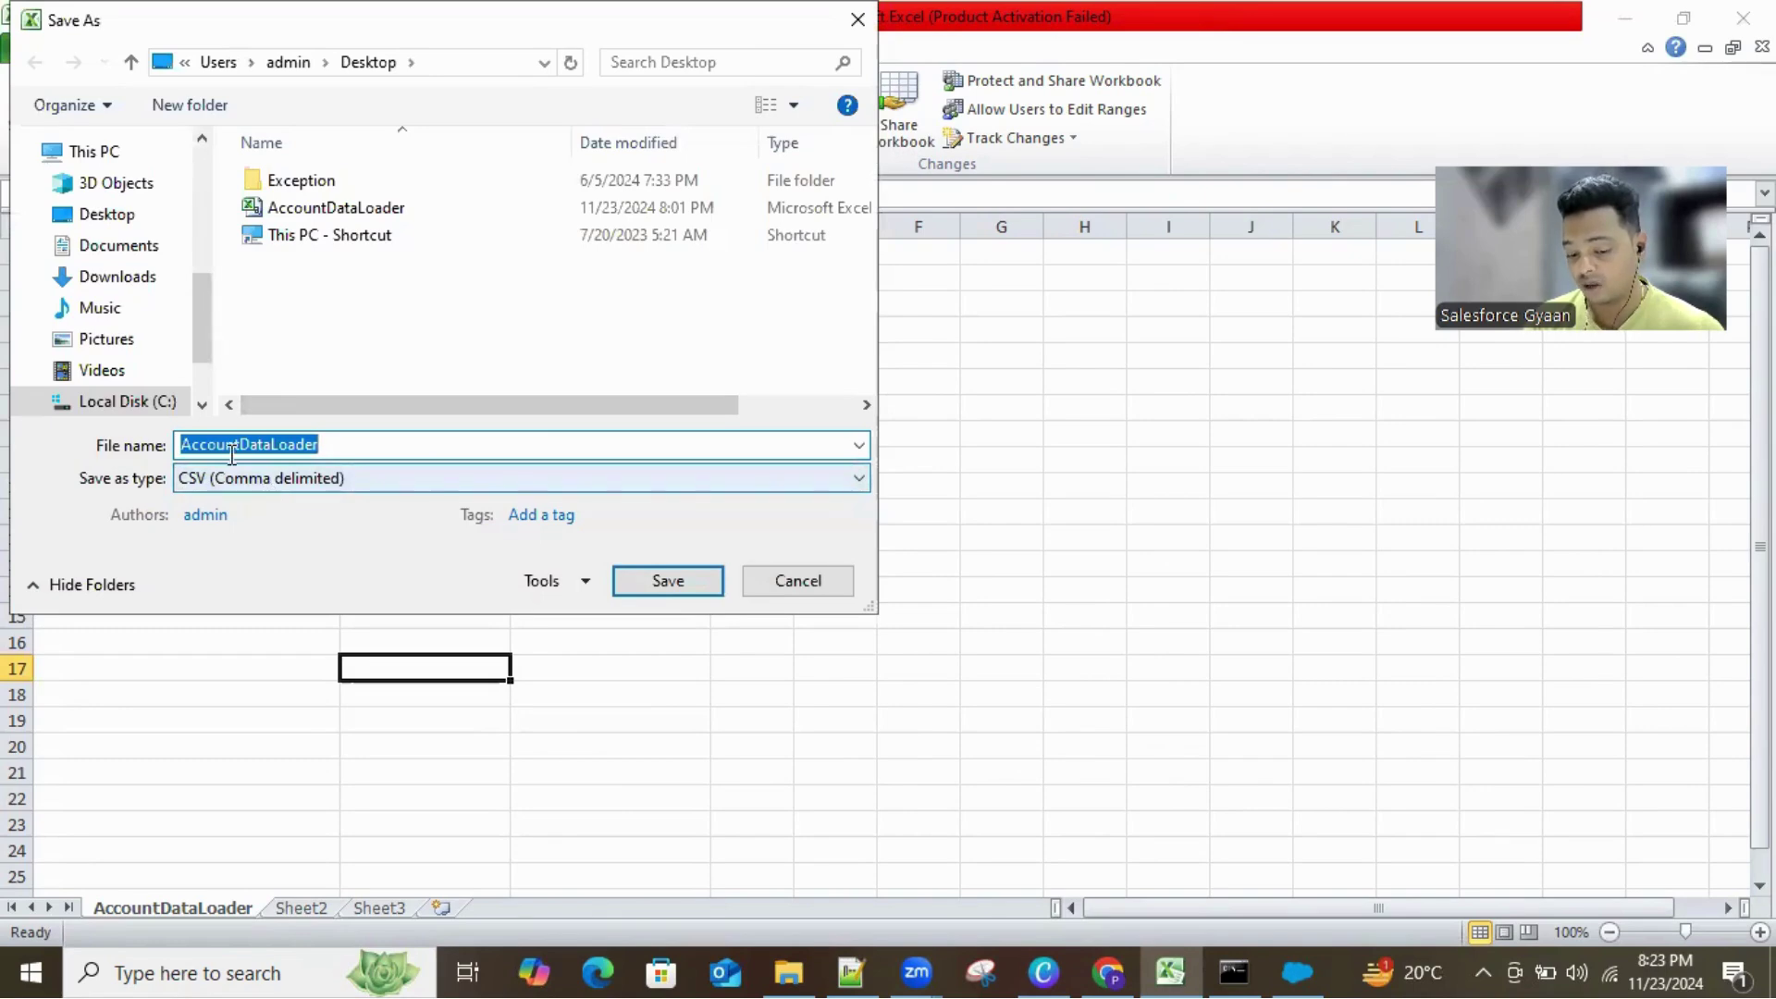
pyautogui.click(764, 582)
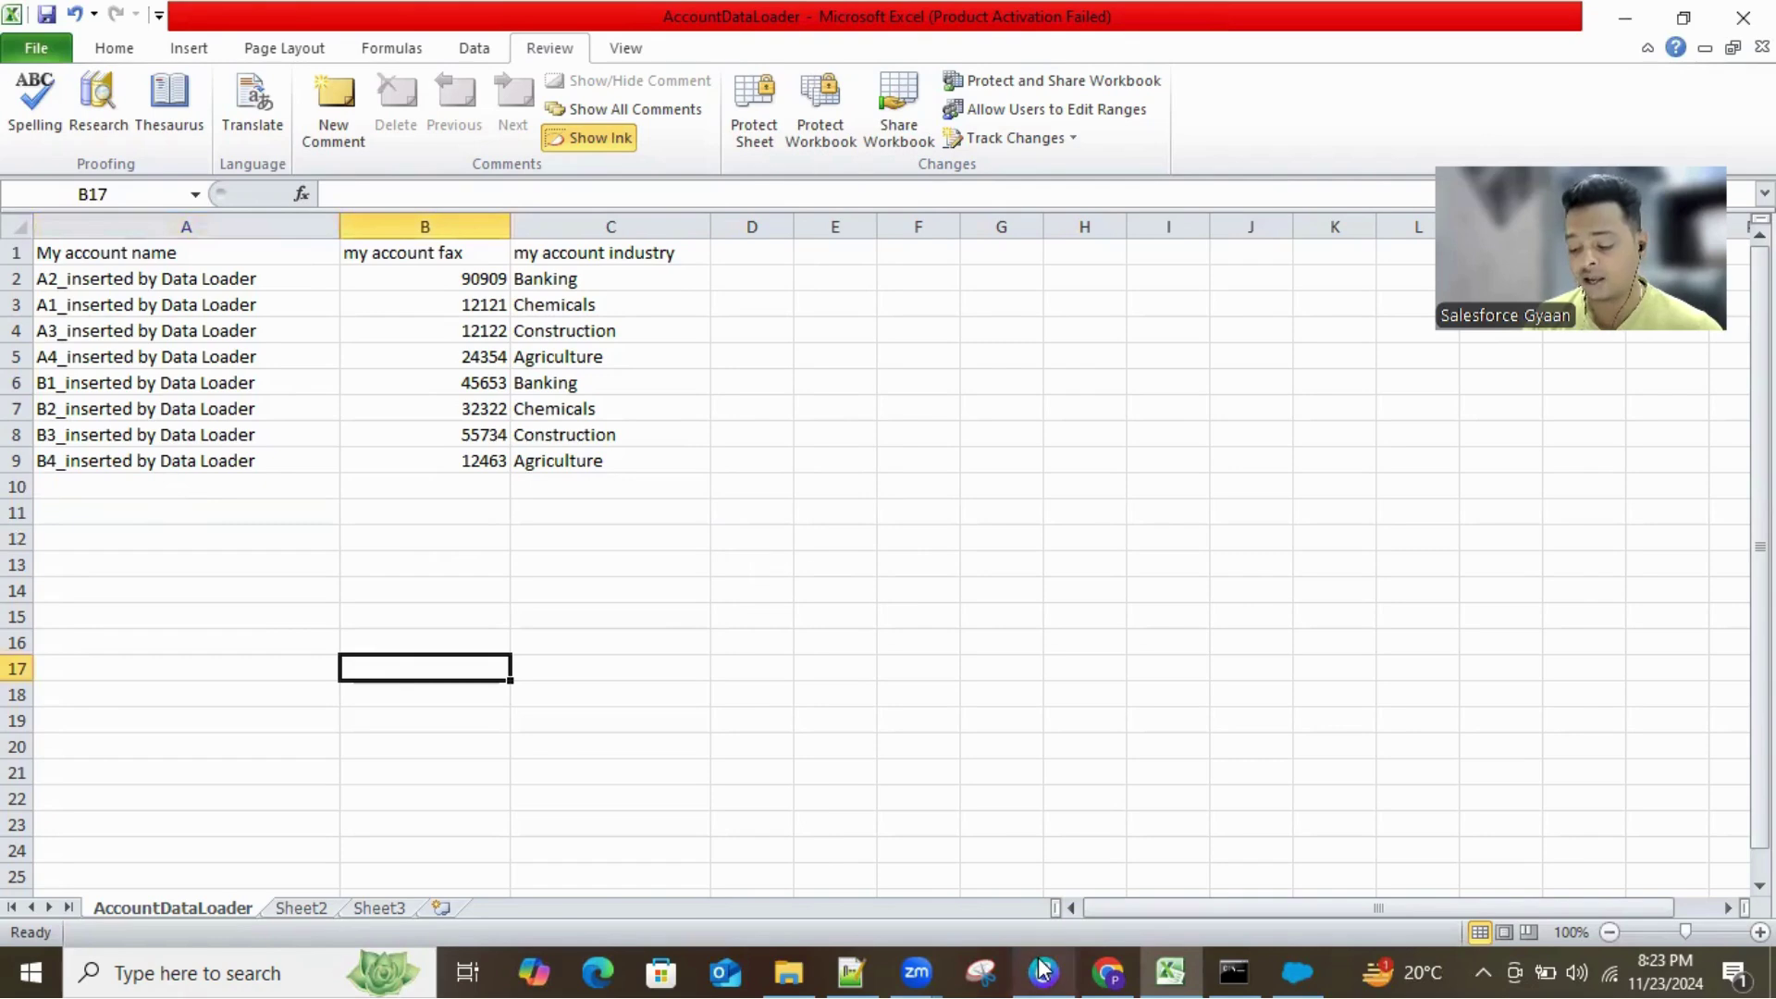
# Step: Switch to Salesforce Data Loader and start an Insert operation
pyautogui.click(1272, 962)
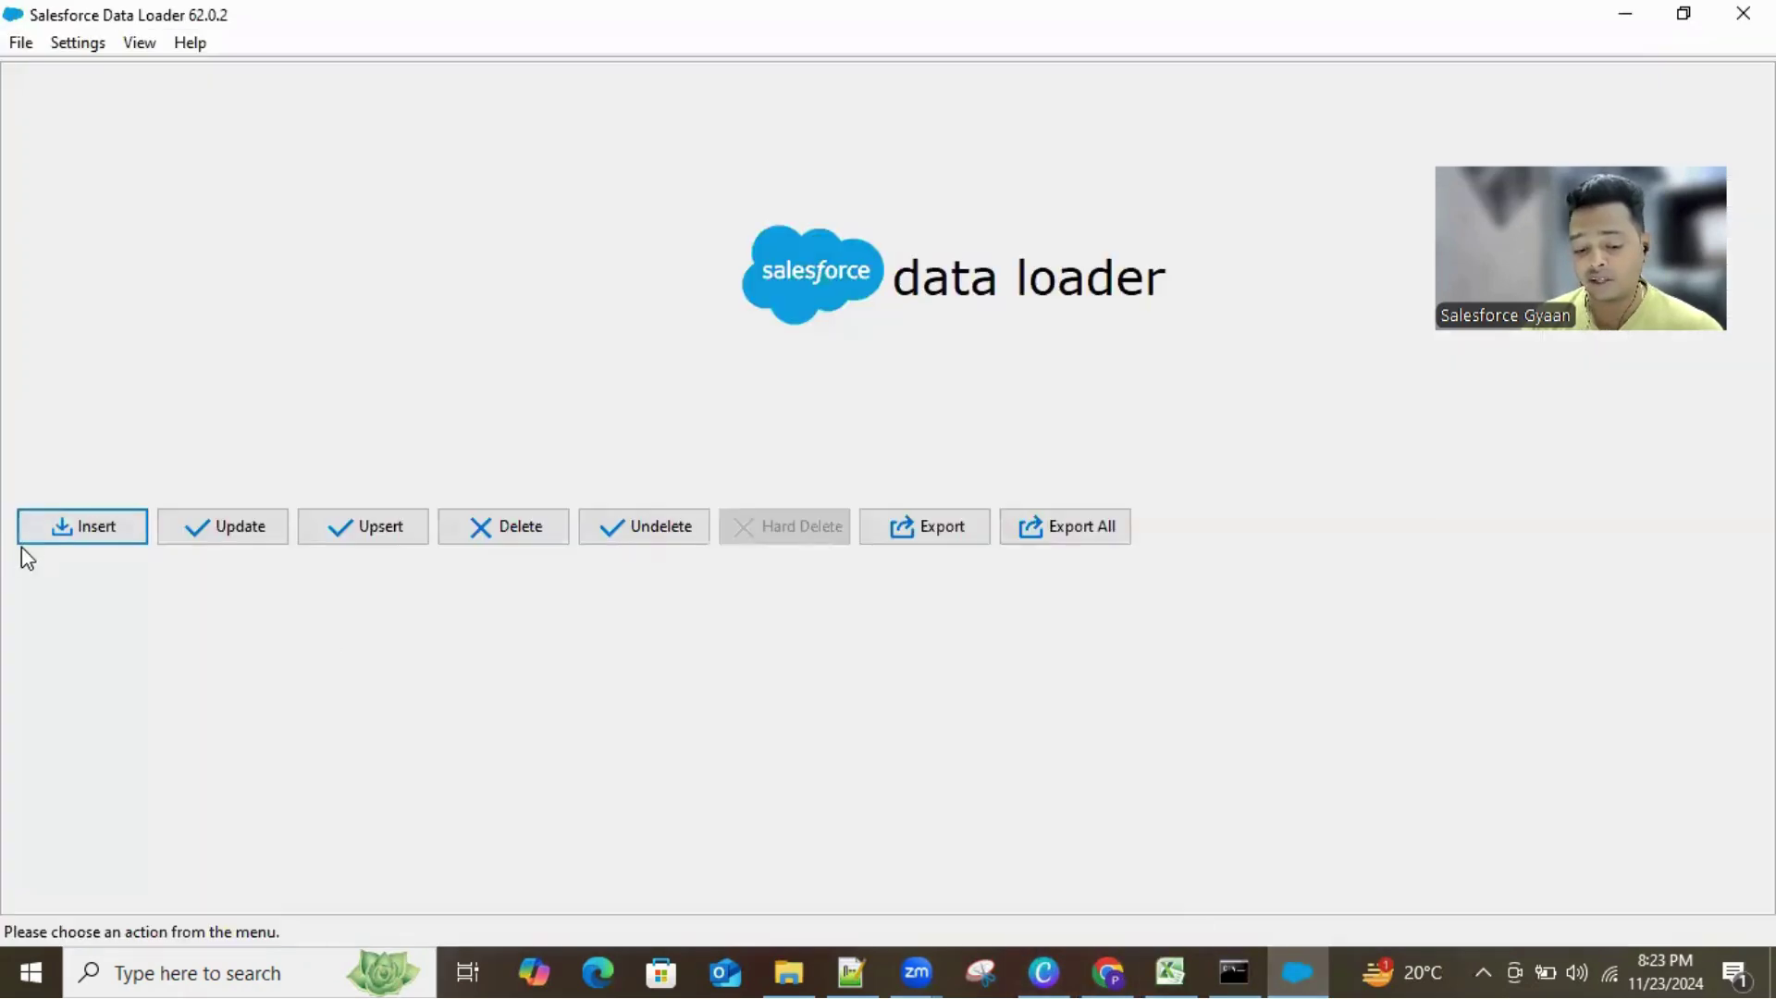
pyautogui.click(61, 534)
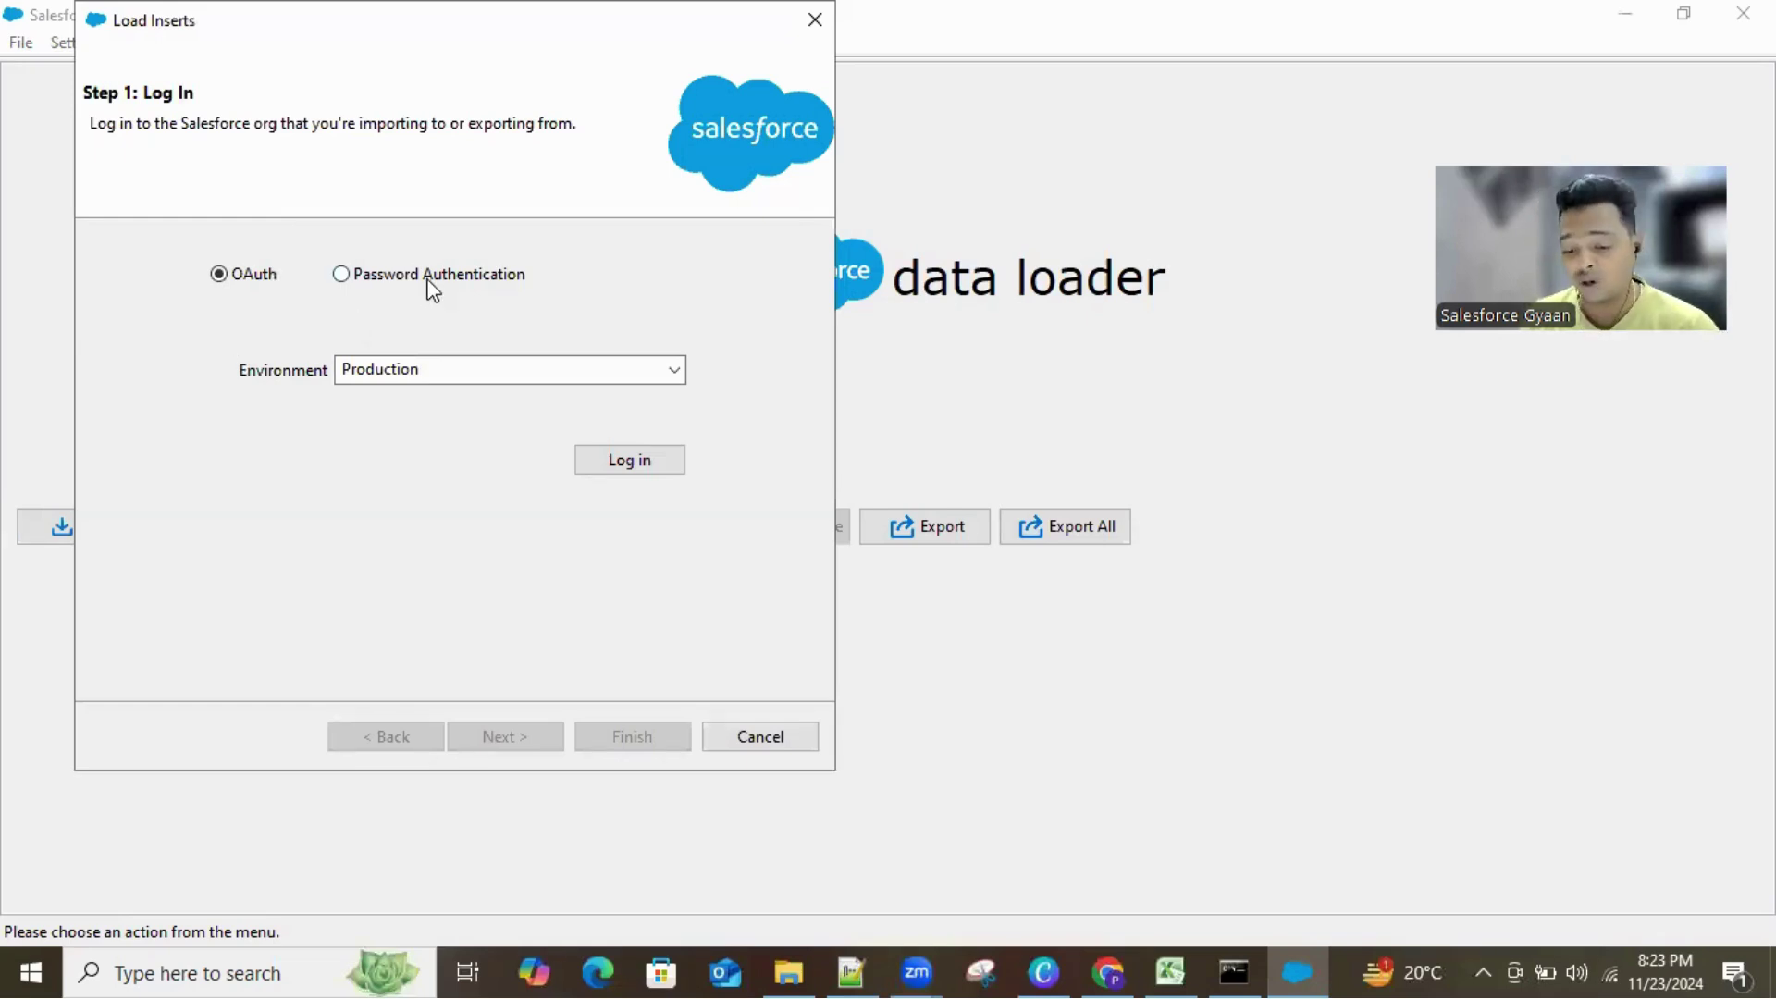
# Step: Examine the login fields and environment options offered for Password Authentication
pyautogui.click(348, 273)
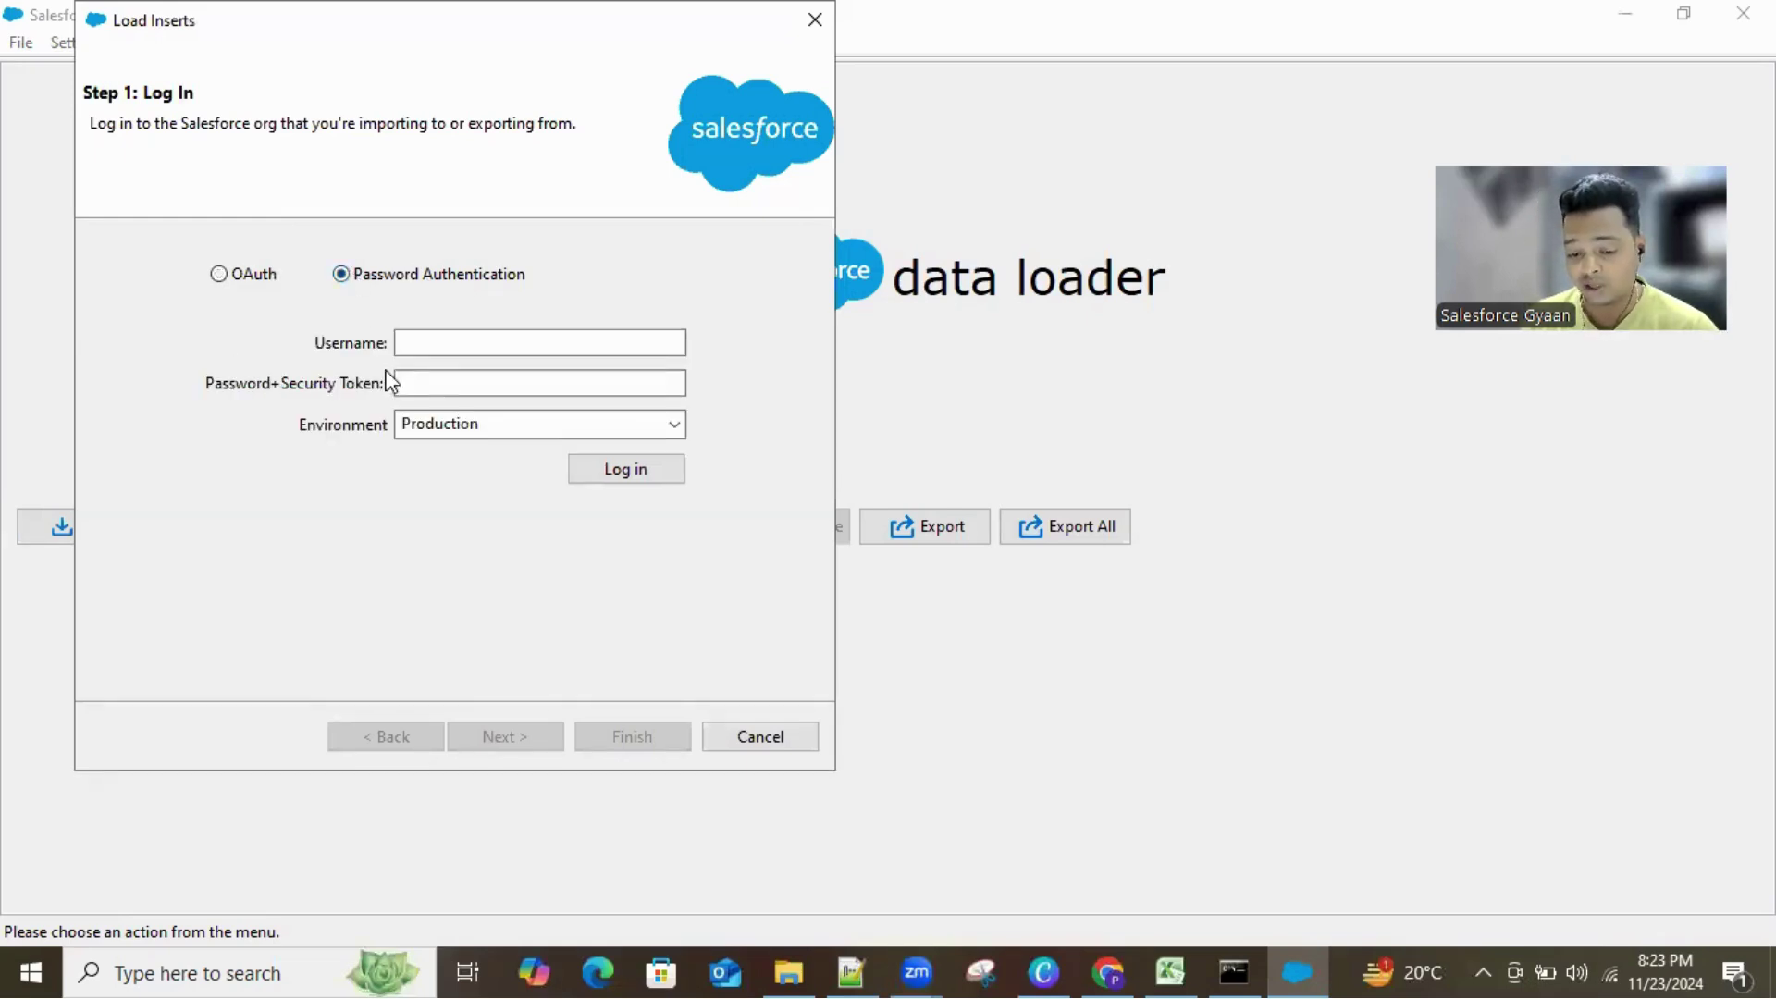
pyautogui.click(456, 426)
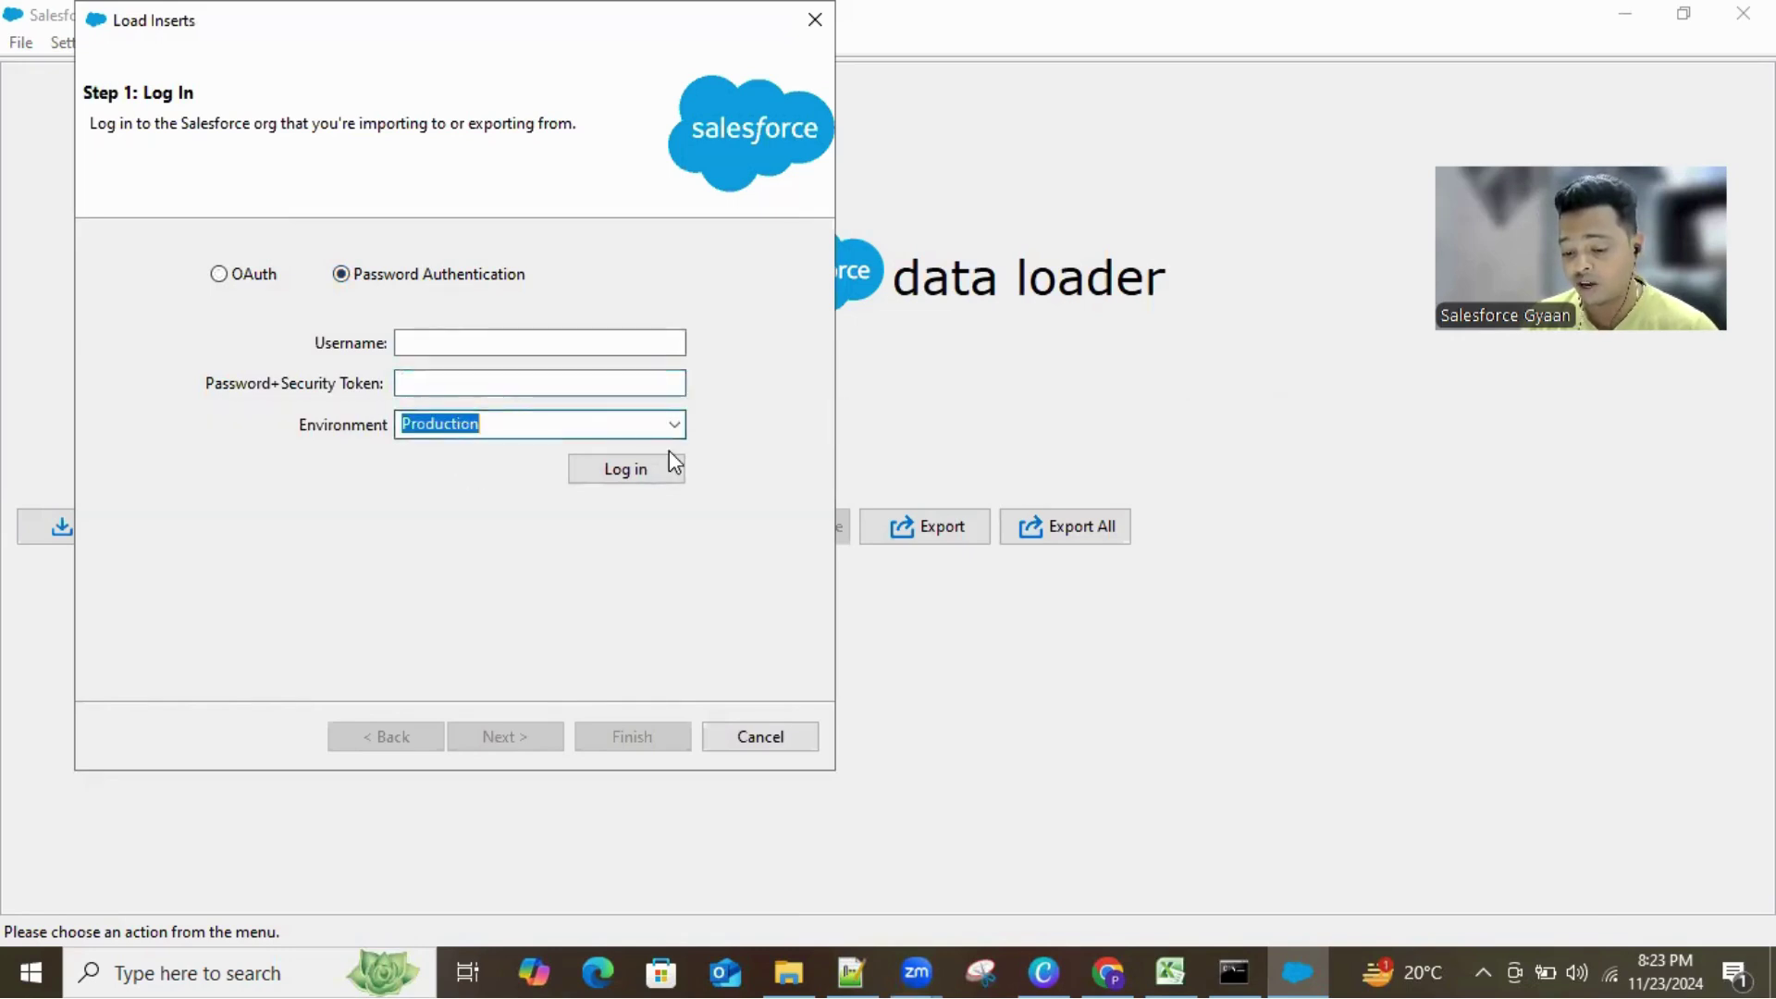
pyautogui.click(683, 418)
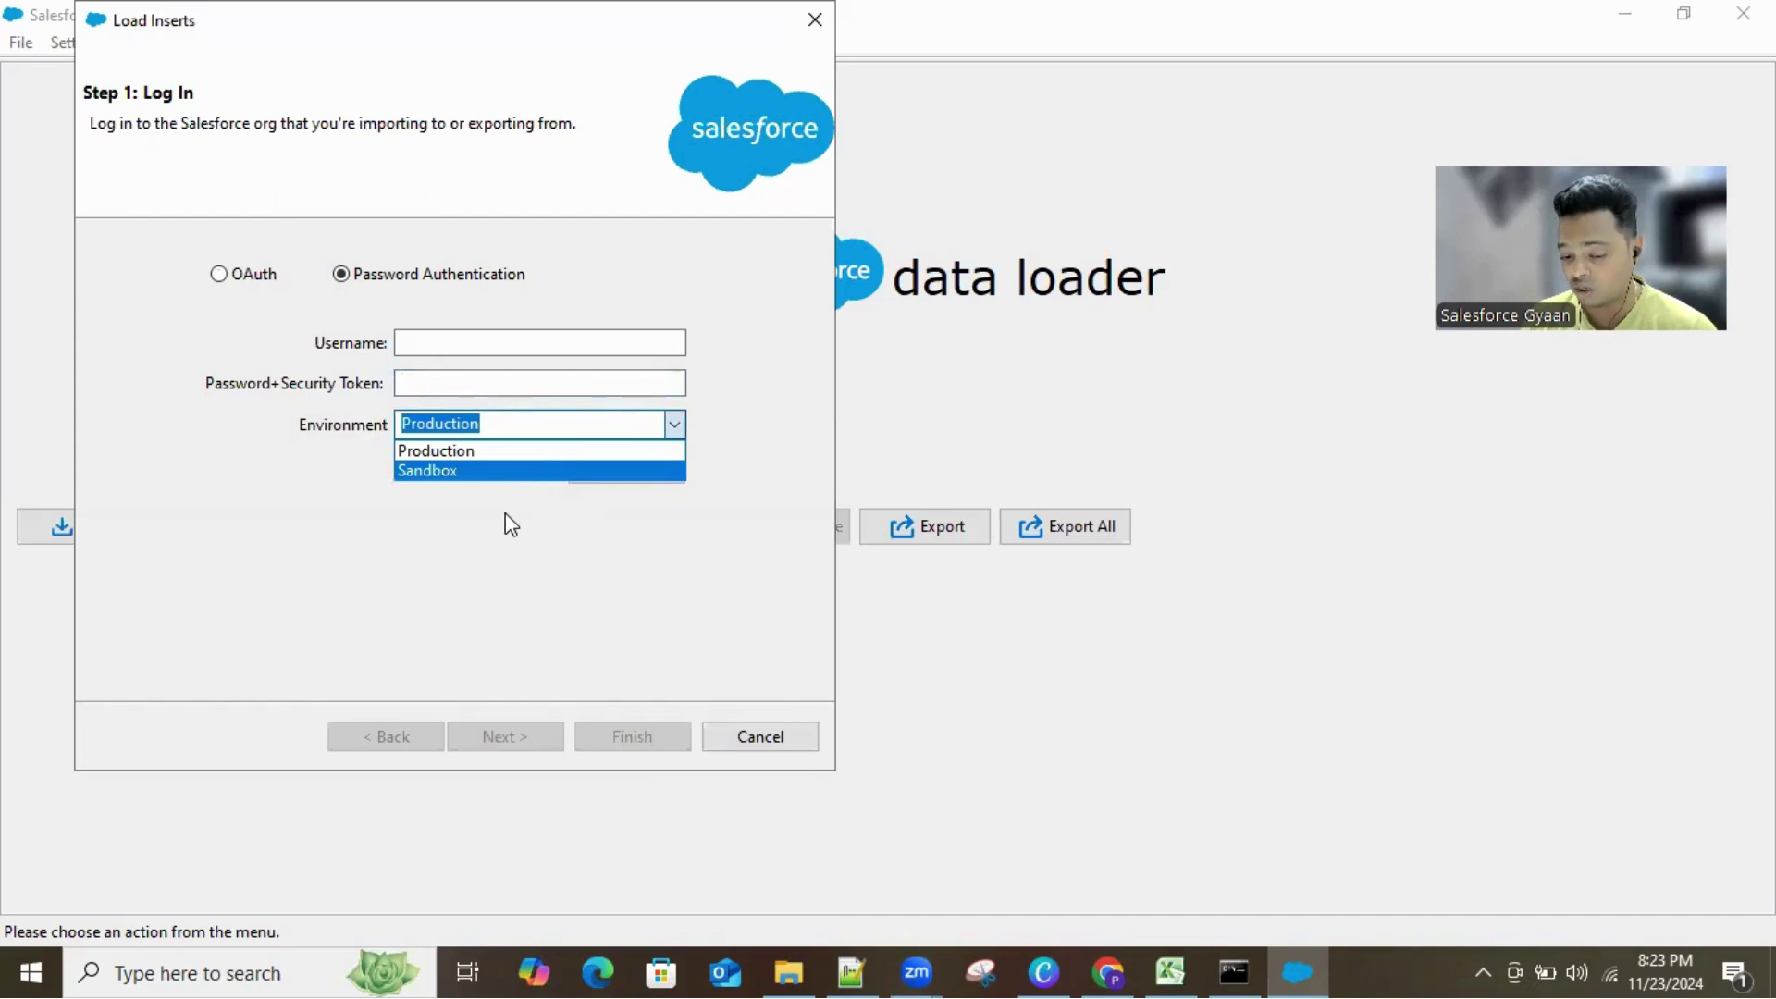
pyautogui.click(506, 539)
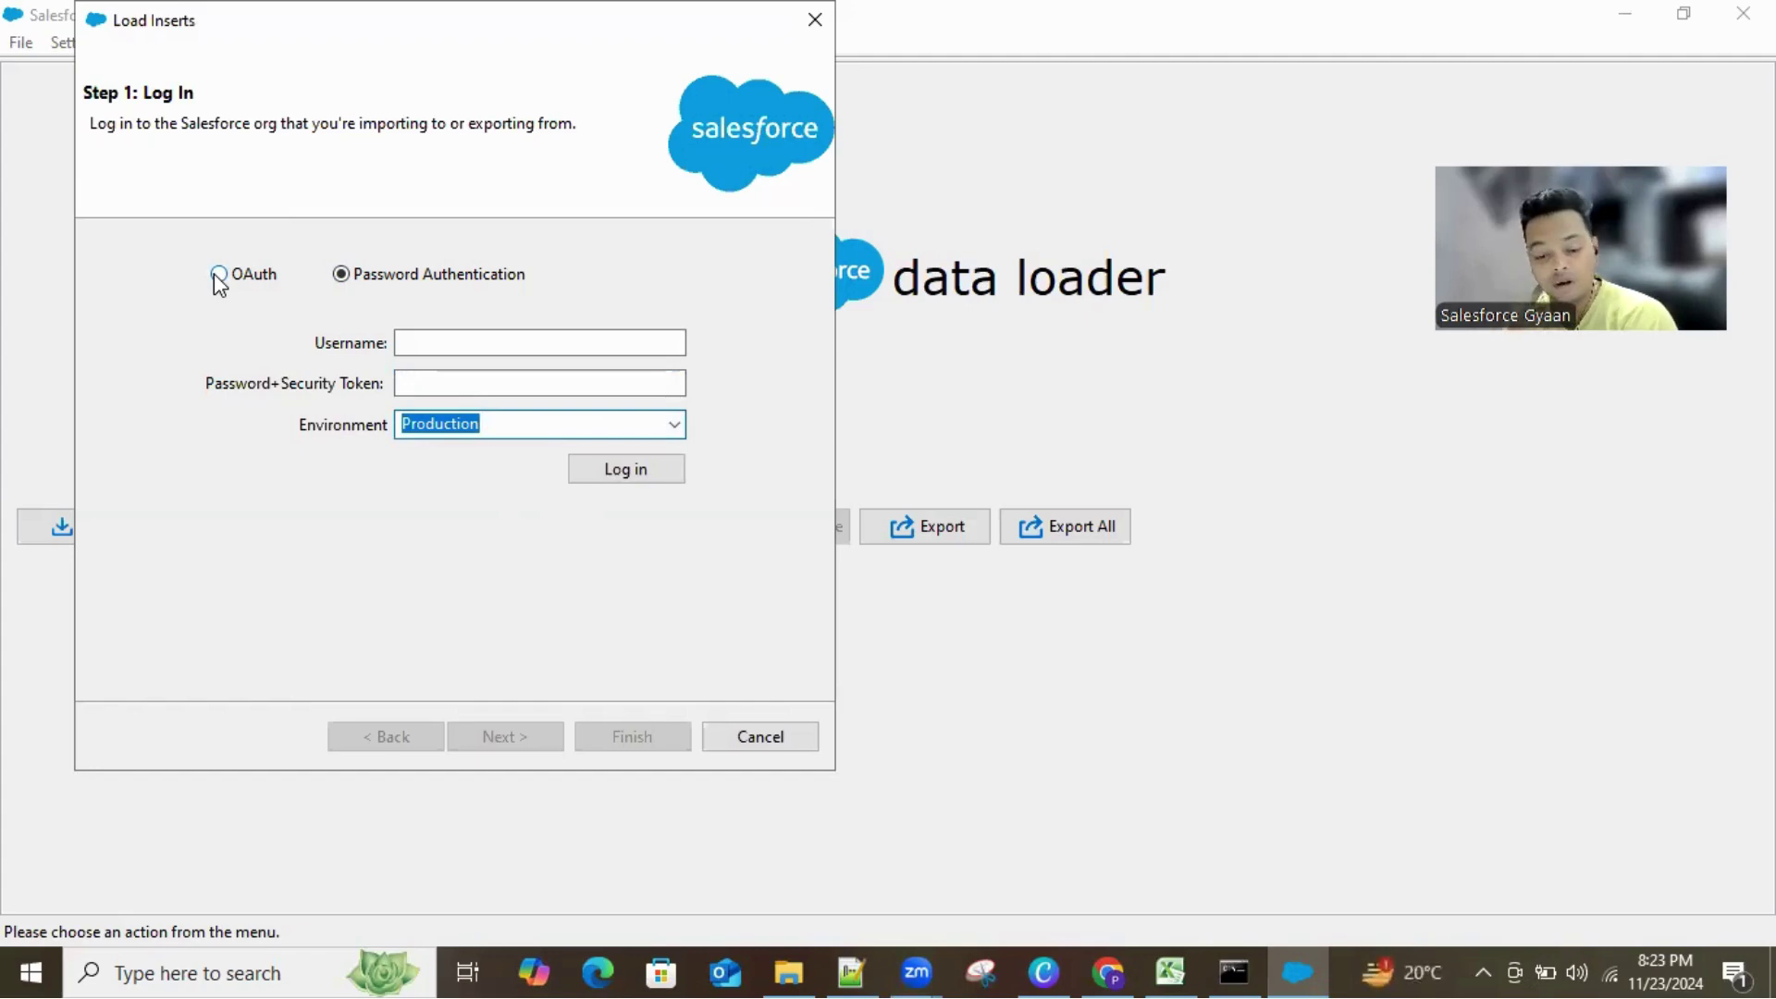
pyautogui.click(674, 429)
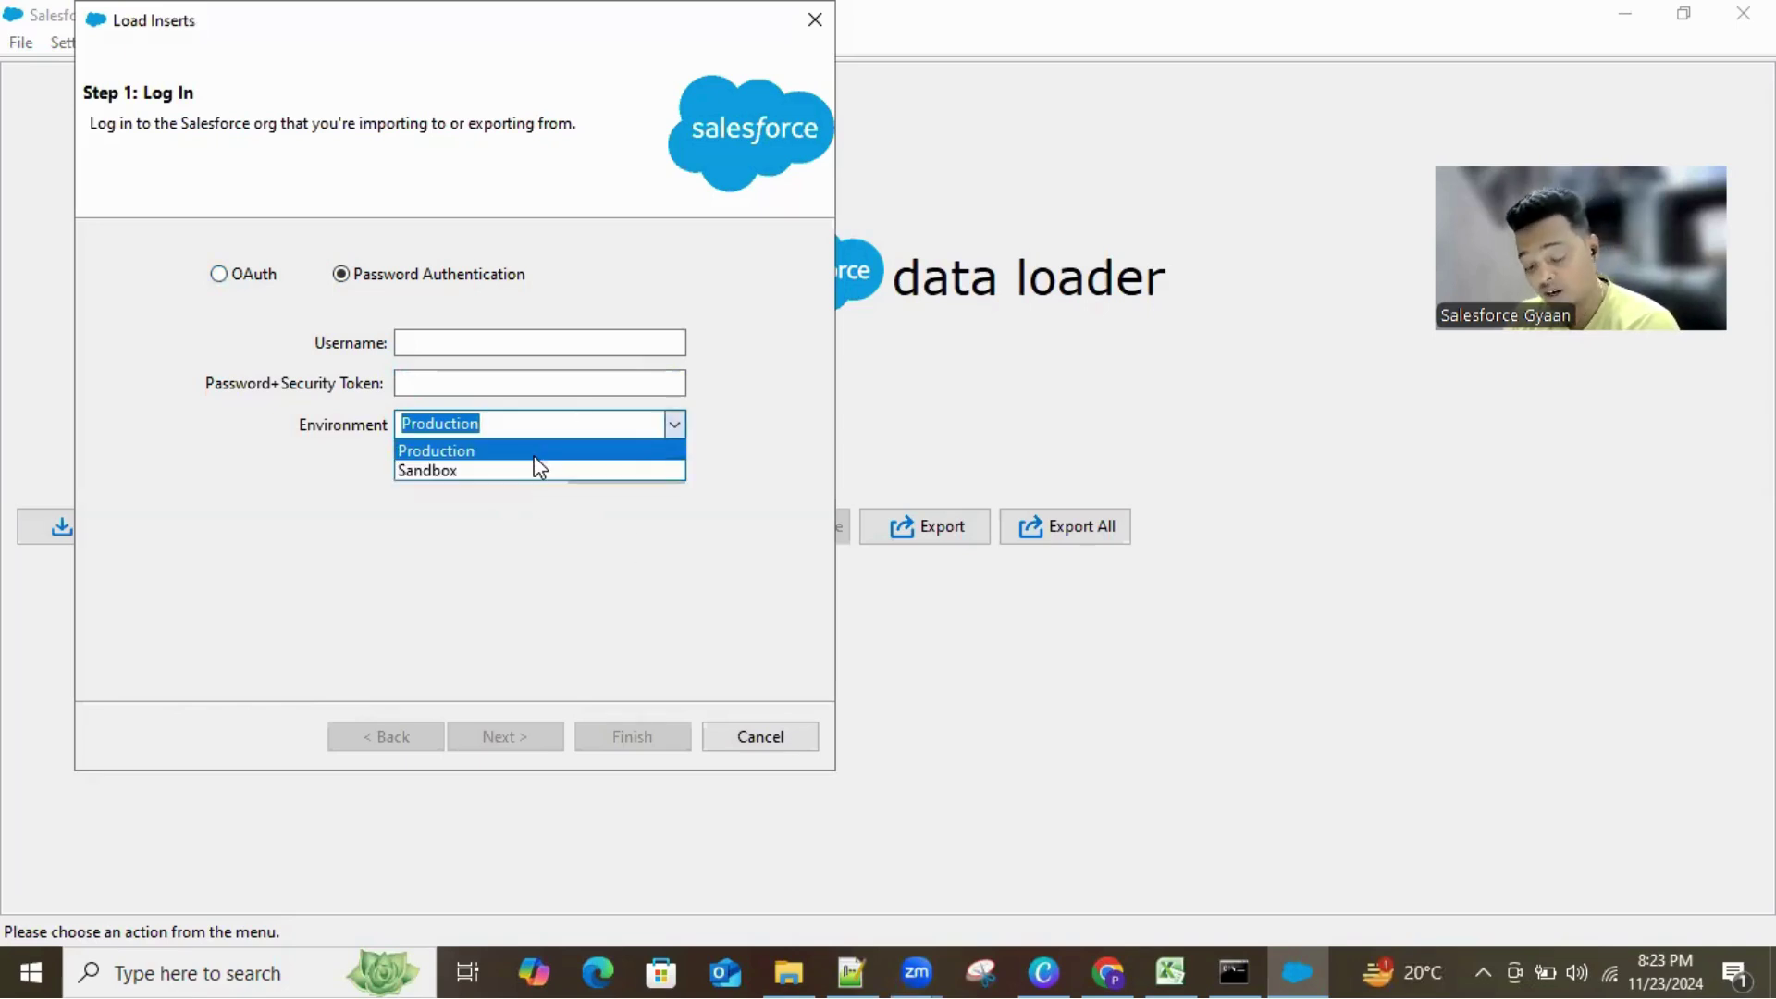
pyautogui.click(466, 613)
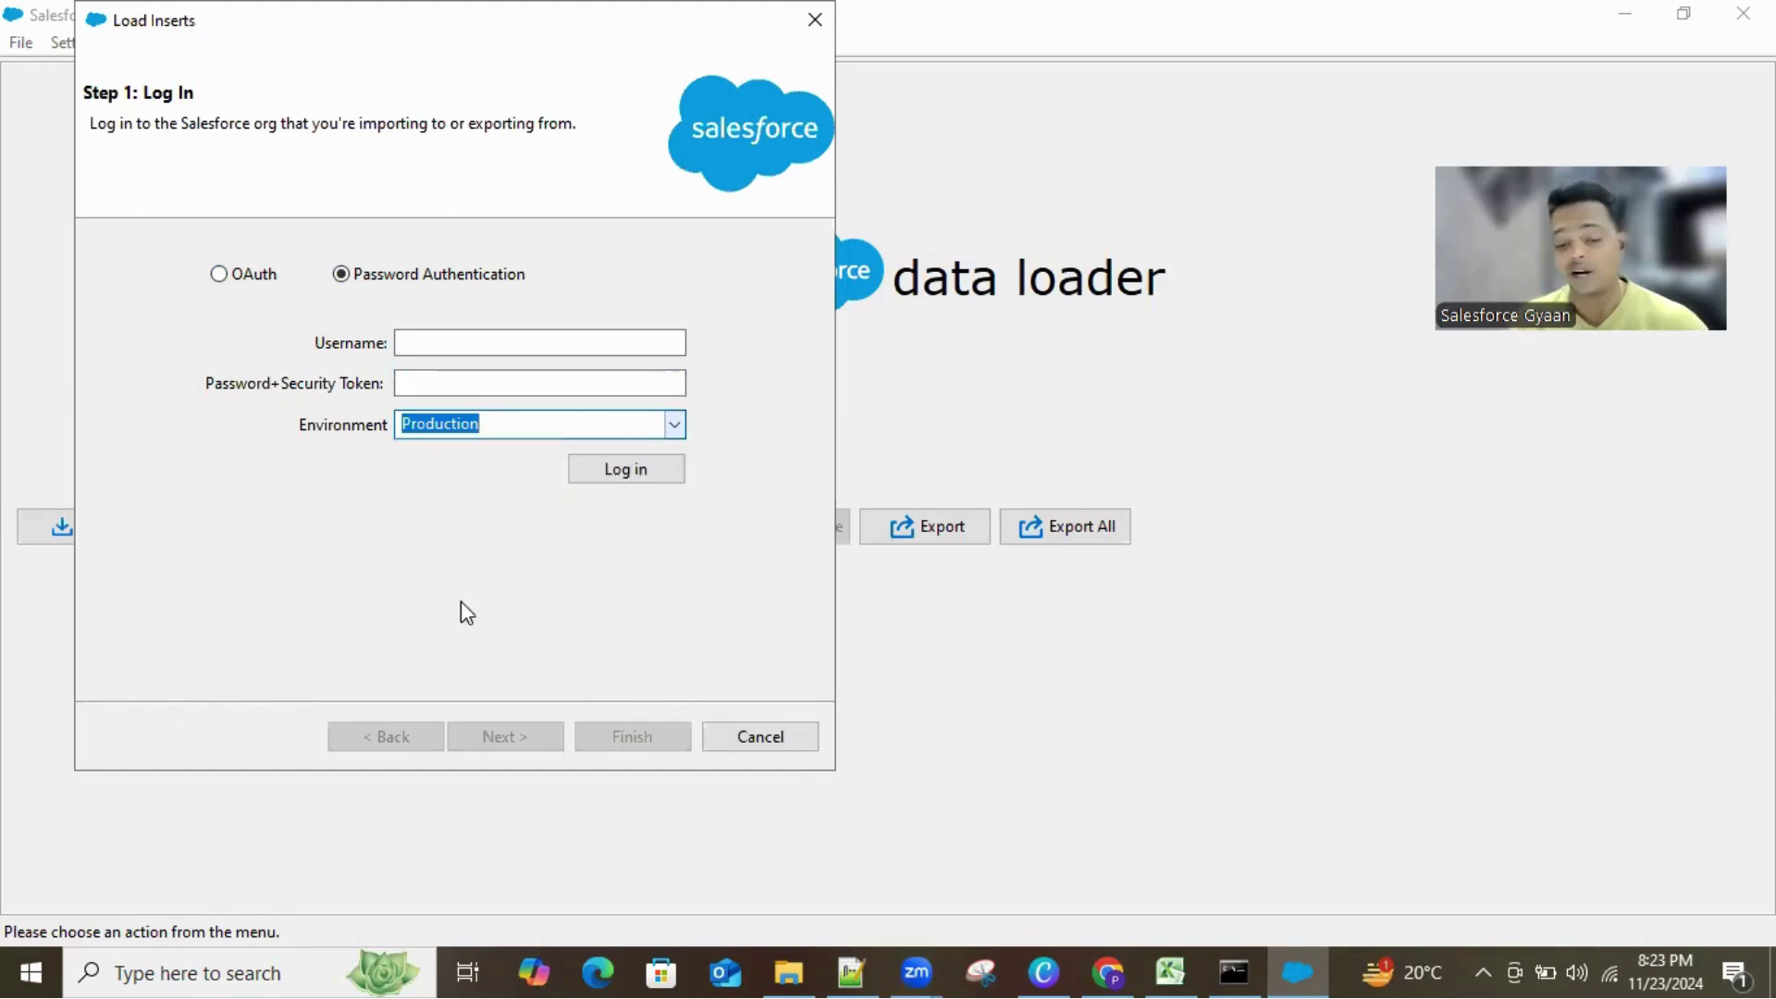
# Step: Try to log in through OAuth with the Sandbox environment and connect using the prefilled code
pyautogui.click(219, 275)
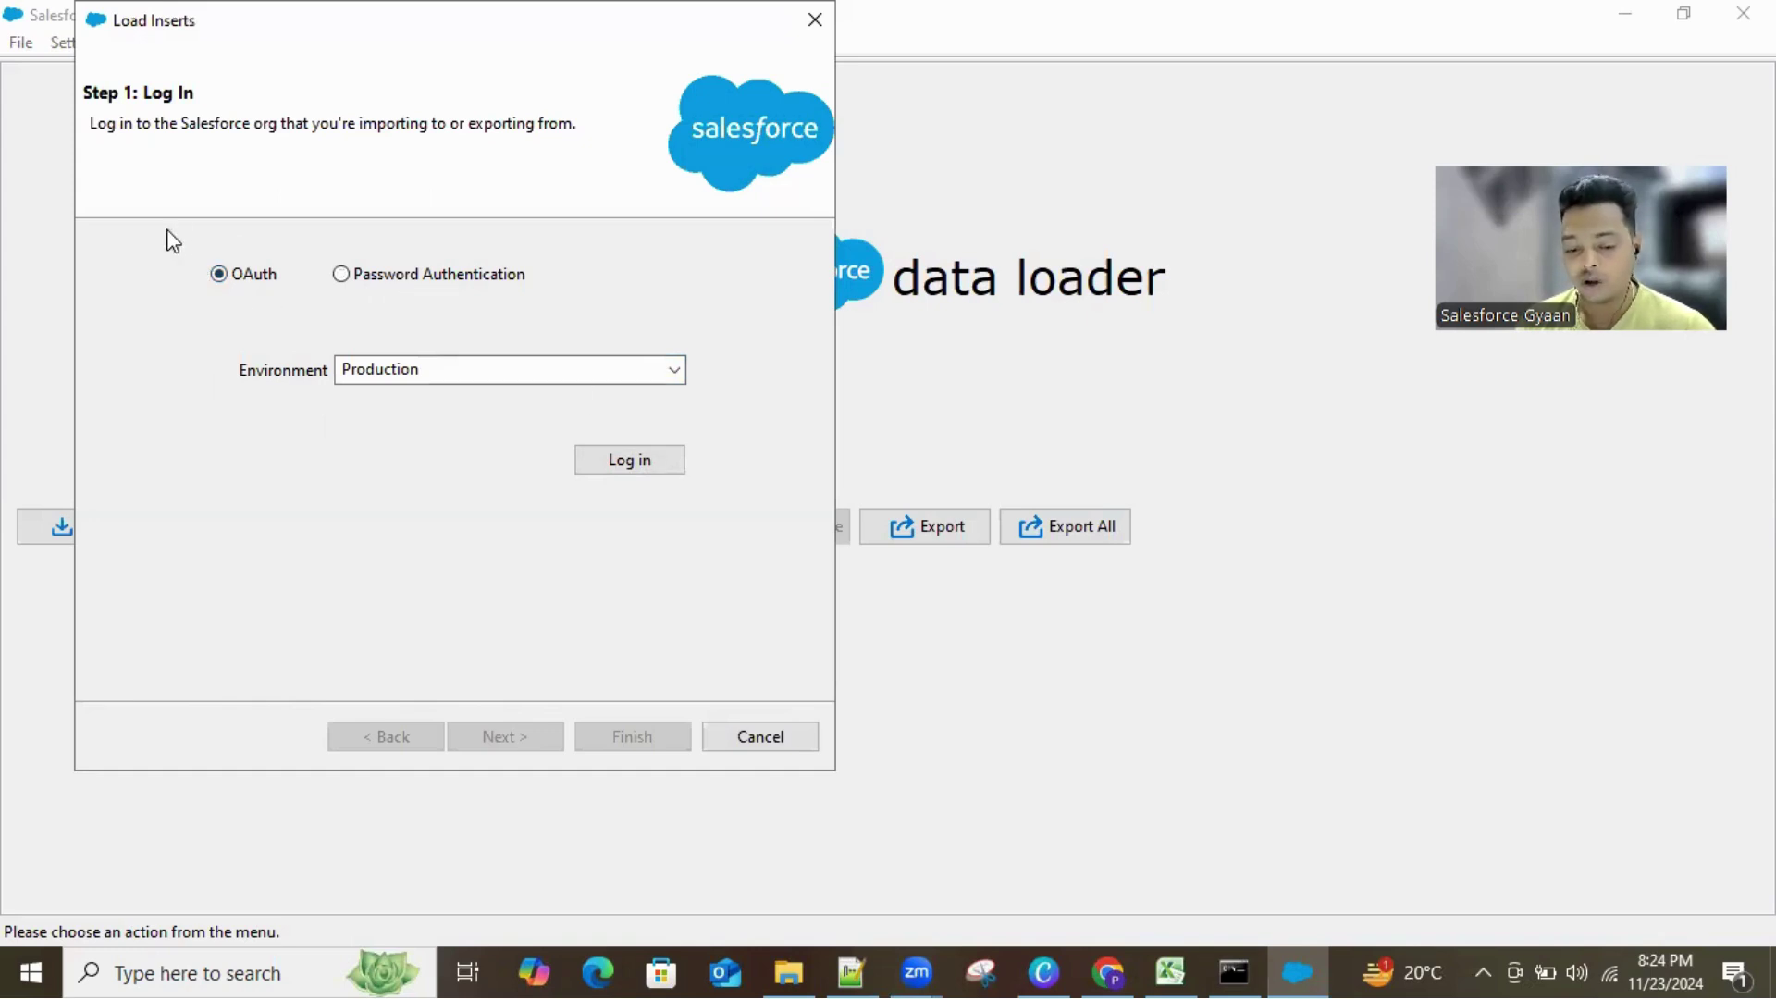
pyautogui.click(674, 370)
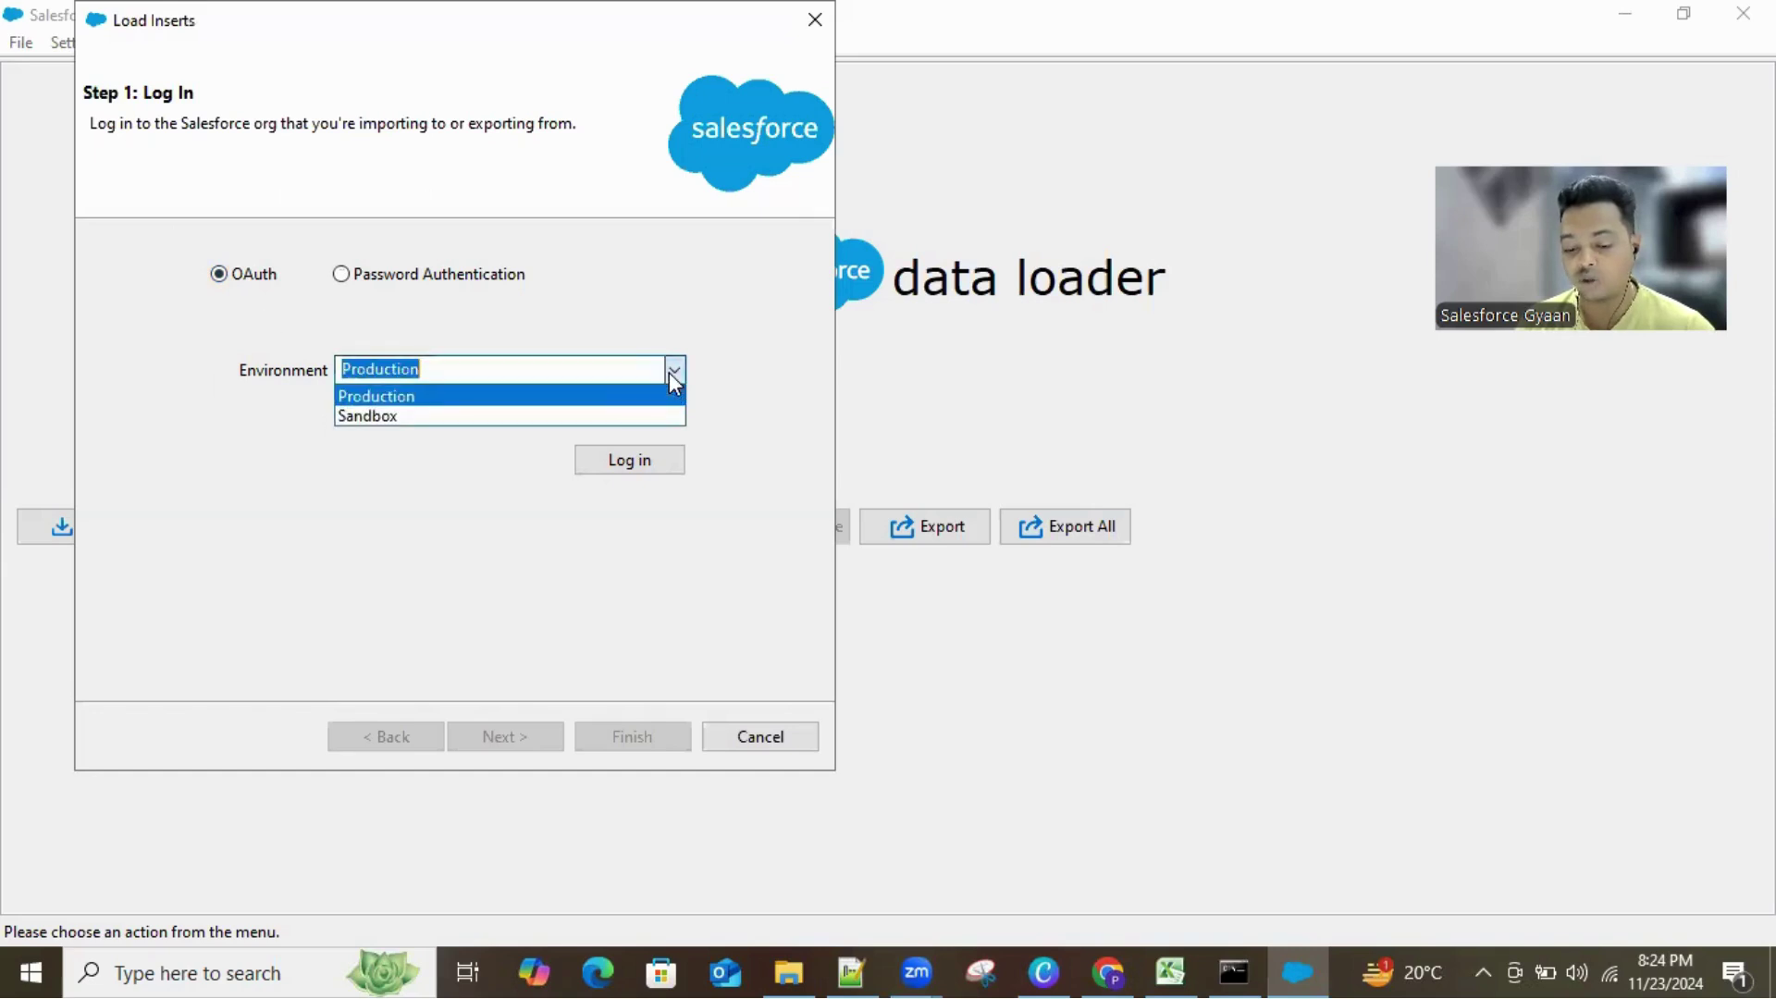
pyautogui.click(618, 415)
pyautogui.click(619, 457)
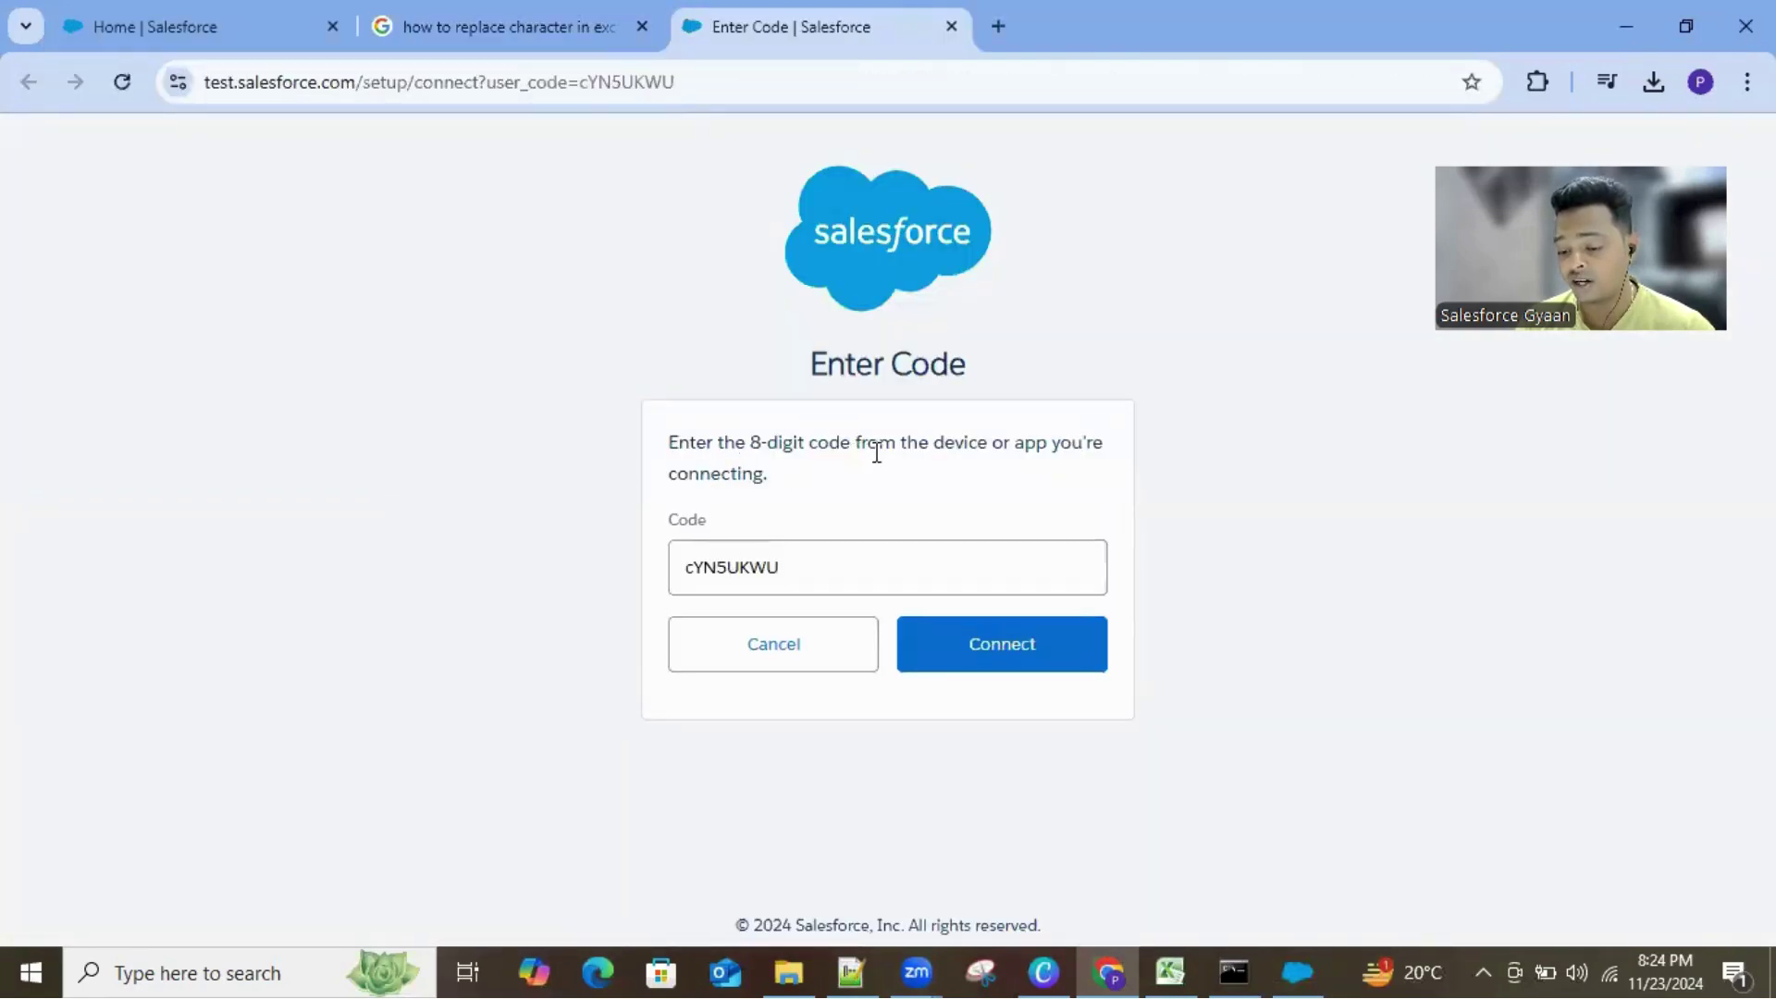
pyautogui.click(996, 656)
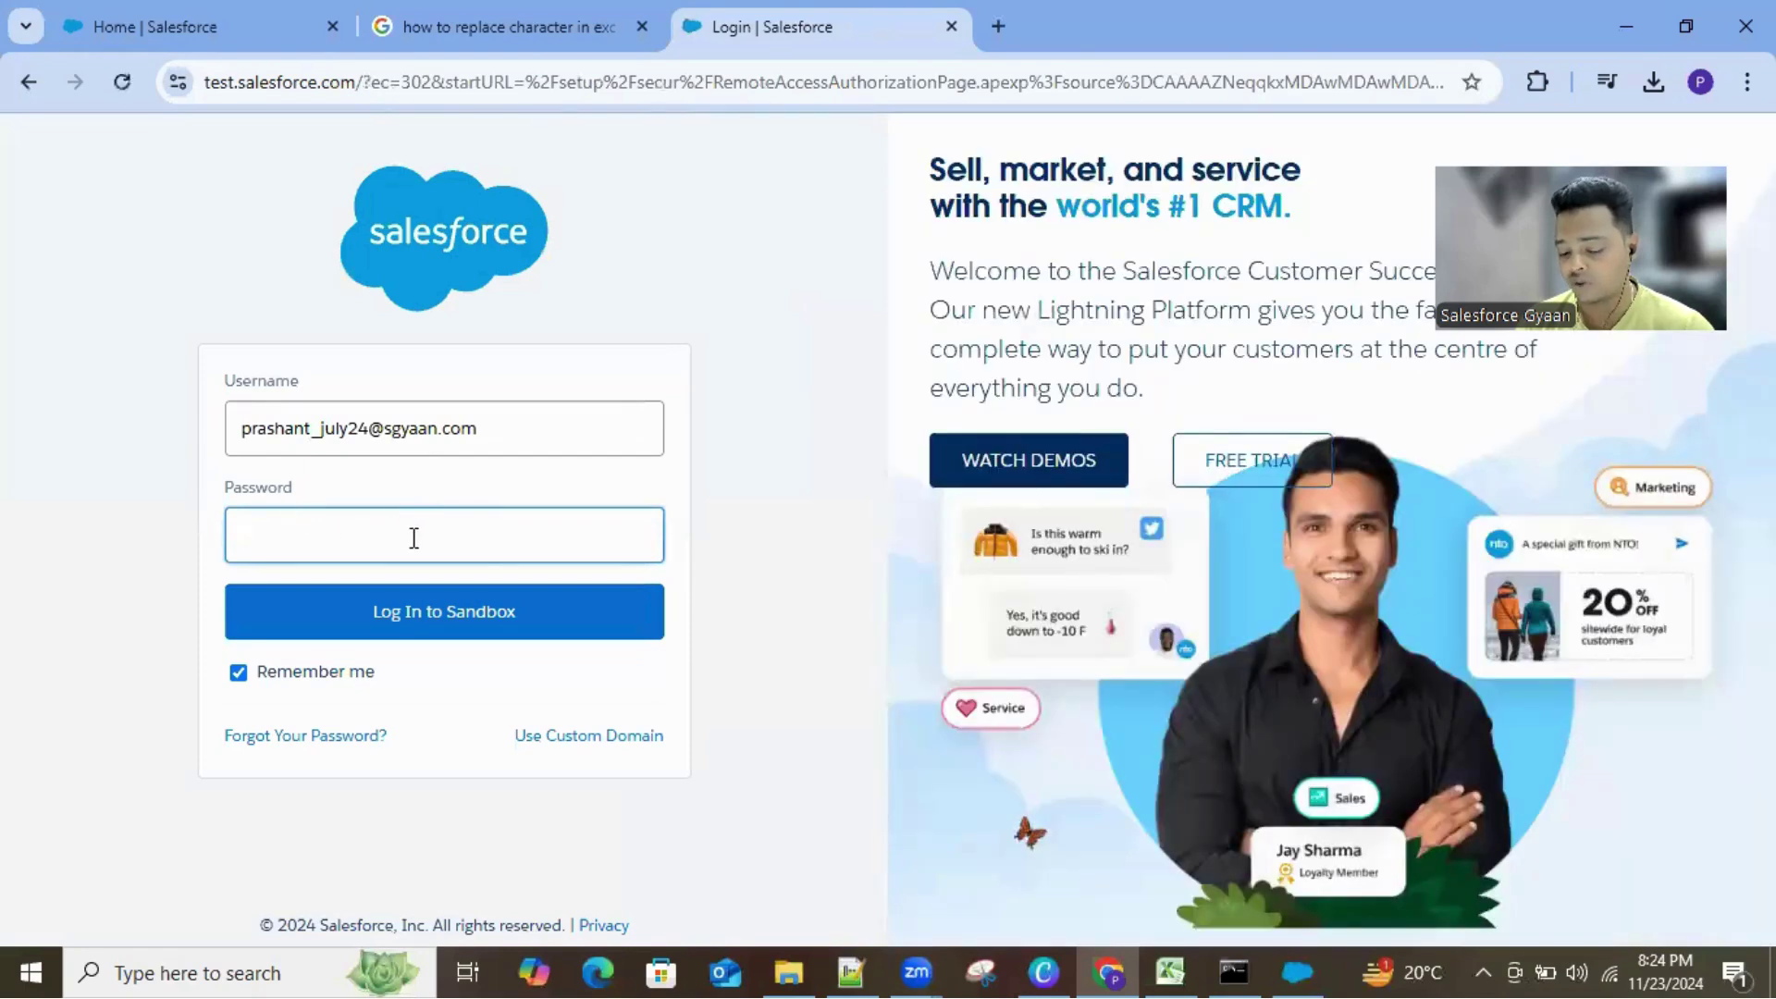
# Step: Try to log in to the sandbox by entering the account password for the prefilled username
pyautogui.hotkey('alt', 'Tab')
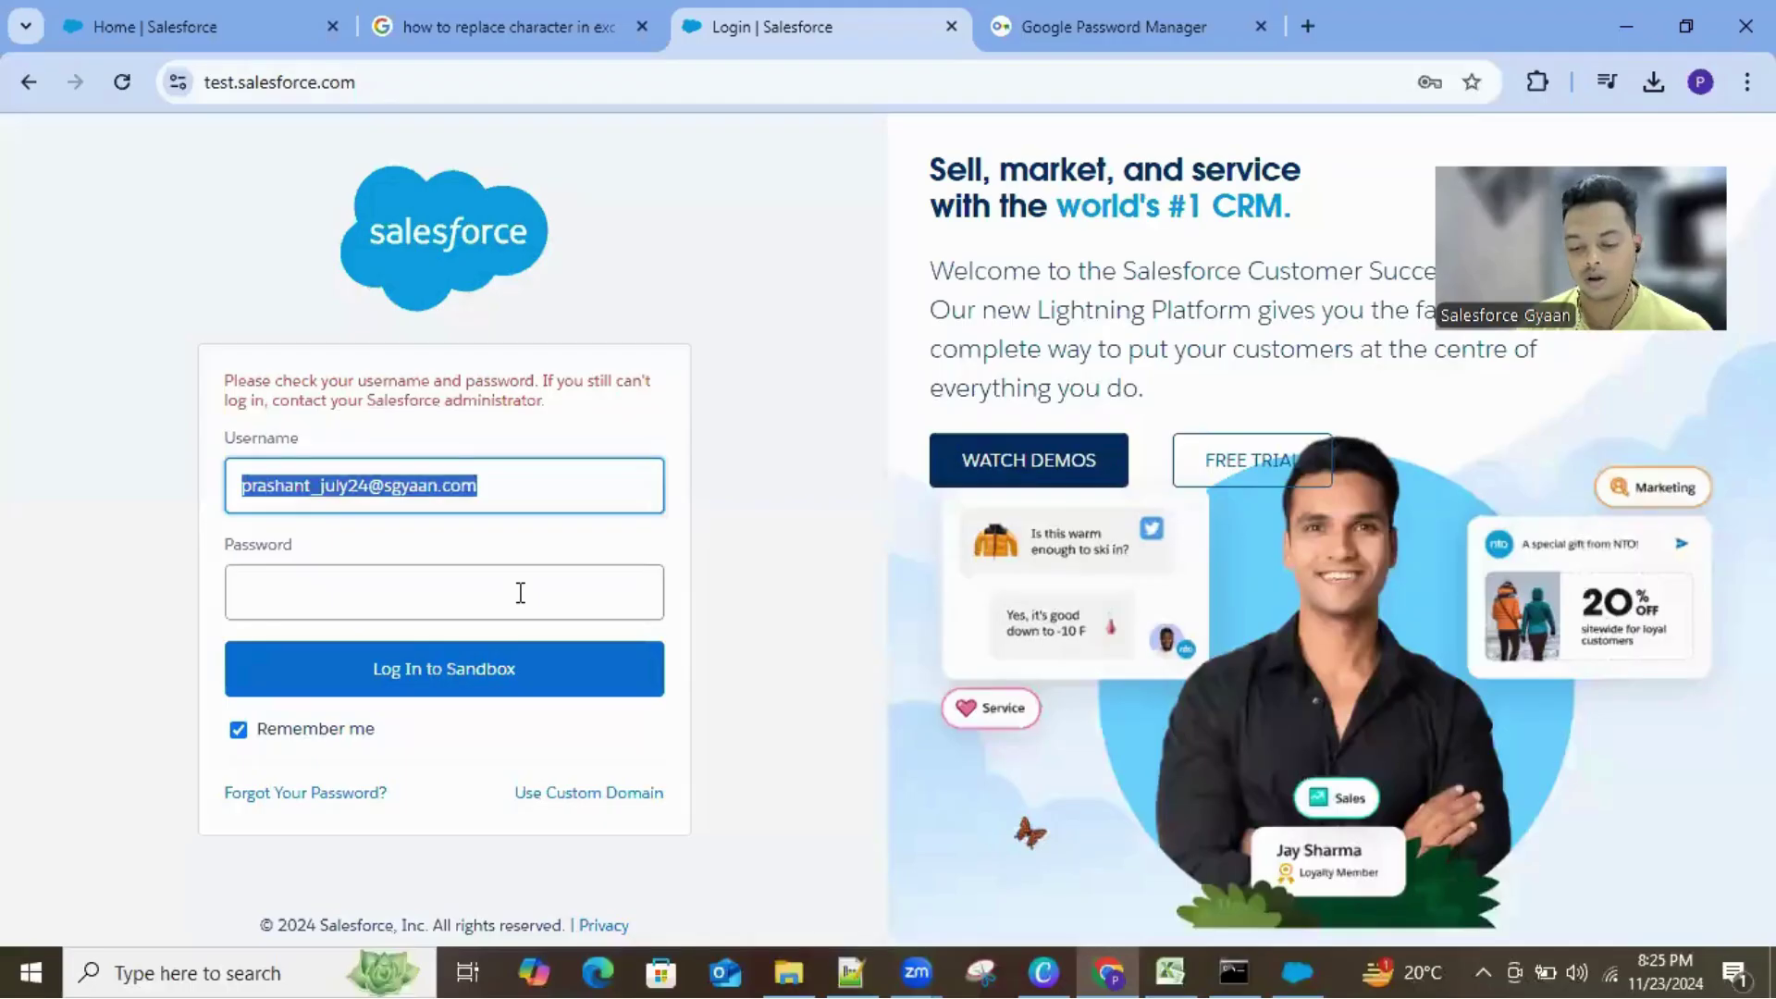
pyautogui.click(520, 593)
pyautogui.write('********')
pyautogui.press('Return')
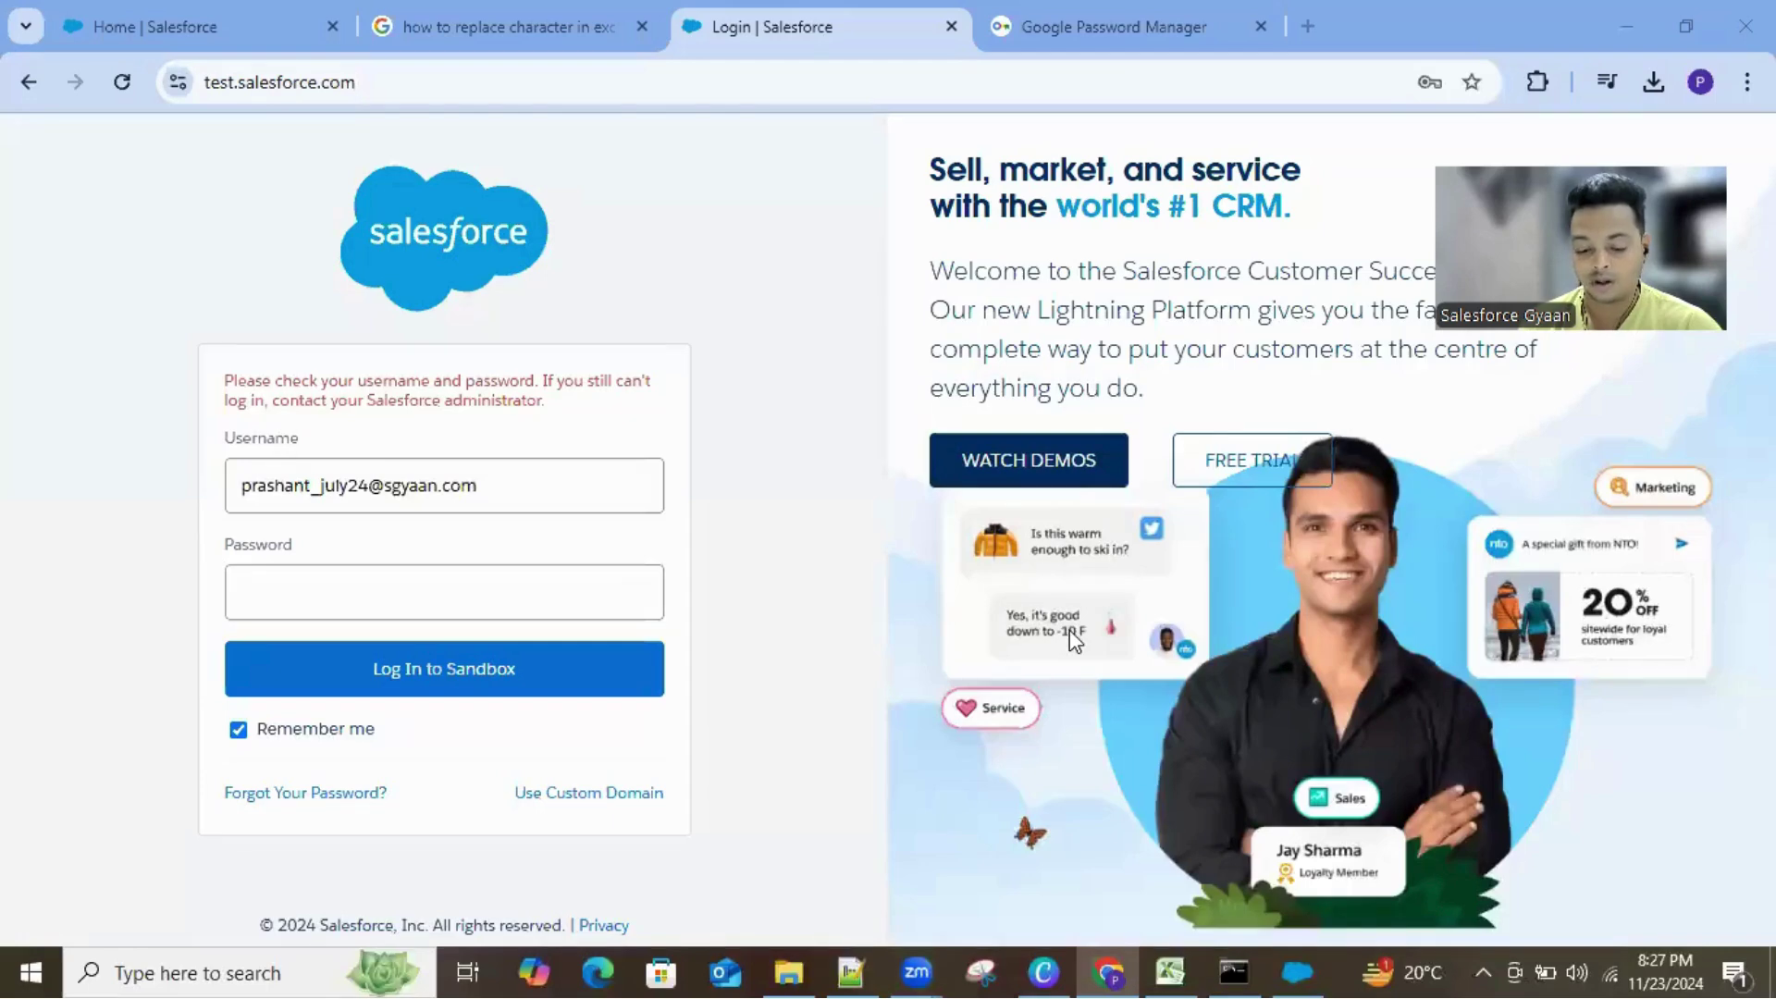
# Step: Abandon the sandbox login page and close Data Loader's Login from Browser prompt
pyautogui.doubleClick(220, 88)
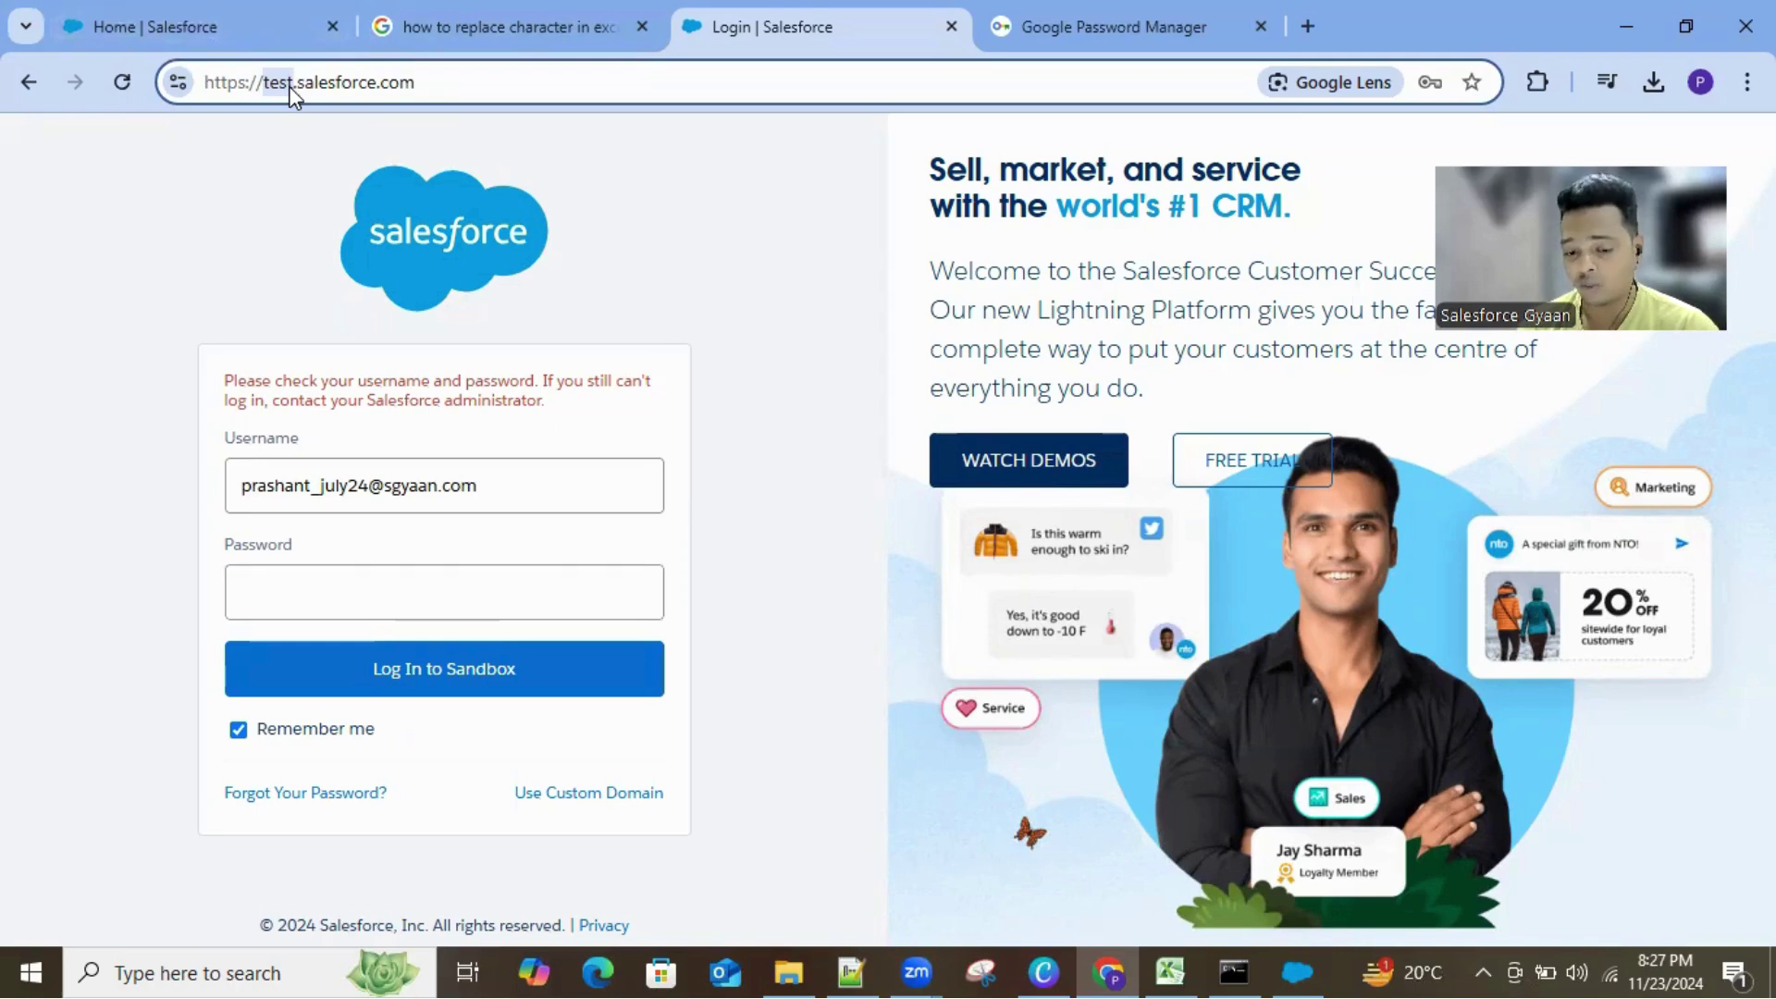
pyautogui.click(22, 91)
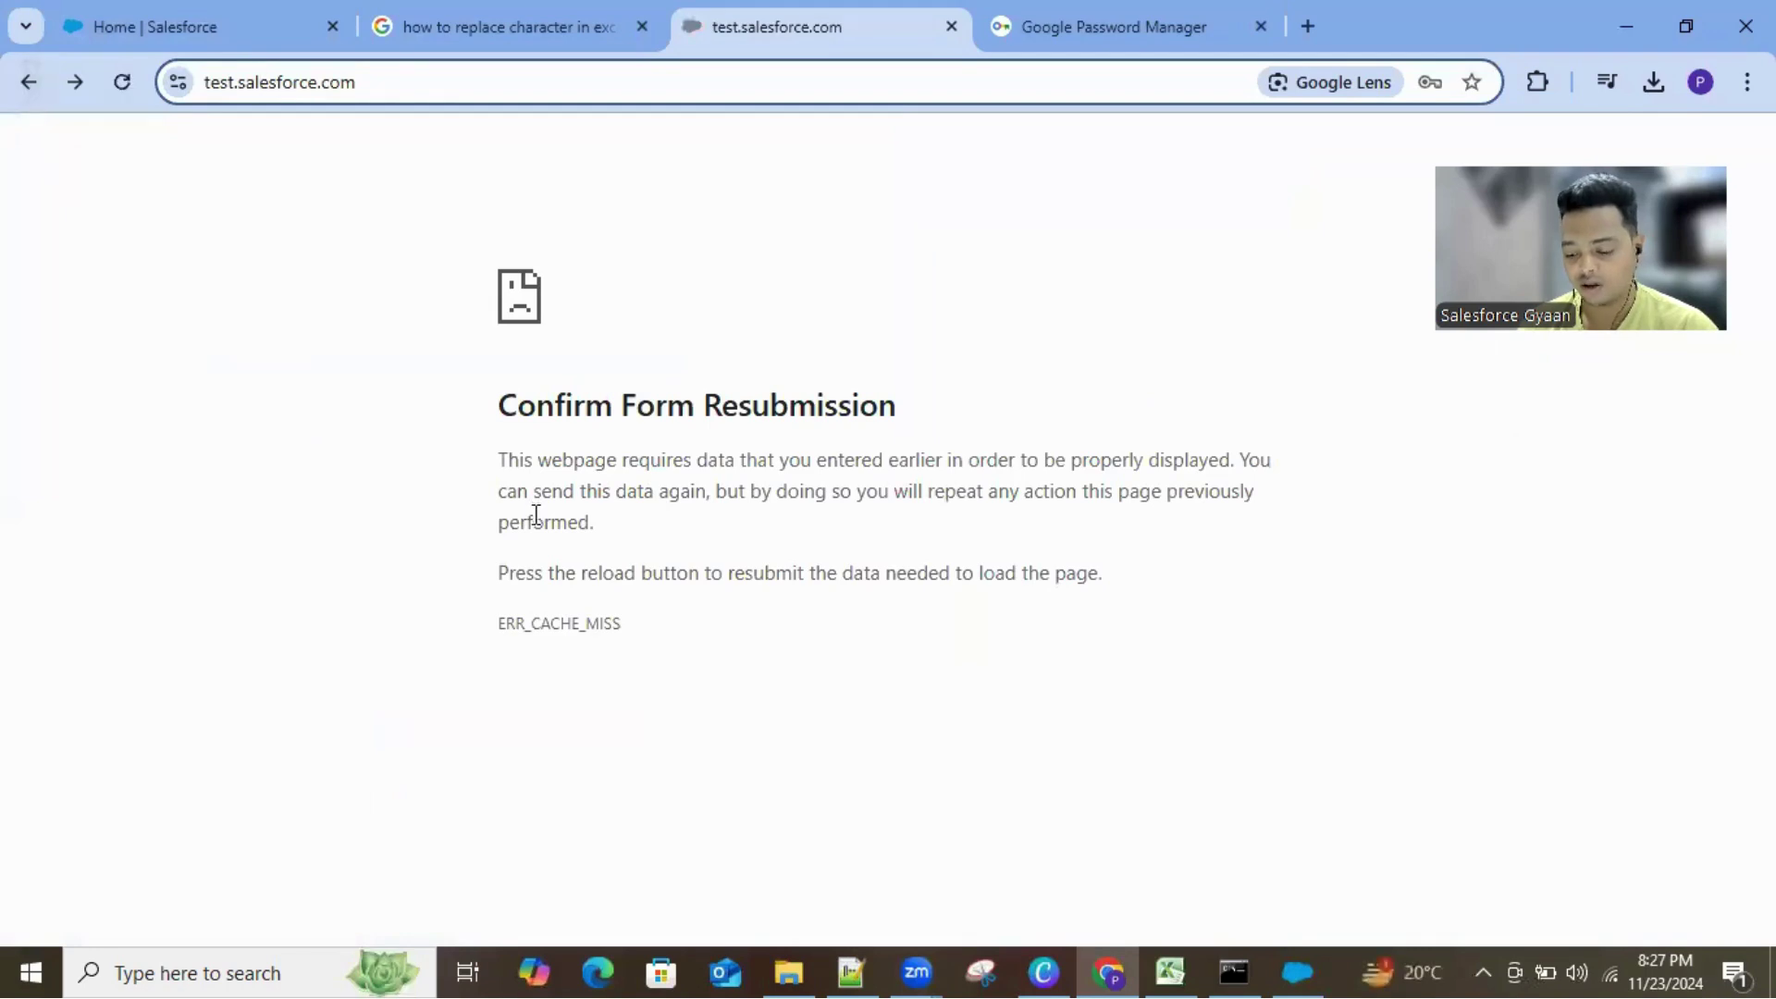
pyautogui.click(1308, 948)
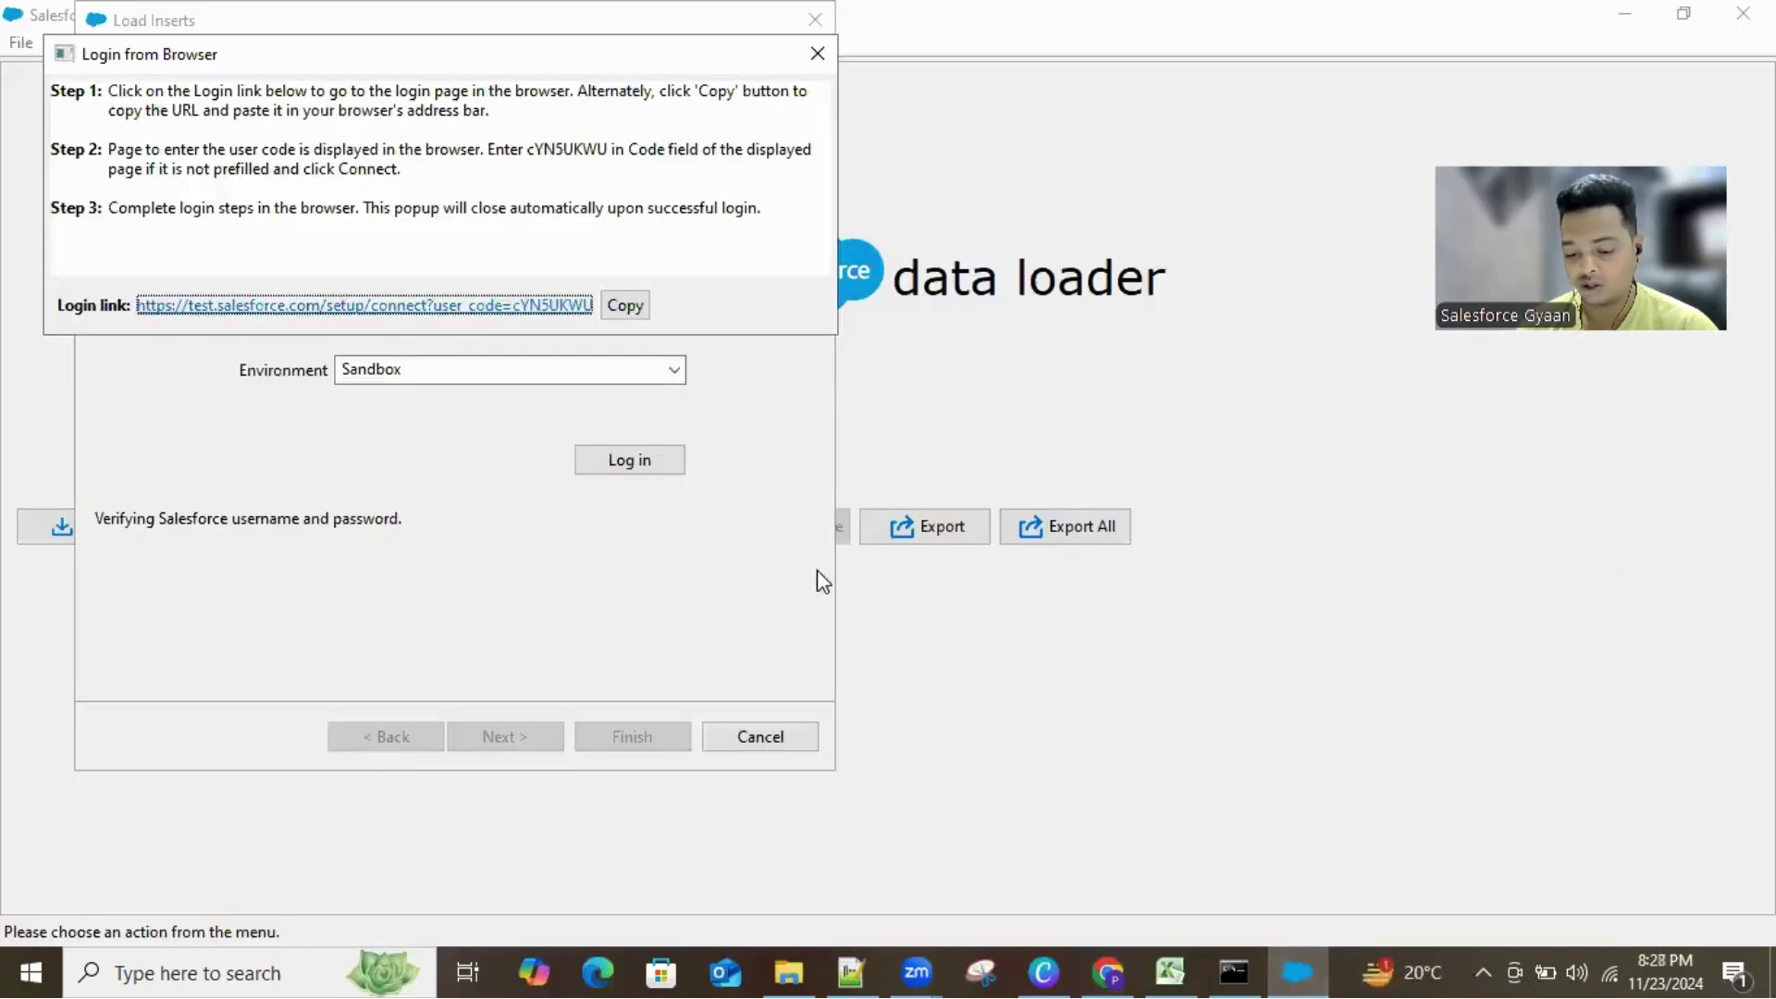
pyautogui.click(658, 364)
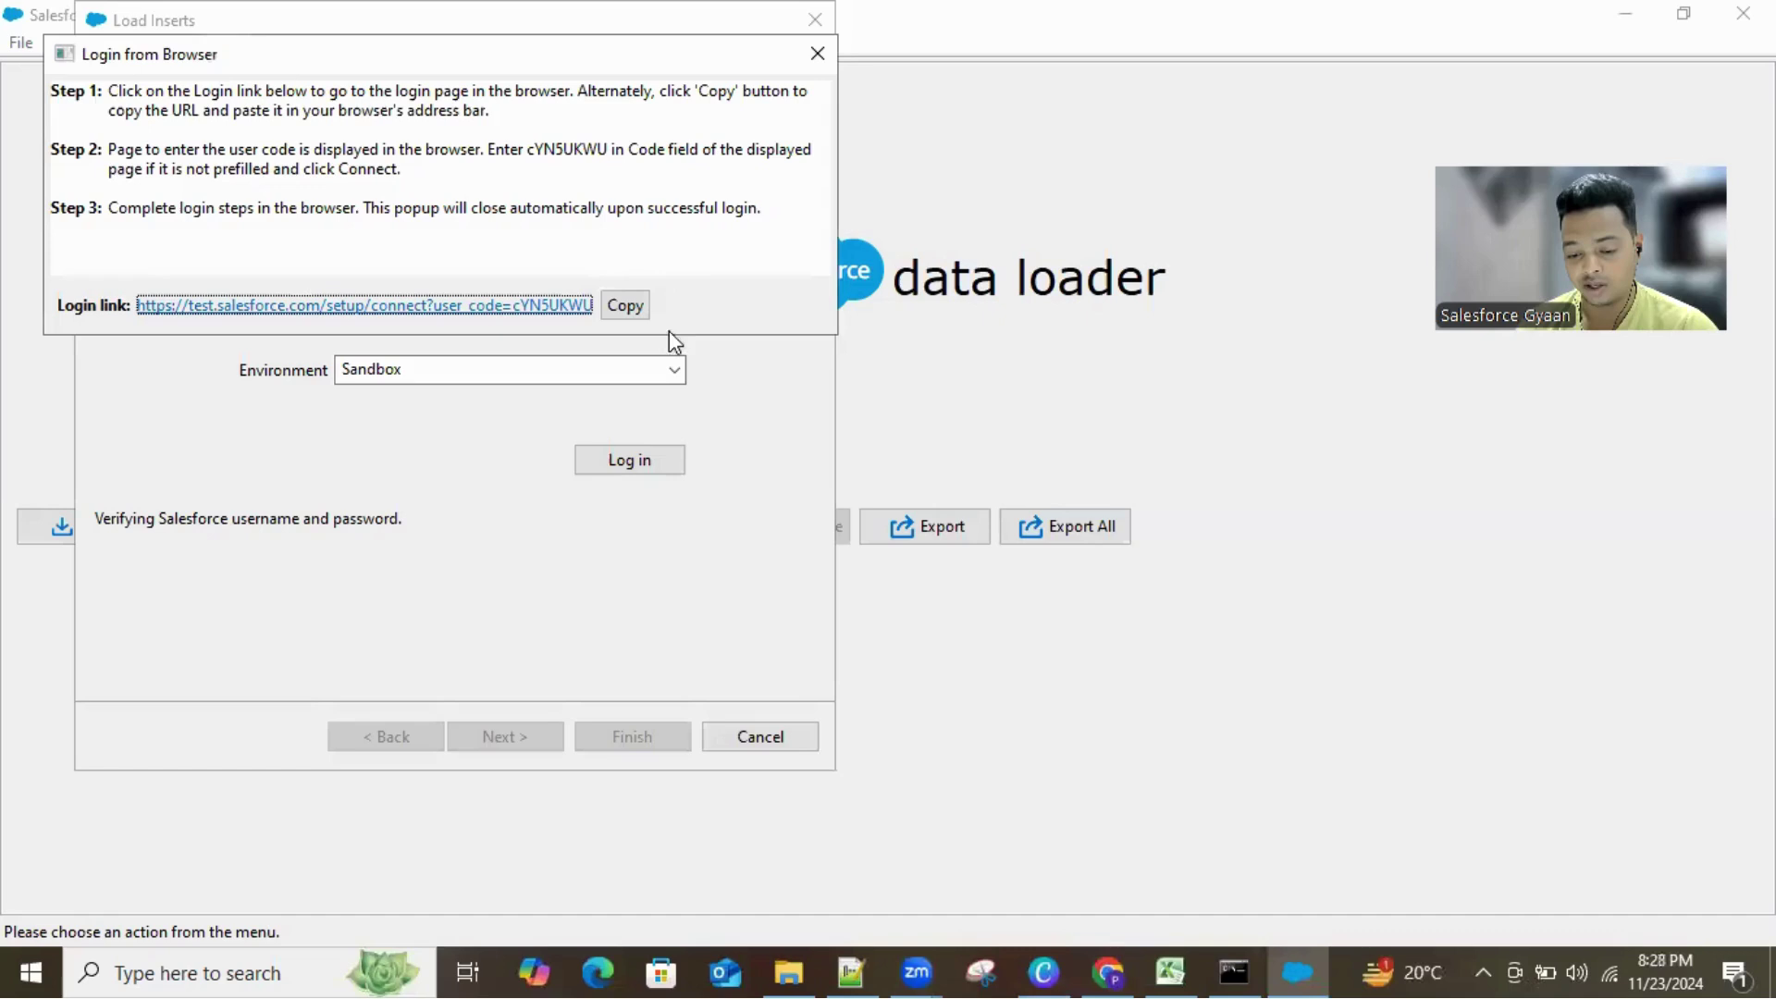
pyautogui.click(818, 56)
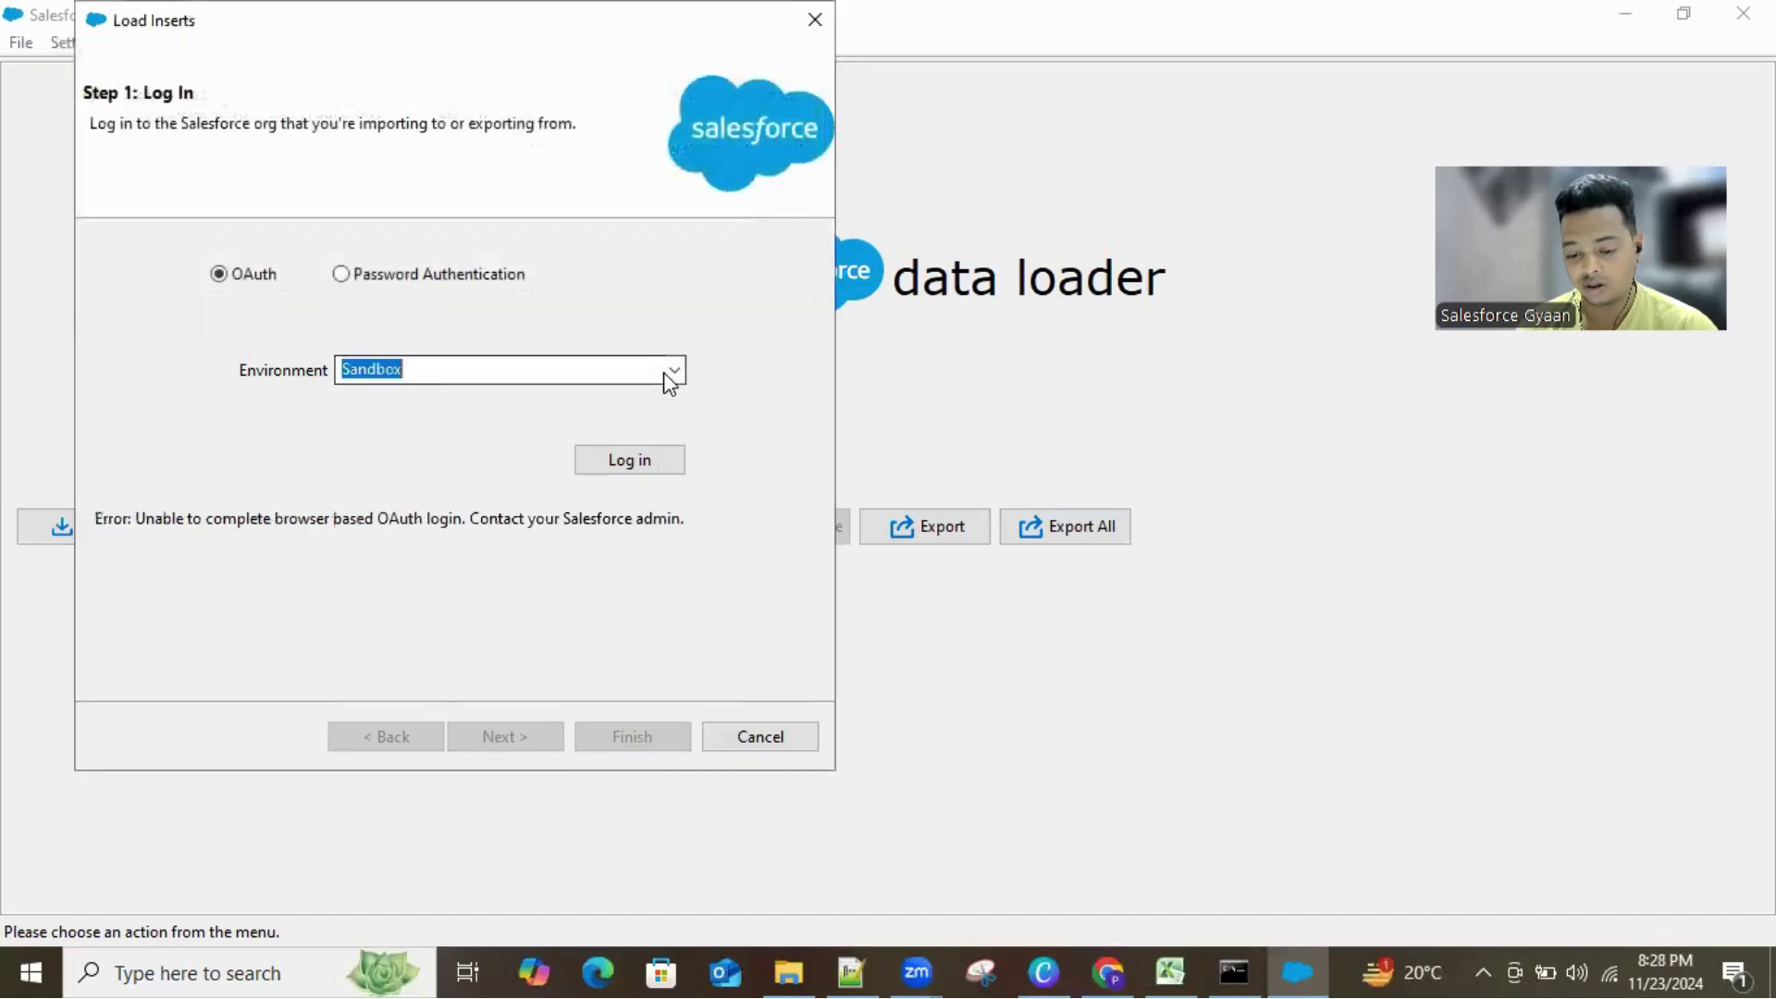
# Step: Start an OAuth login with the Production environment, connect using the prefilled code, and close the leftover test.salesforce.com page
pyautogui.click(677, 373)
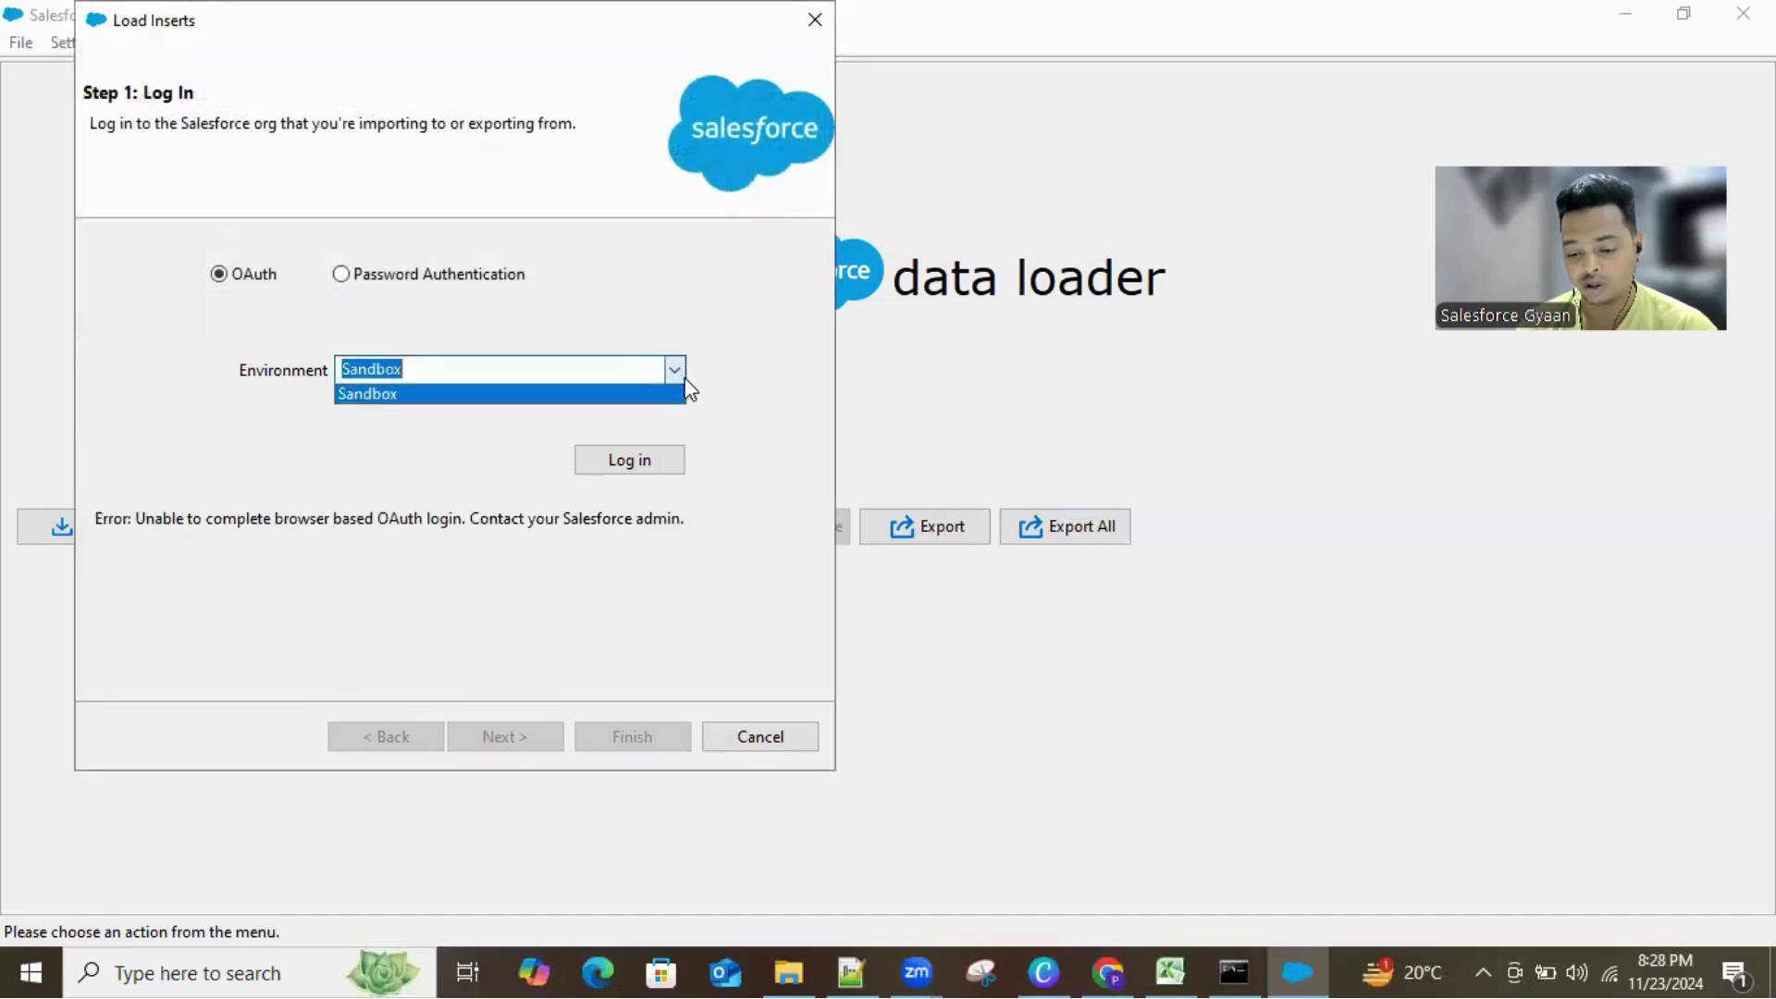
pyautogui.click(663, 398)
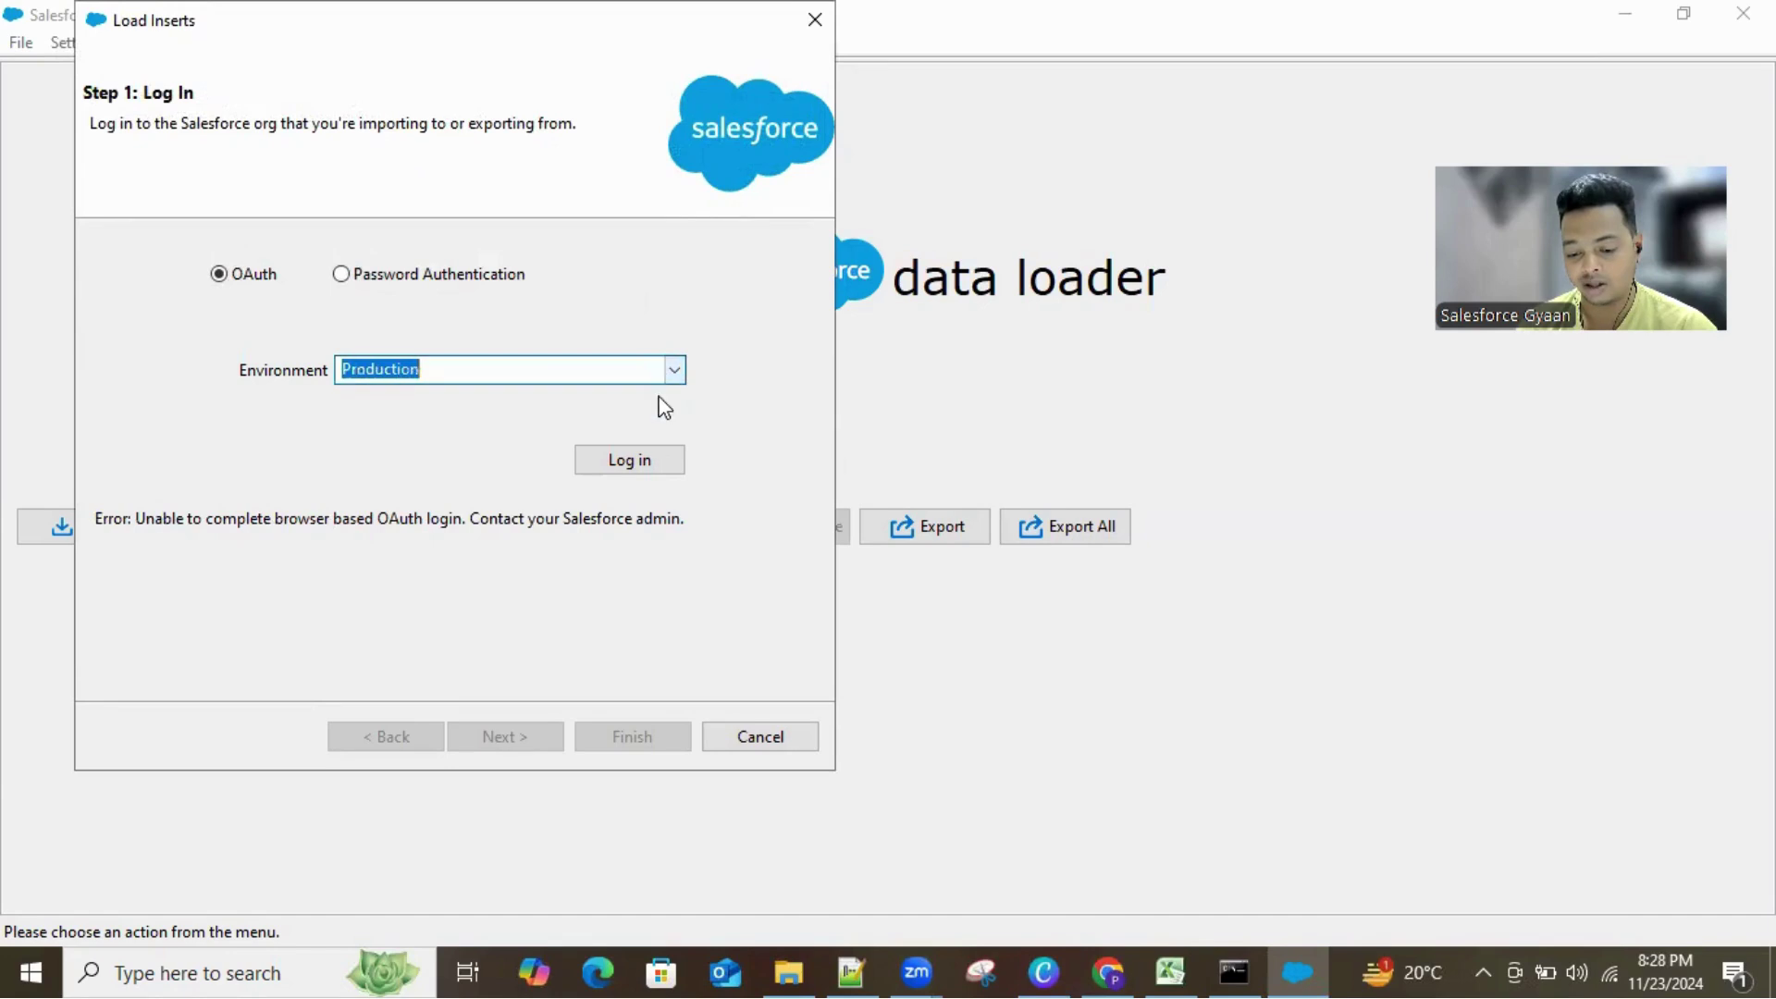
pyautogui.click(644, 460)
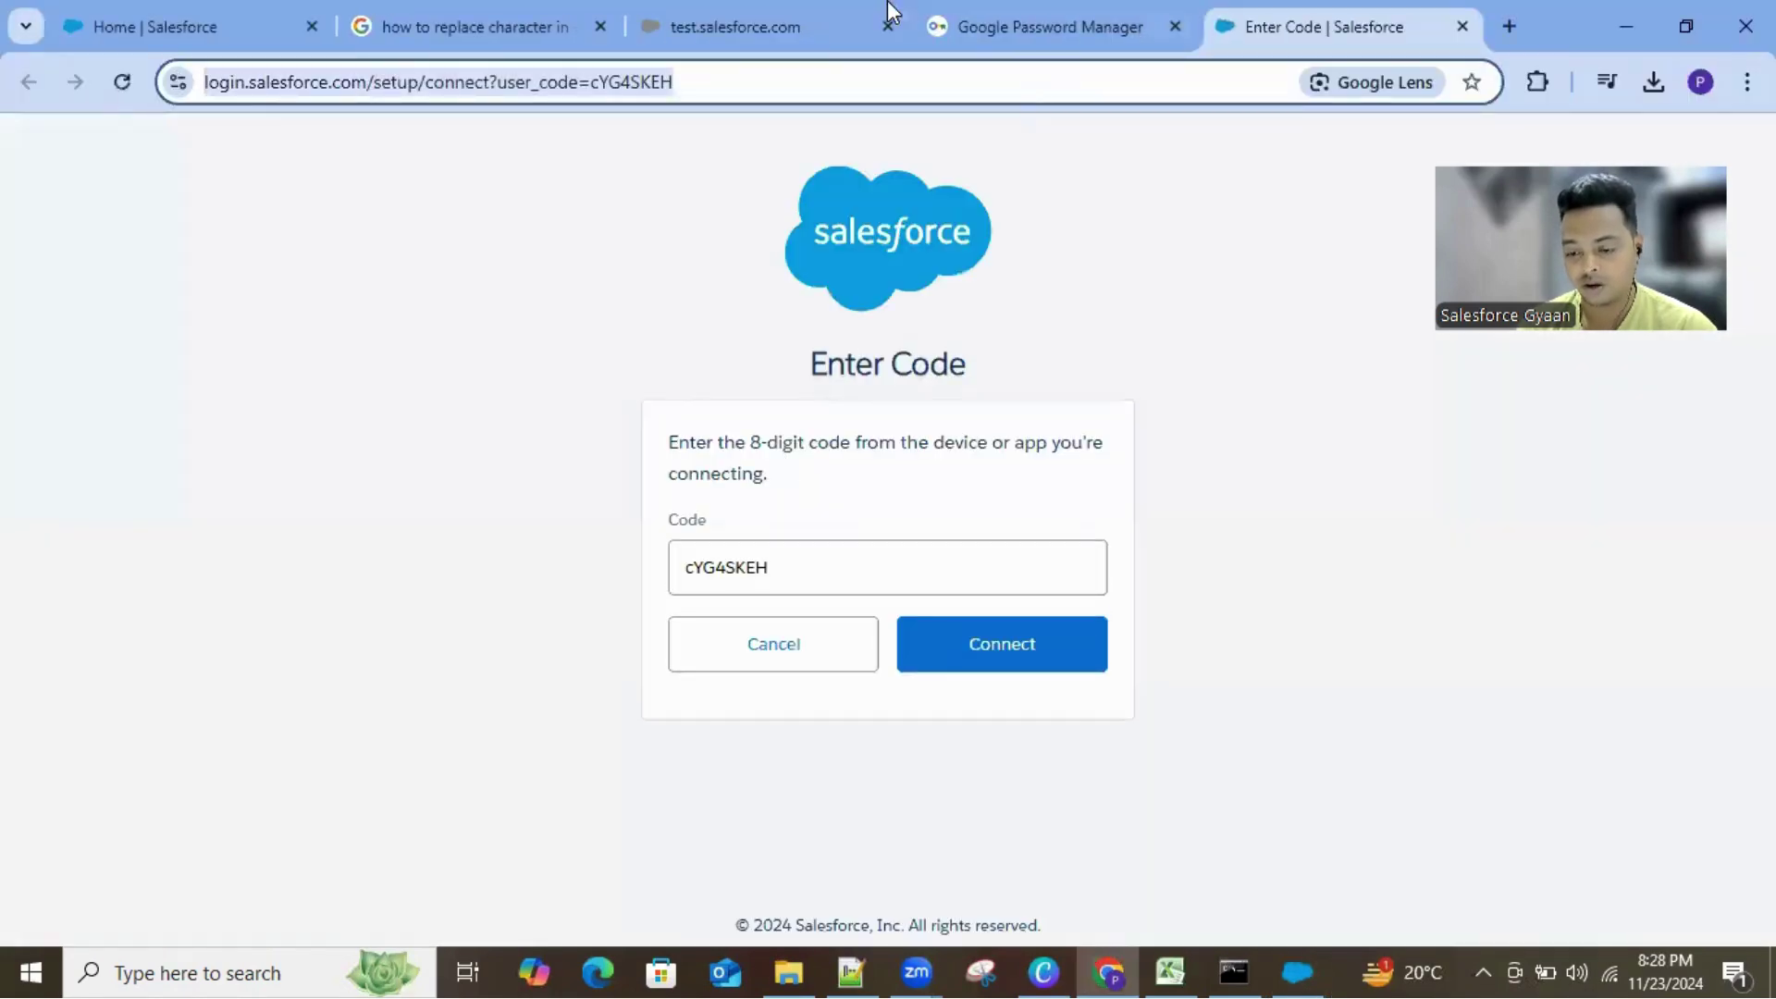
pyautogui.click(902, 644)
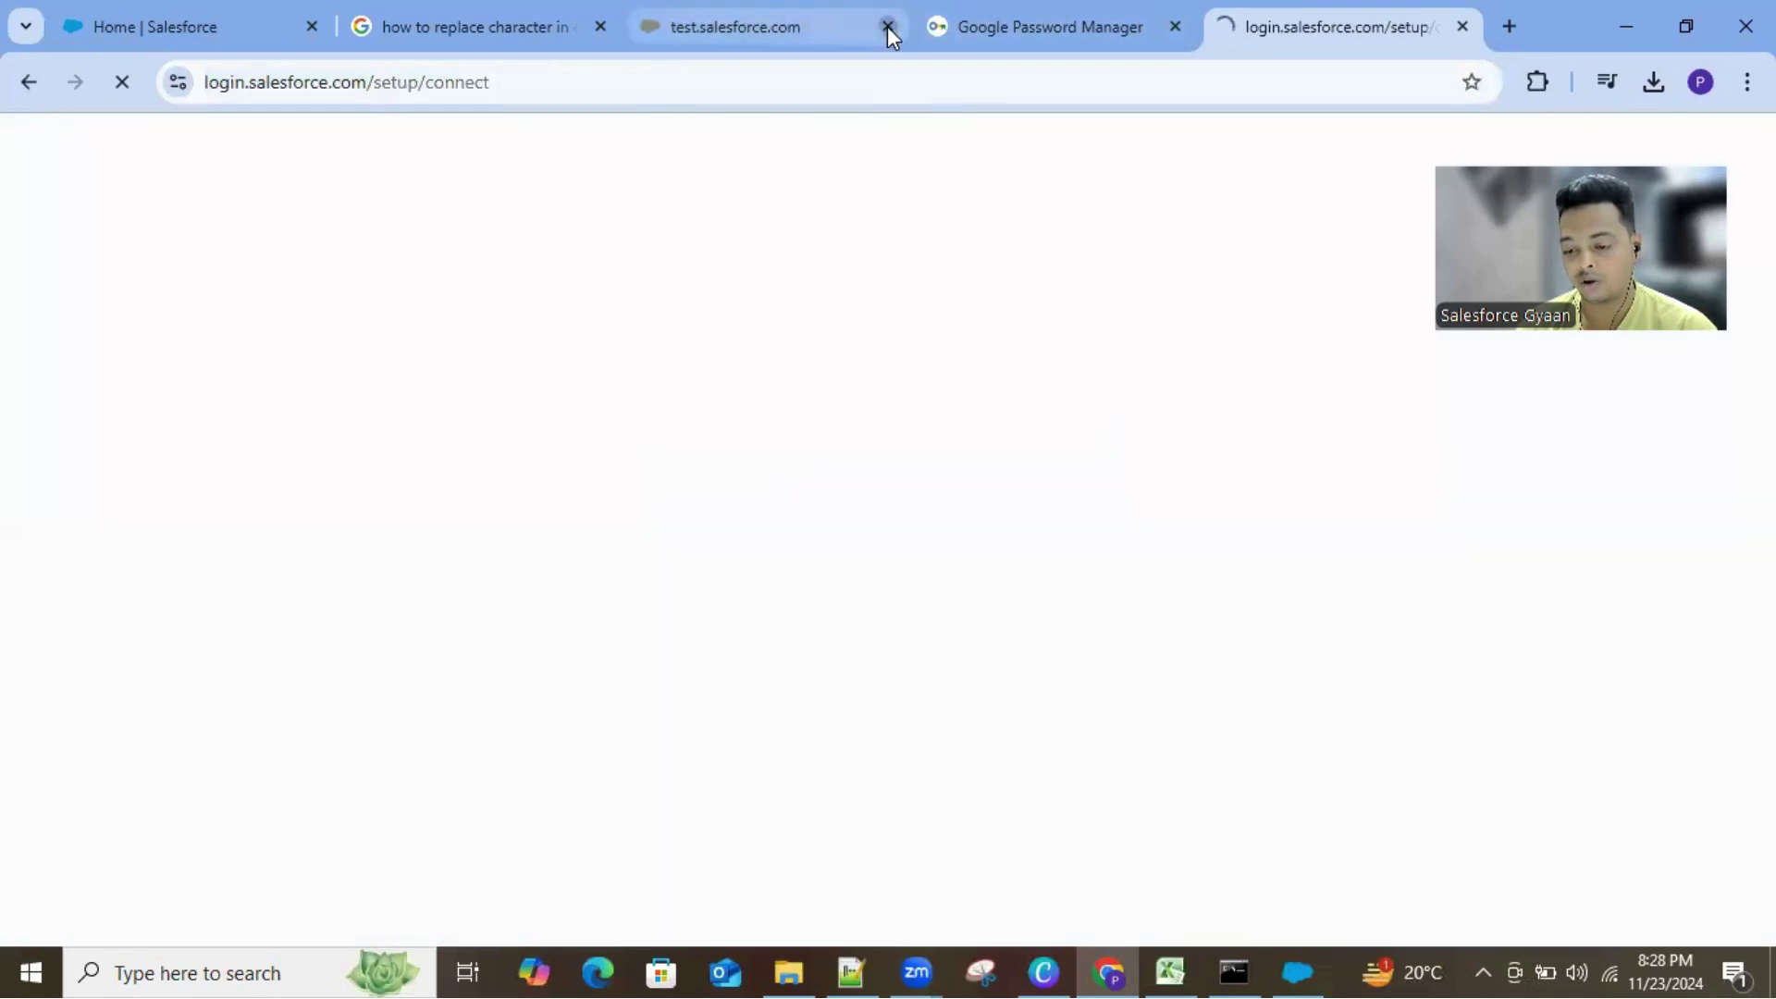
pyautogui.click(886, 26)
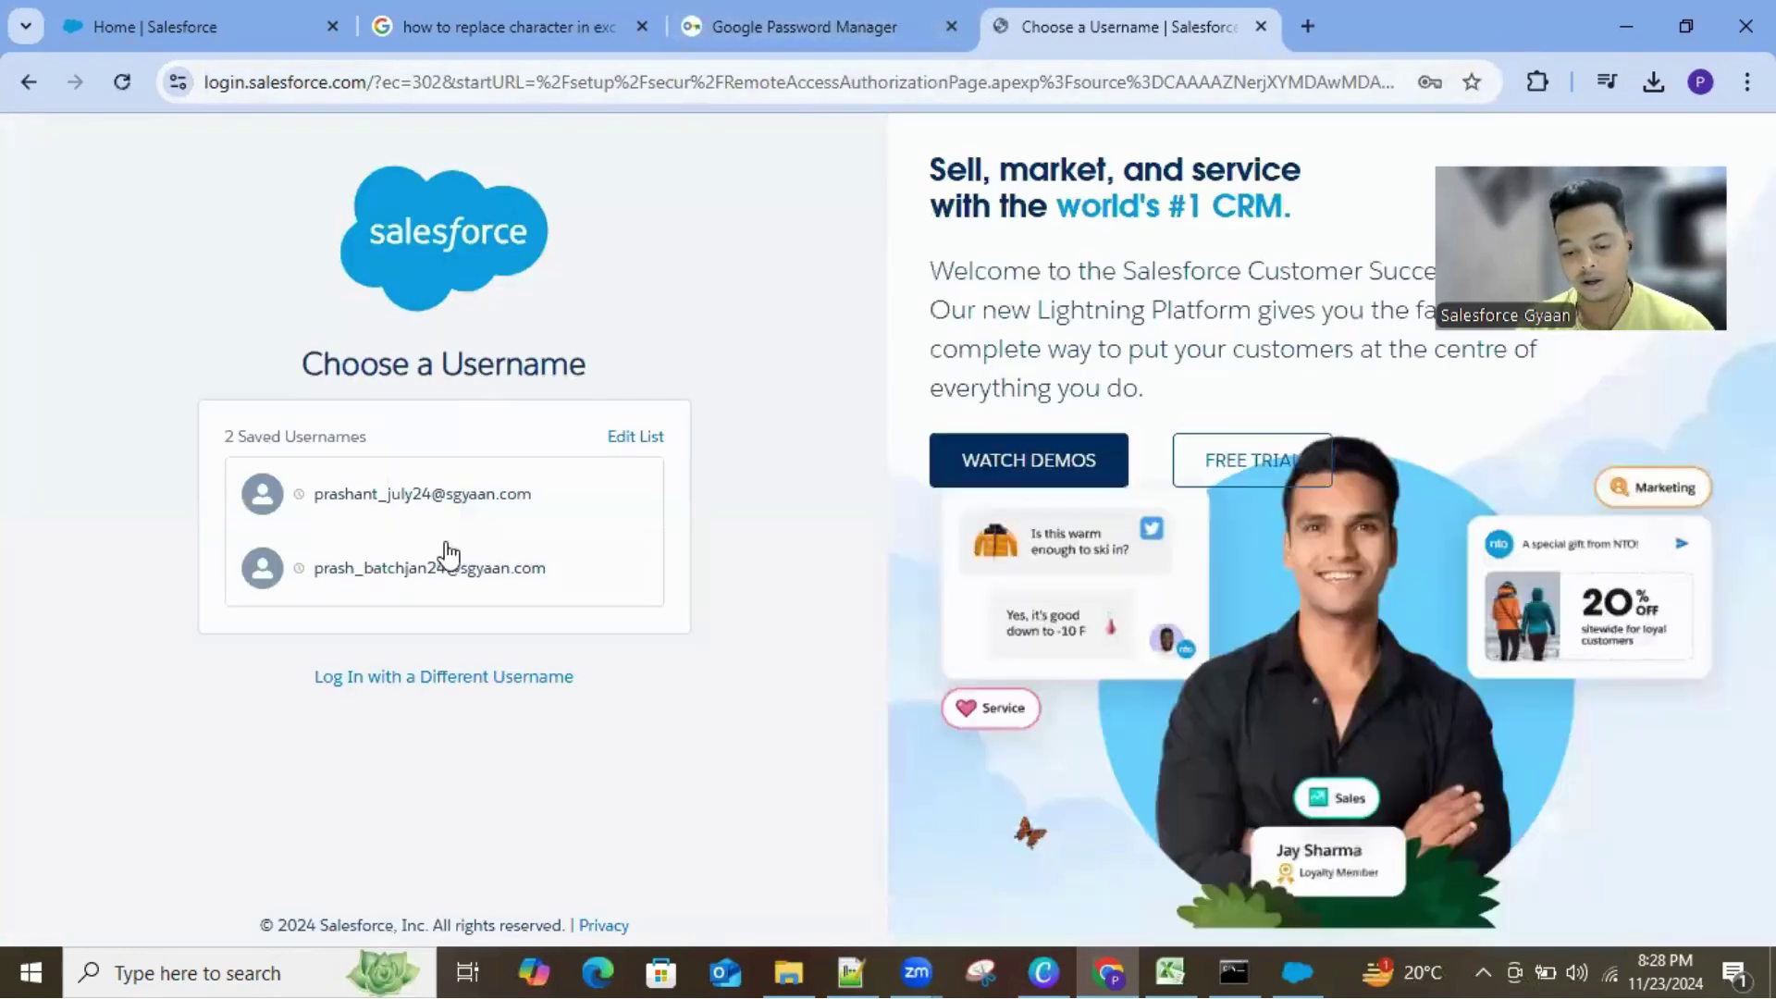
# Step: Log in with the first saved username, allow access for Dataloader Partner, and continue to the Salesforce org
pyautogui.click(463, 516)
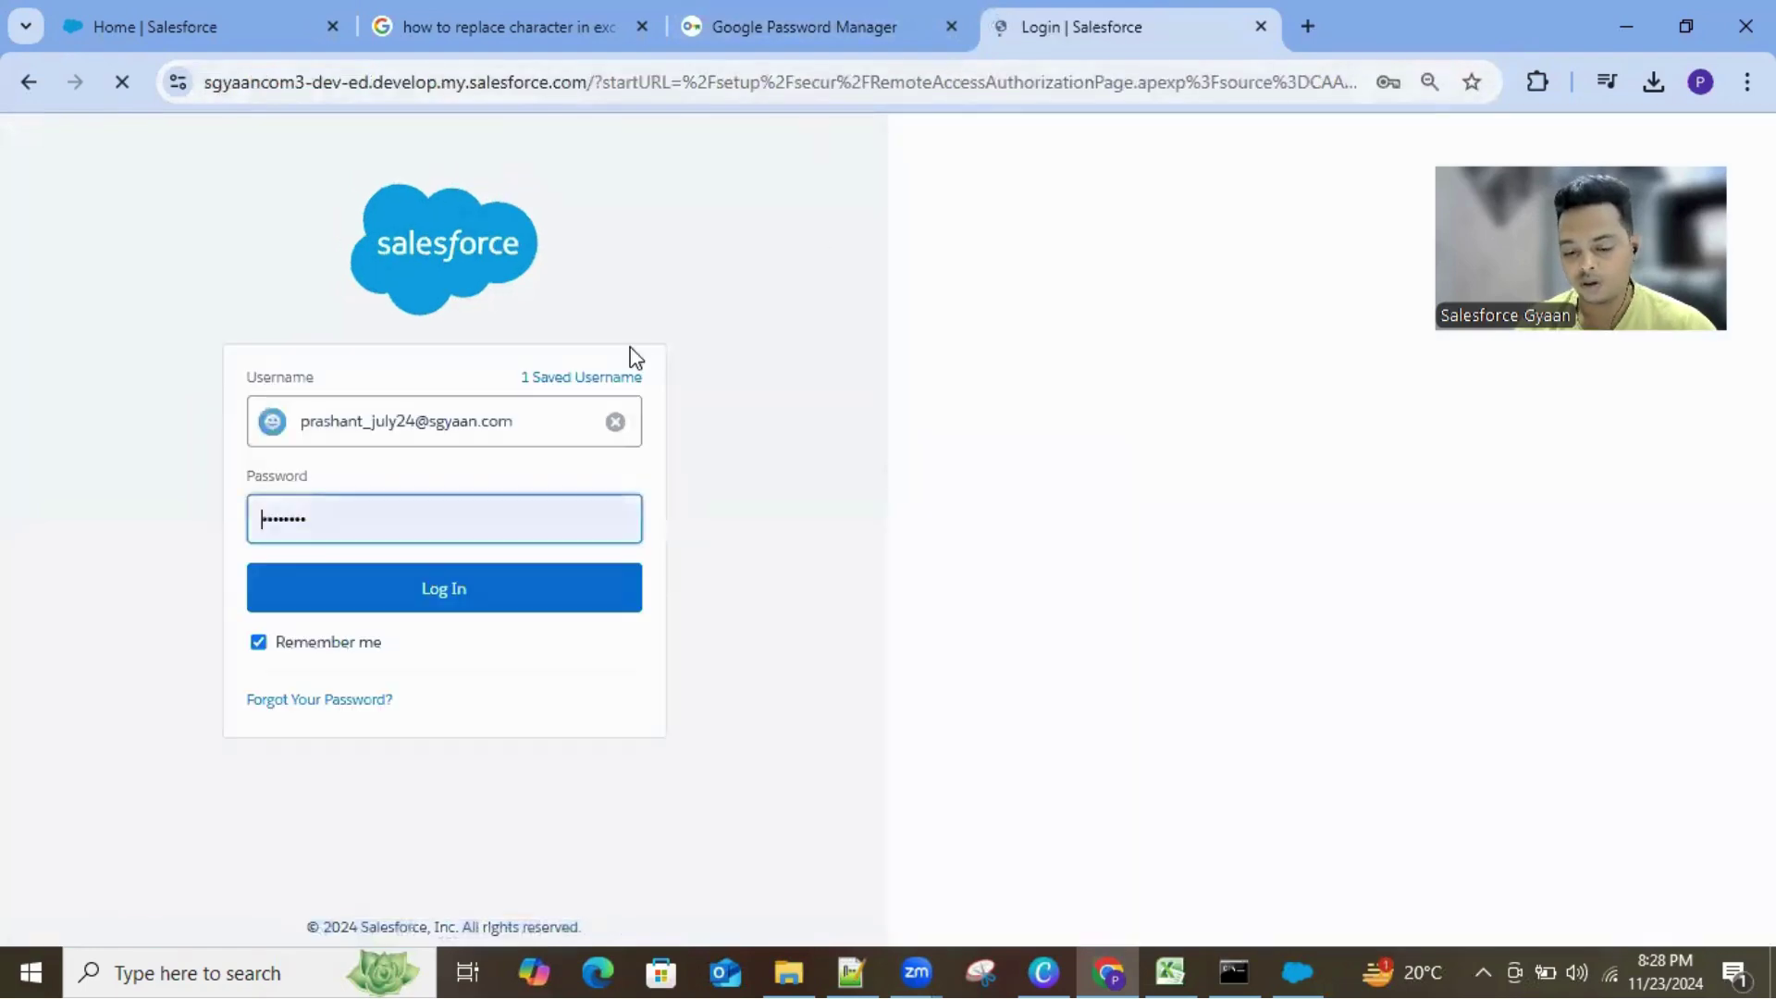
pyautogui.click(499, 599)
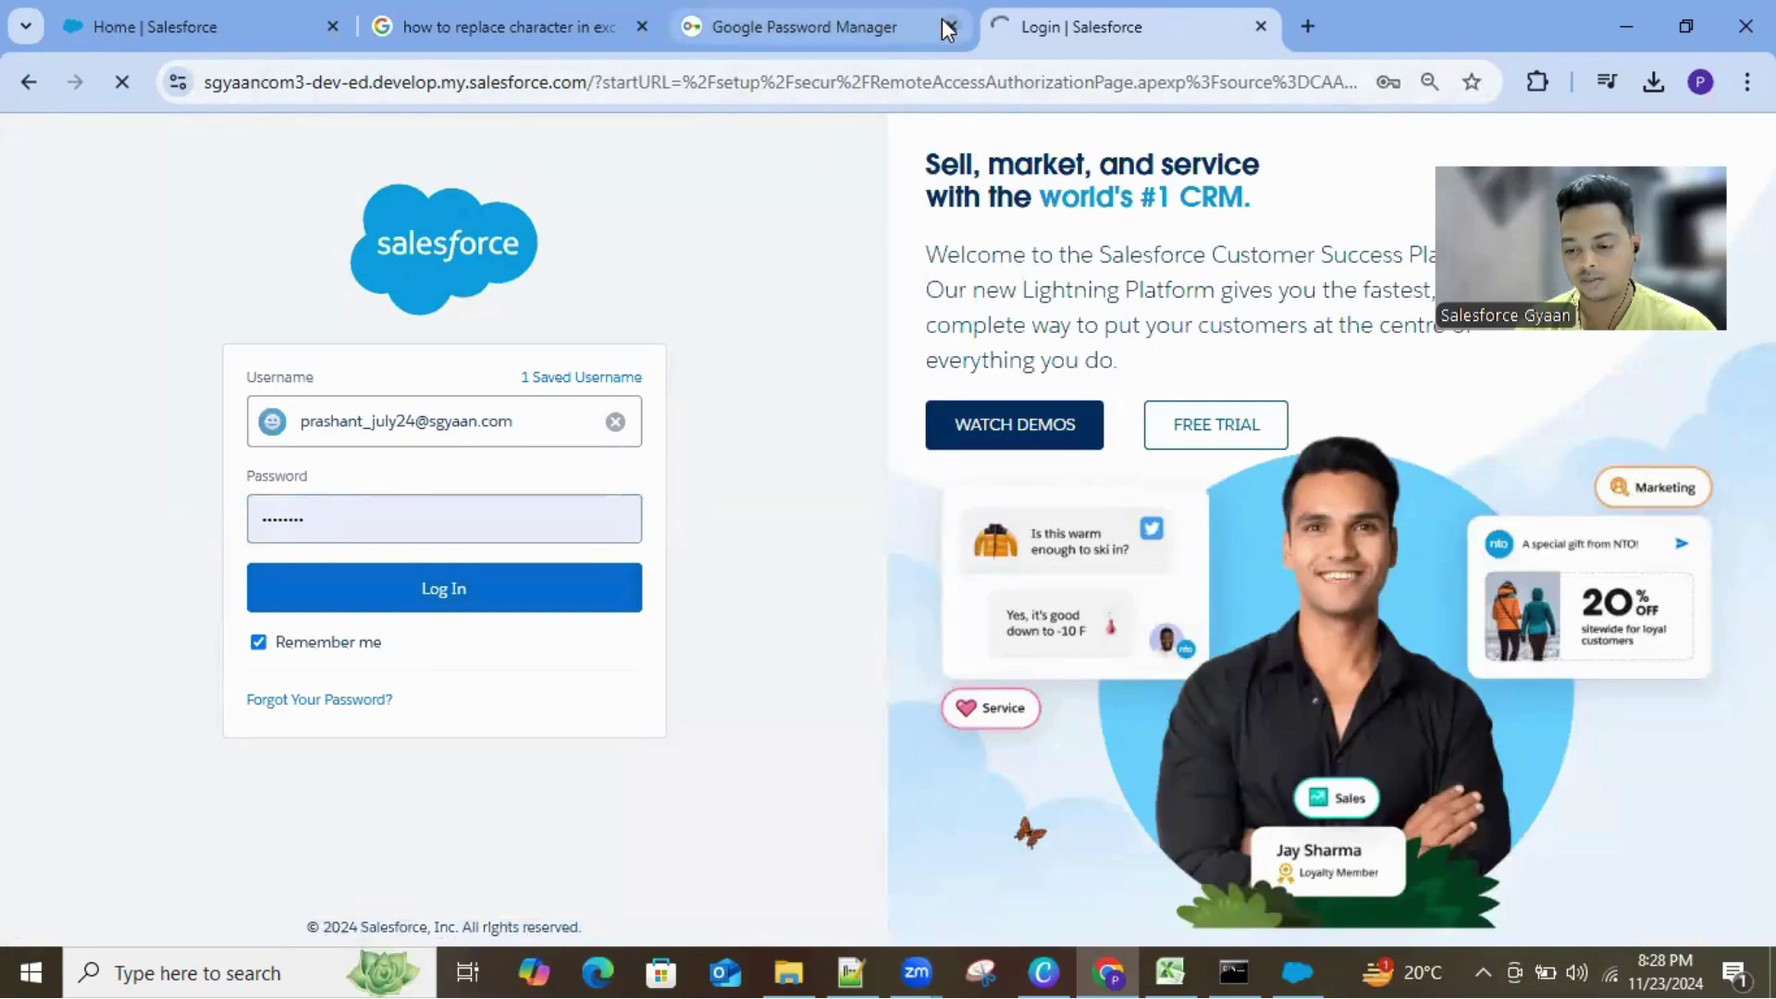
pyautogui.click(948, 28)
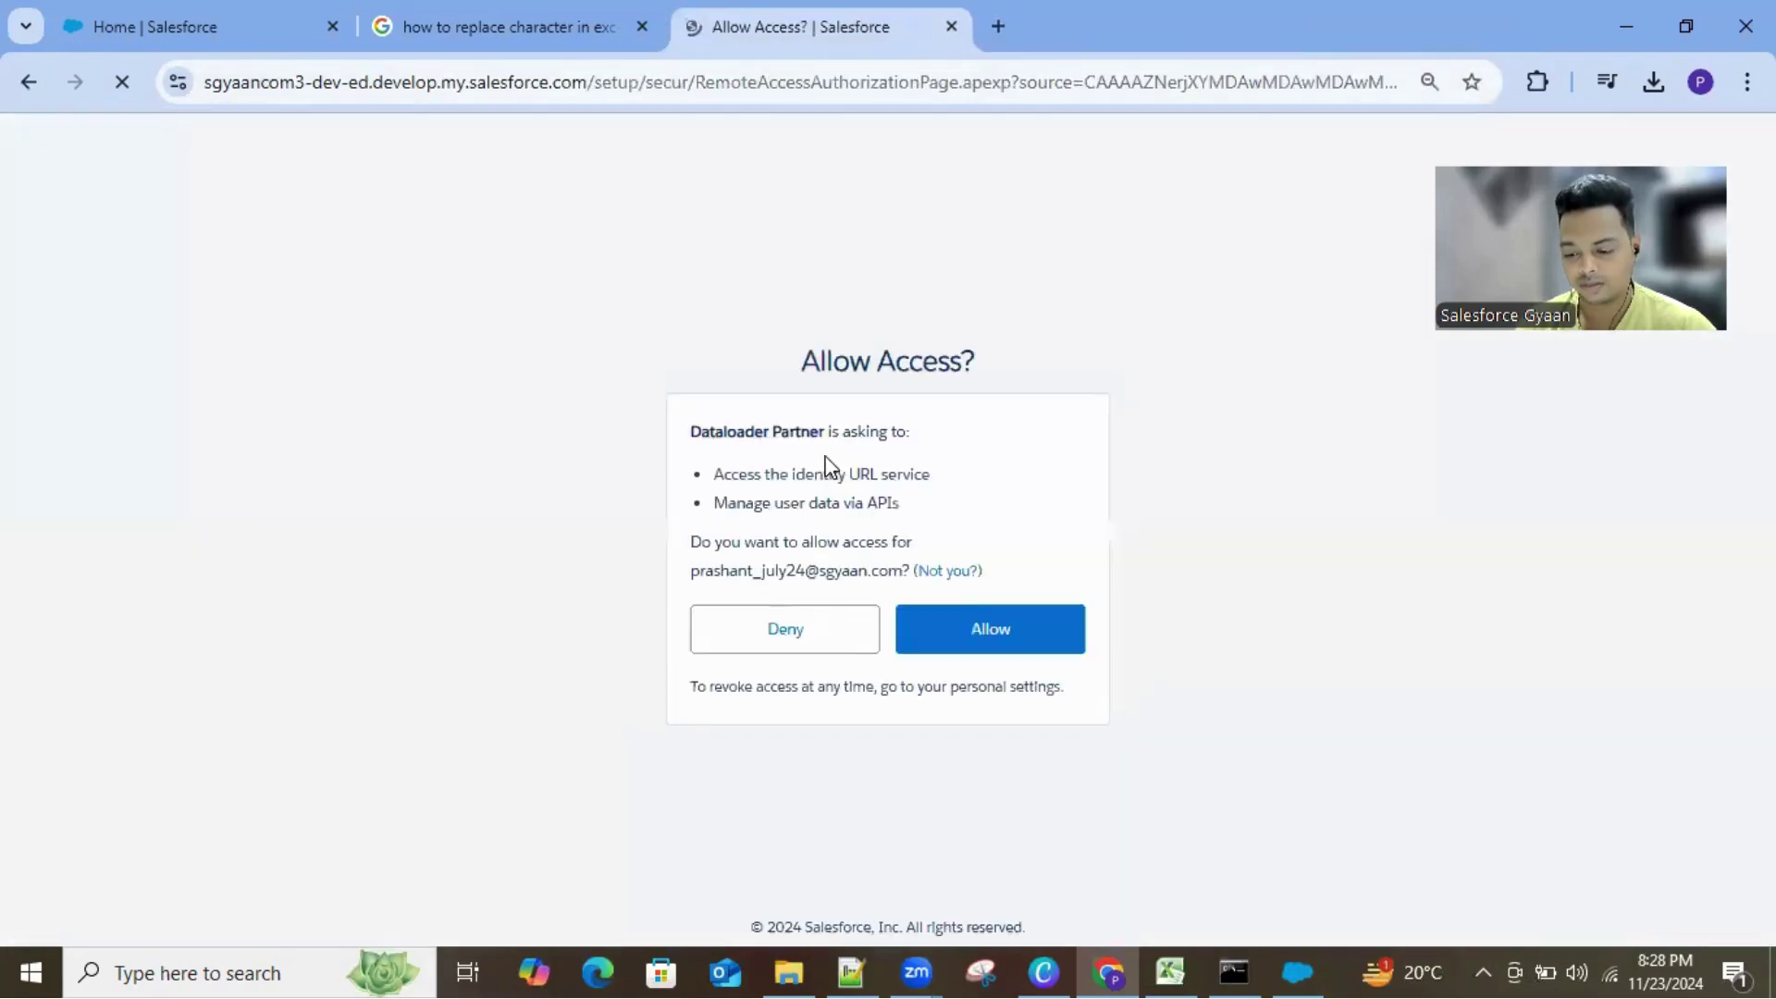
pyautogui.click(920, 646)
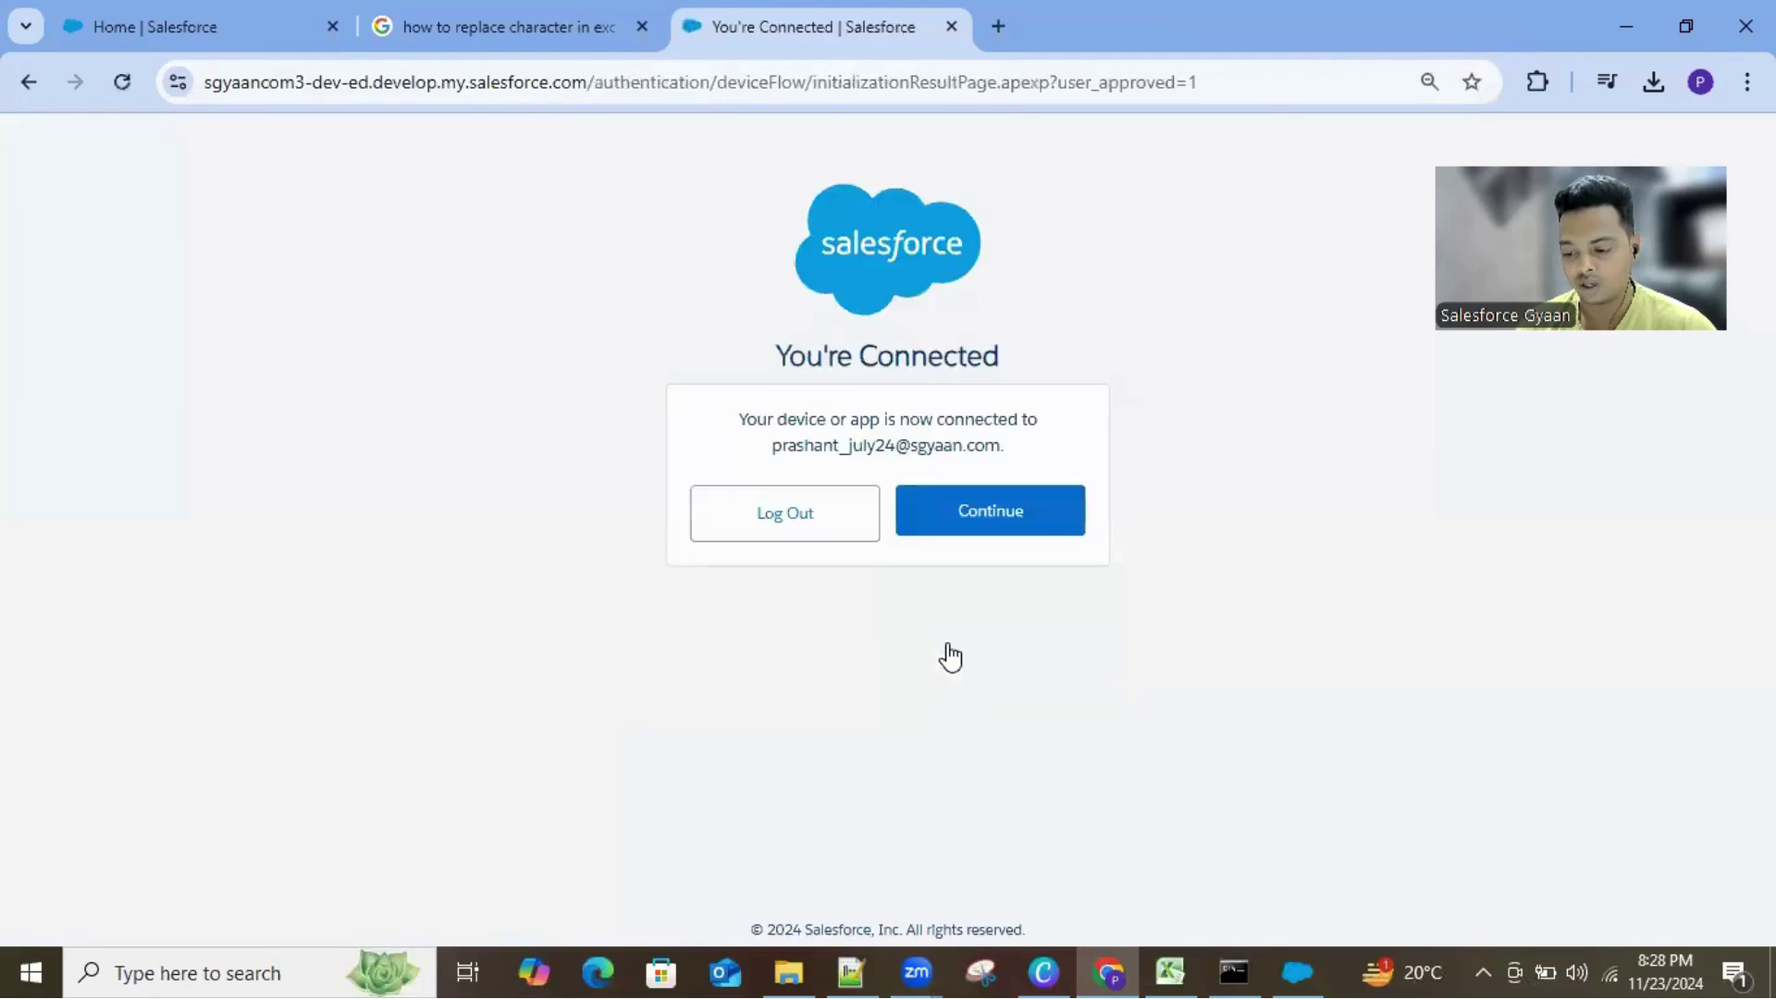
pyautogui.click(1026, 507)
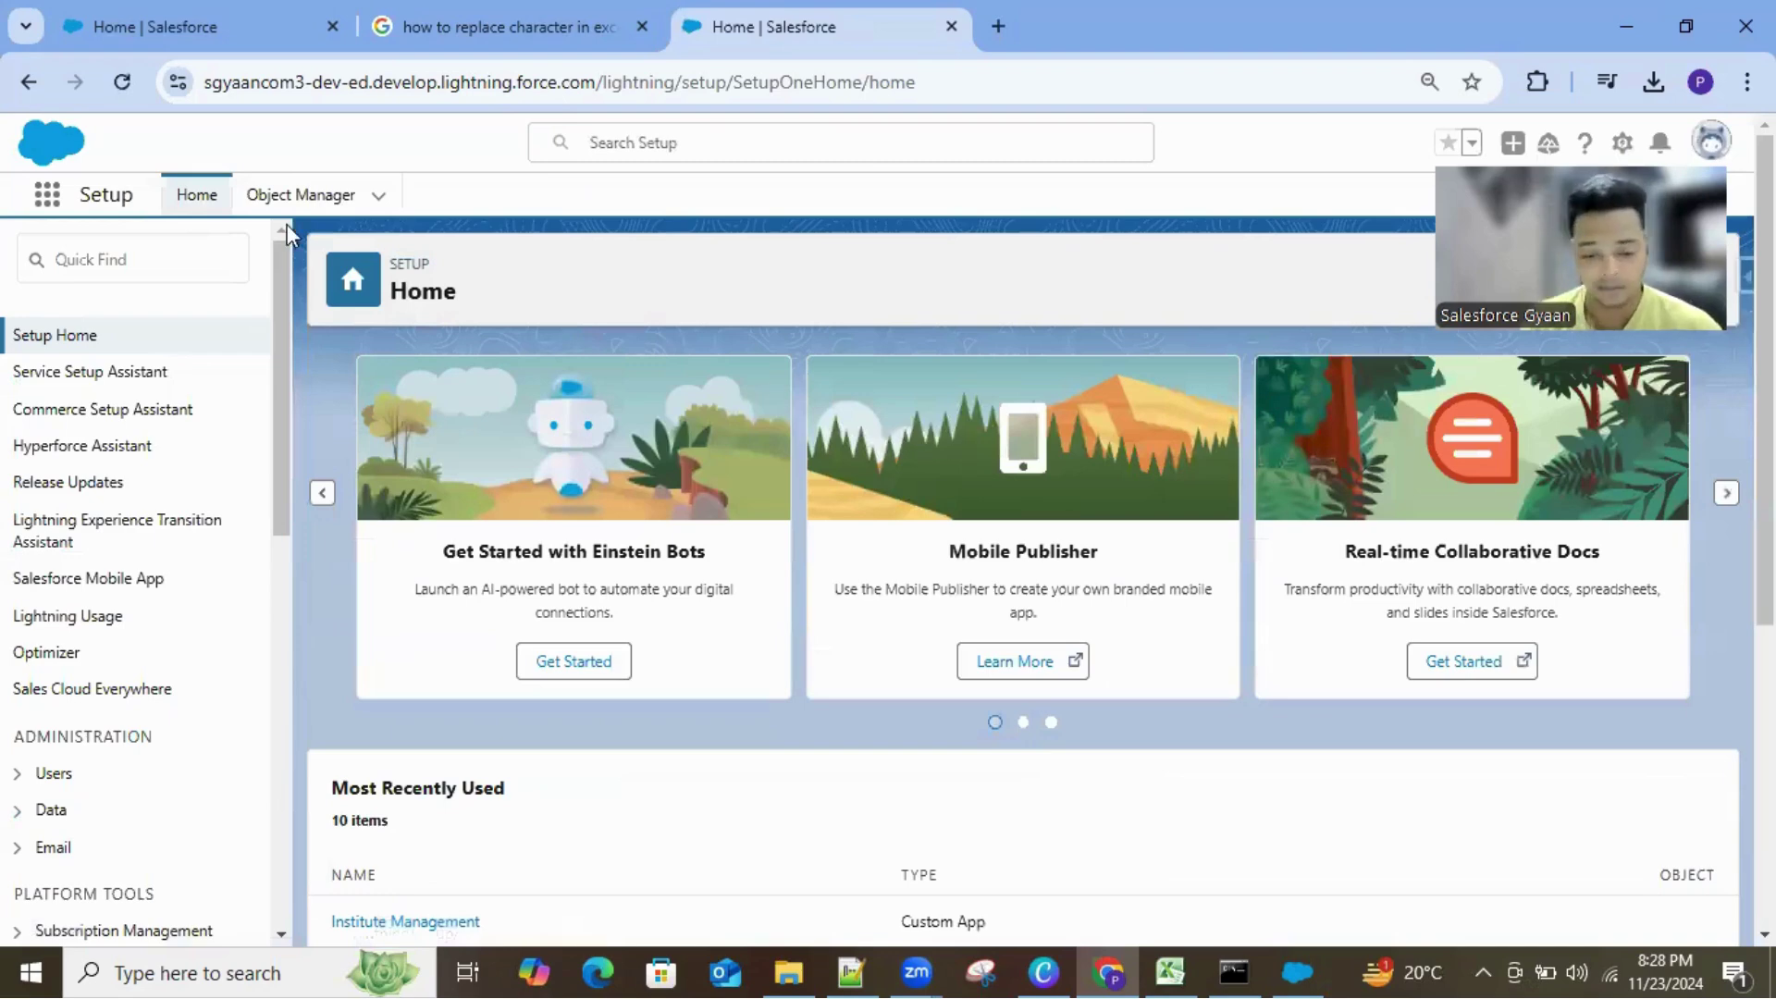
# Step: Open the Institute Management app and display the All Accounts list view of its accounts
pyautogui.click(47, 194)
pyautogui.write('inst')
pyautogui.click(115, 381)
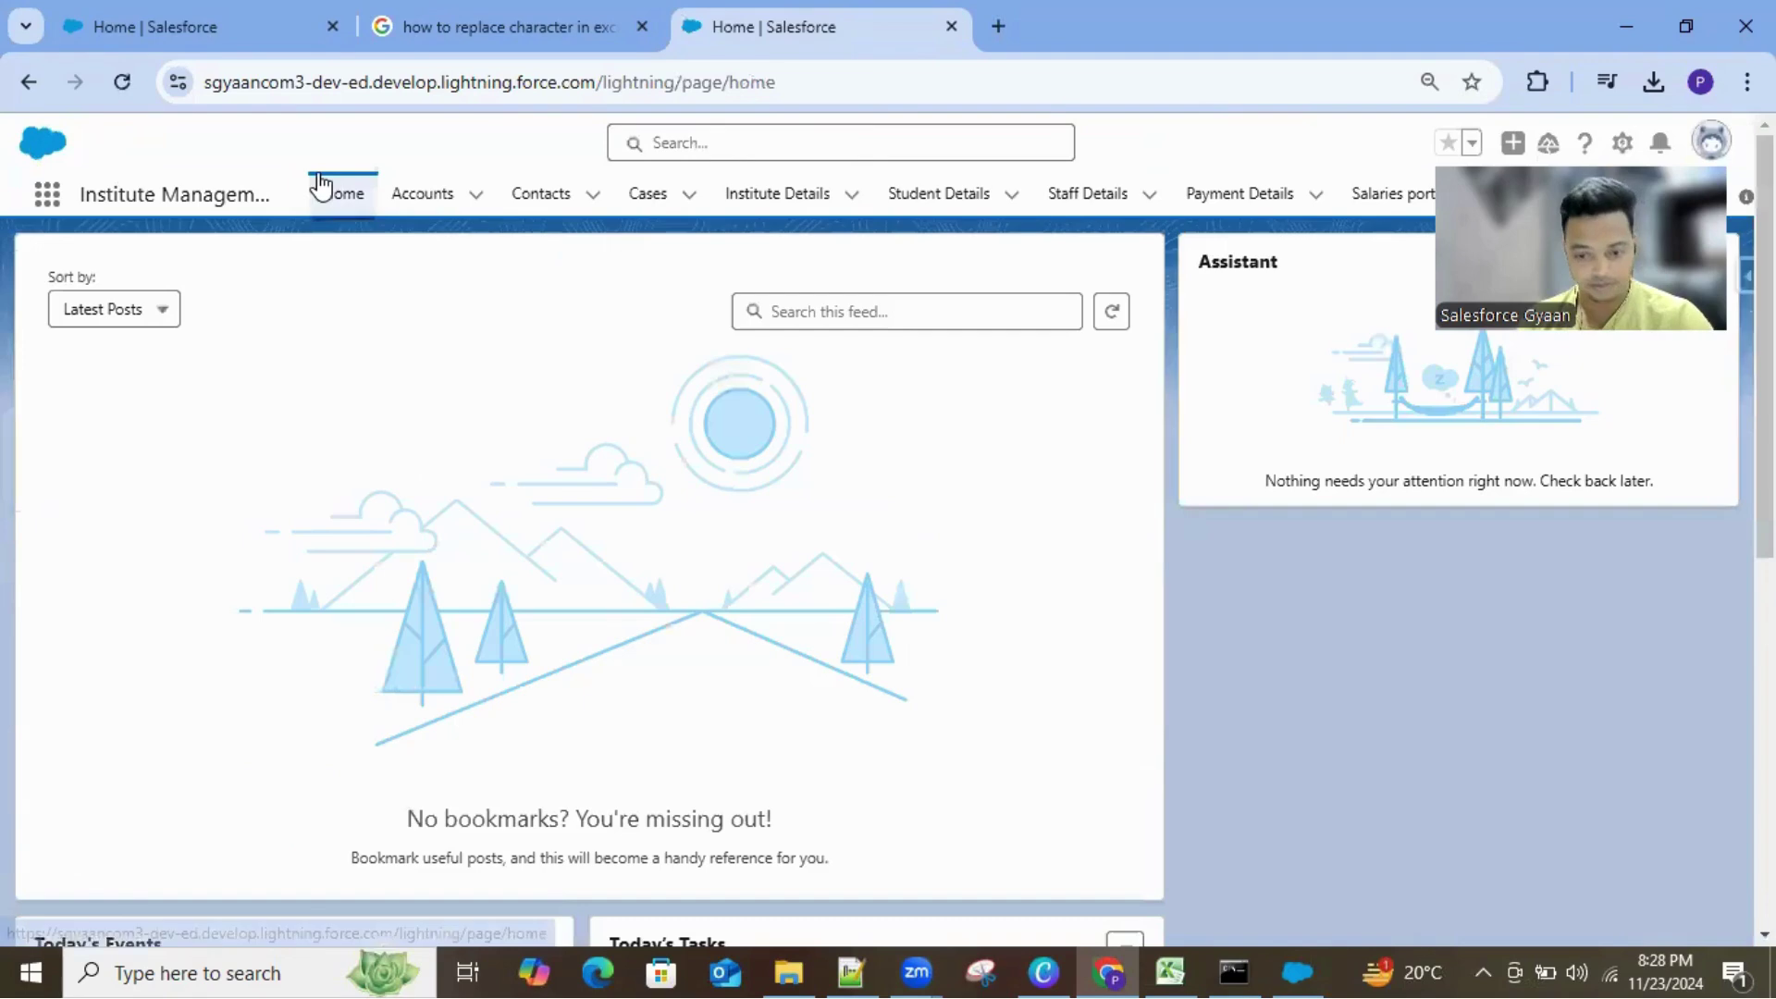
pyautogui.click(428, 193)
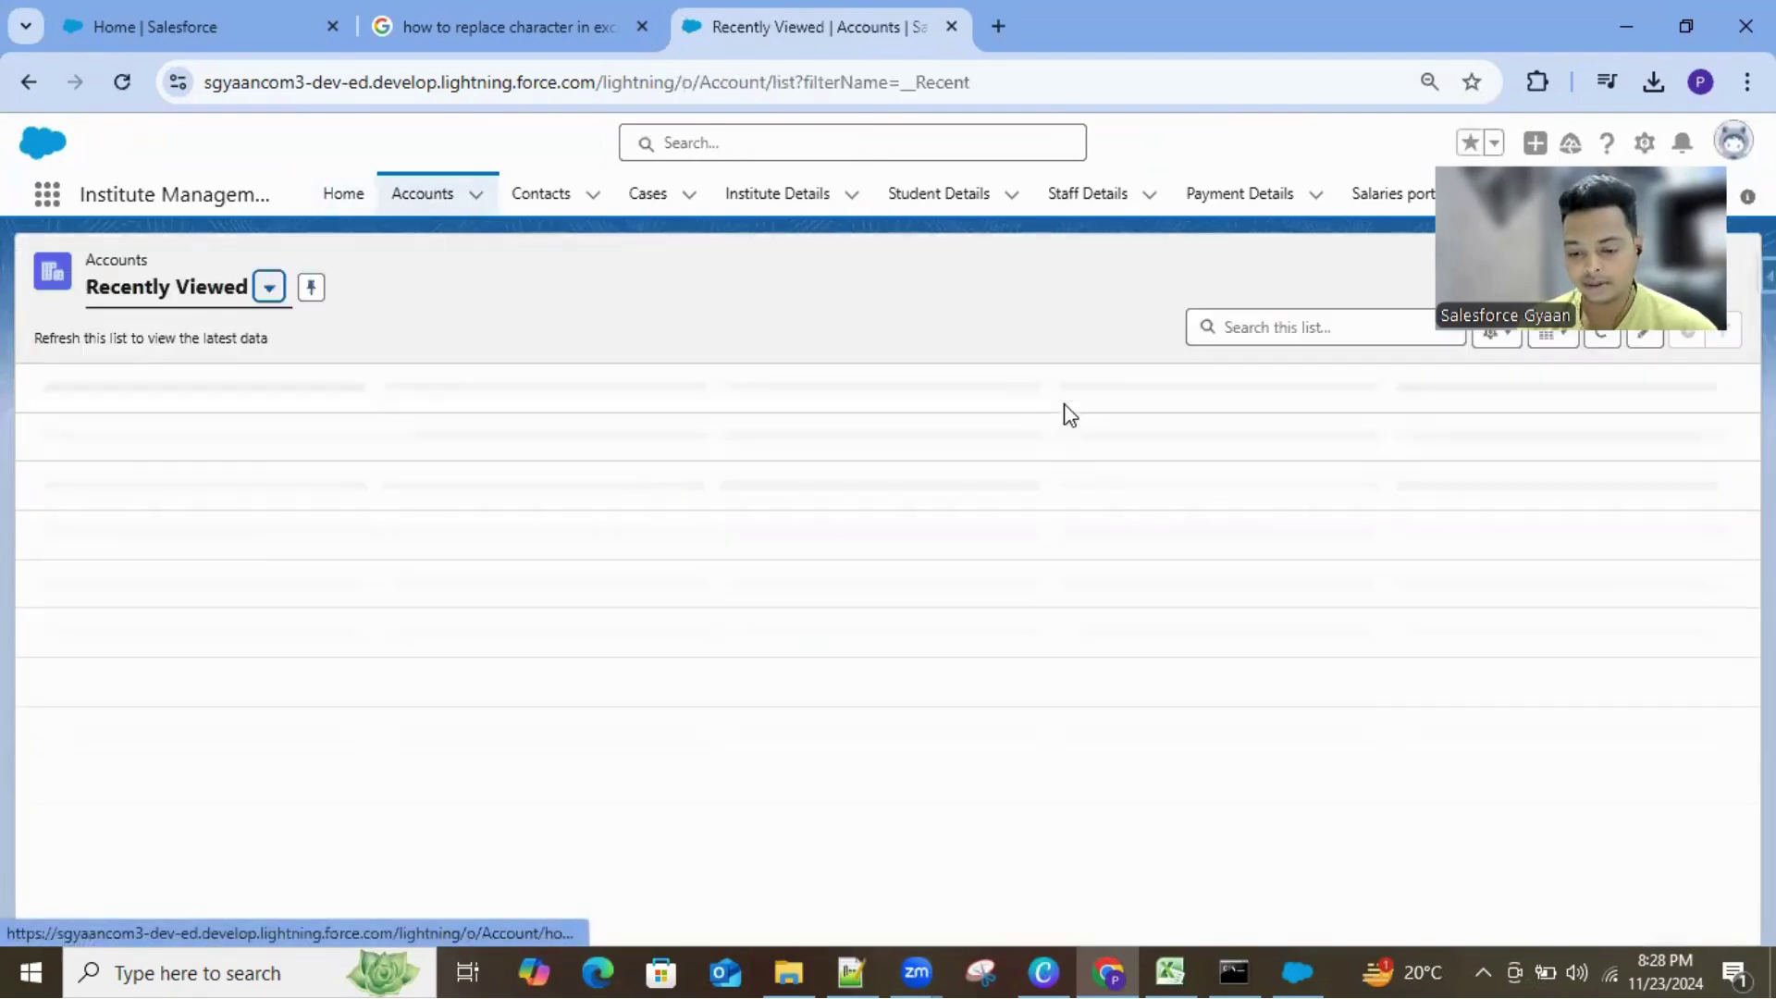
pyautogui.click(273, 294)
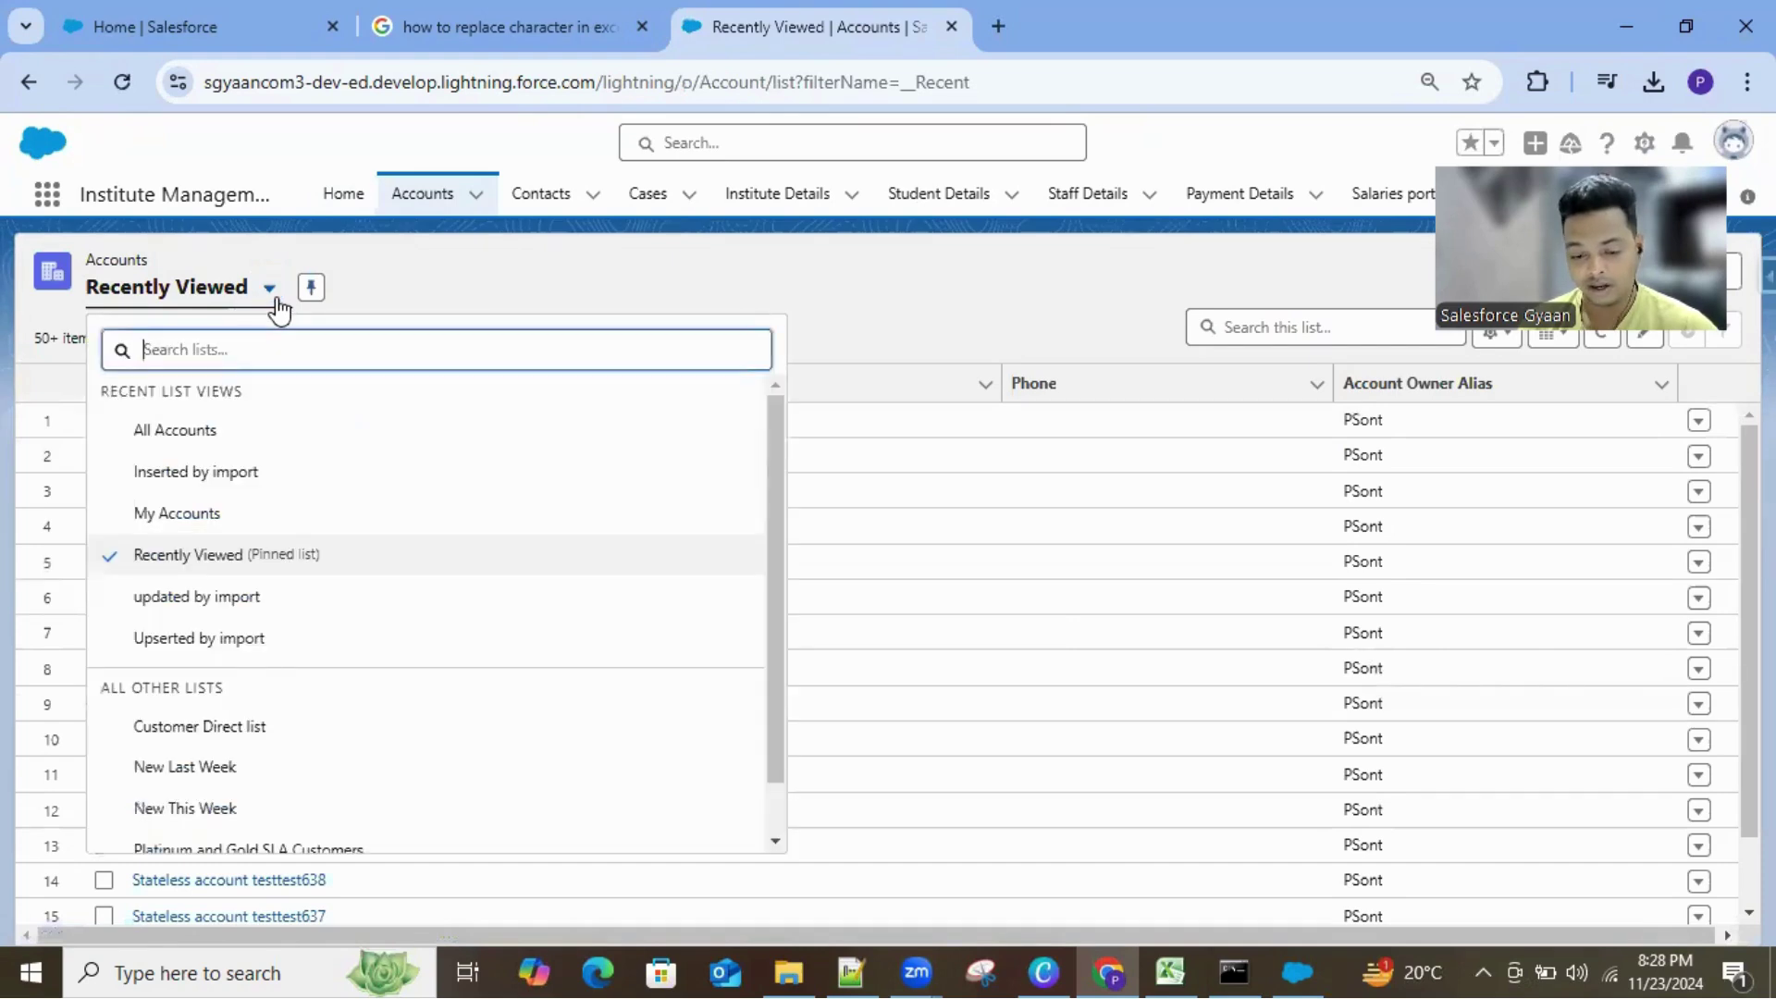
pyautogui.click(218, 430)
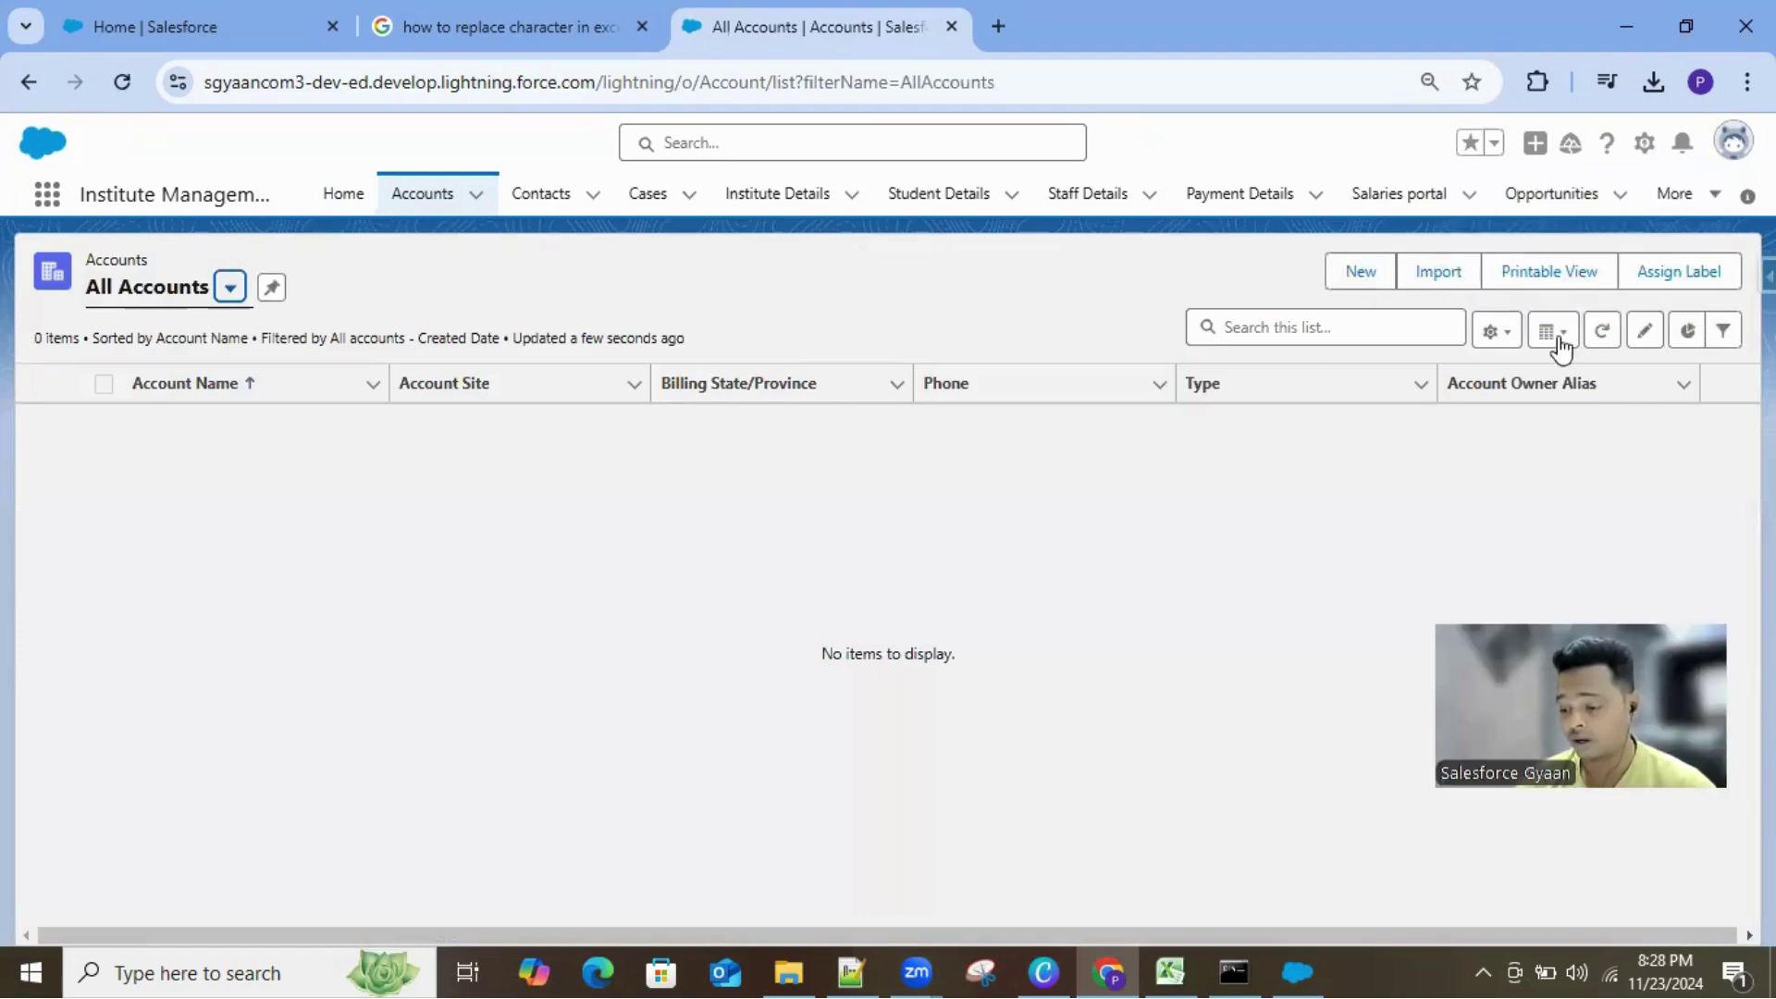
# Step: Create an account list view named "Data loader records" with the API name Data_loader_records, visible only to its creator
pyautogui.click(1503, 333)
pyautogui.click(1439, 423)
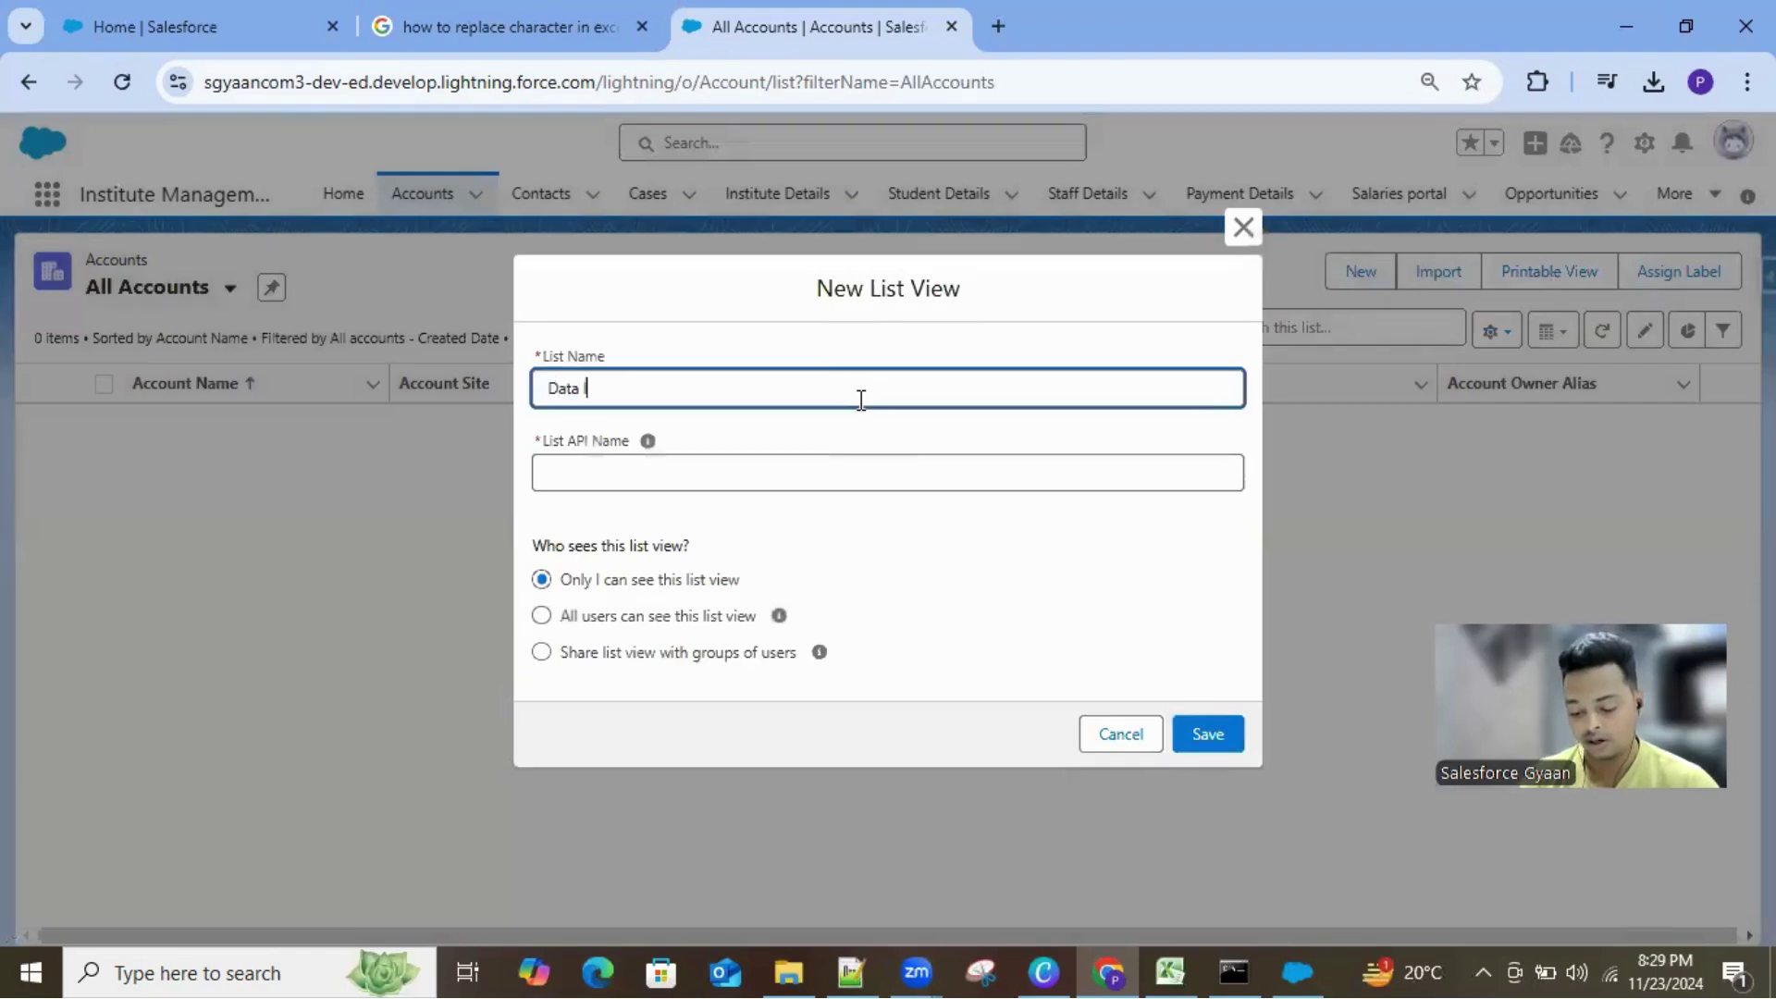
pyautogui.write('Data loader reco')
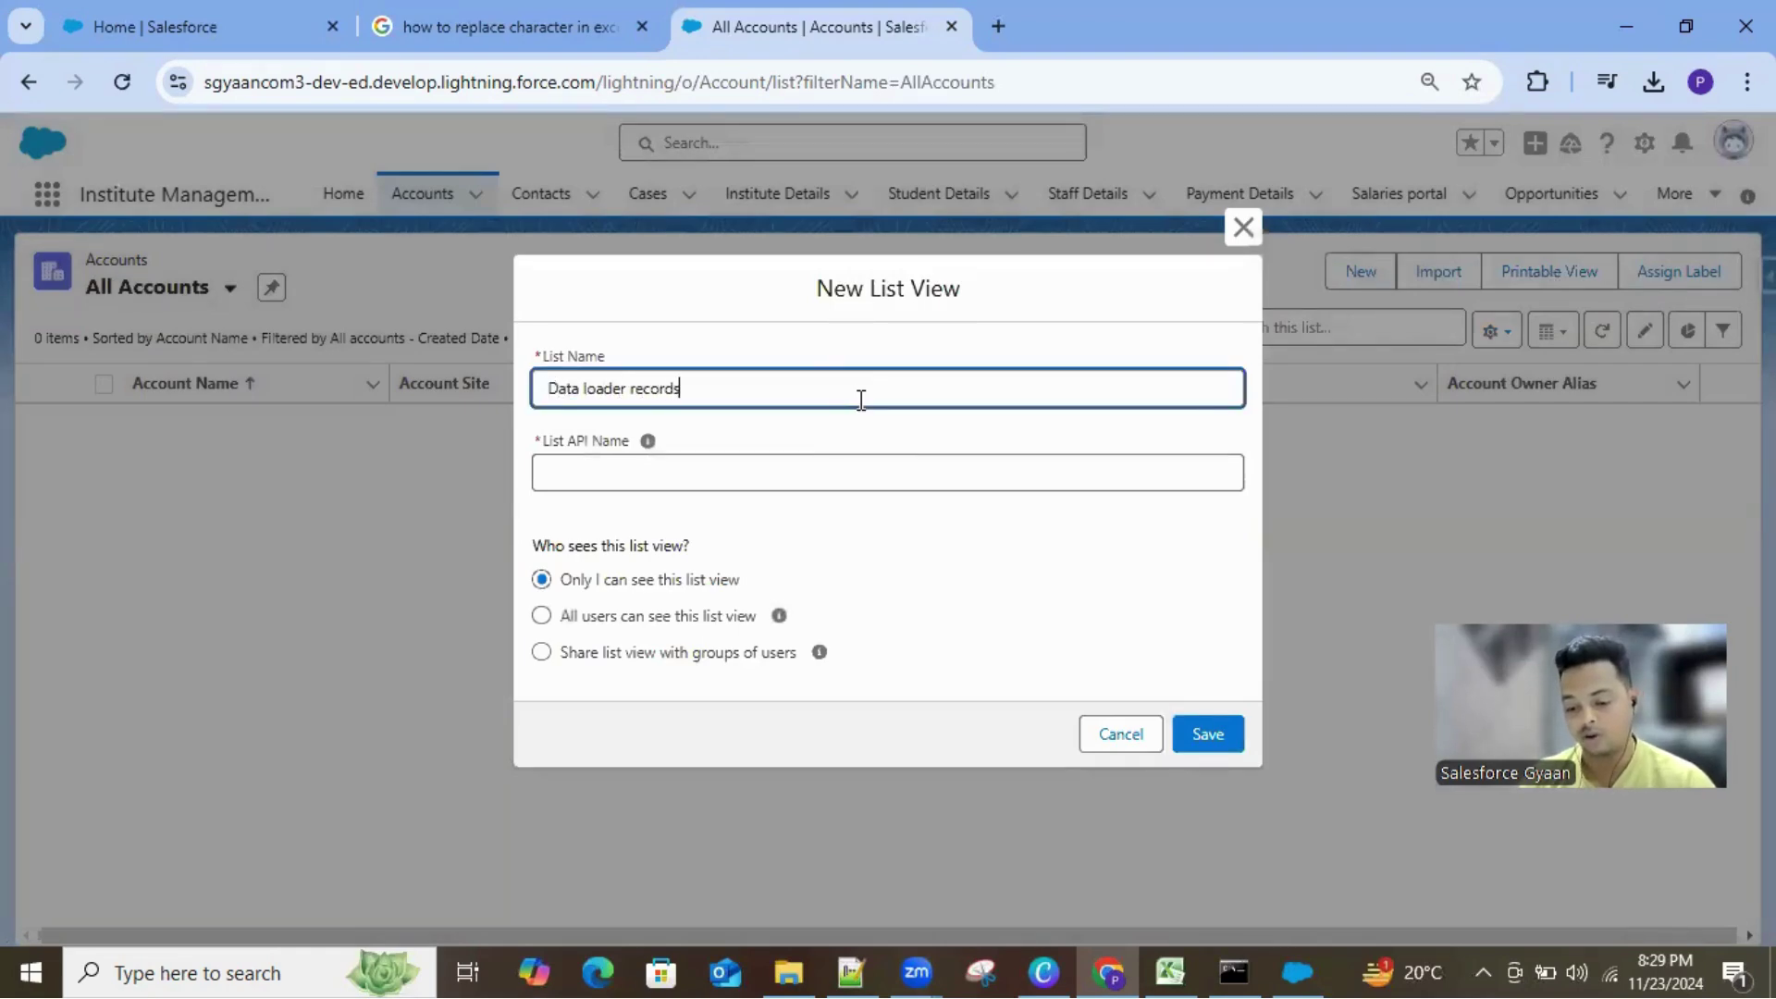
pyautogui.write('rds')
pyautogui.click(827, 480)
pyautogui.press('Return')
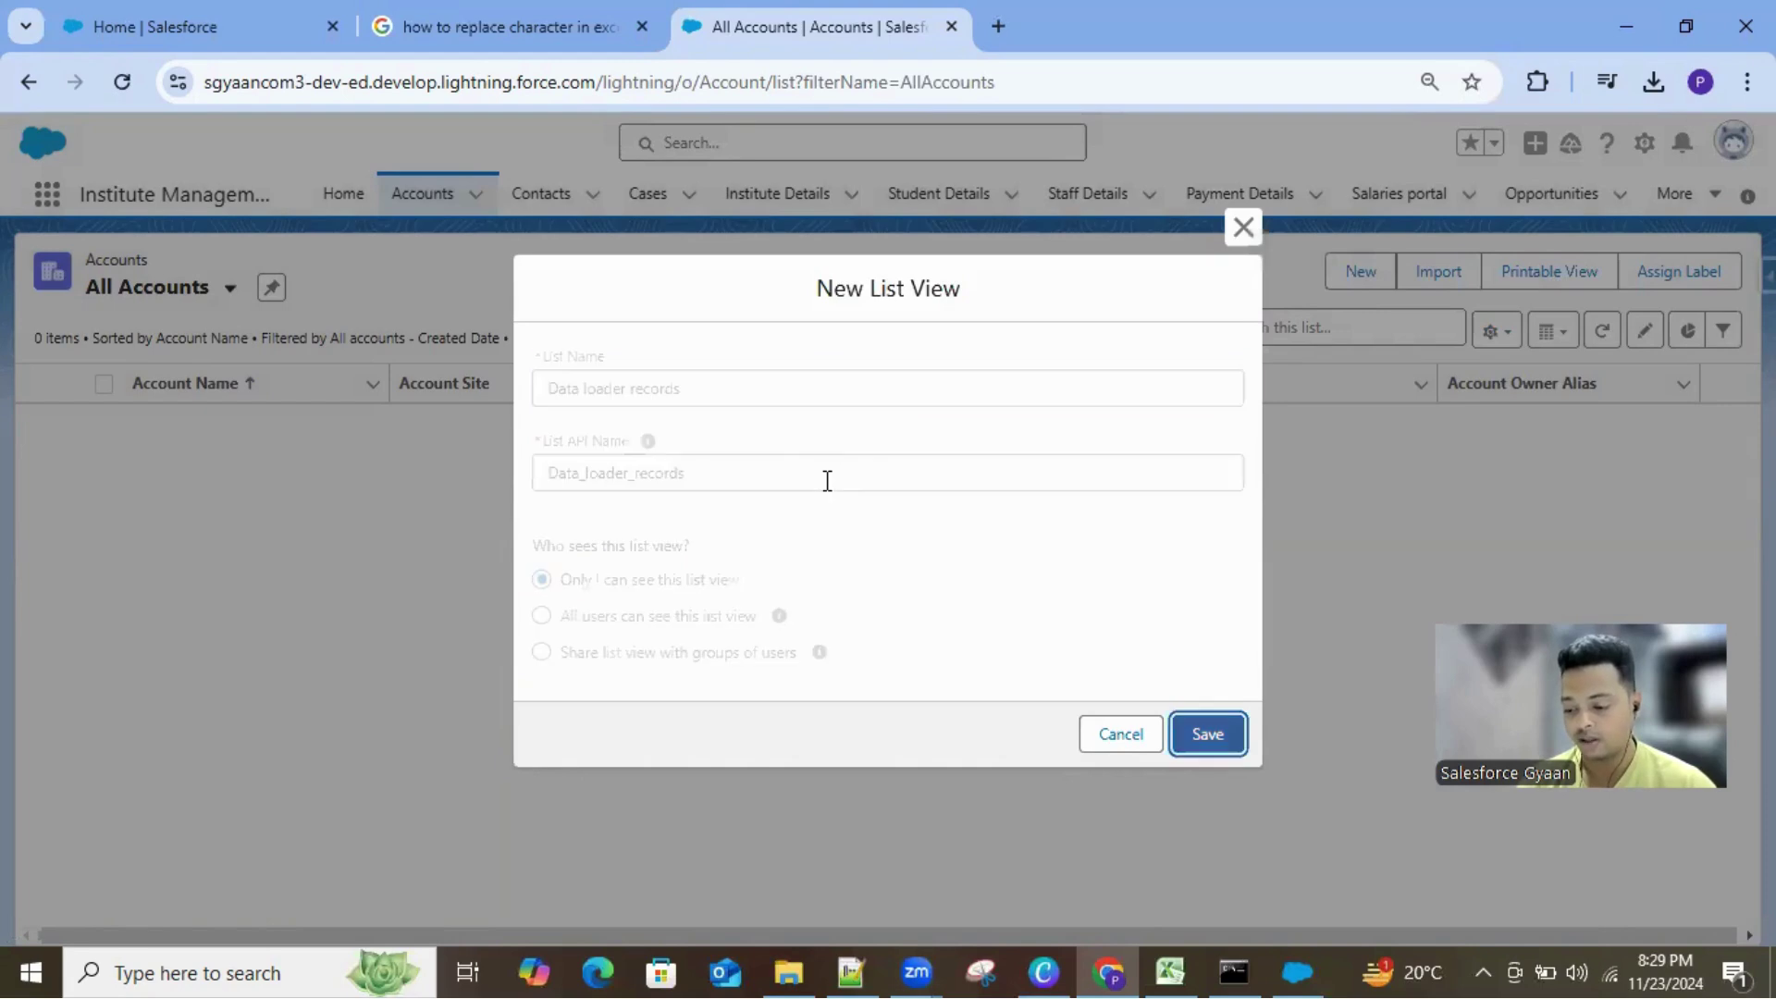
# Step: Filter the Data loader records list view to Account Name contains "Data loader", save it, and look over the available list views
pyautogui.click(1492, 331)
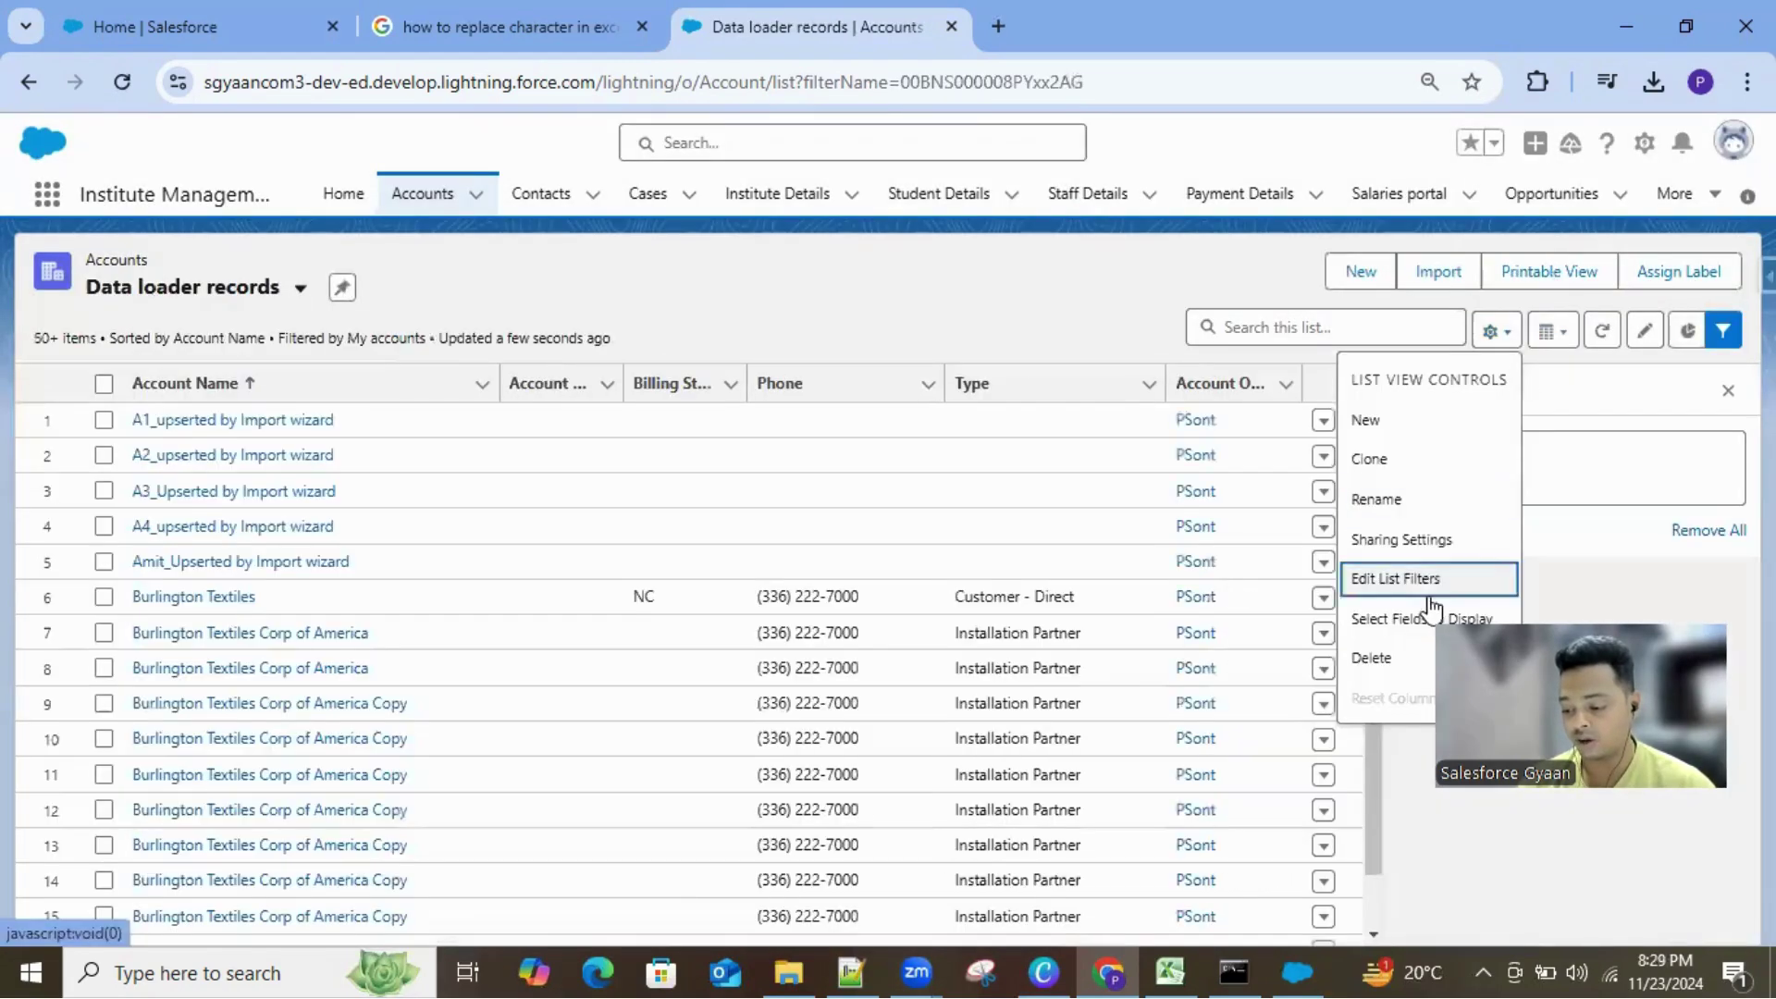
pyautogui.click(1405, 577)
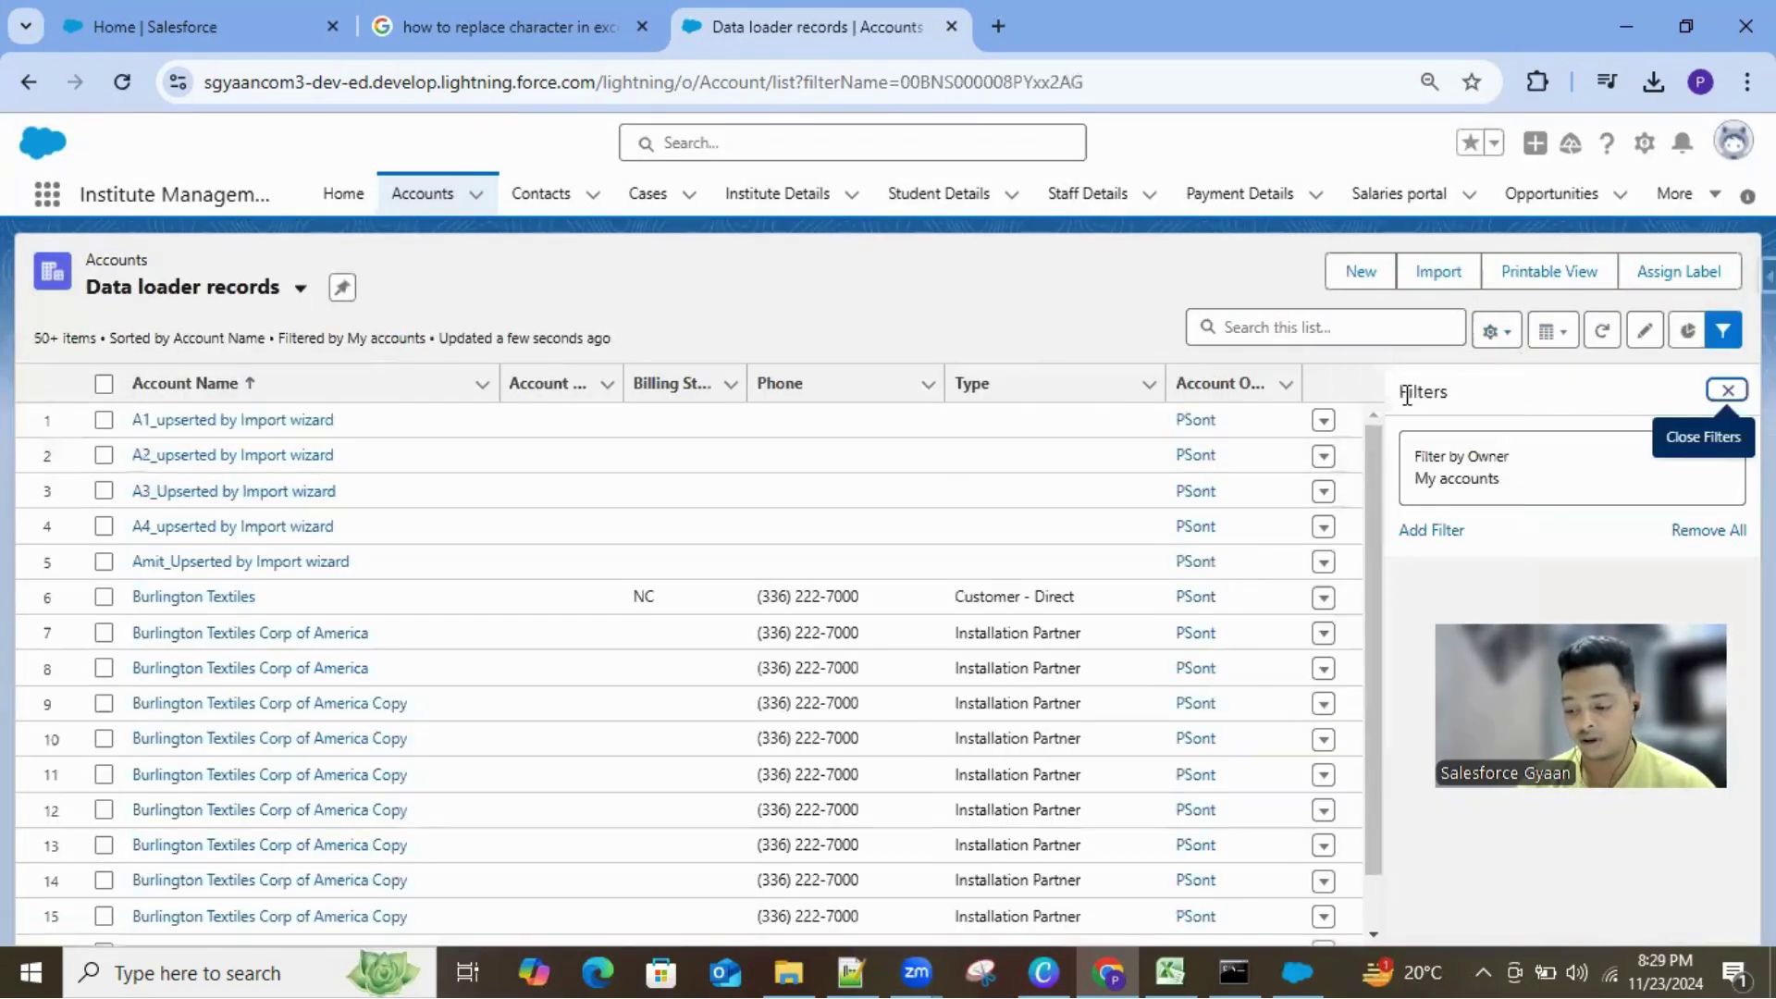
pyautogui.click(1432, 530)
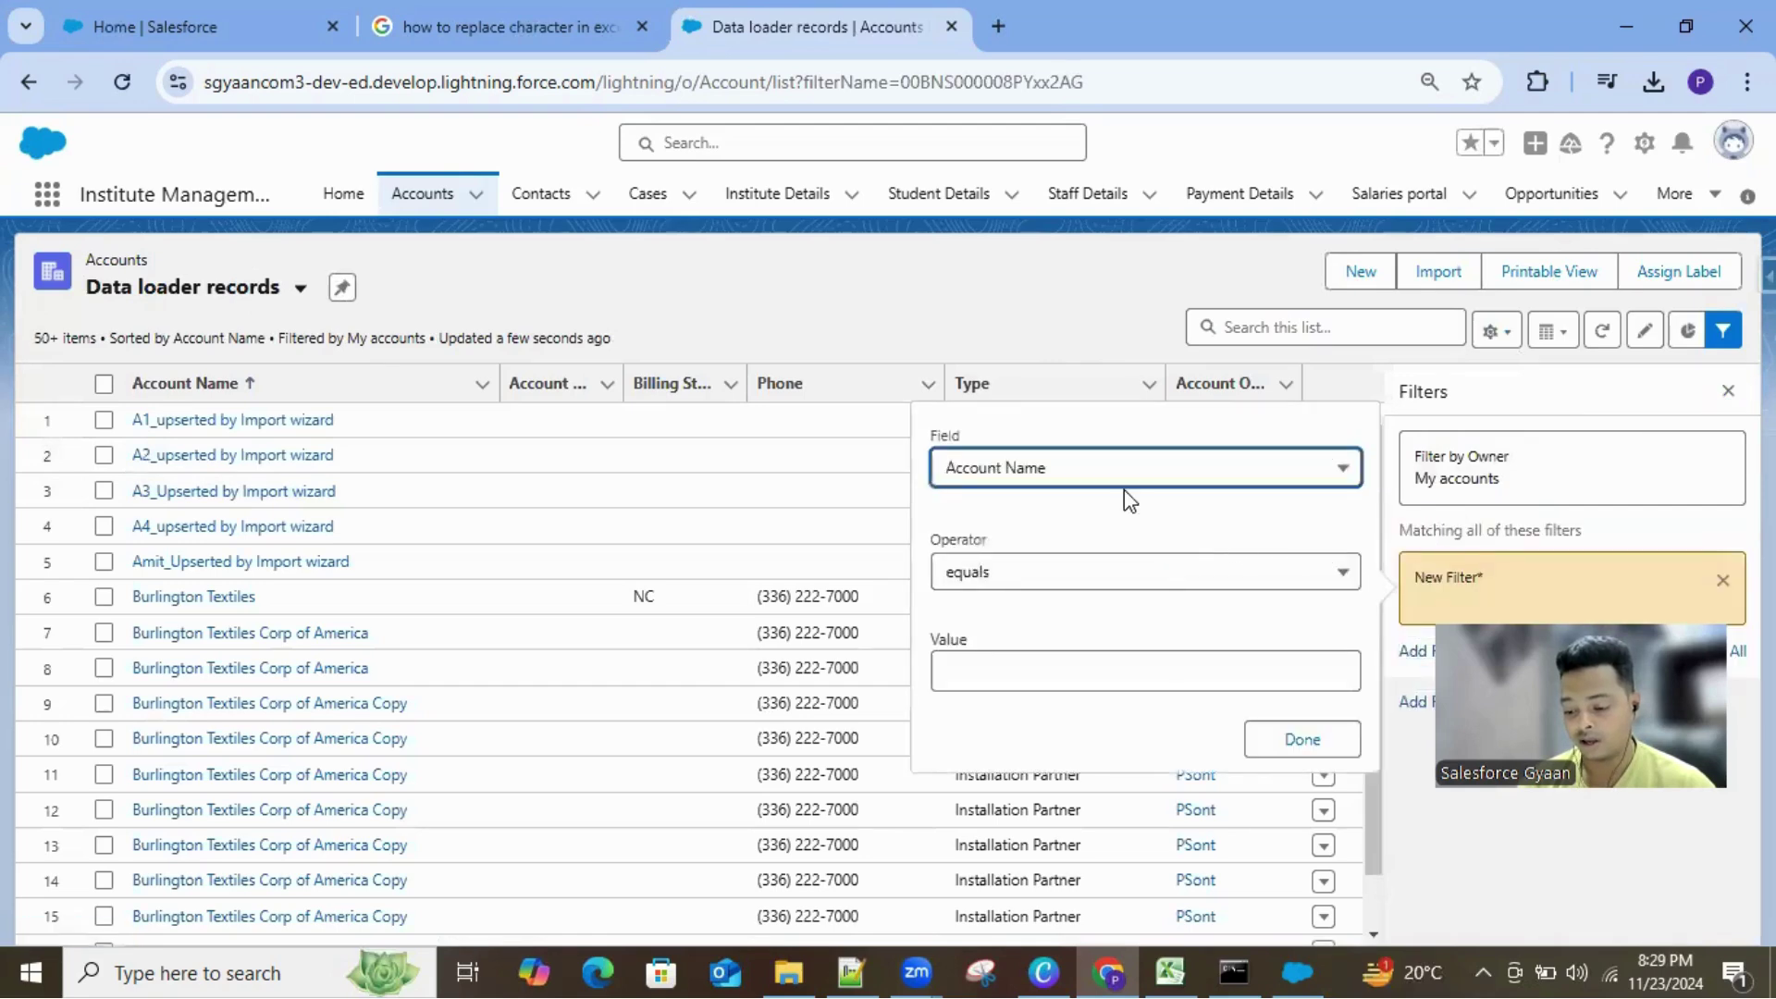
pyautogui.click(1079, 592)
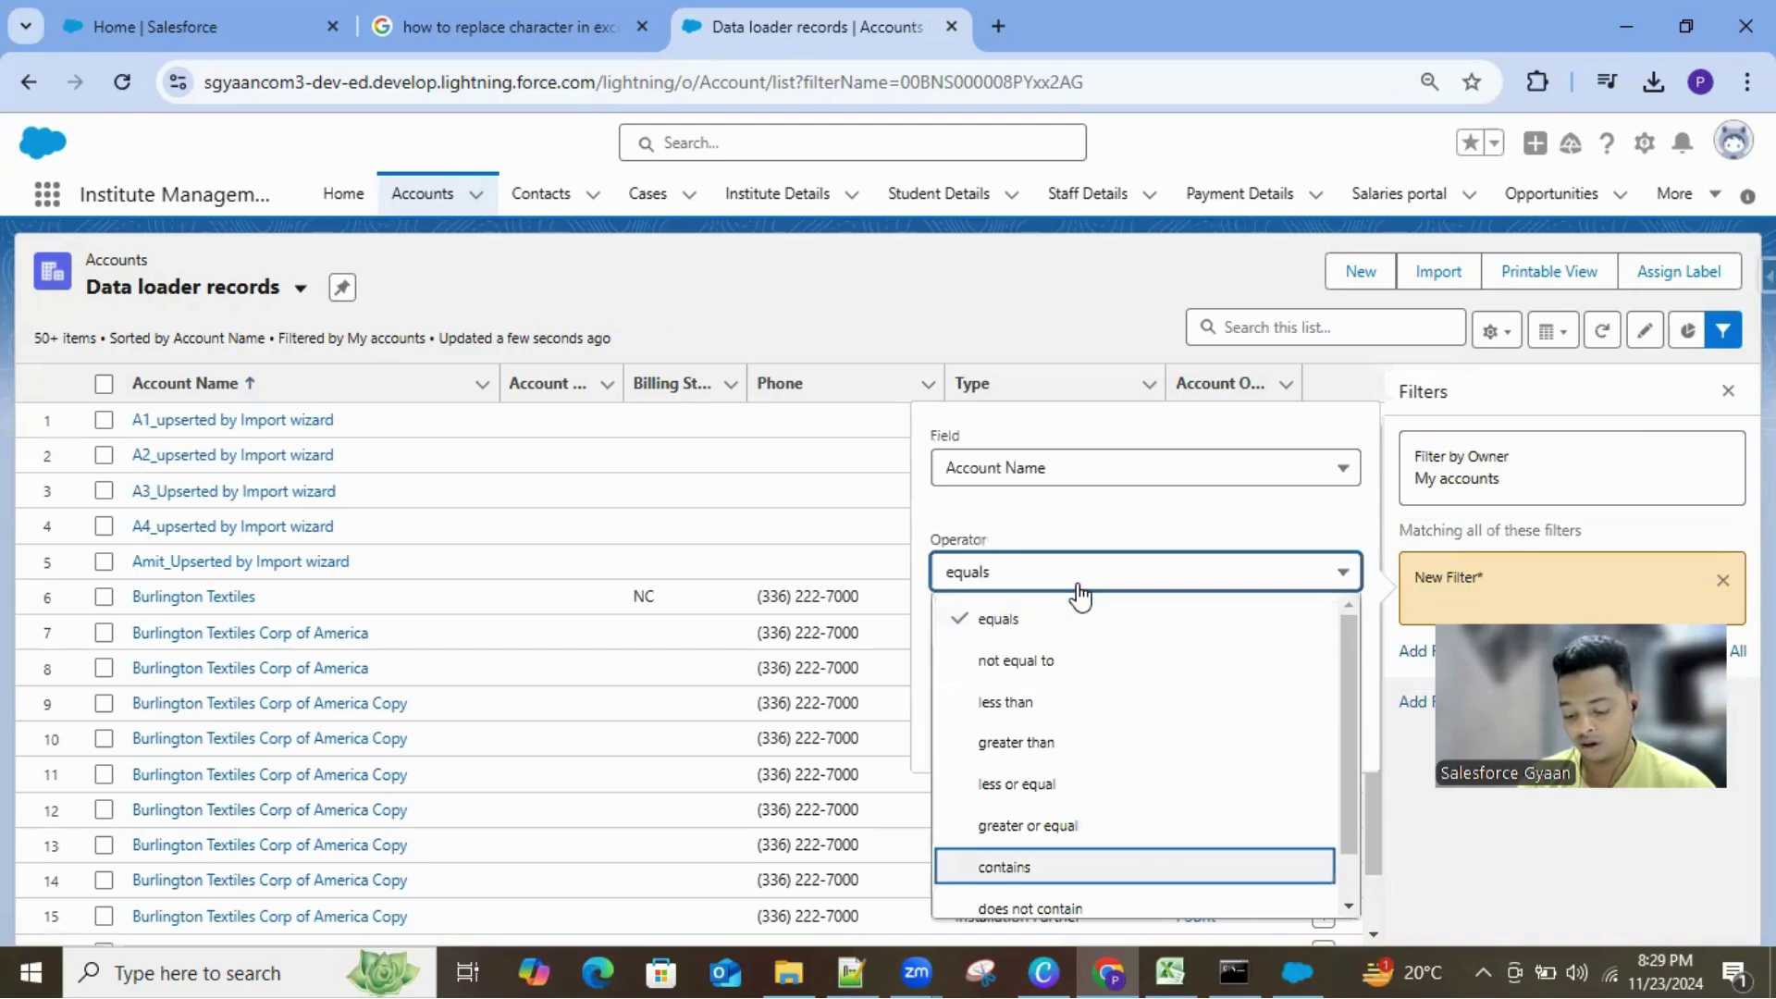
pyautogui.click(1062, 869)
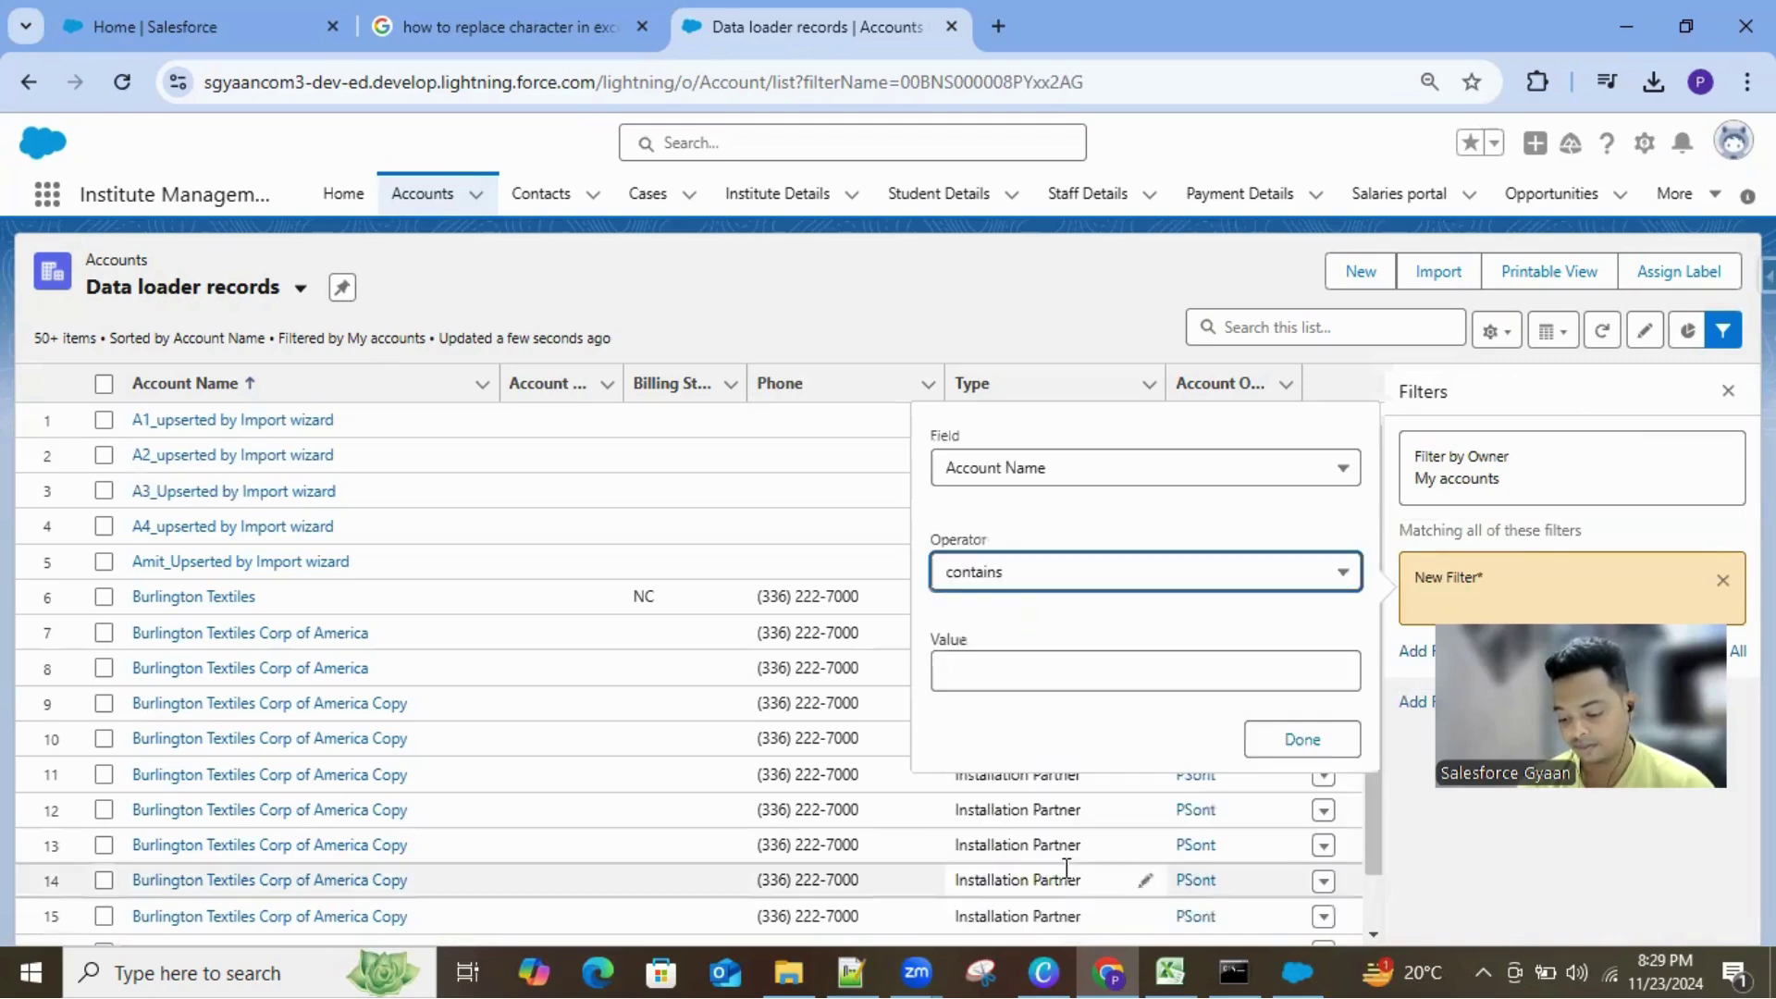
pyautogui.press('Tab')
pyautogui.write('Da')
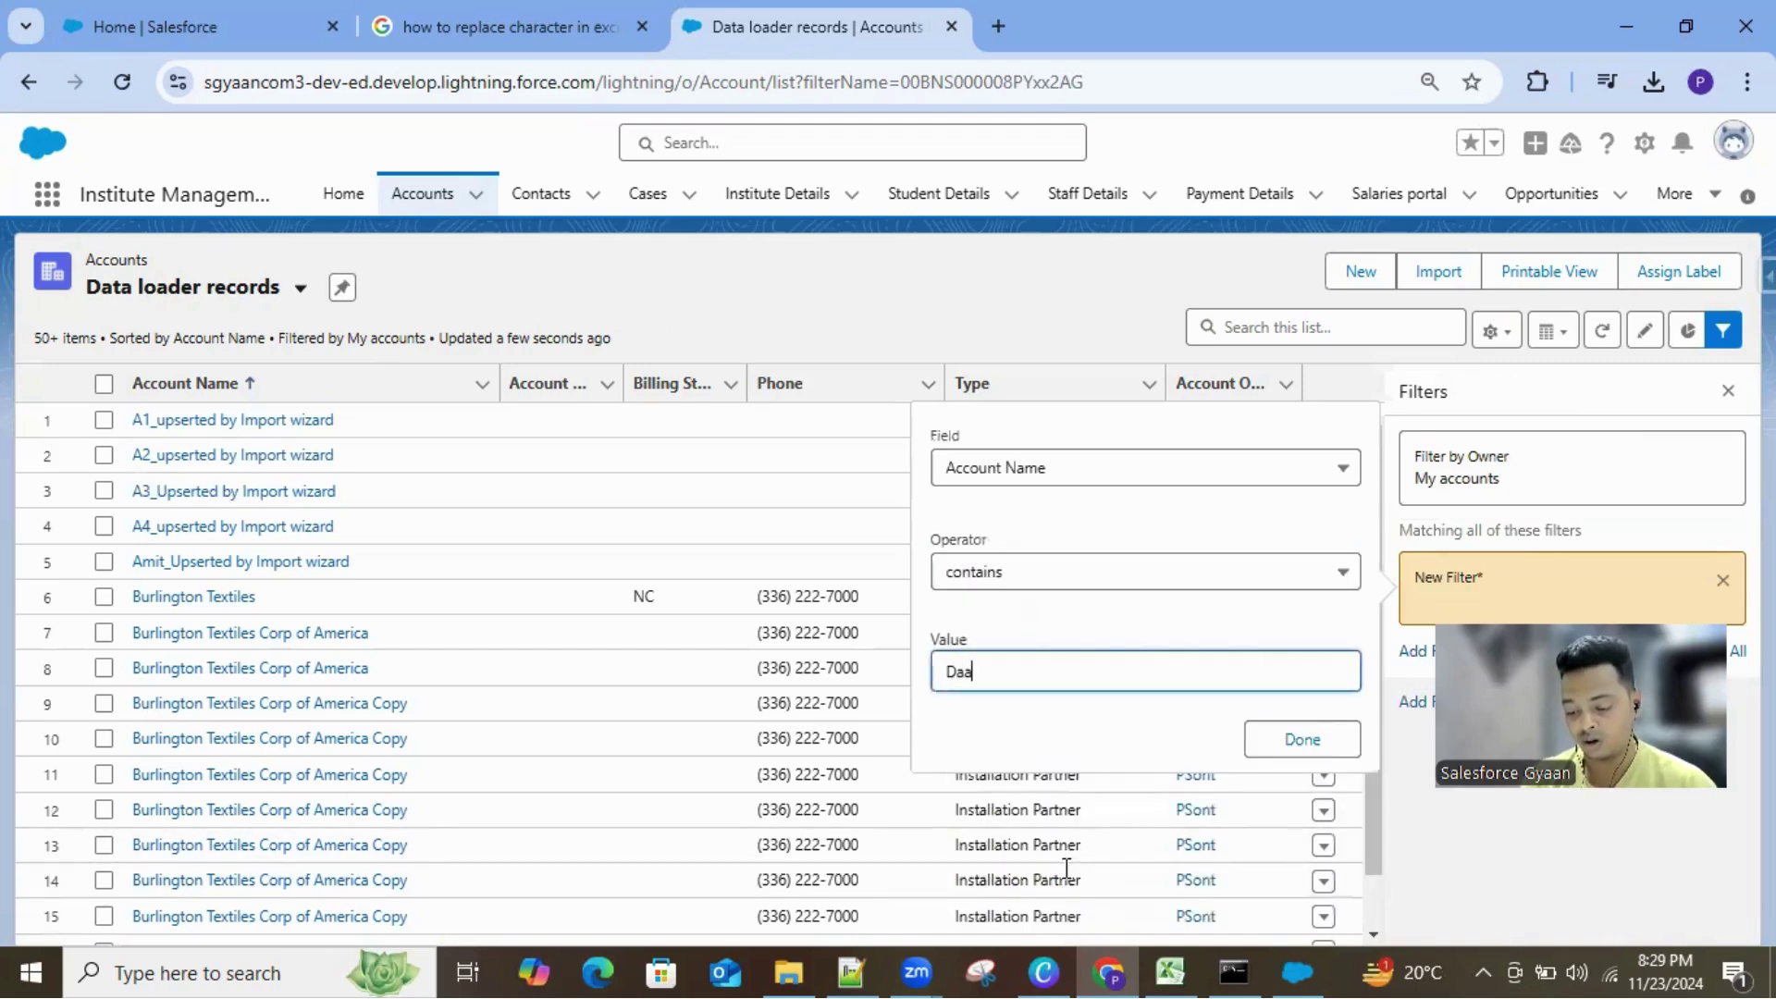
pyautogui.write('ta loader')
pyautogui.press('Return')
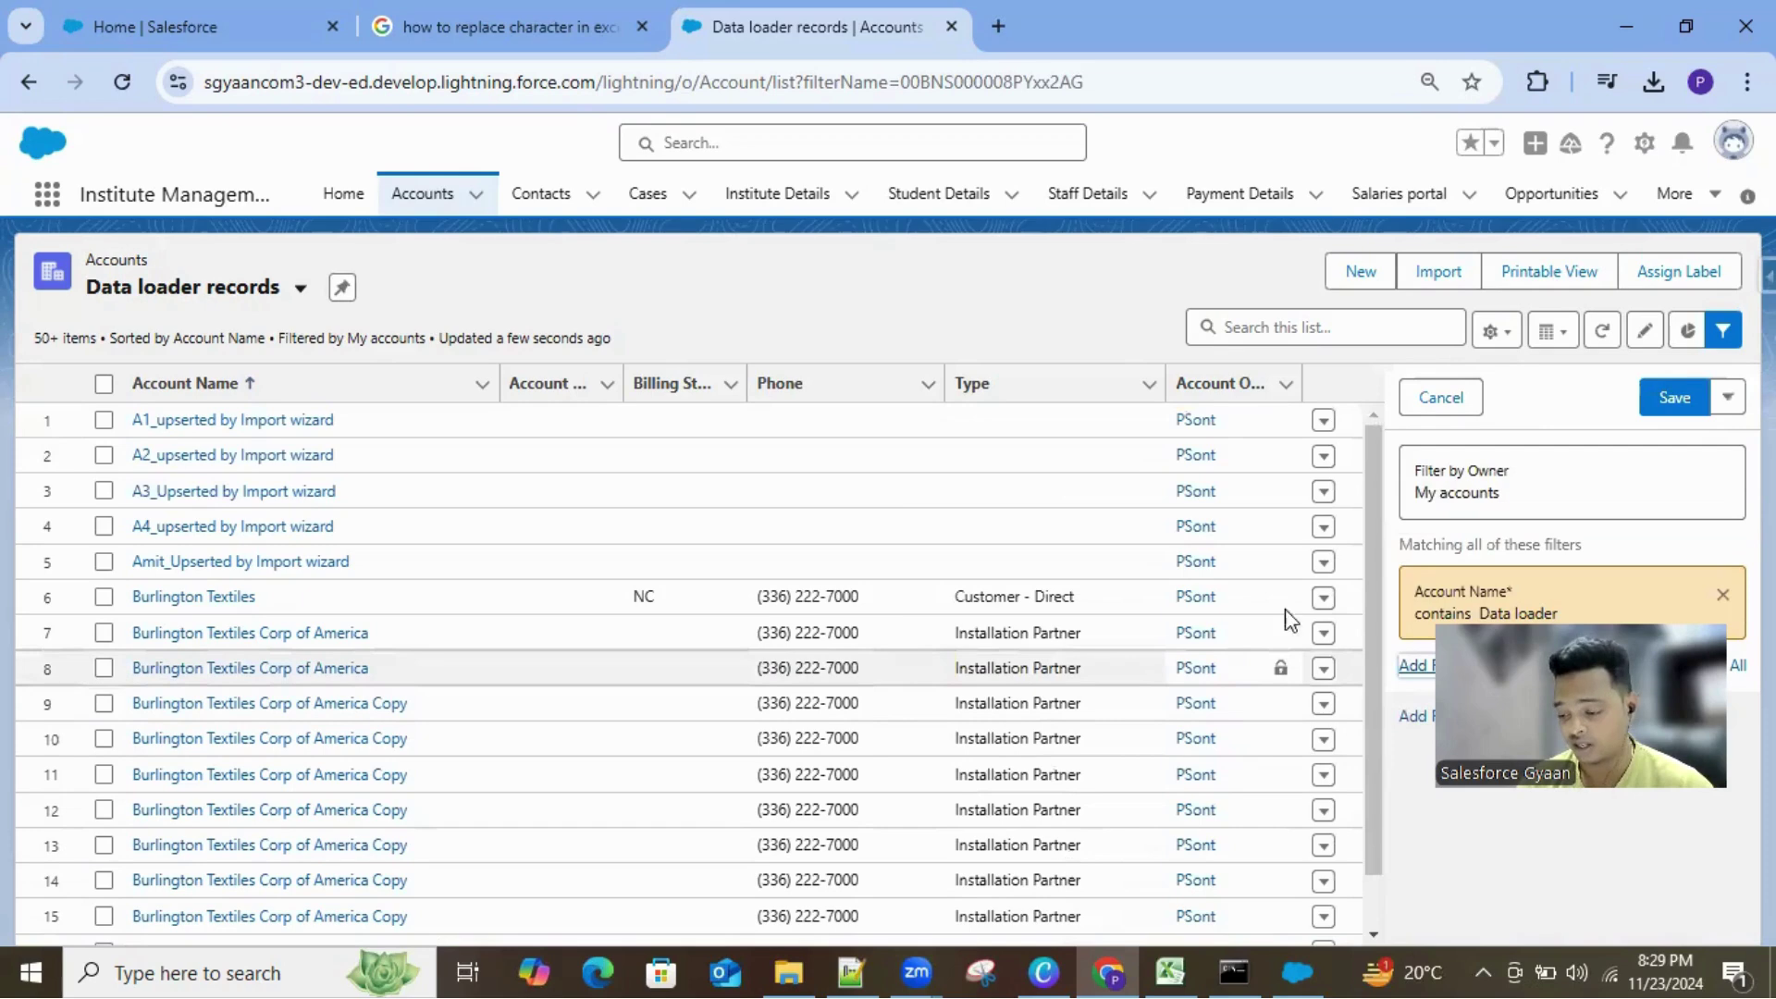
pyautogui.click(1670, 399)
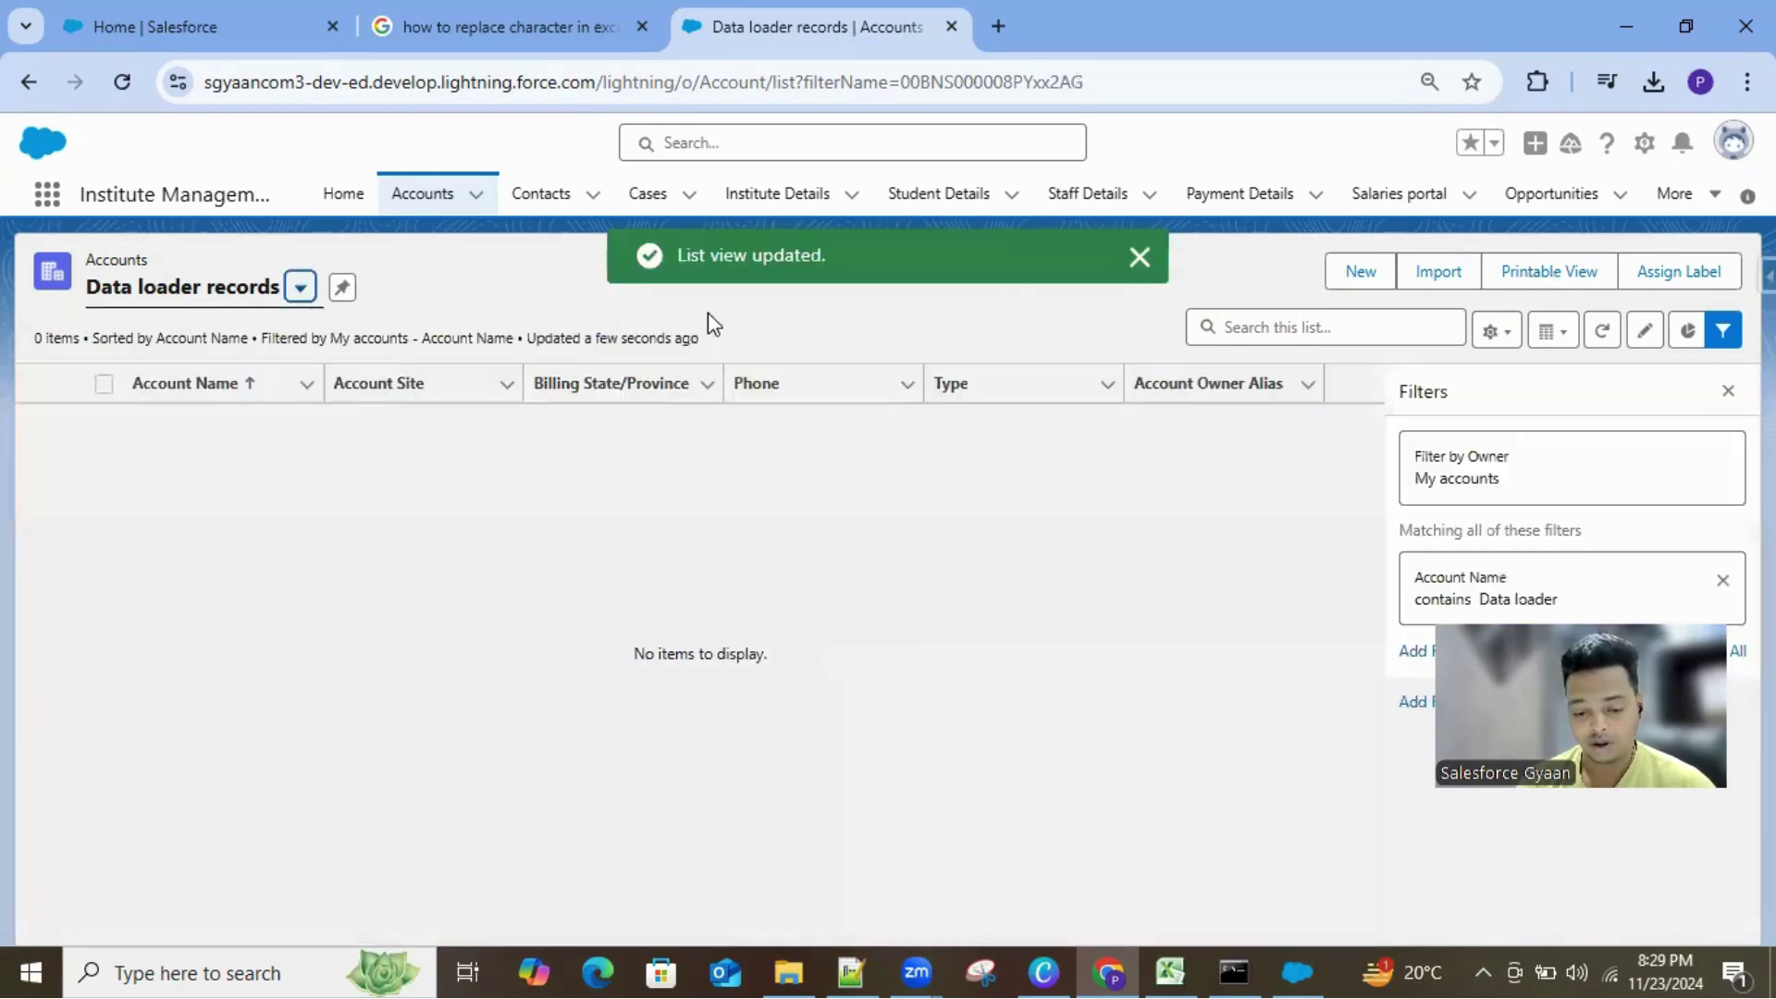
pyautogui.click(301, 288)
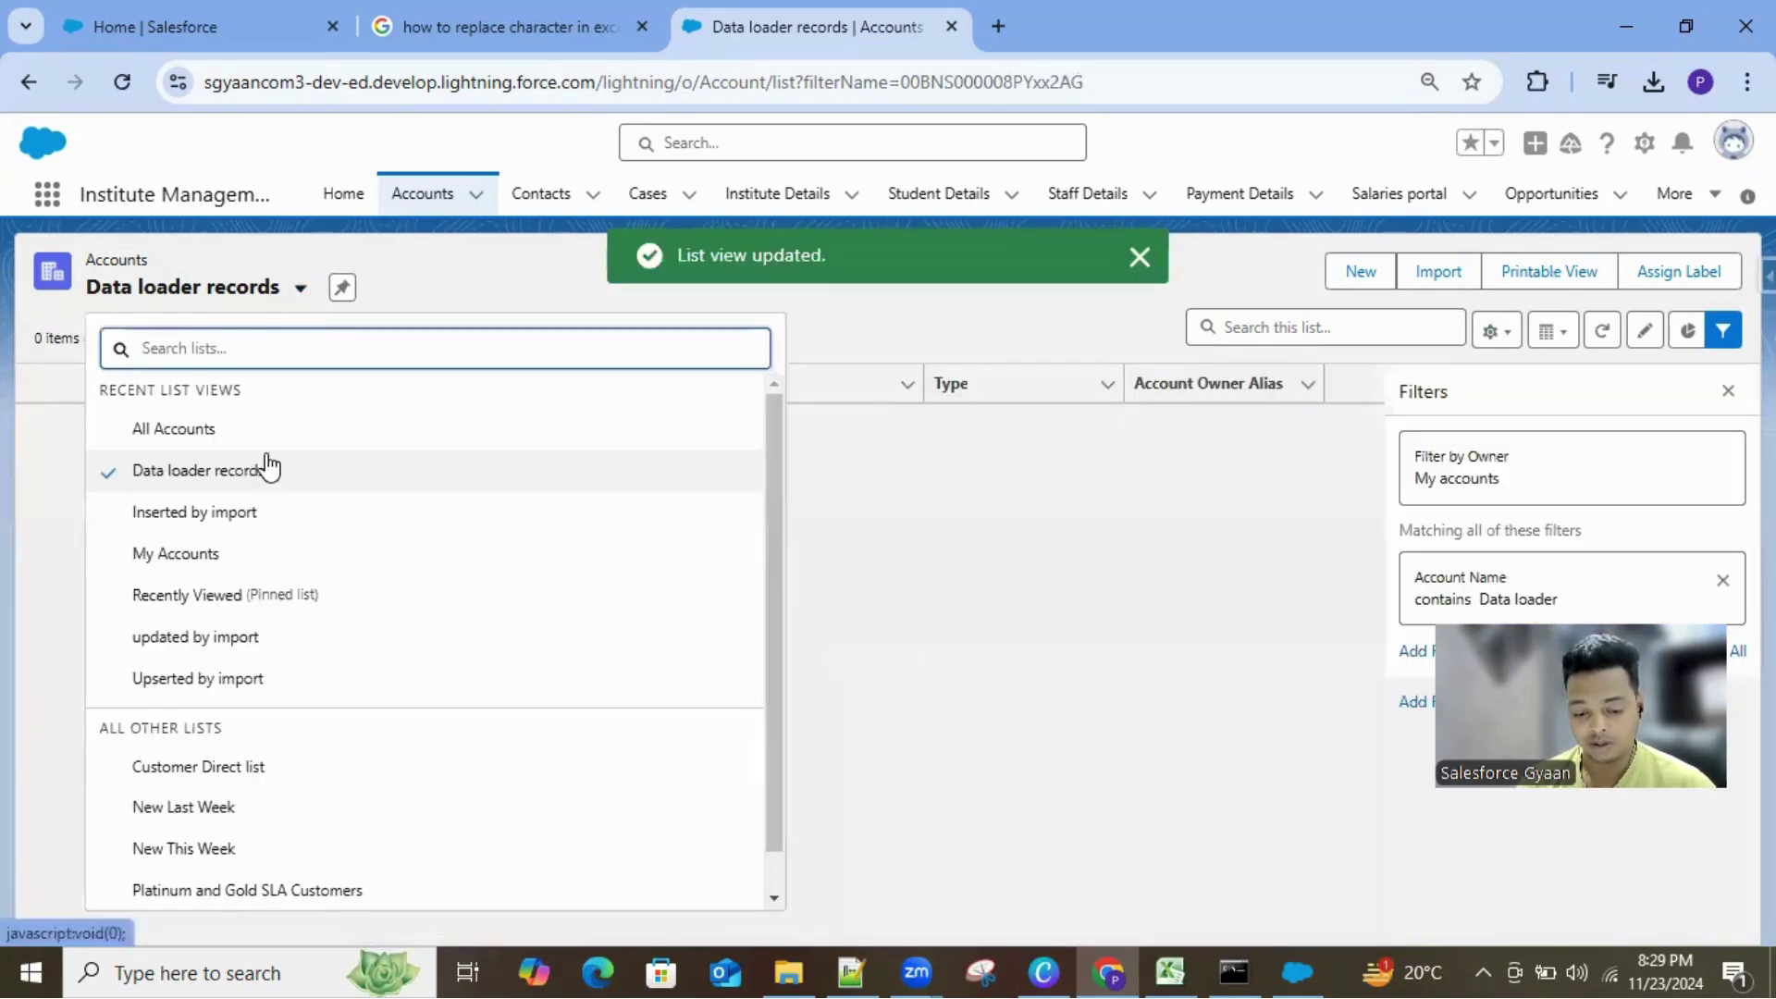
pyautogui.click(895, 448)
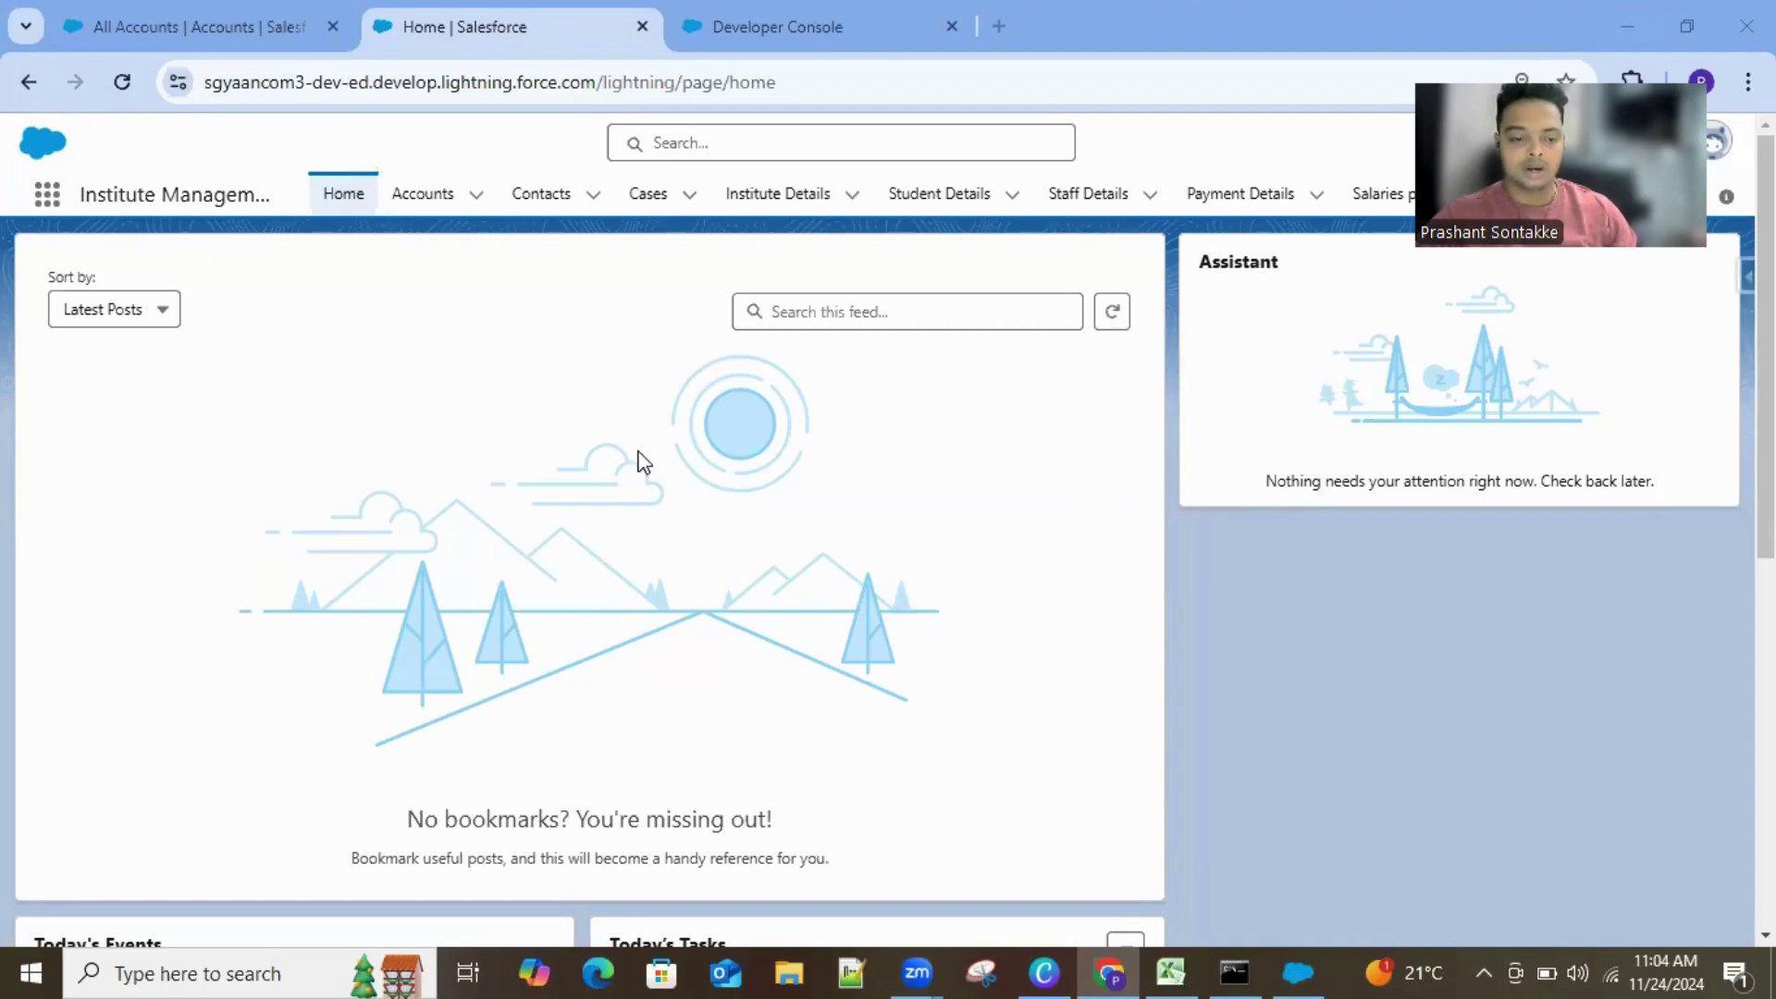
# Step: Show the Data loader records account list and review the AccountDataLoader_Insertopearation spreadsheet in Excel before returning to the browser
pyautogui.click(418, 192)
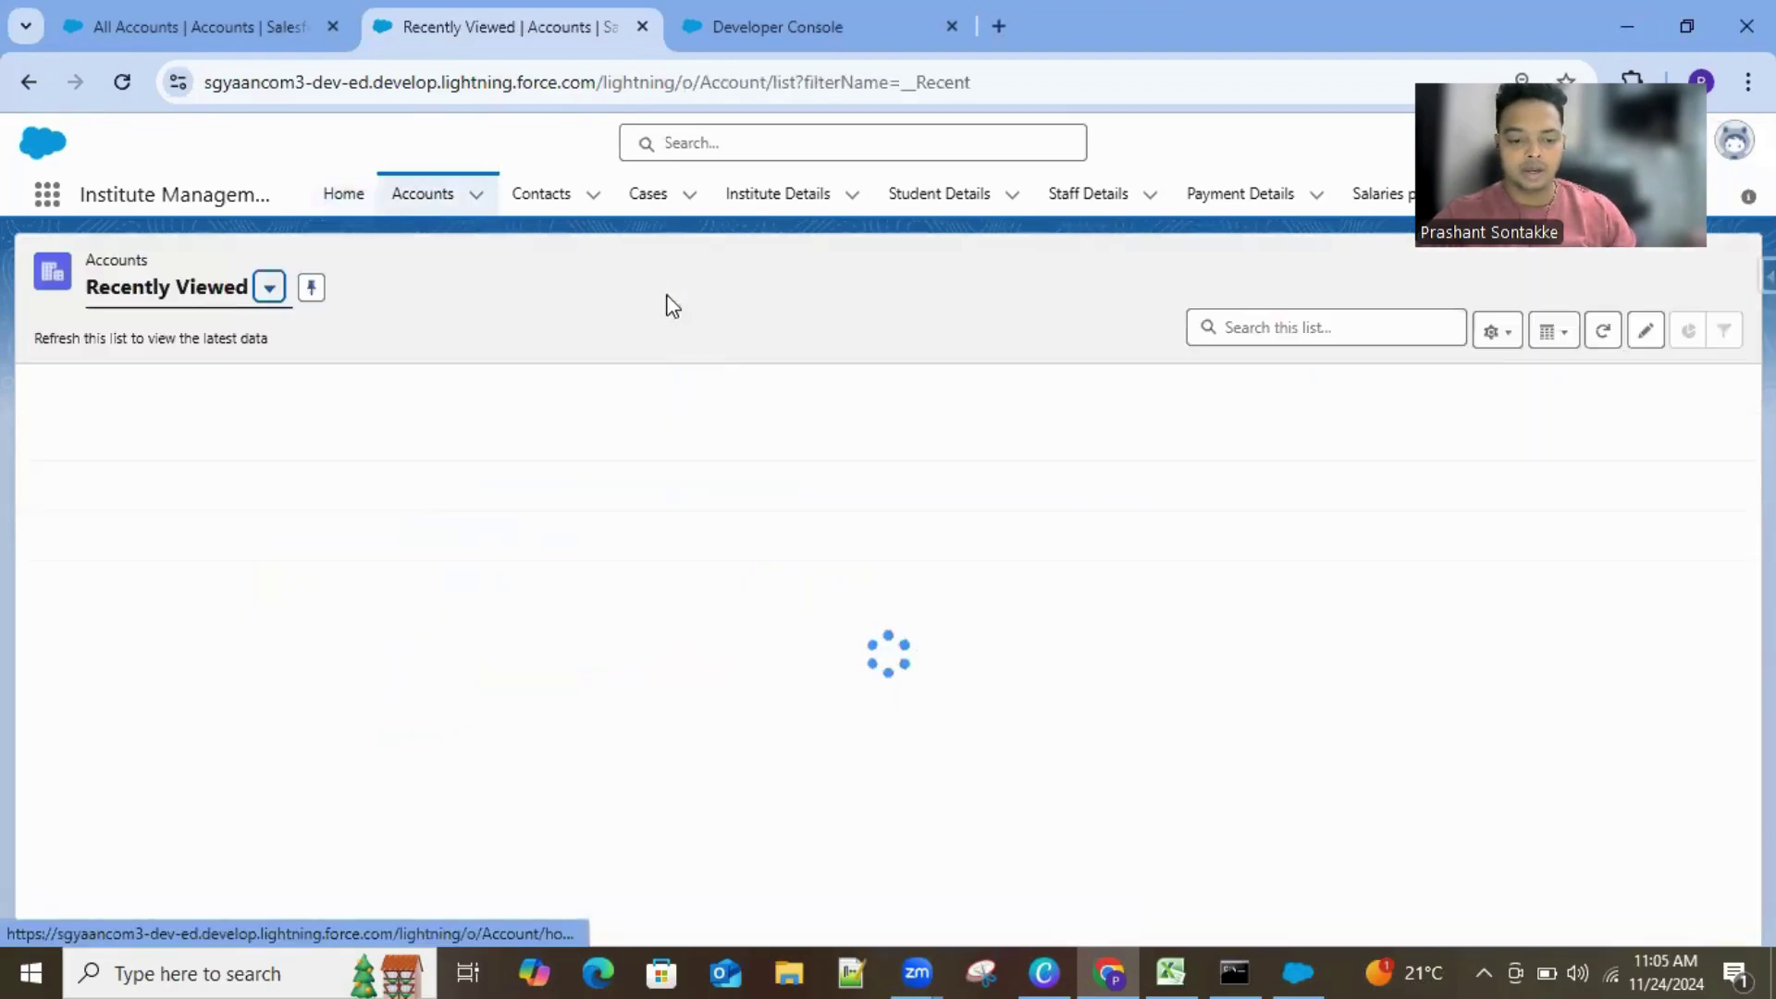
pyautogui.click(269, 287)
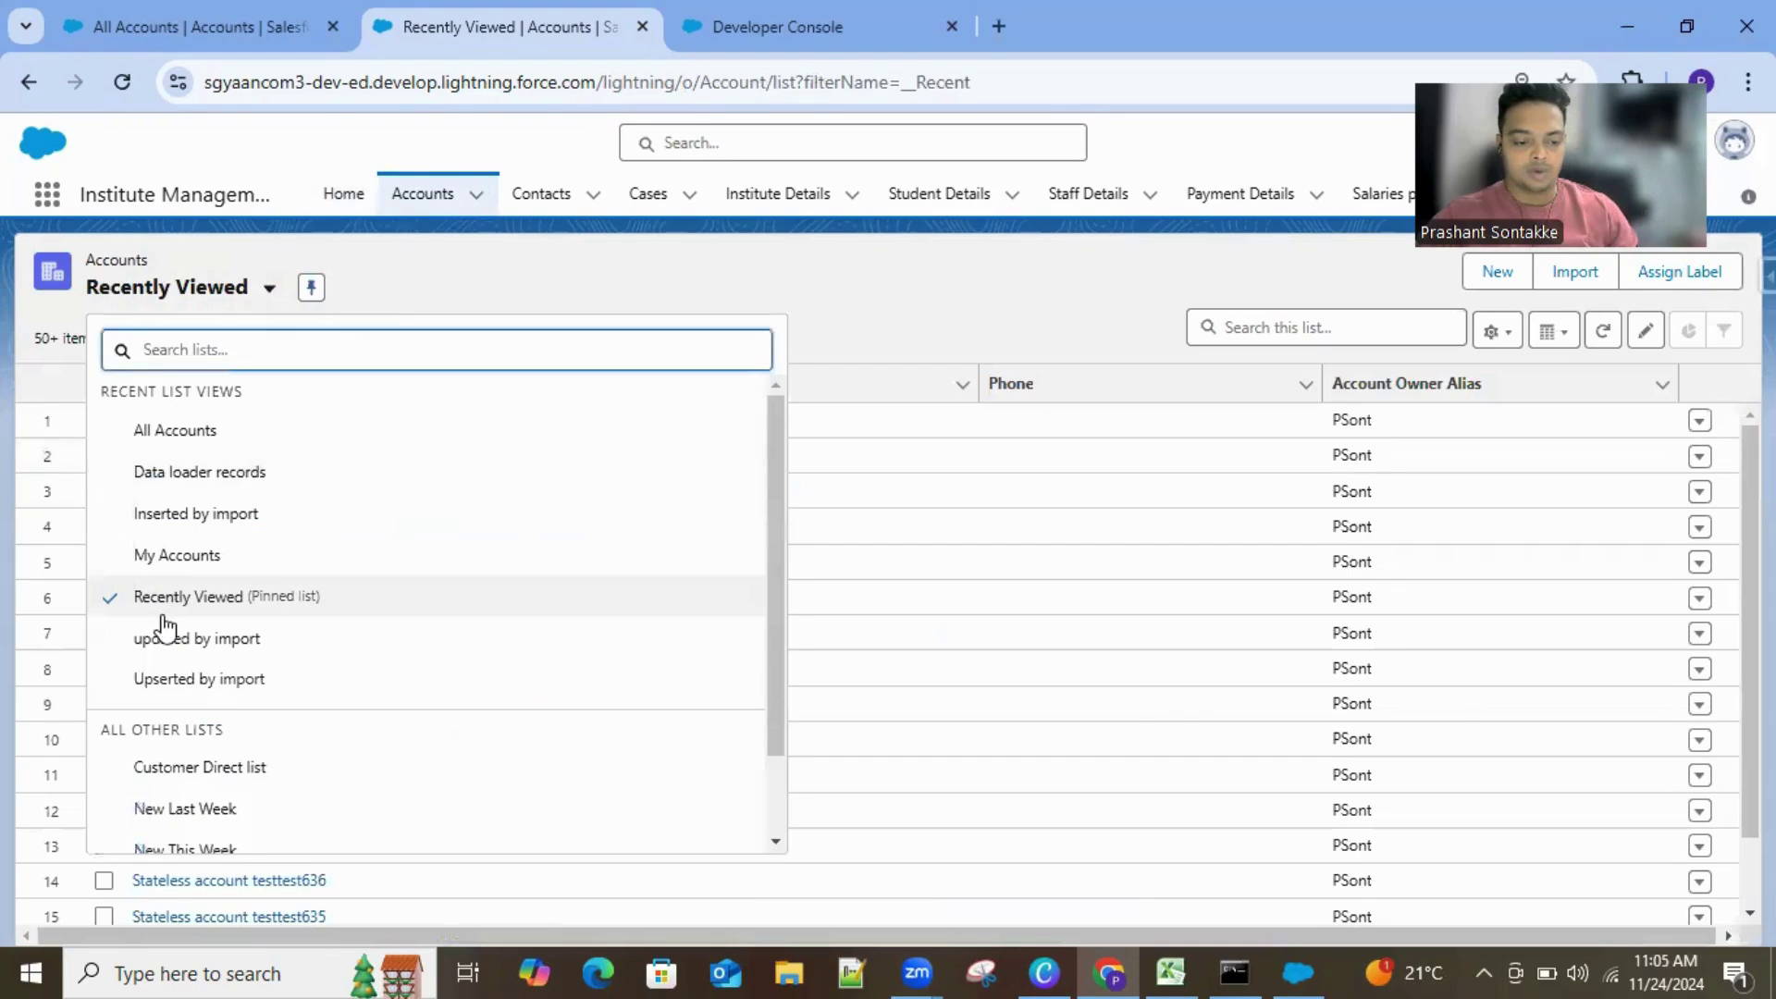
pyautogui.click(268, 486)
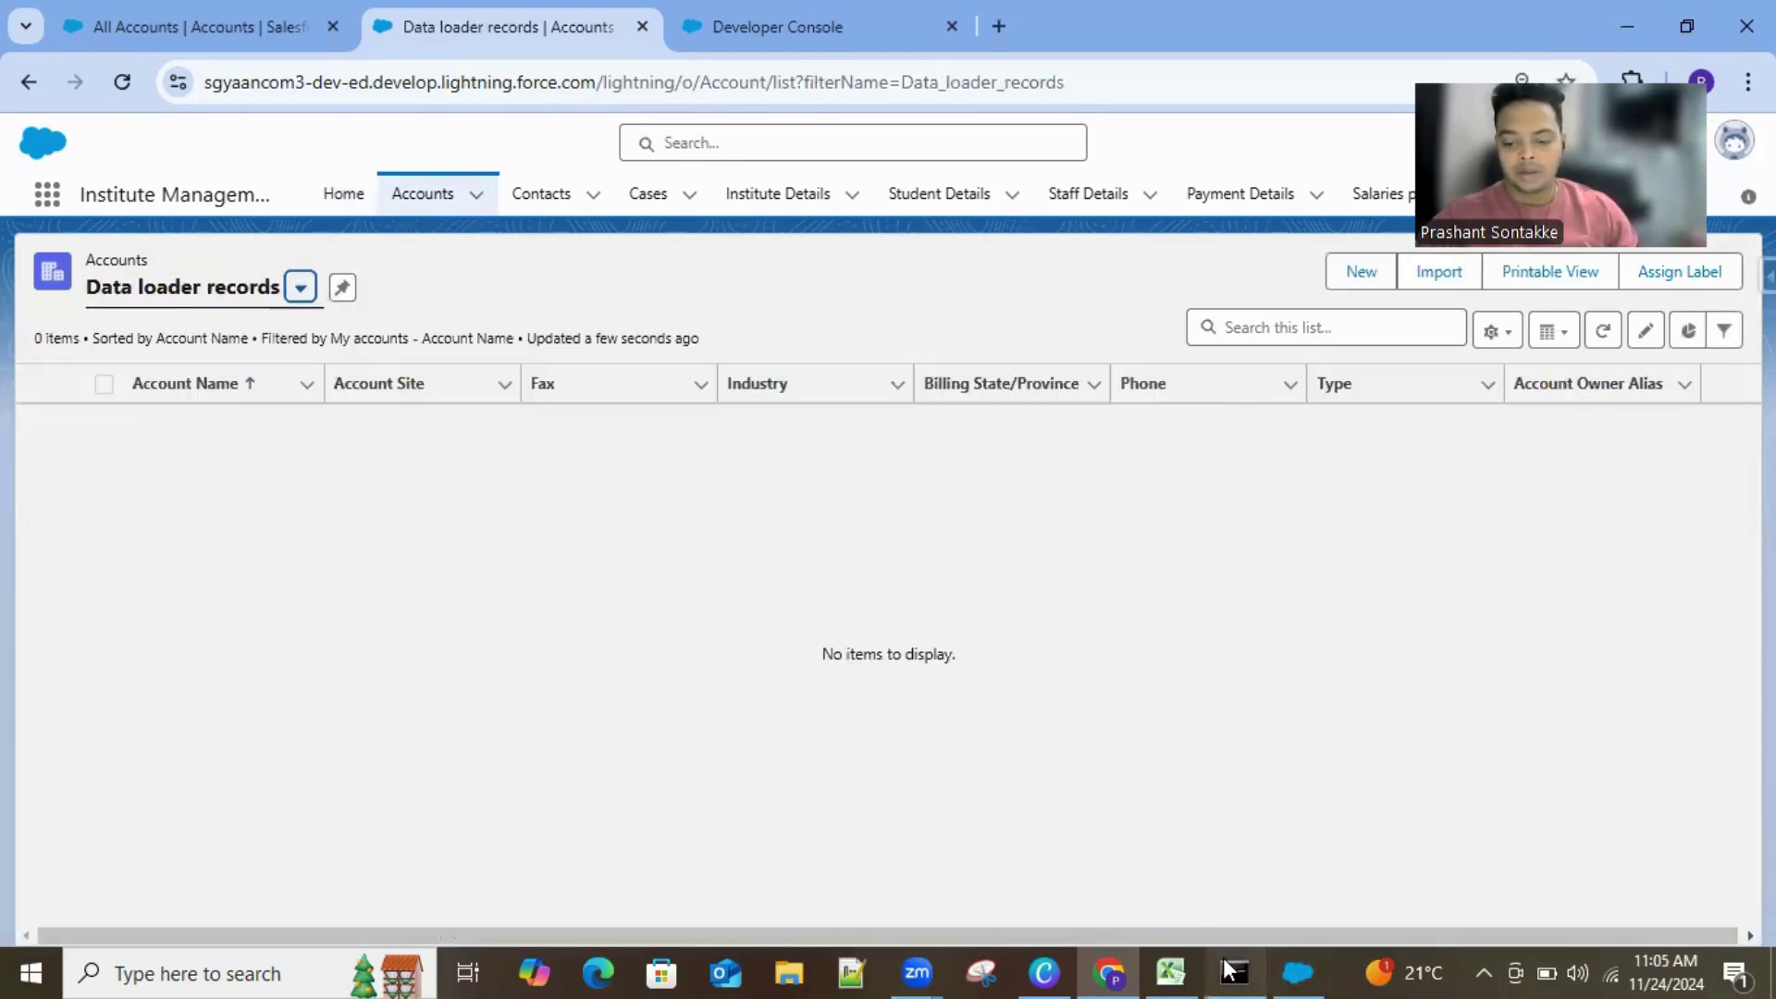
pyautogui.click(1171, 971)
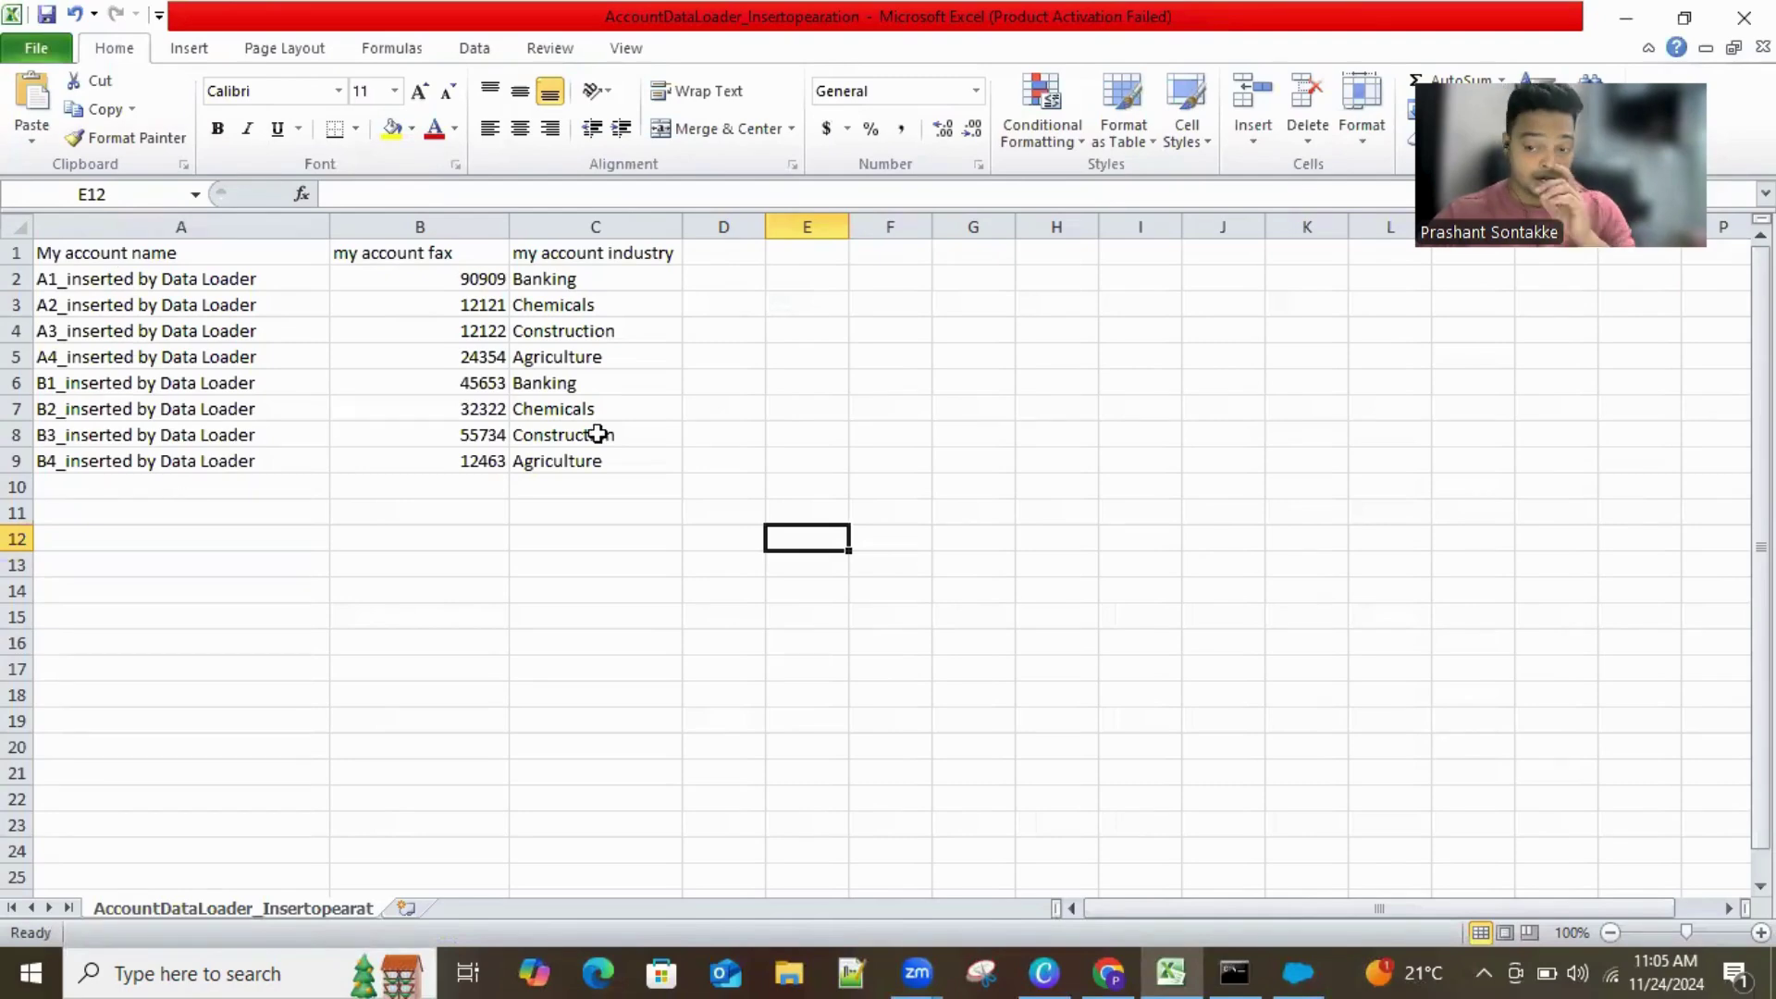
pyautogui.click(1110, 971)
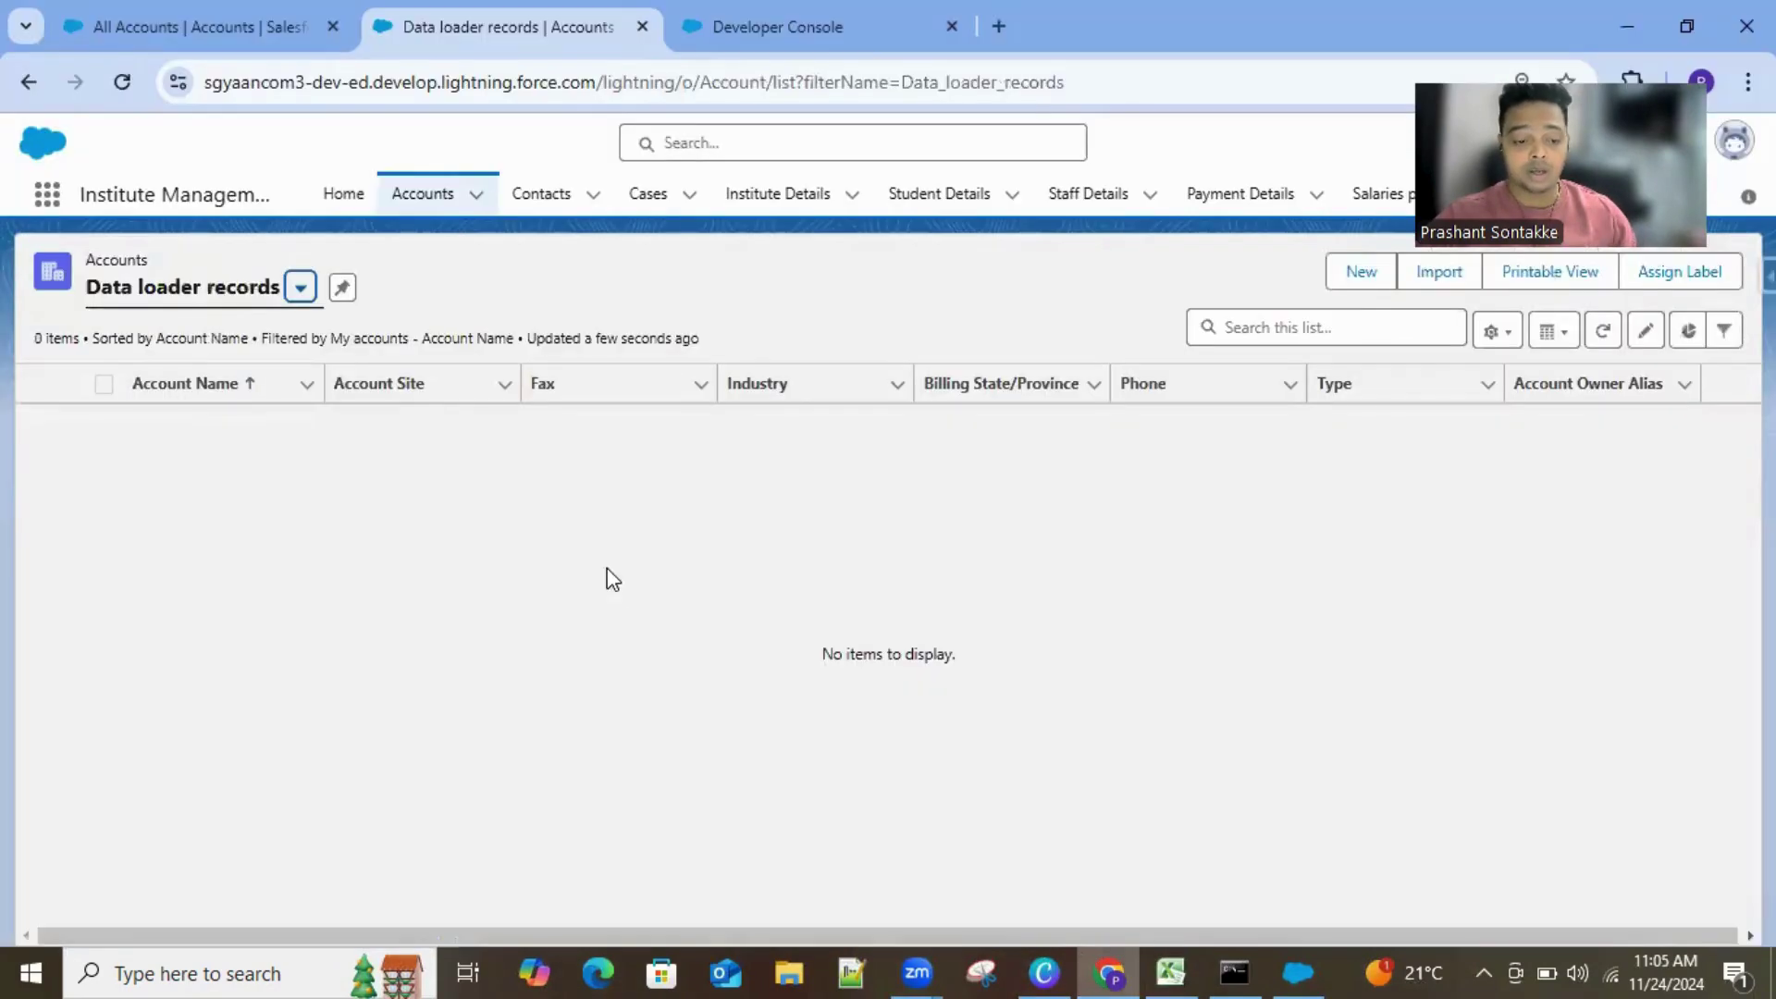
# Step: Start an Insert in Data Loader and log in to Production through OAuth, connecting with the prefilled code and allowing access for Dataloader Partner
pyautogui.click(1295, 969)
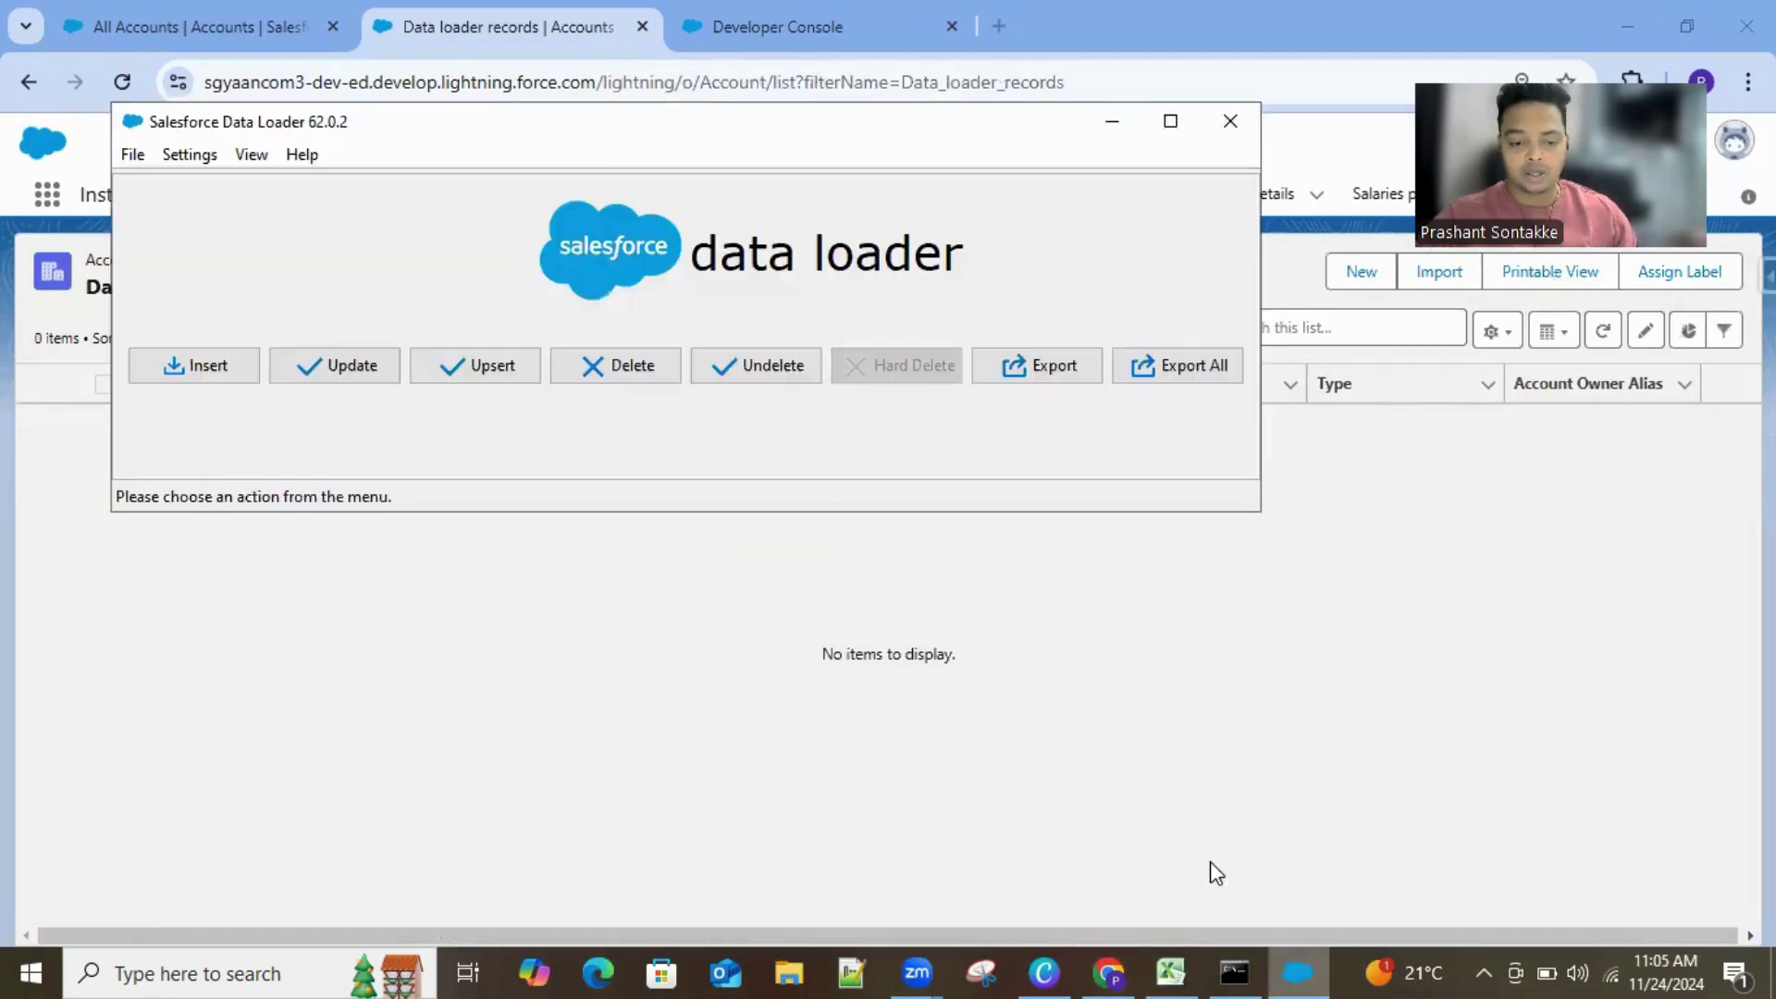
pyautogui.click(172, 377)
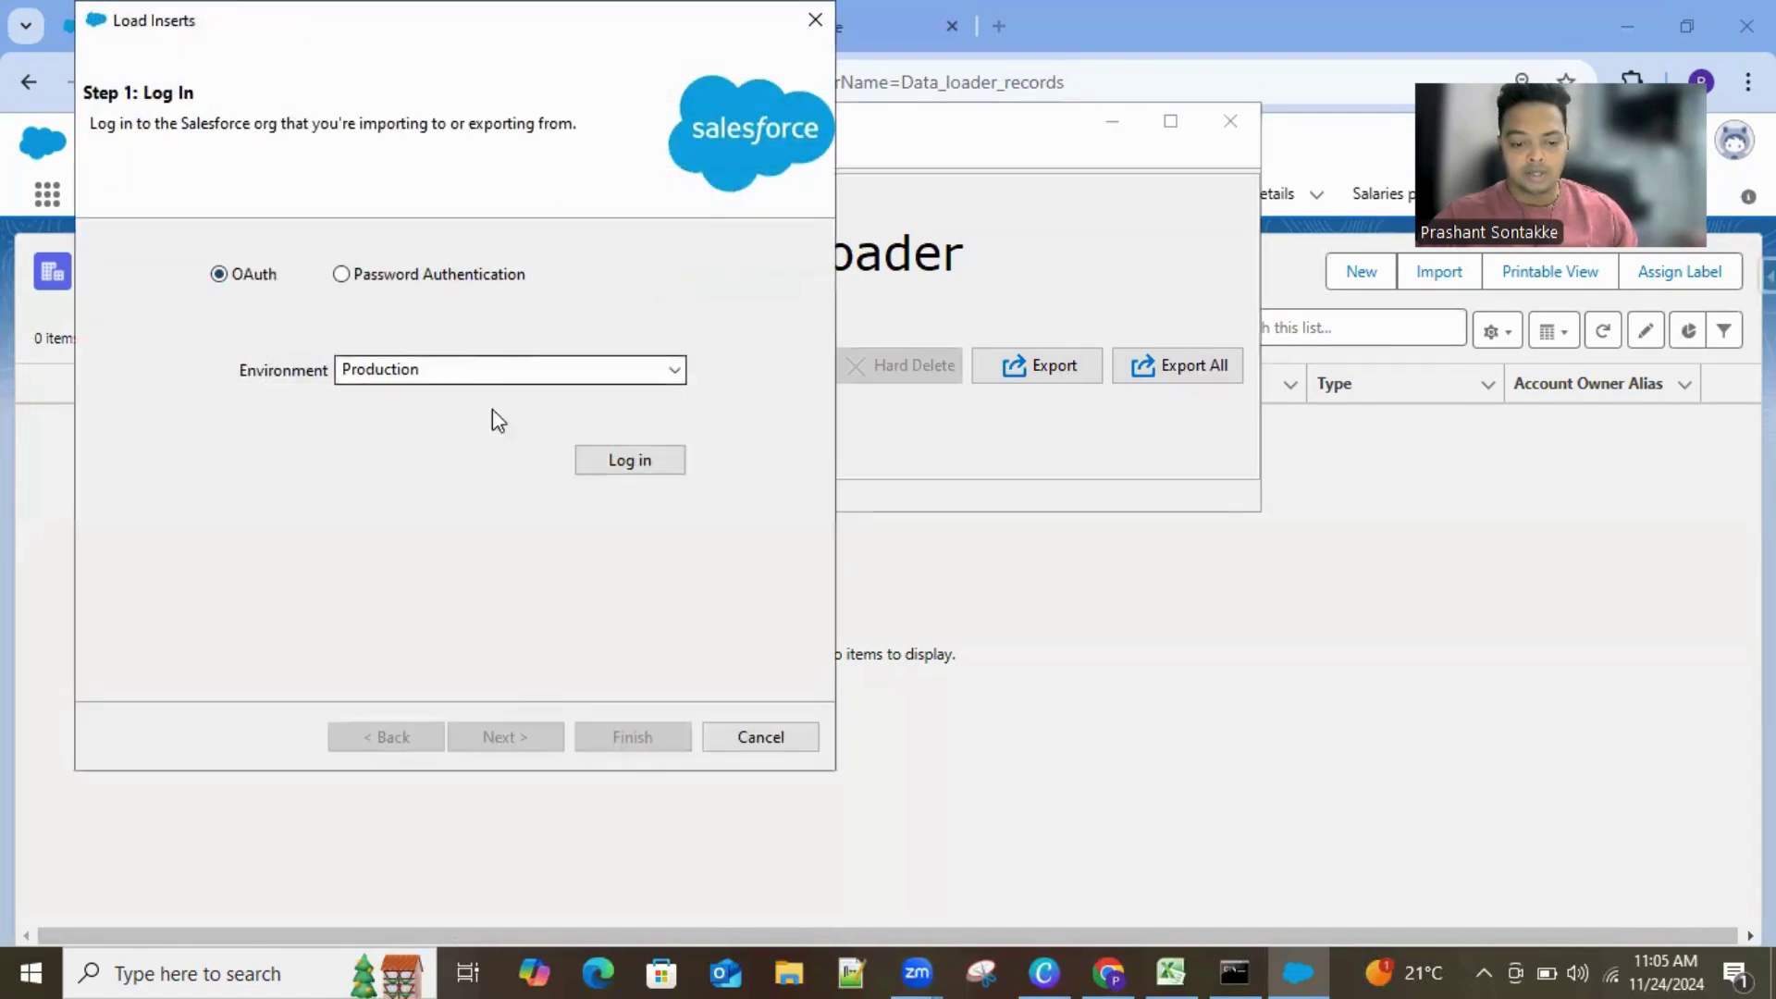
pyautogui.click(635, 462)
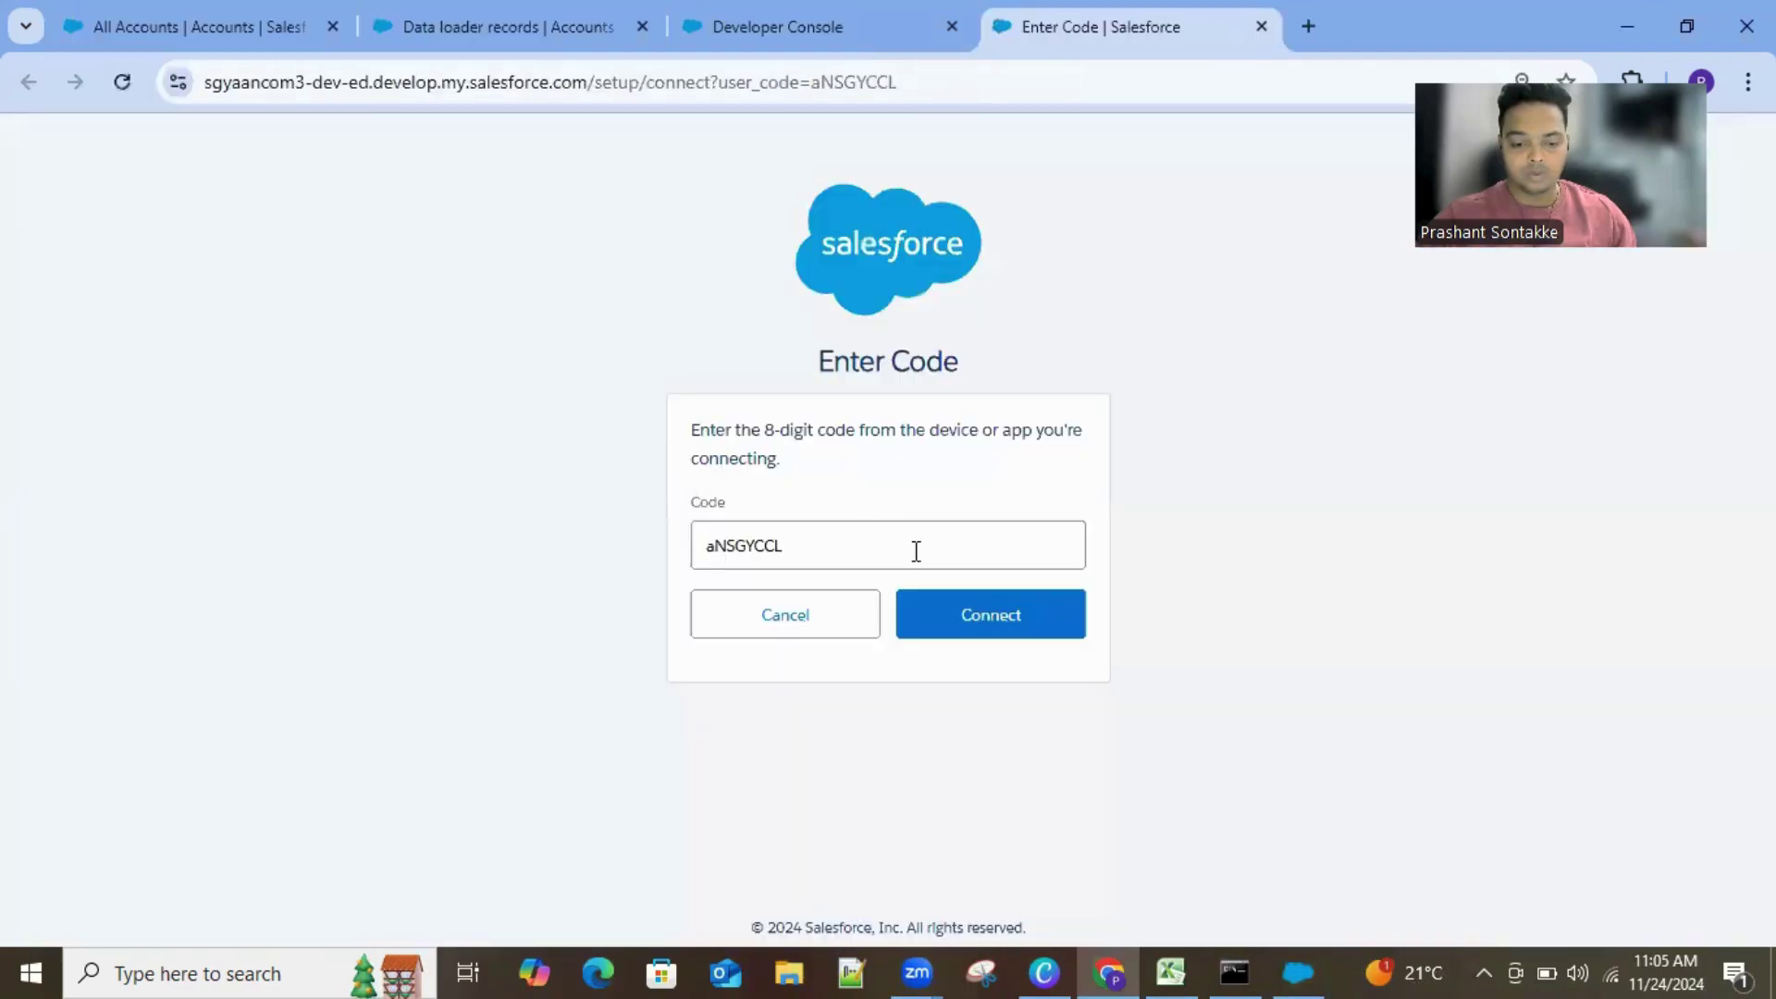
pyautogui.click(986, 622)
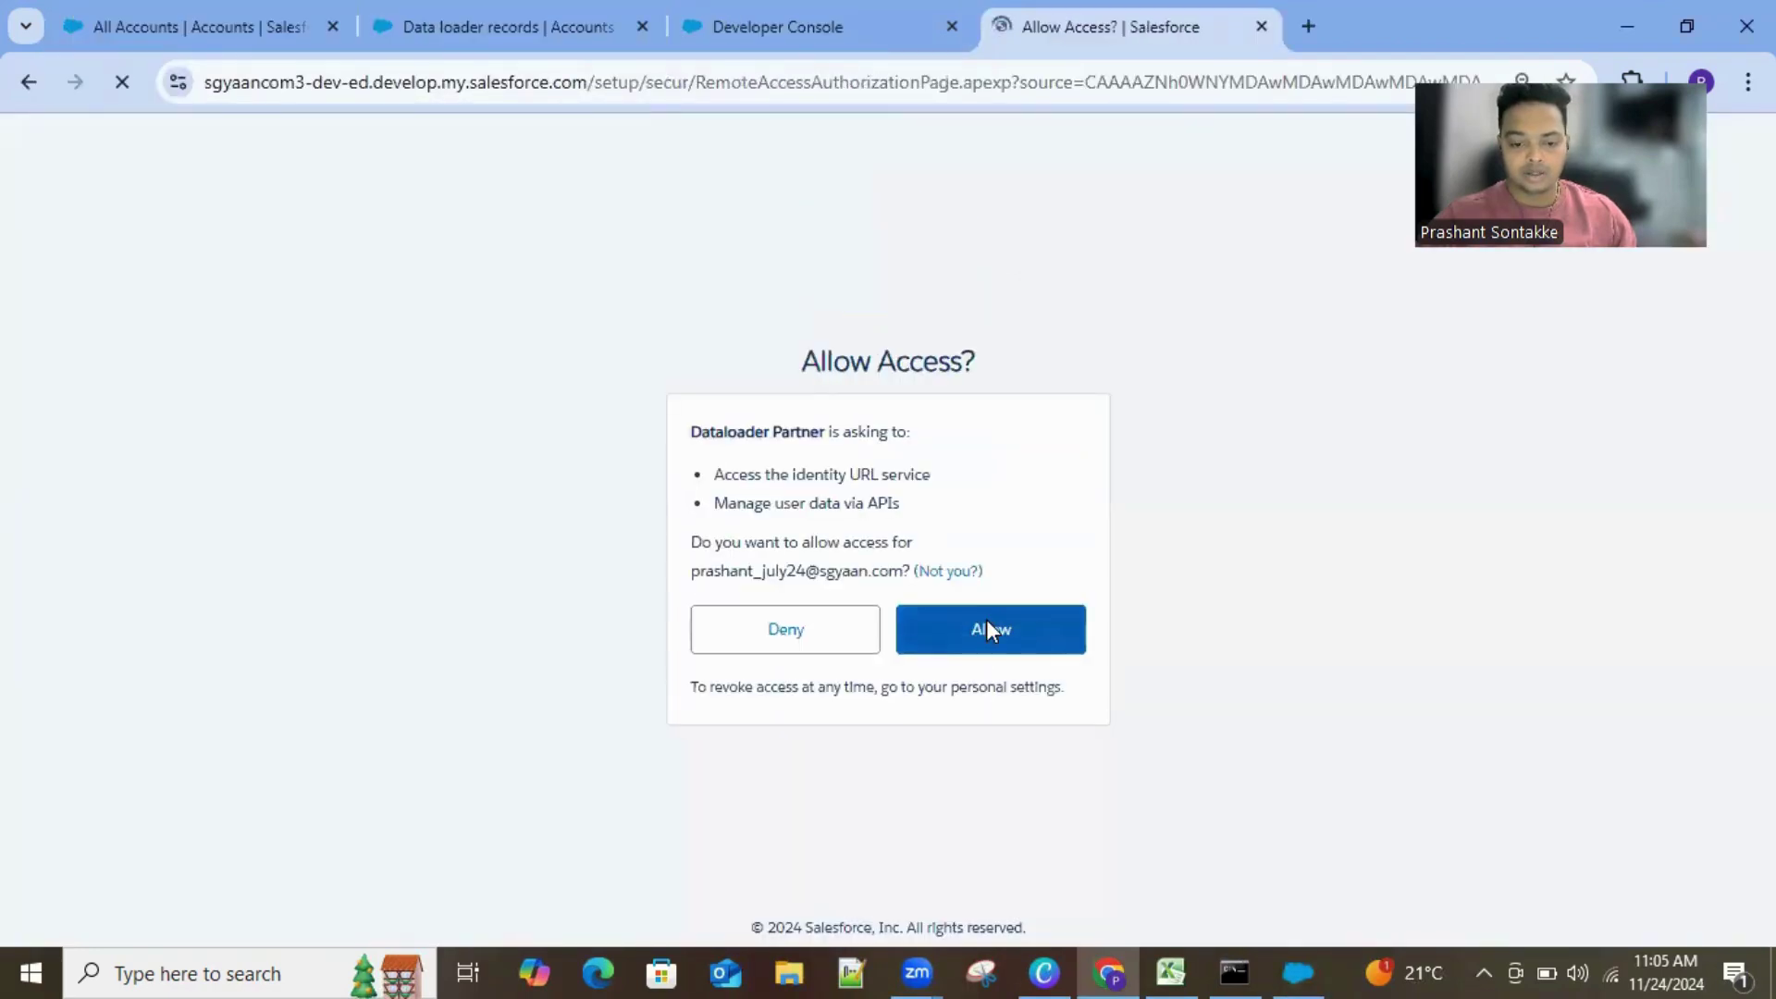
pyautogui.click(997, 632)
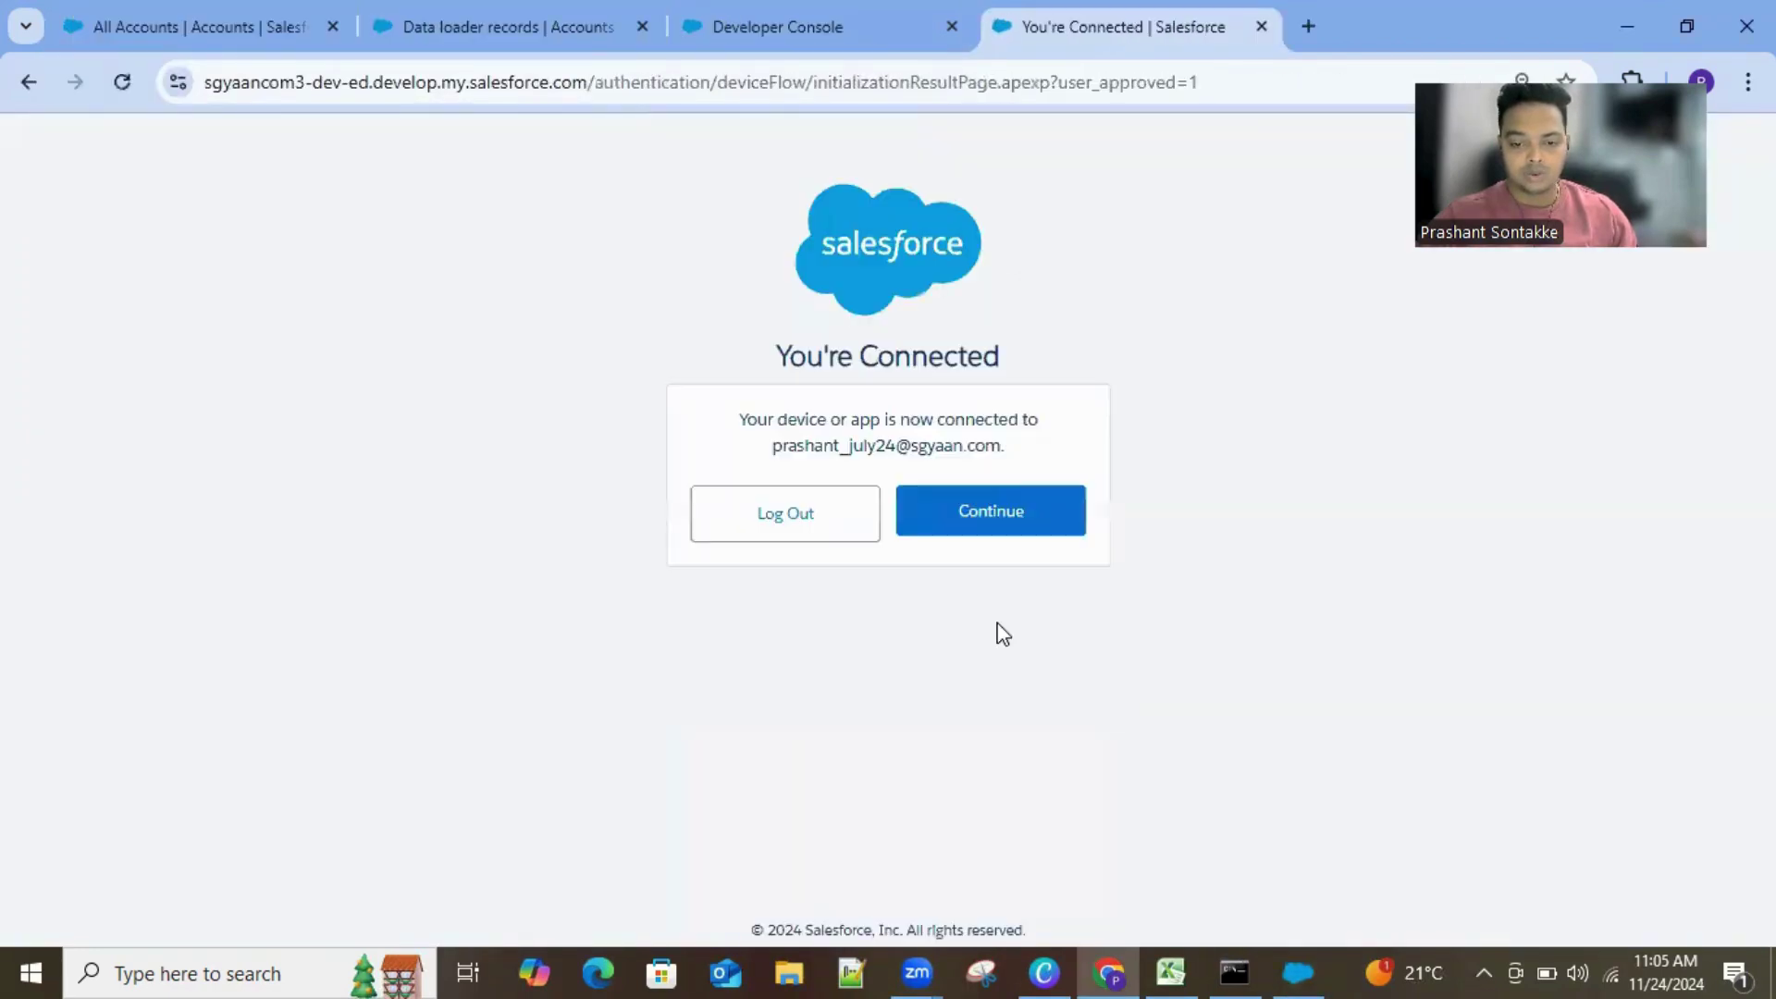
pyautogui.click(982, 506)
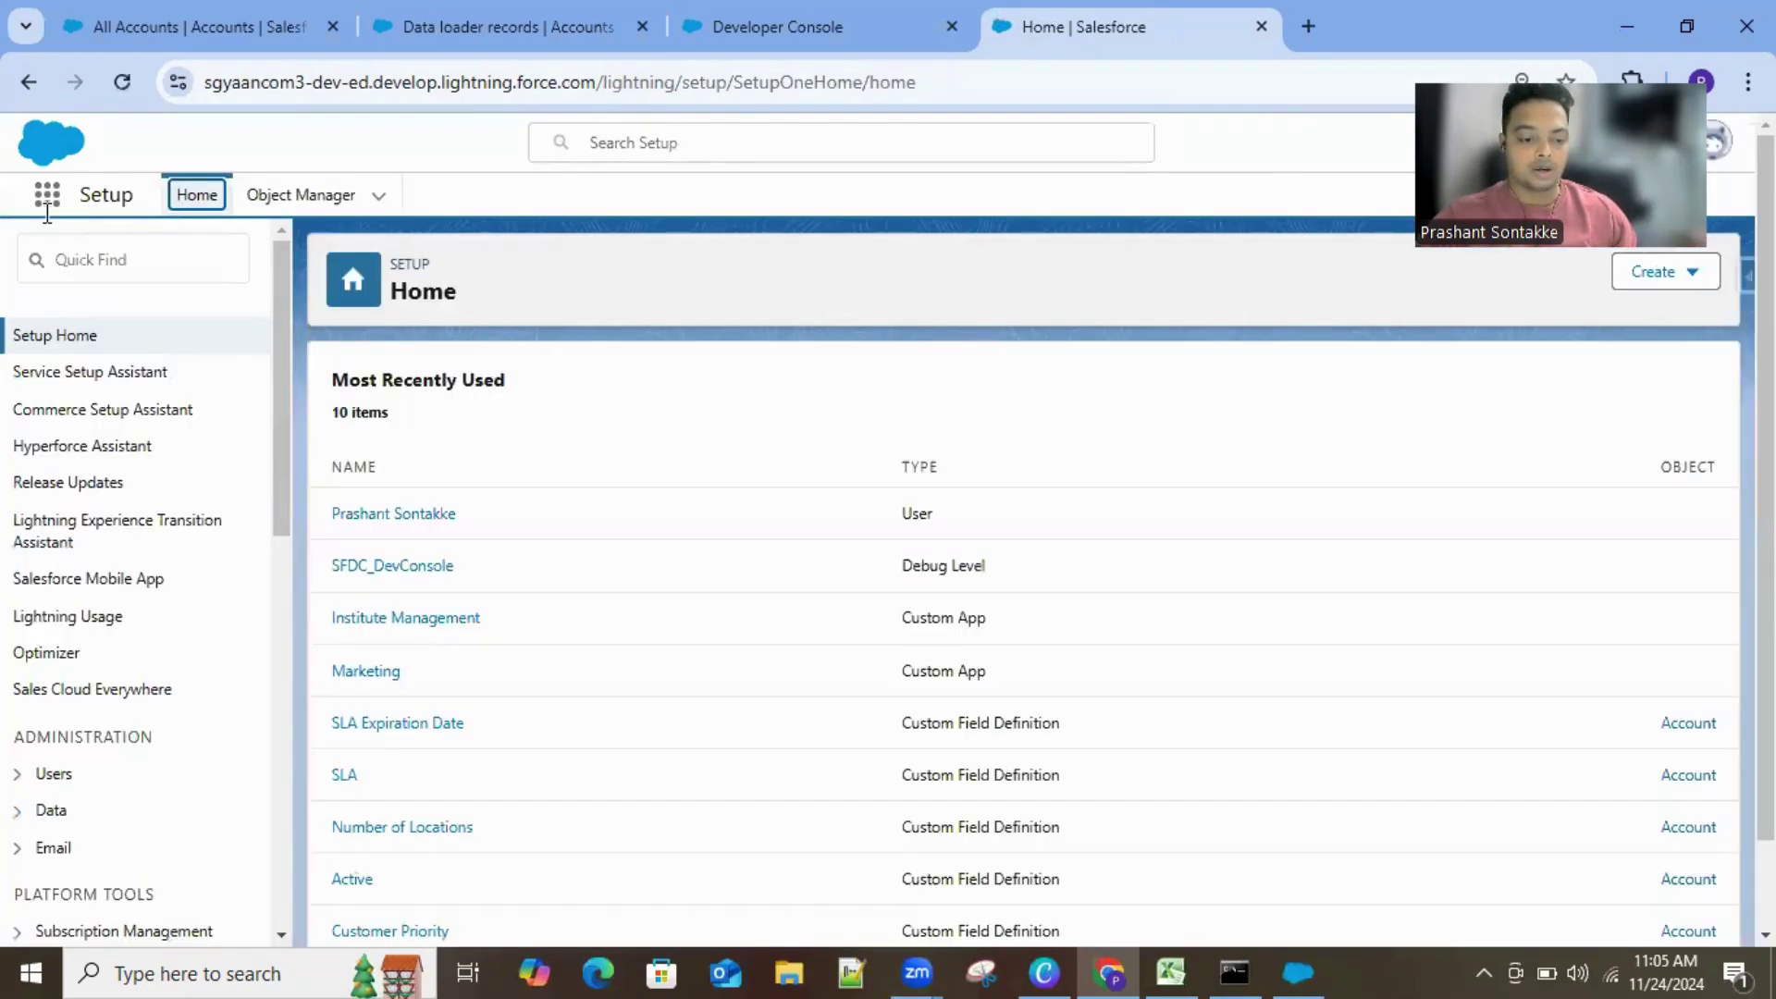
# Step: Switch the open All Accounts page to the Data loader records list view to check its records
pyautogui.click(137, 26)
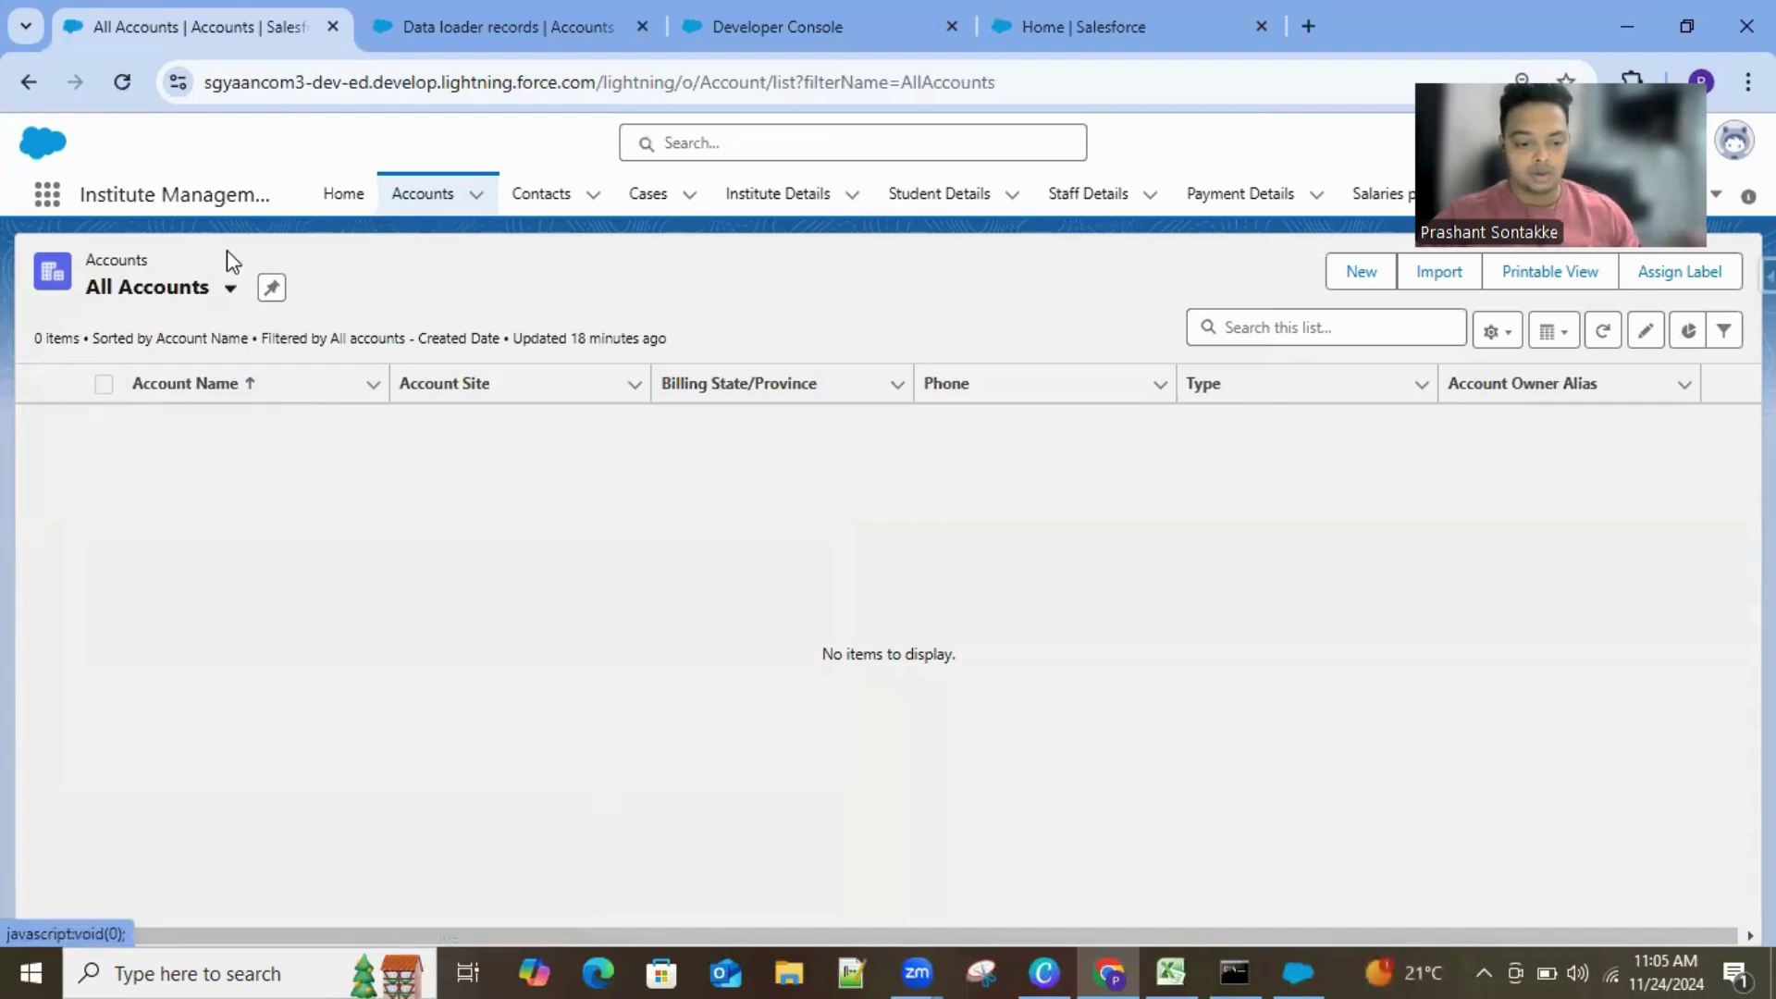
pyautogui.click(231, 287)
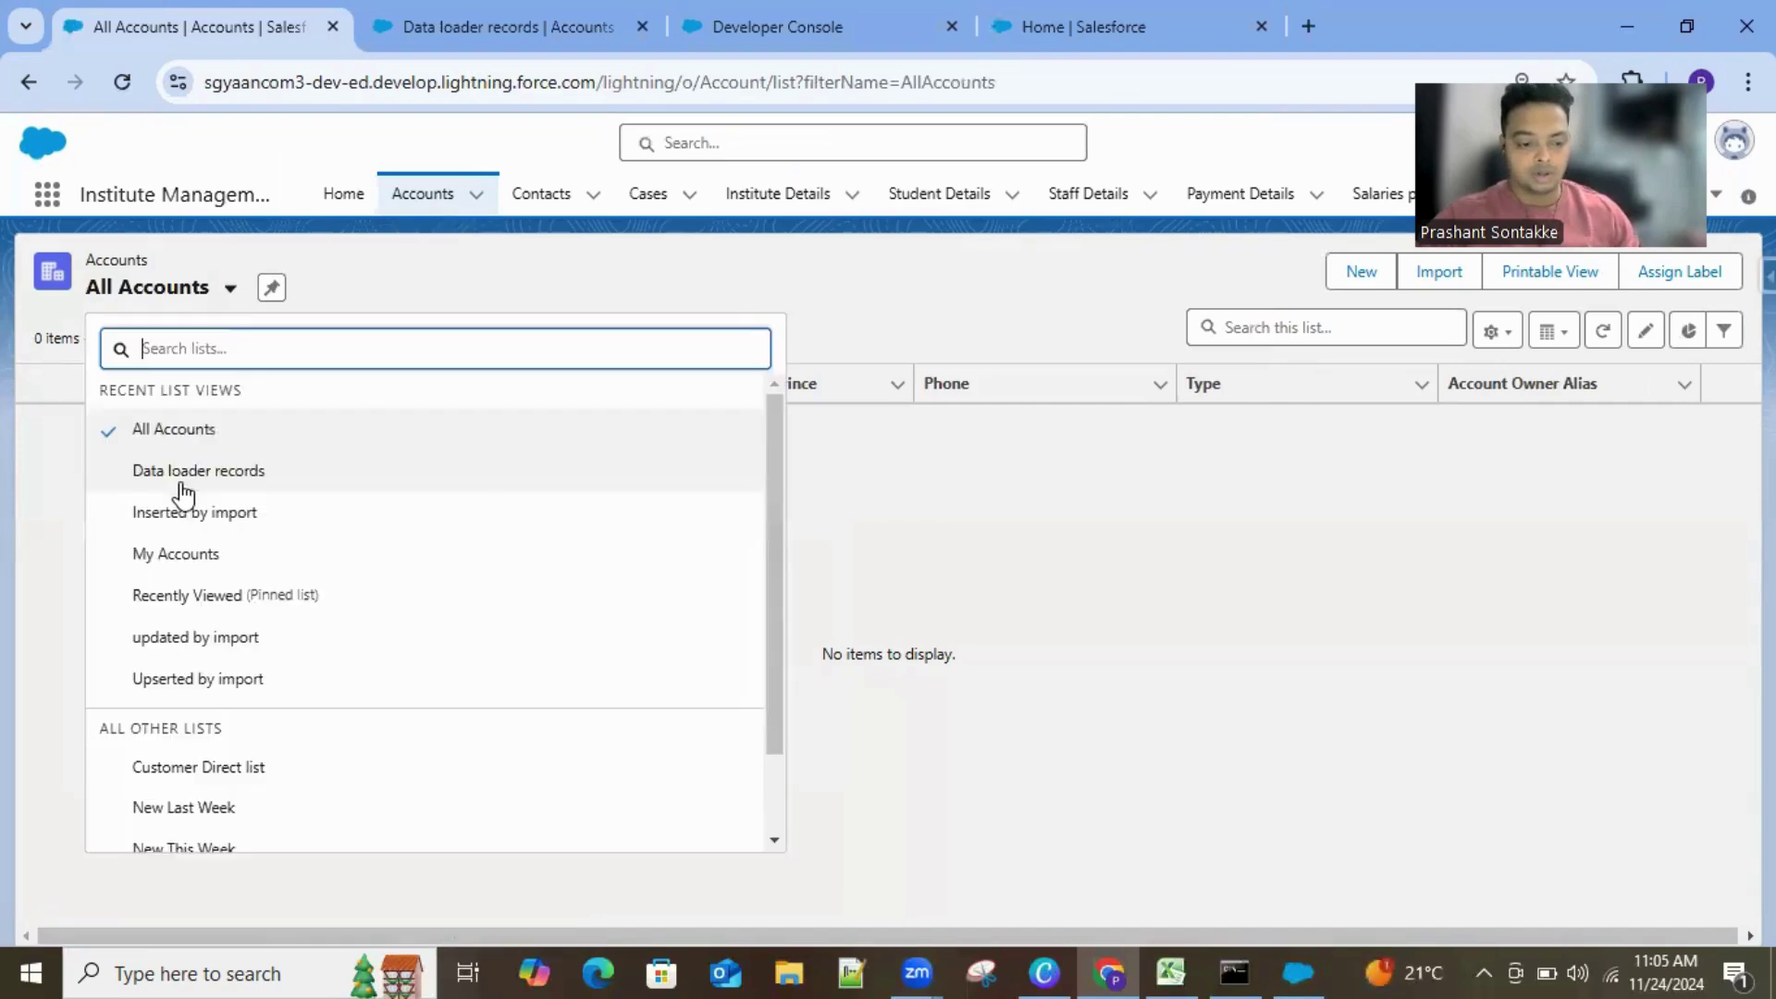
pyautogui.click(242, 468)
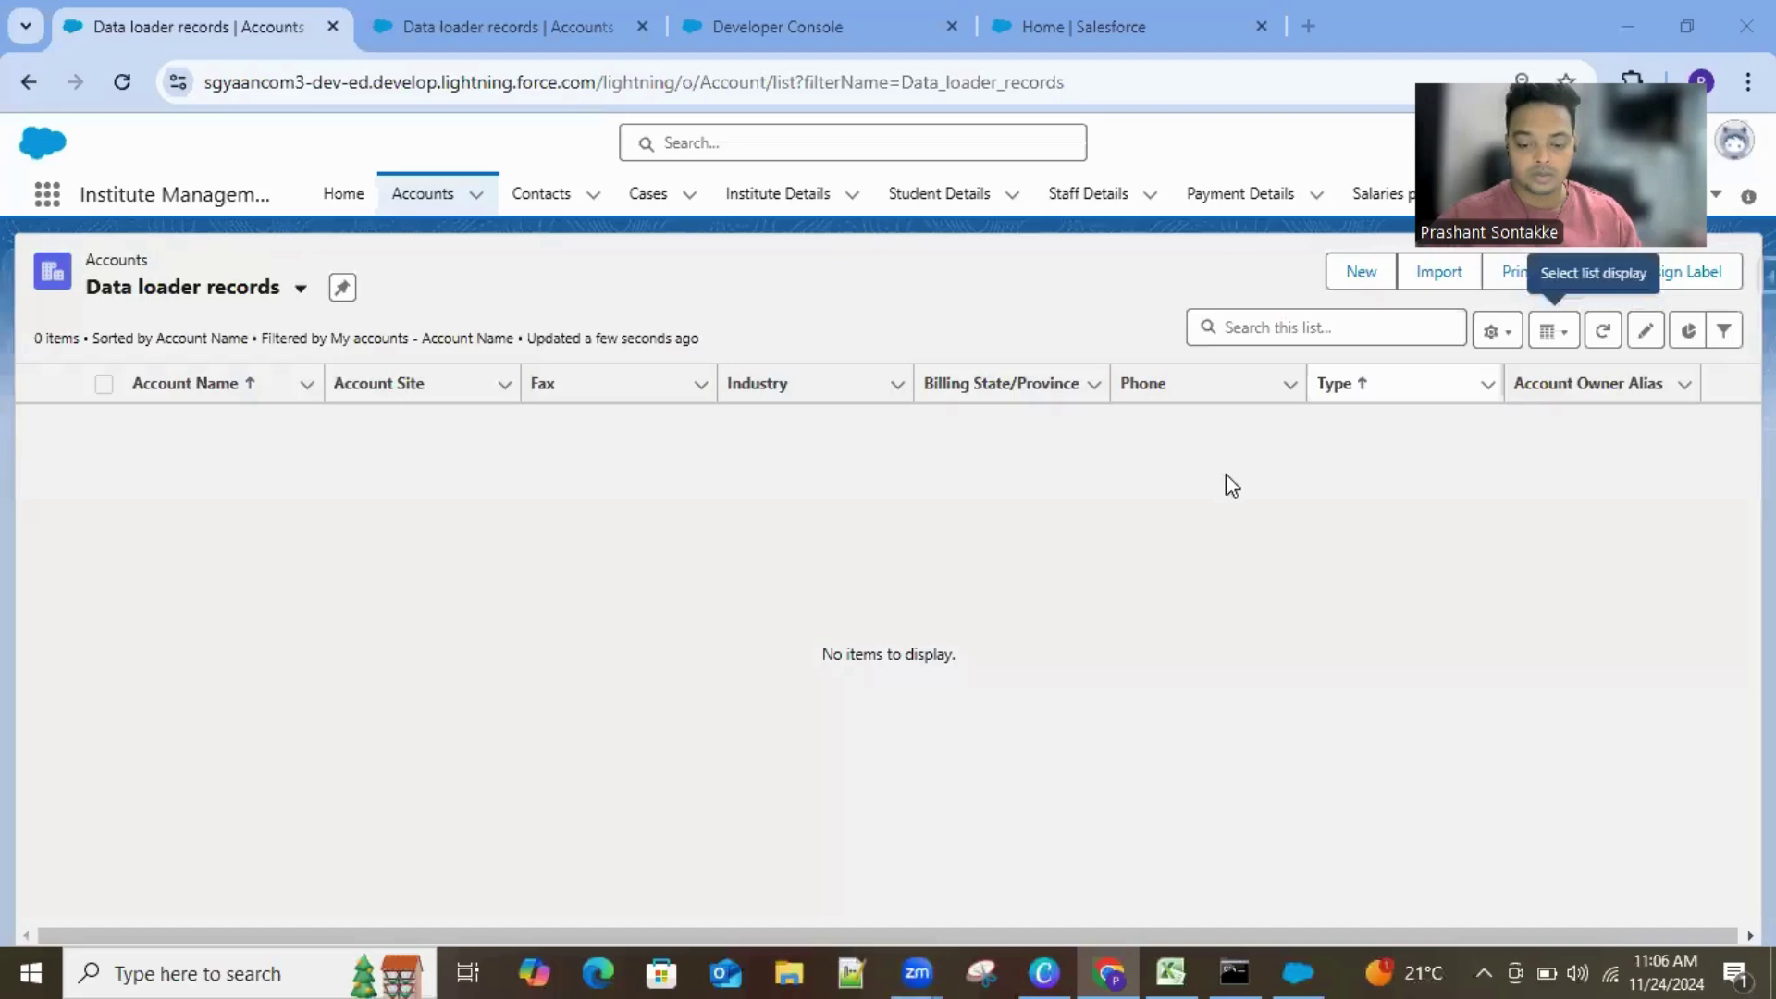
# Step: In Data Loader, select the Account object and choose the AccountDataLoader_Insertopearation CSV from the Desktop, checking the file name against the Excel sheet
pyautogui.click(1287, 962)
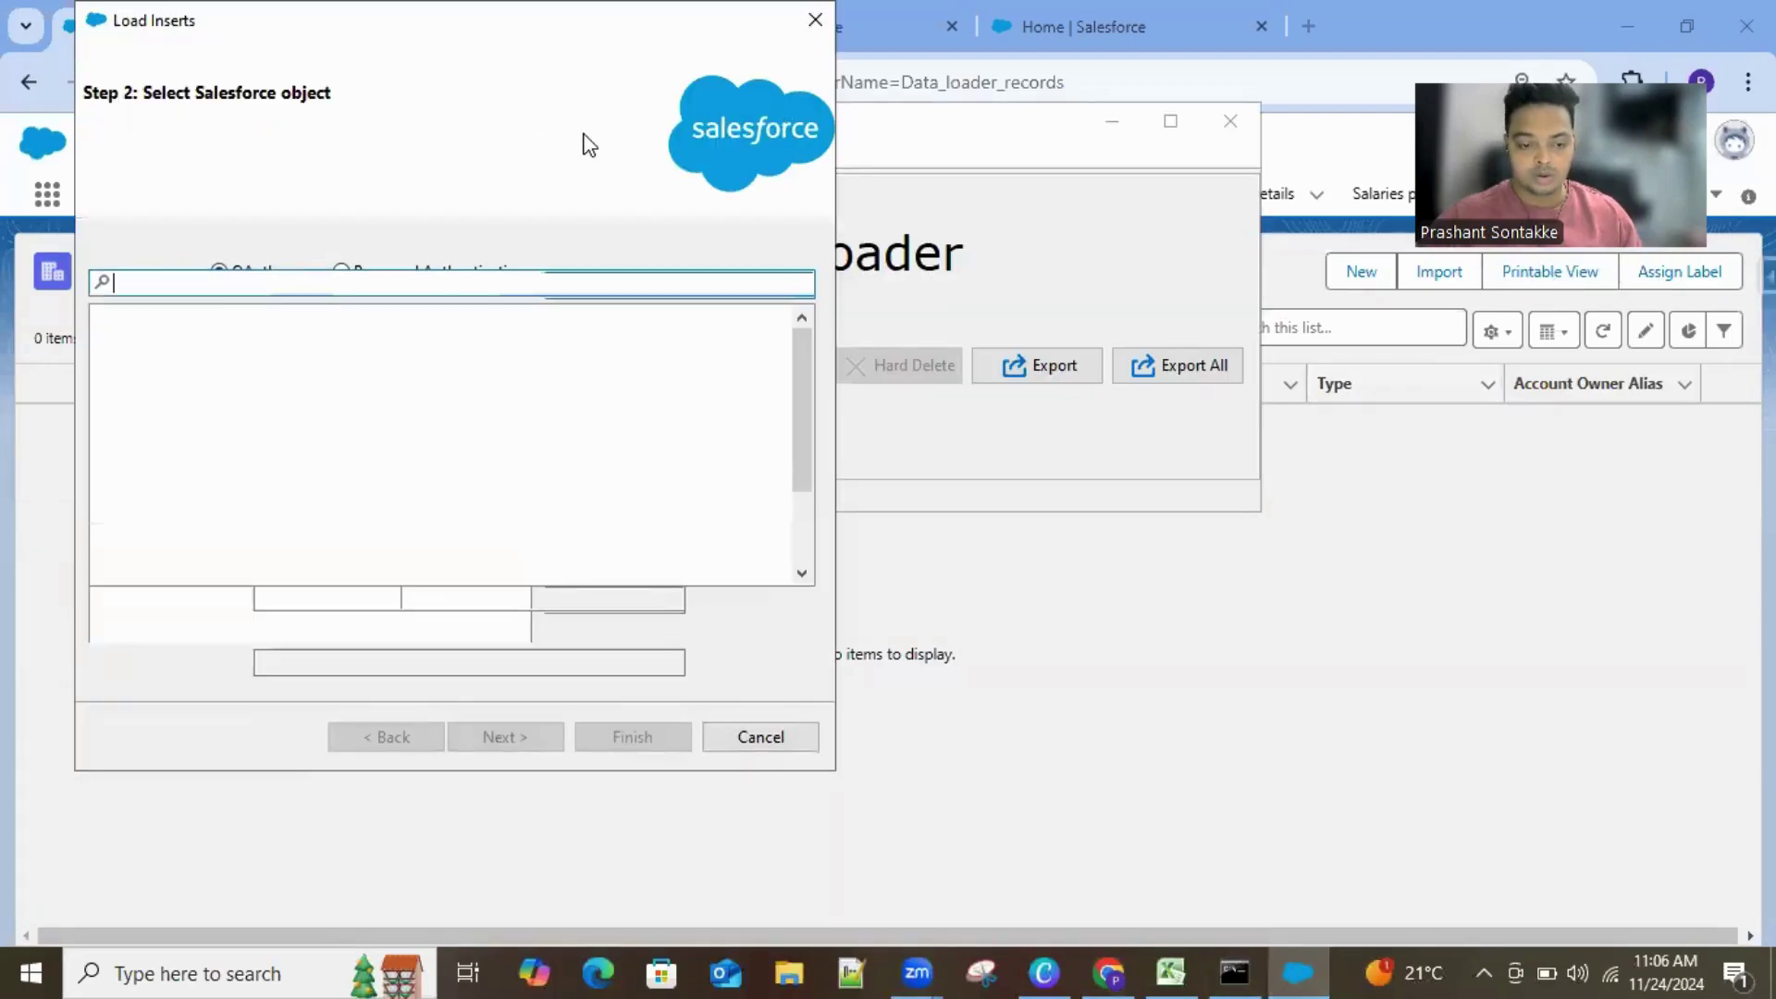
pyautogui.click(197, 316)
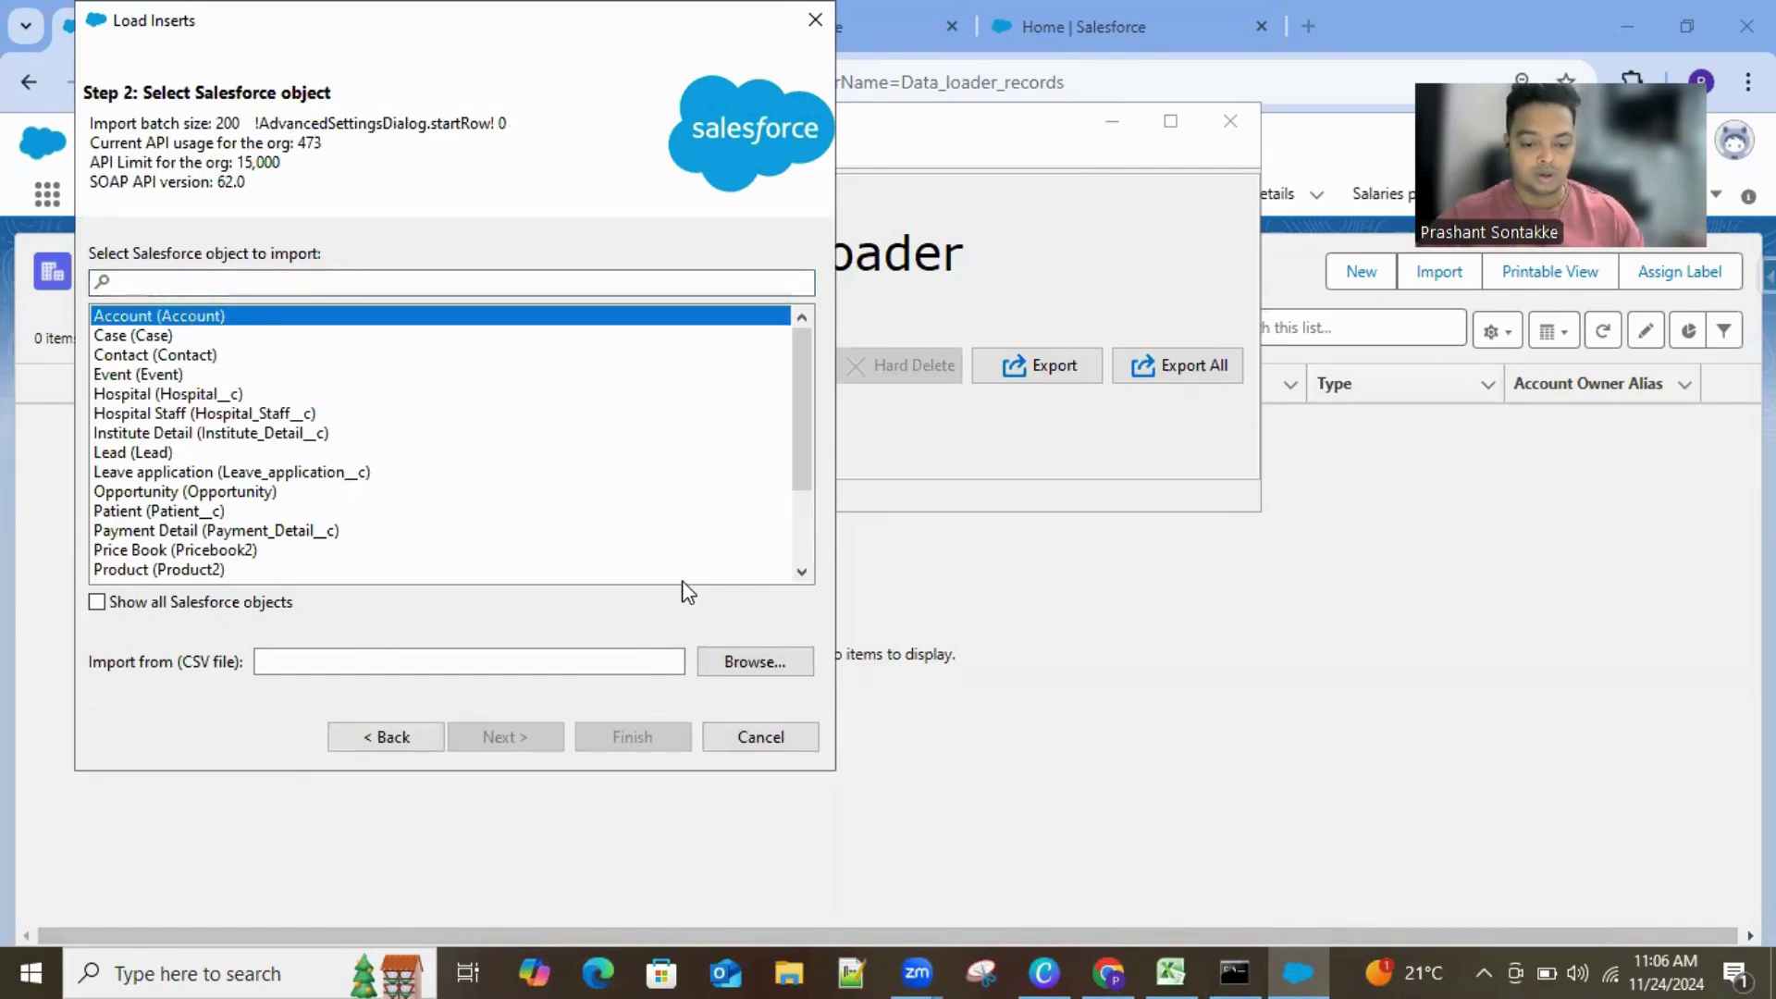
pyautogui.click(754, 661)
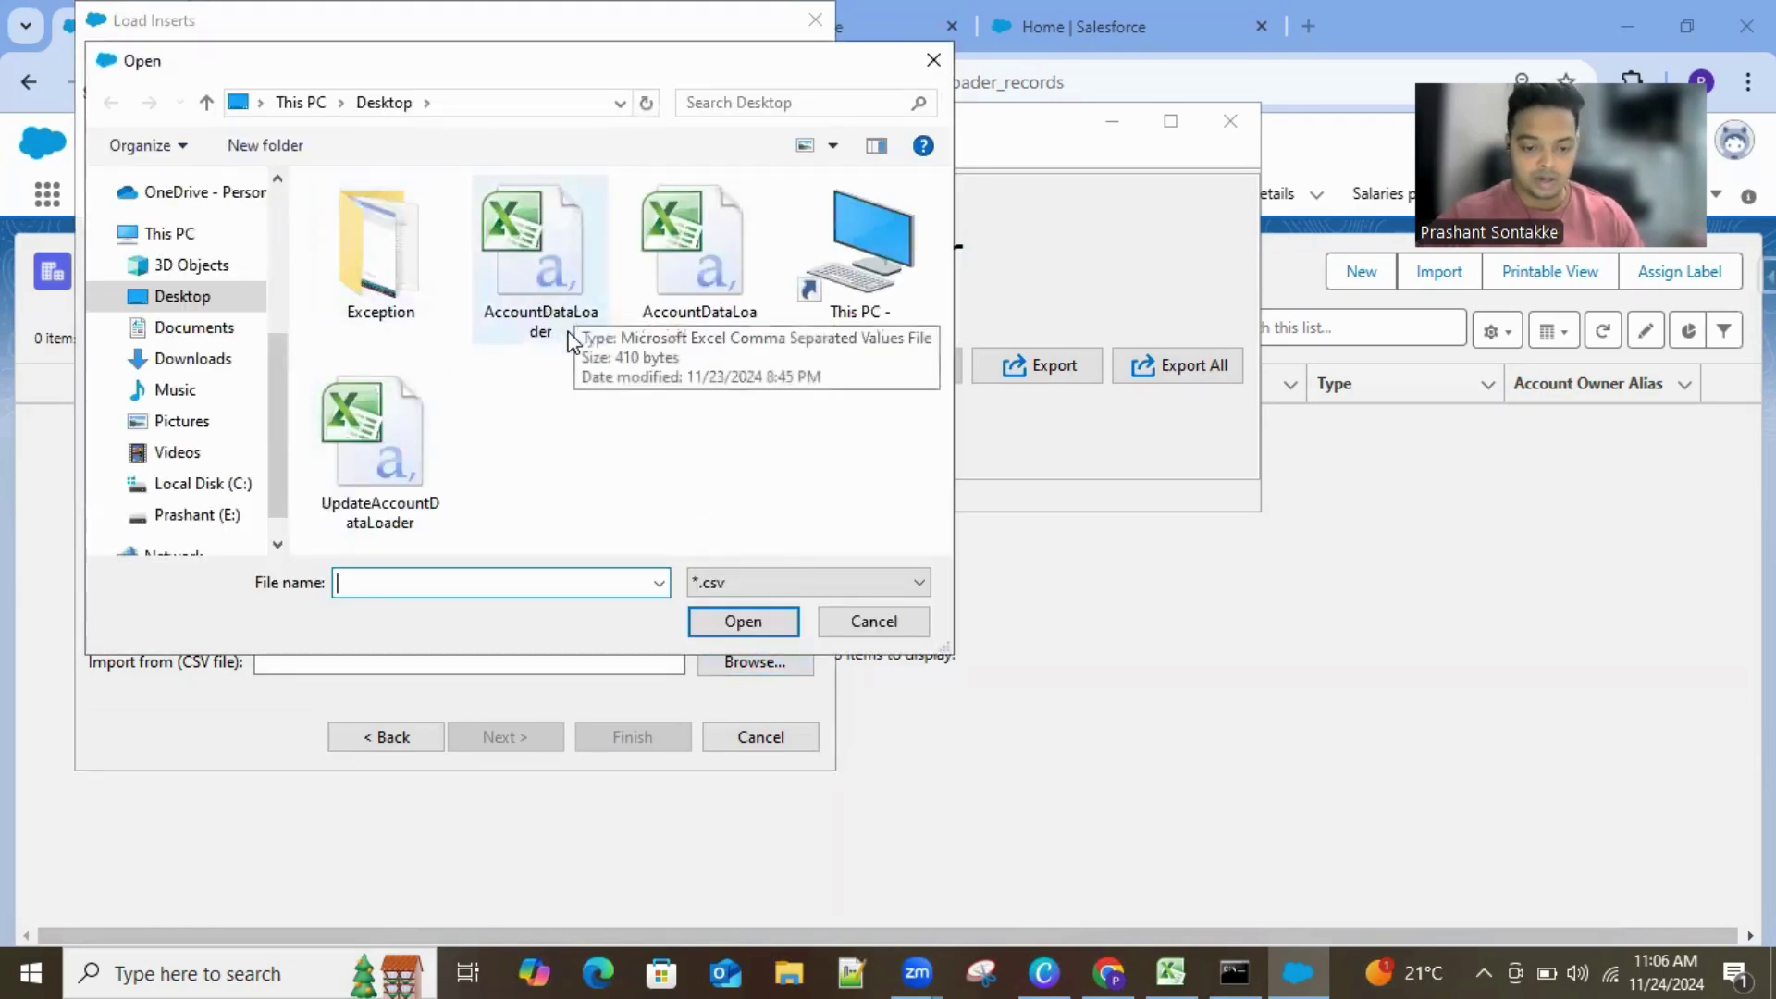
pyautogui.click(1173, 971)
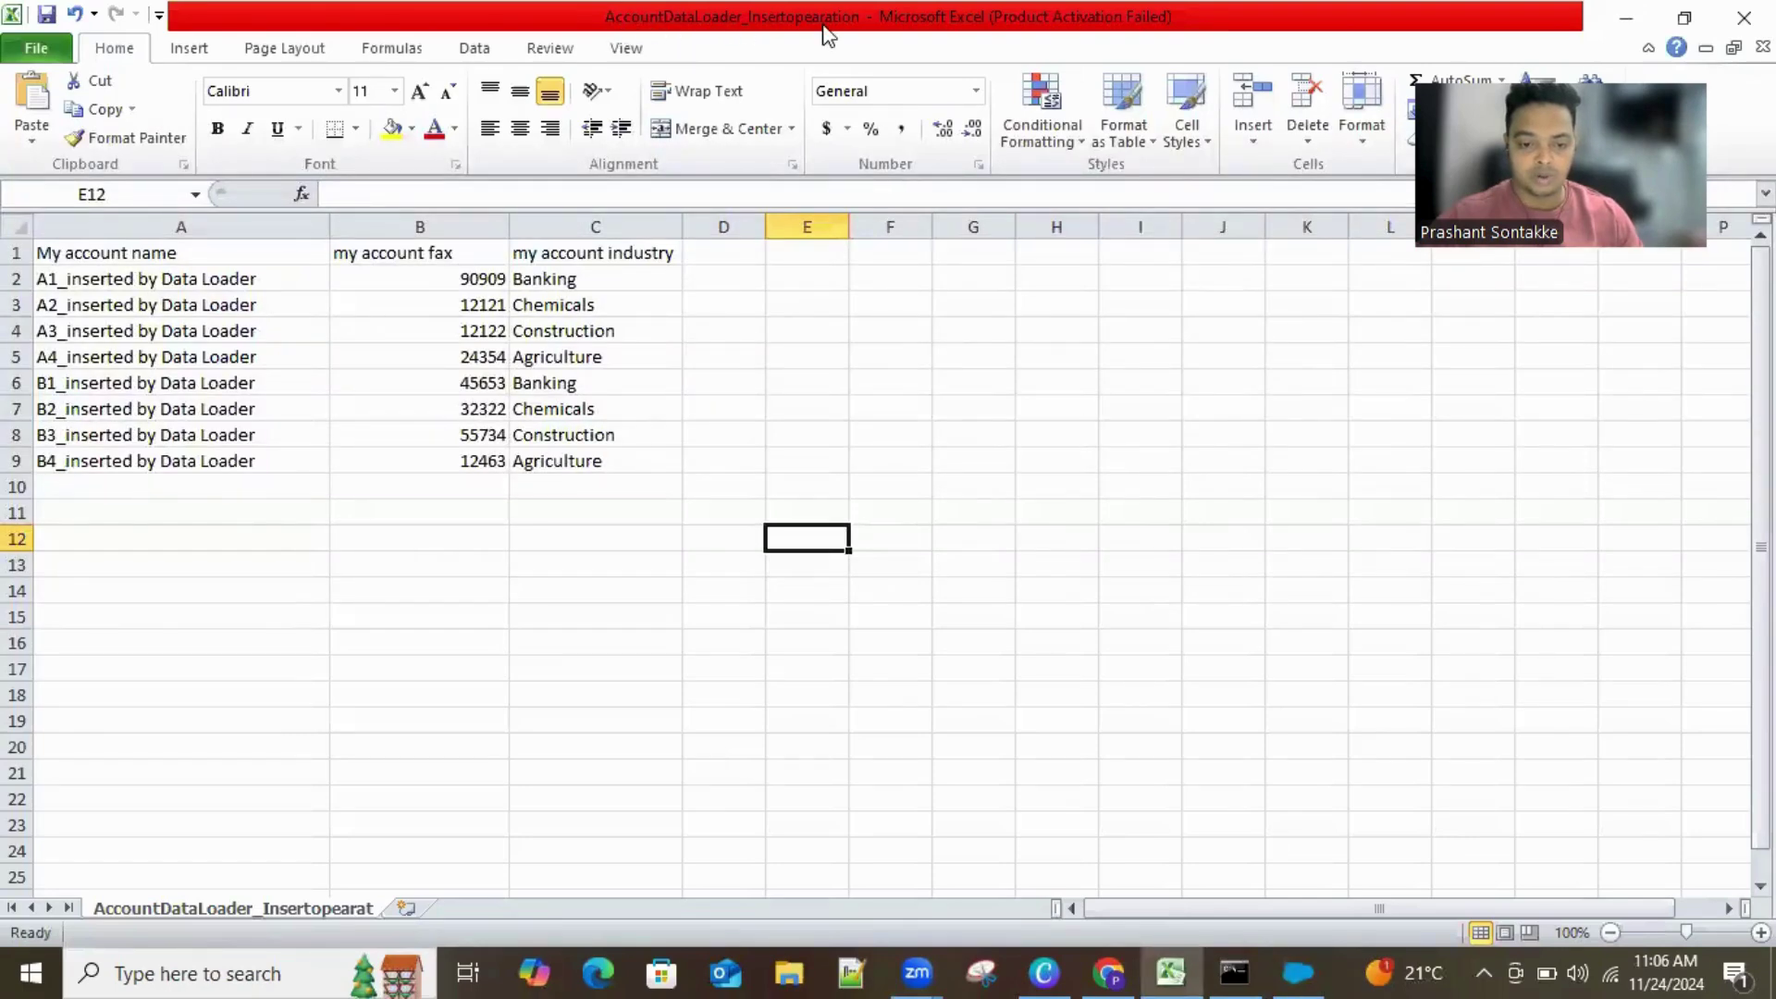
pyautogui.click(1618, 19)
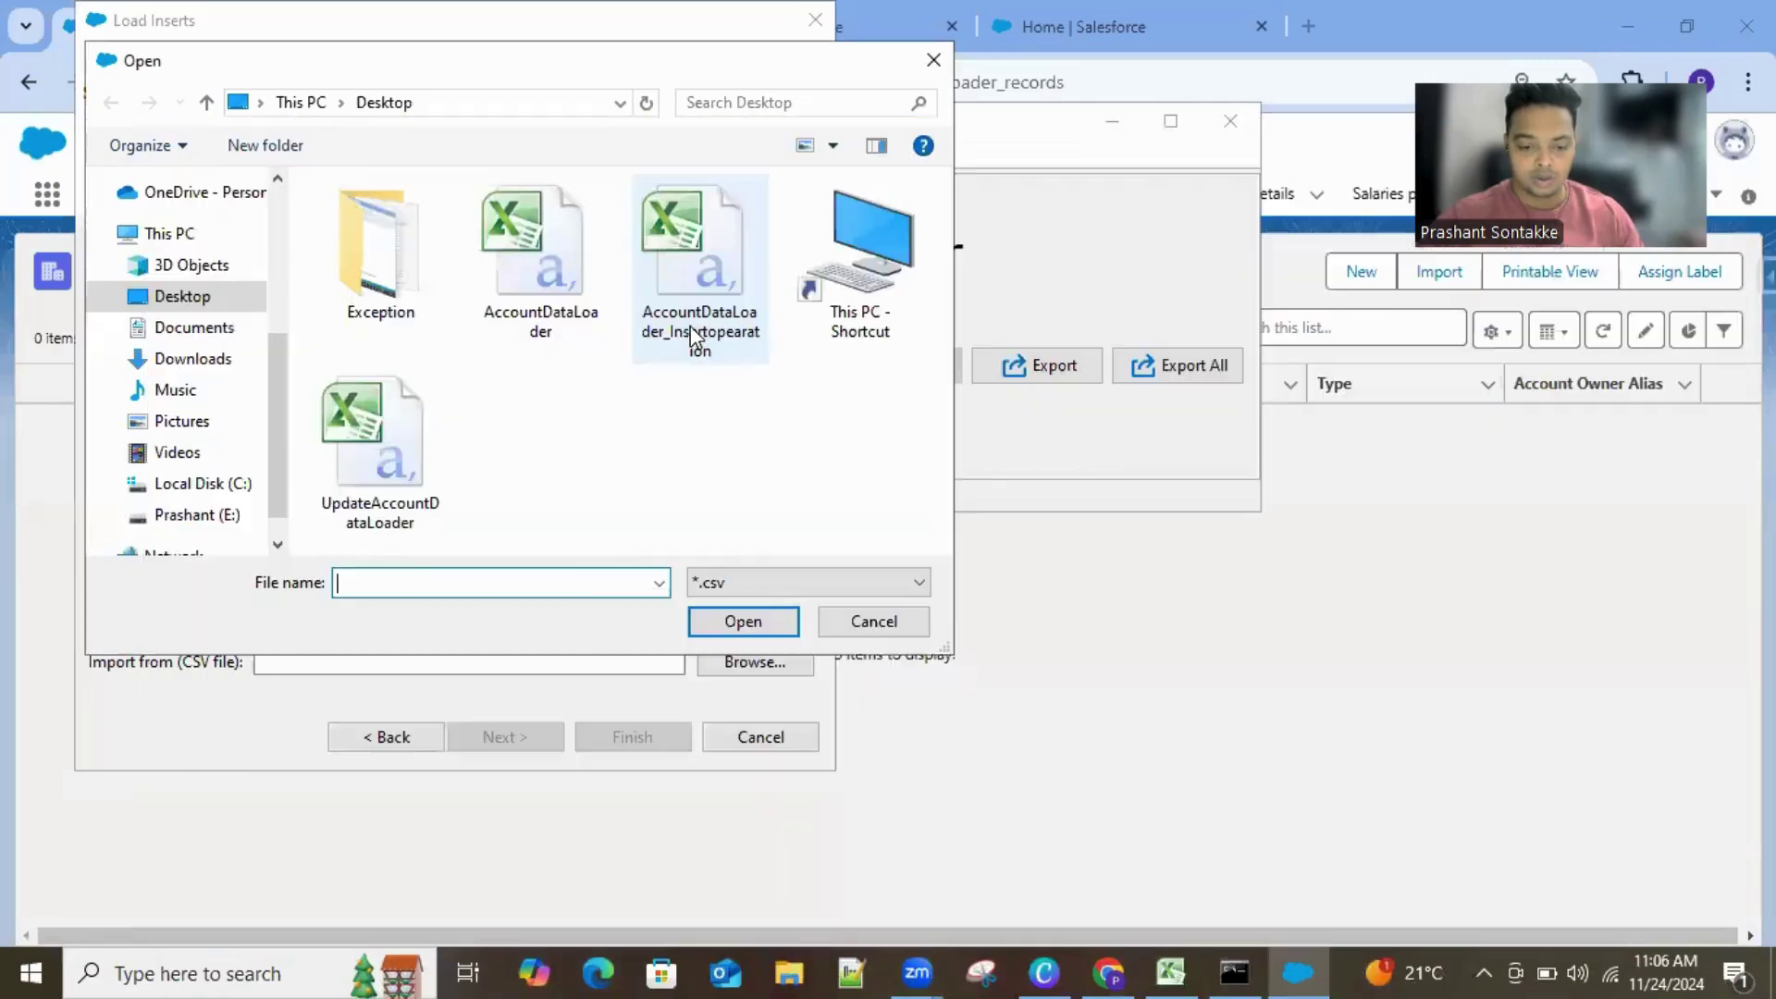
pyautogui.click(700, 268)
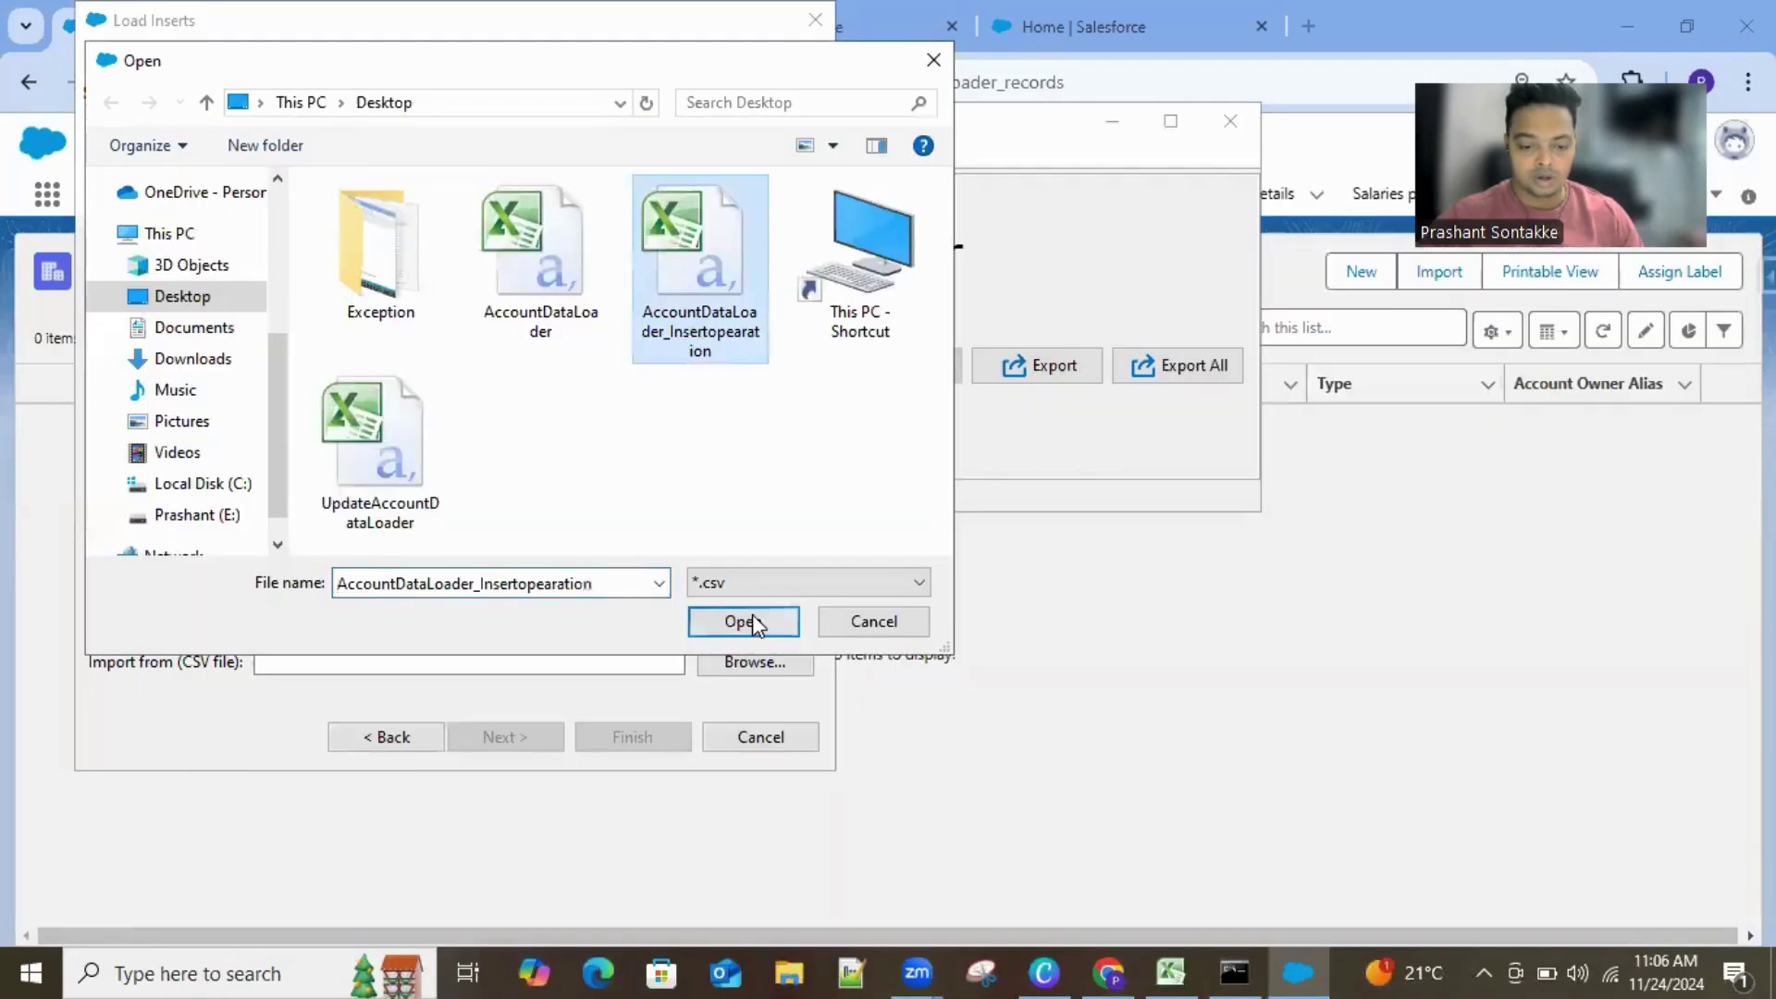
pyautogui.click(752, 622)
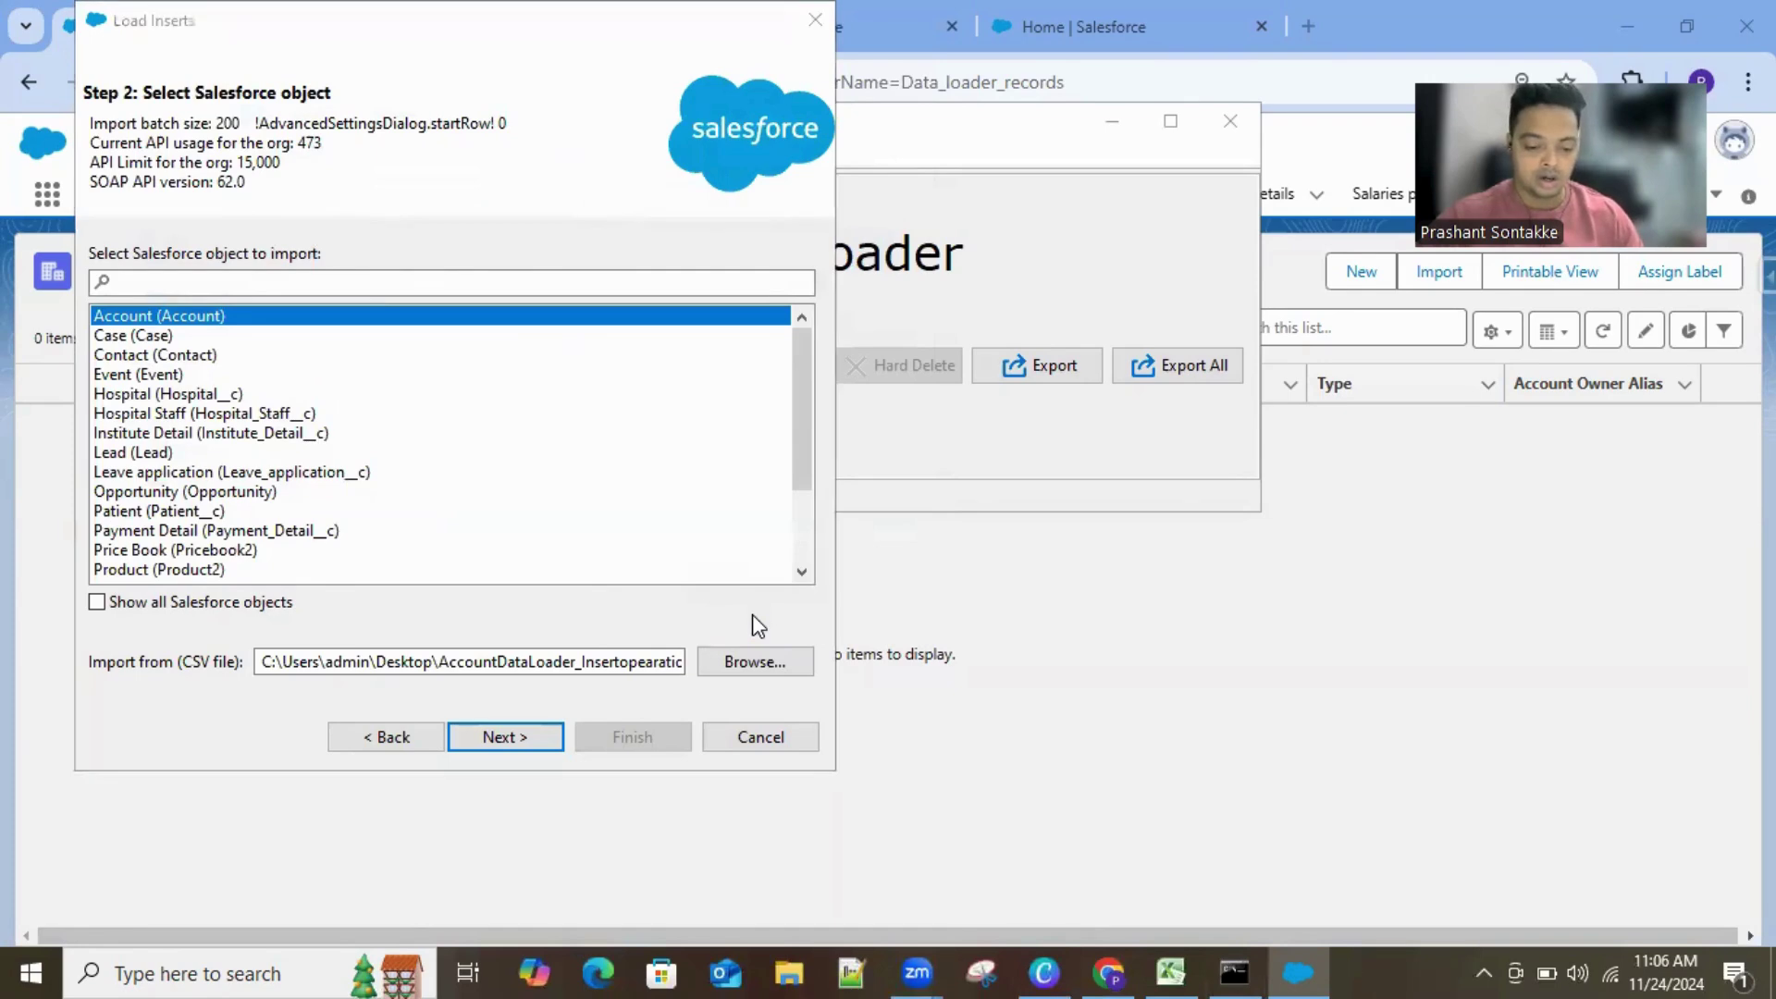
# Step: Accept the data selection and continue past the optional lookup relationships without selecting any, up to the mapping stage
pyautogui.click(506, 736)
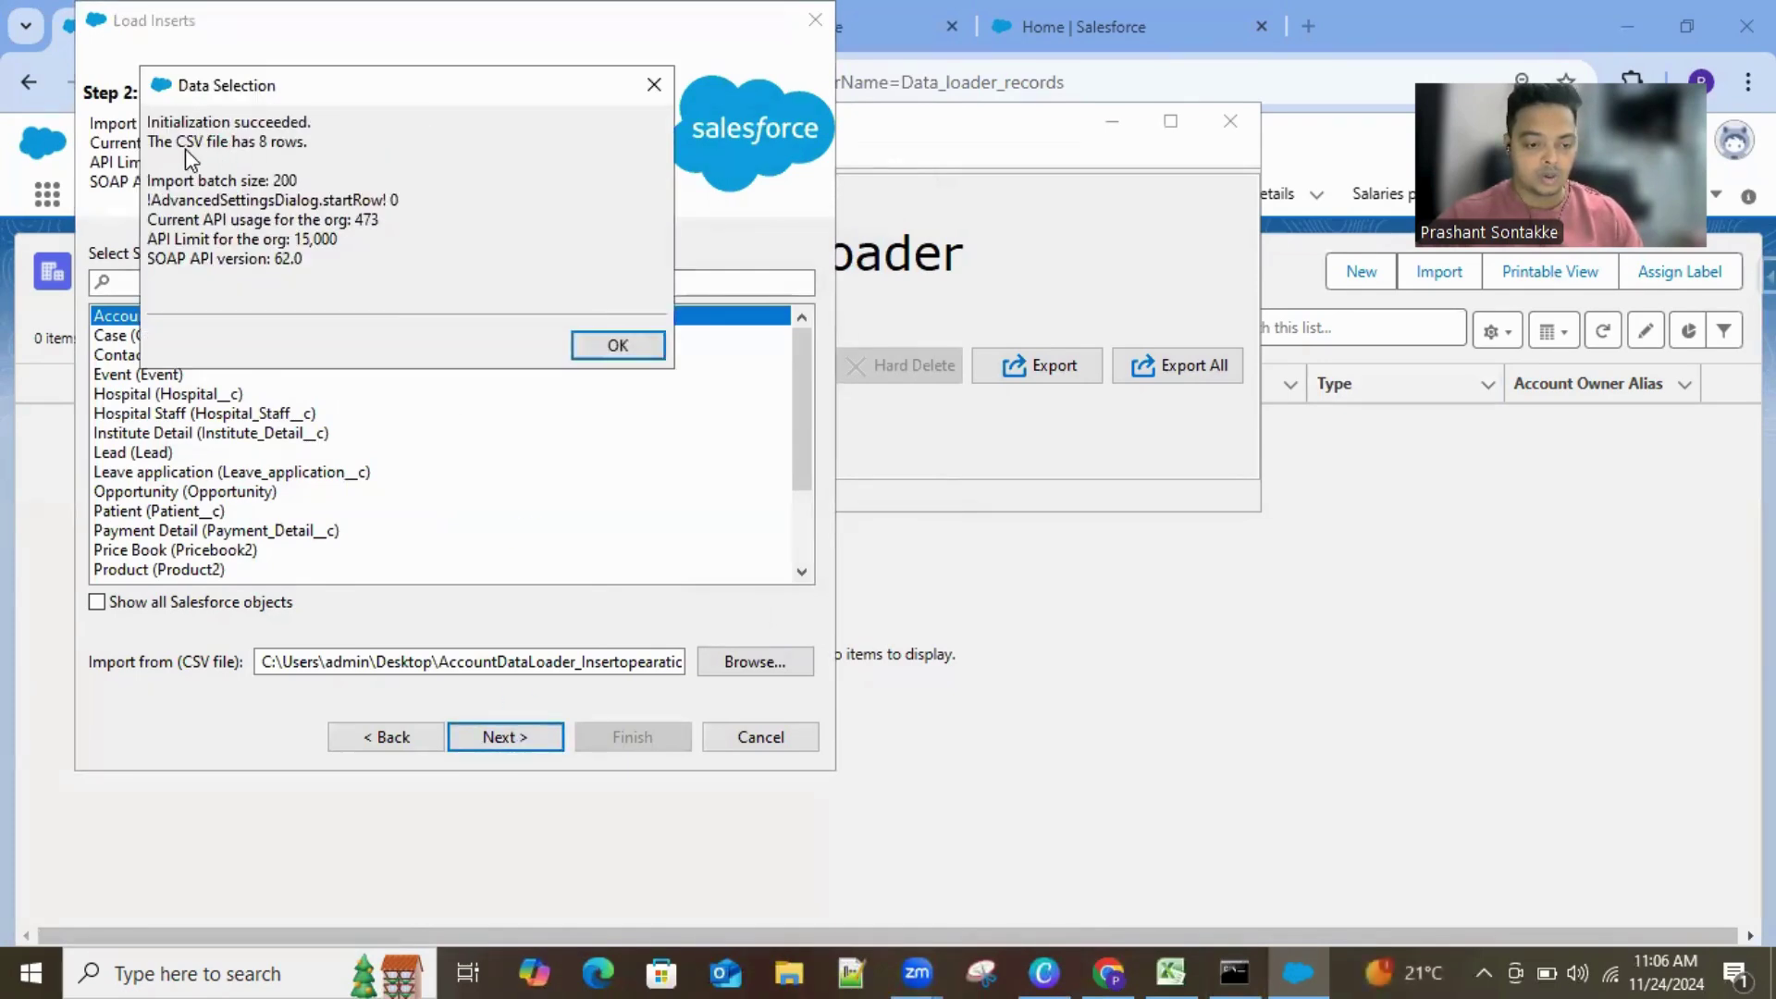
pyautogui.click(614, 346)
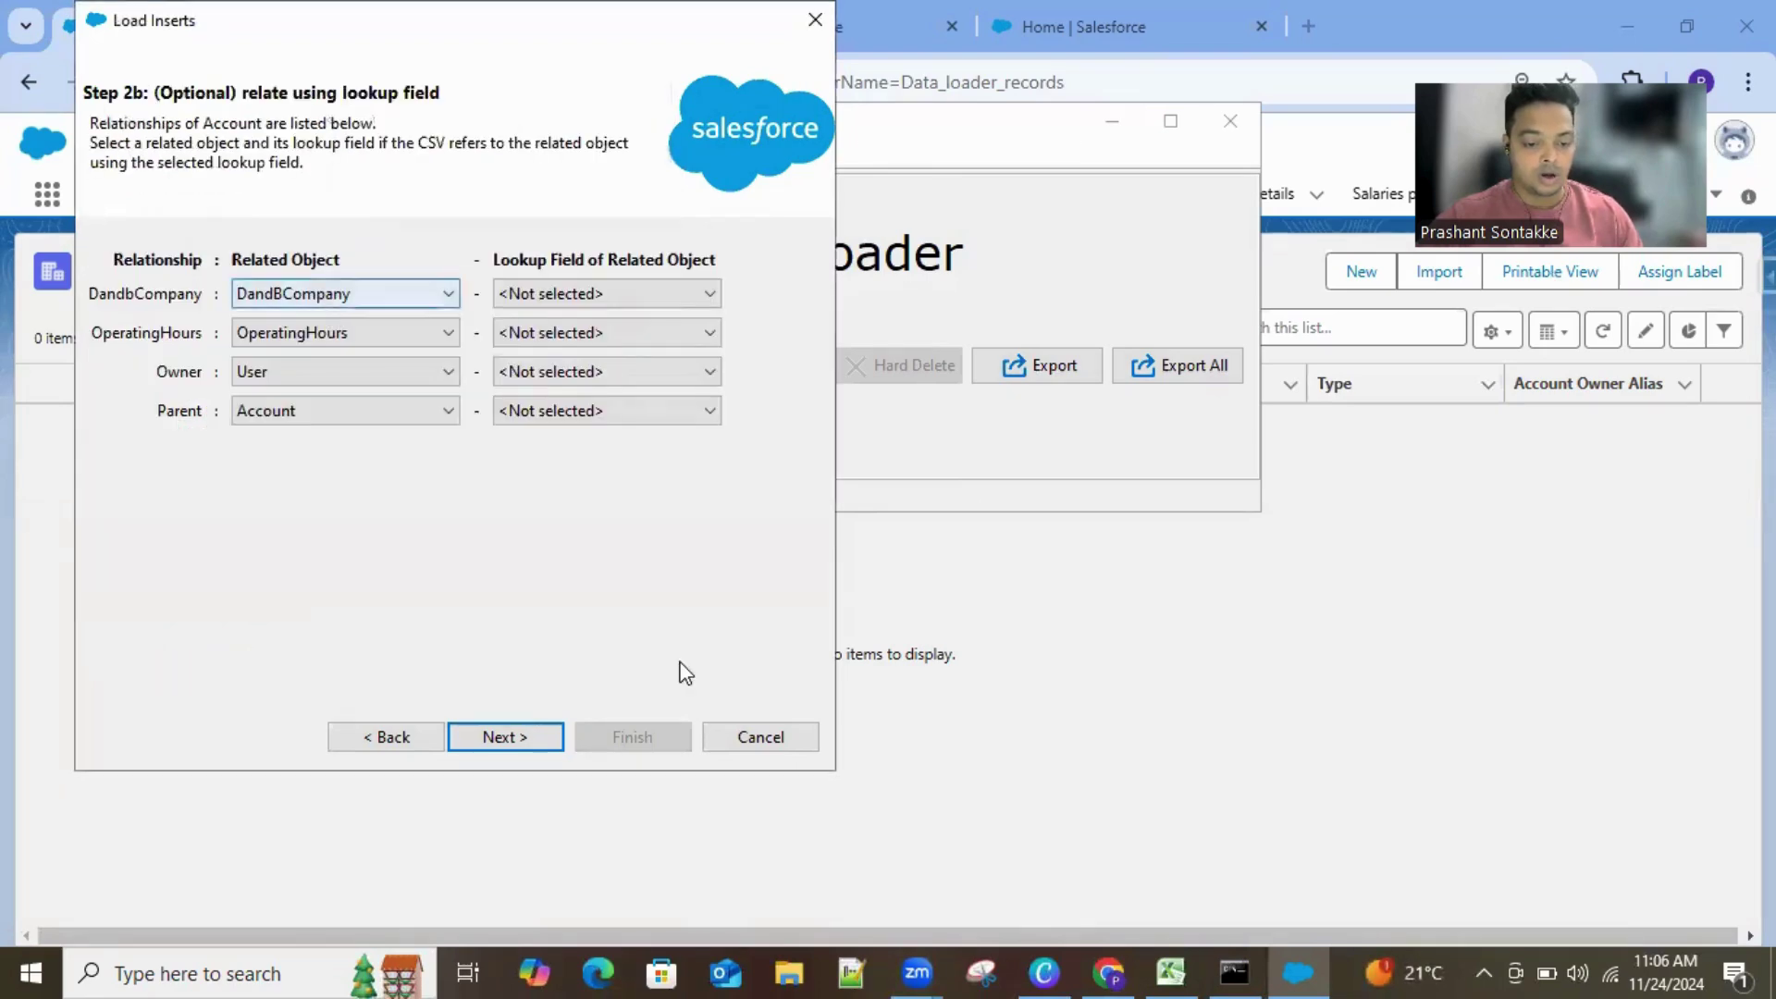
pyautogui.click(546, 737)
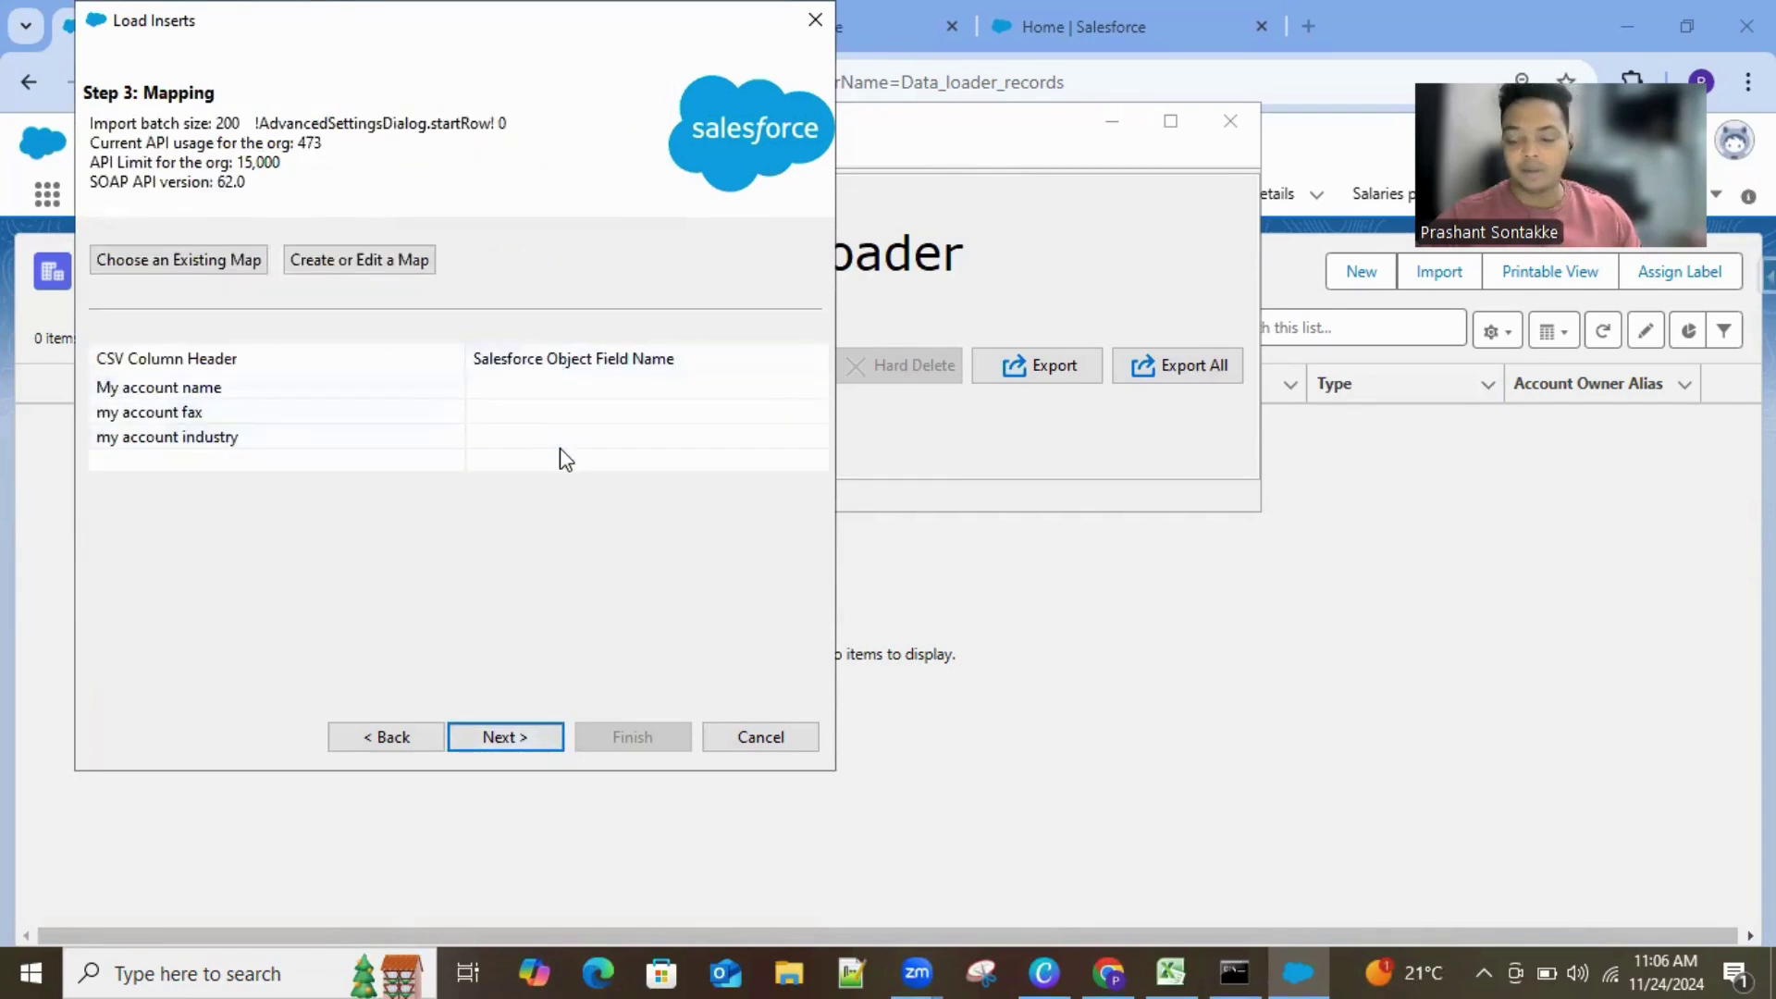
# Step: Load an existing field map for the CSV columns, then open and close the mapping editor
pyautogui.click(157, 269)
pyautogui.click(553, 313)
pyautogui.click(769, 633)
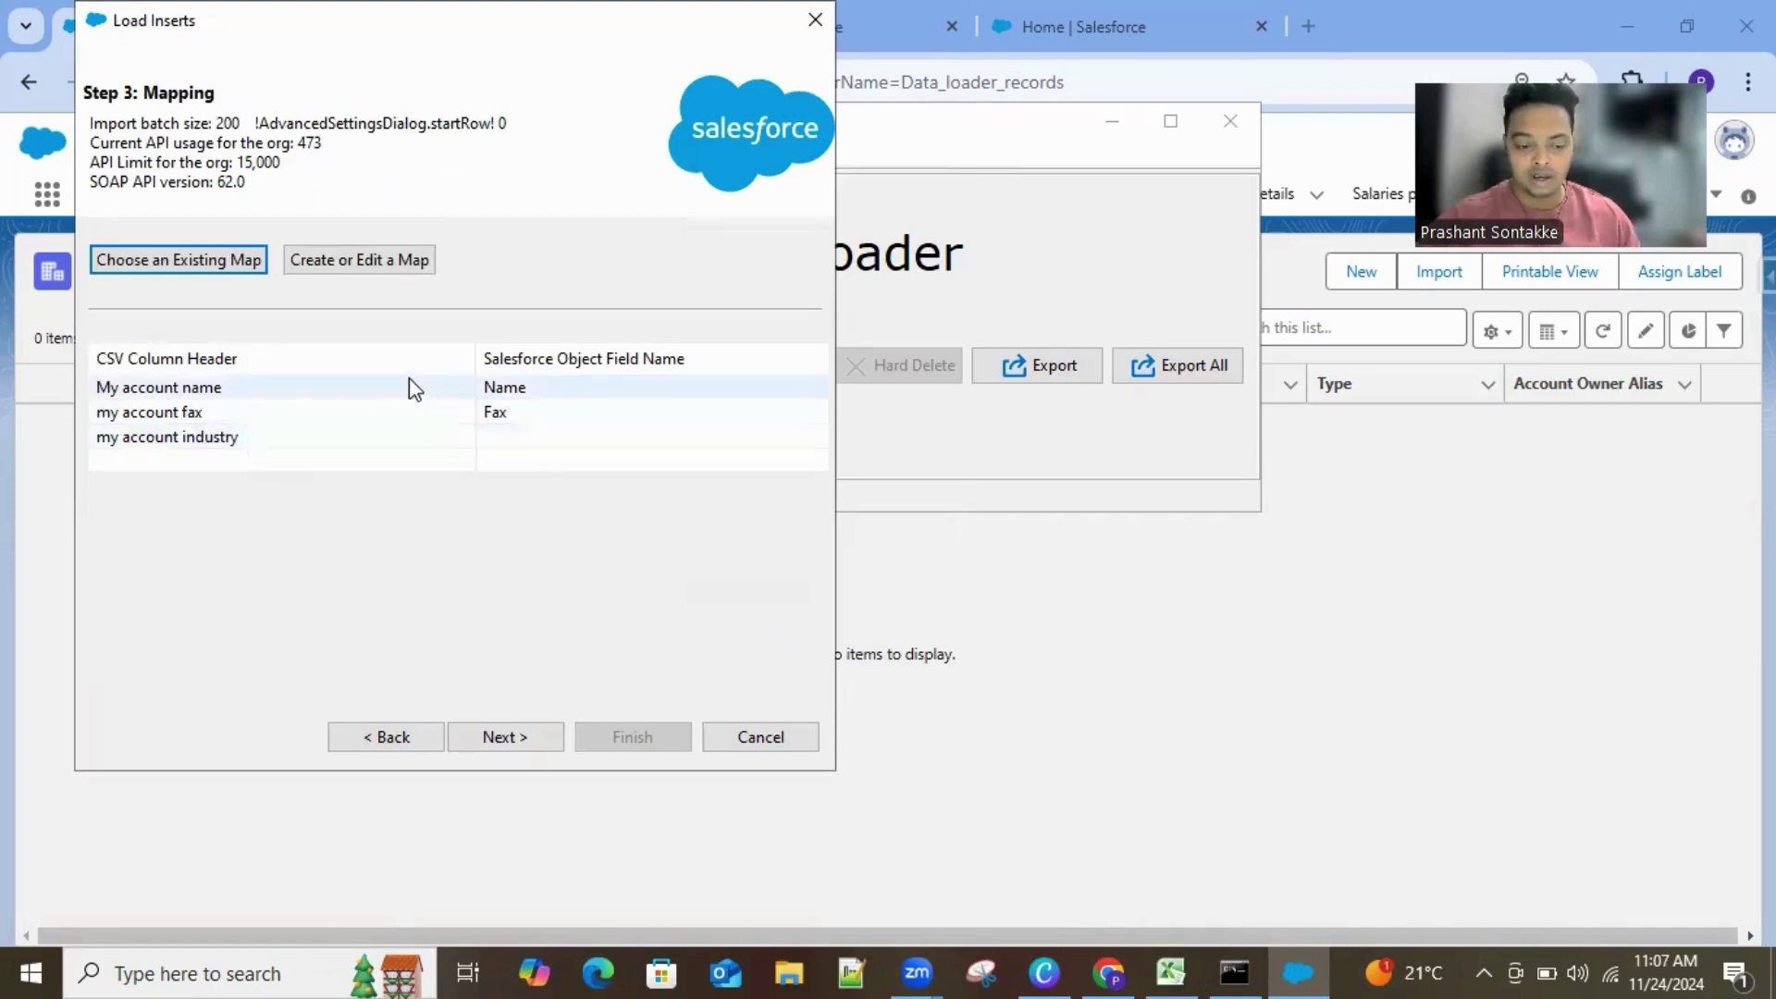
pyautogui.click(339, 259)
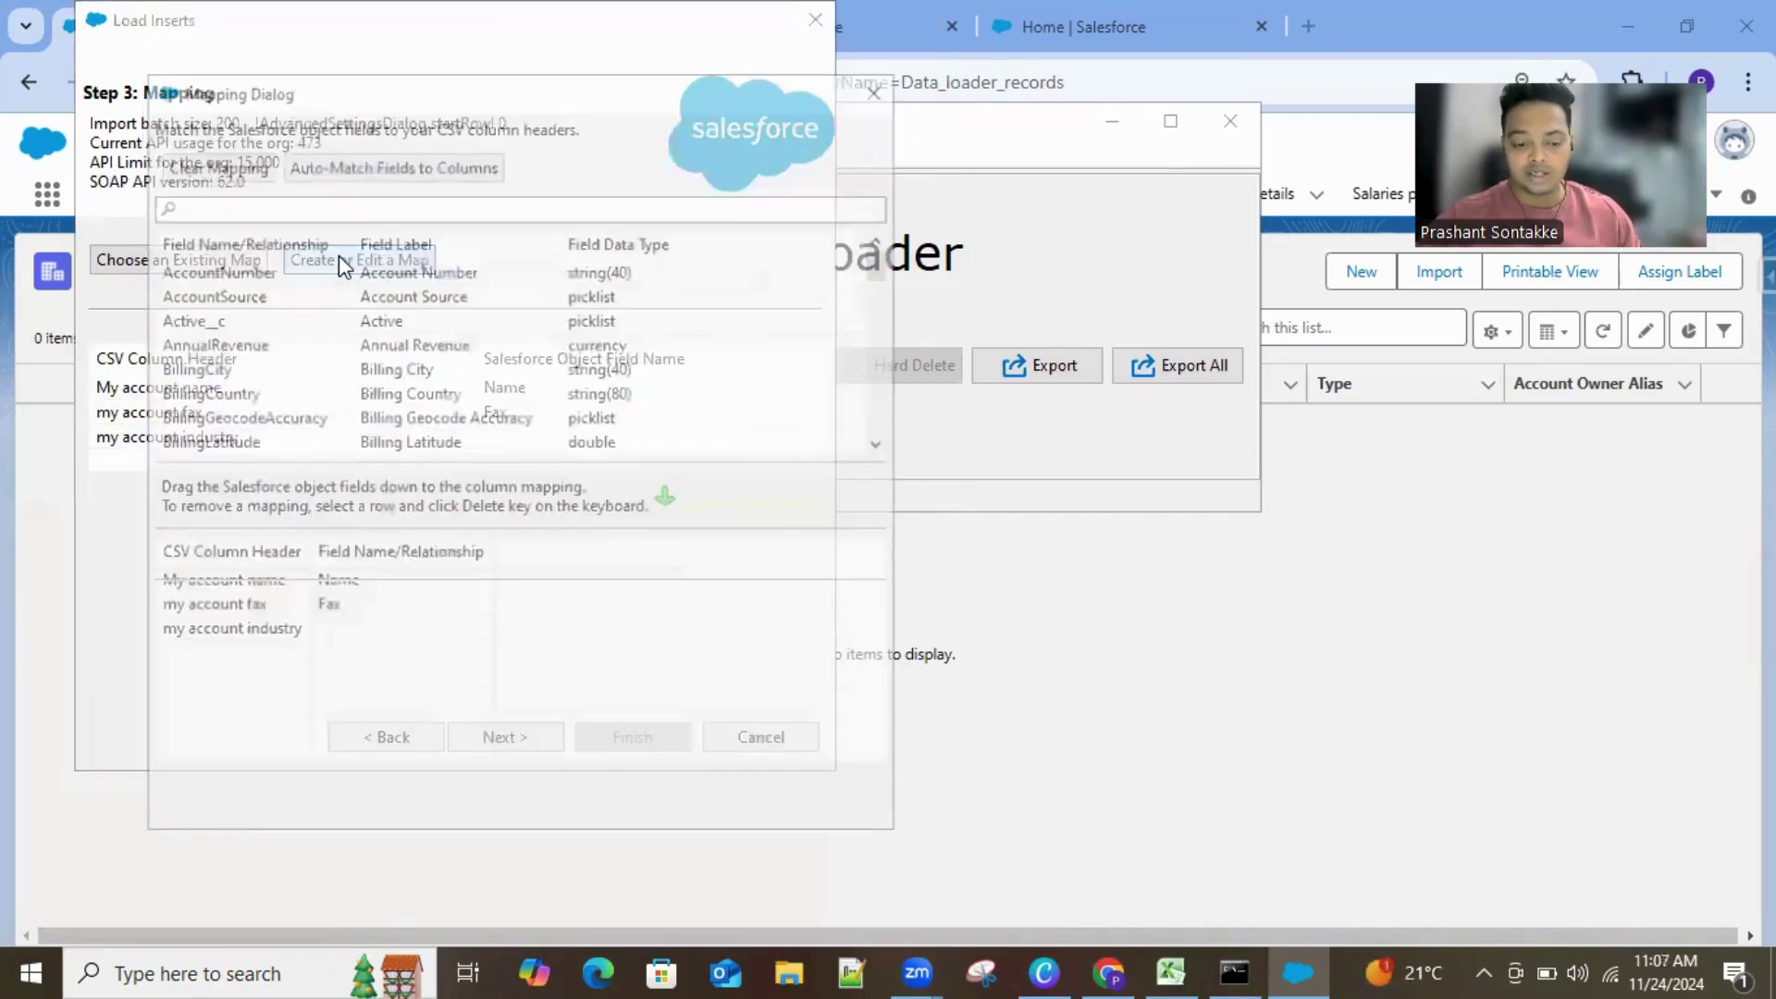
pyautogui.click(874, 87)
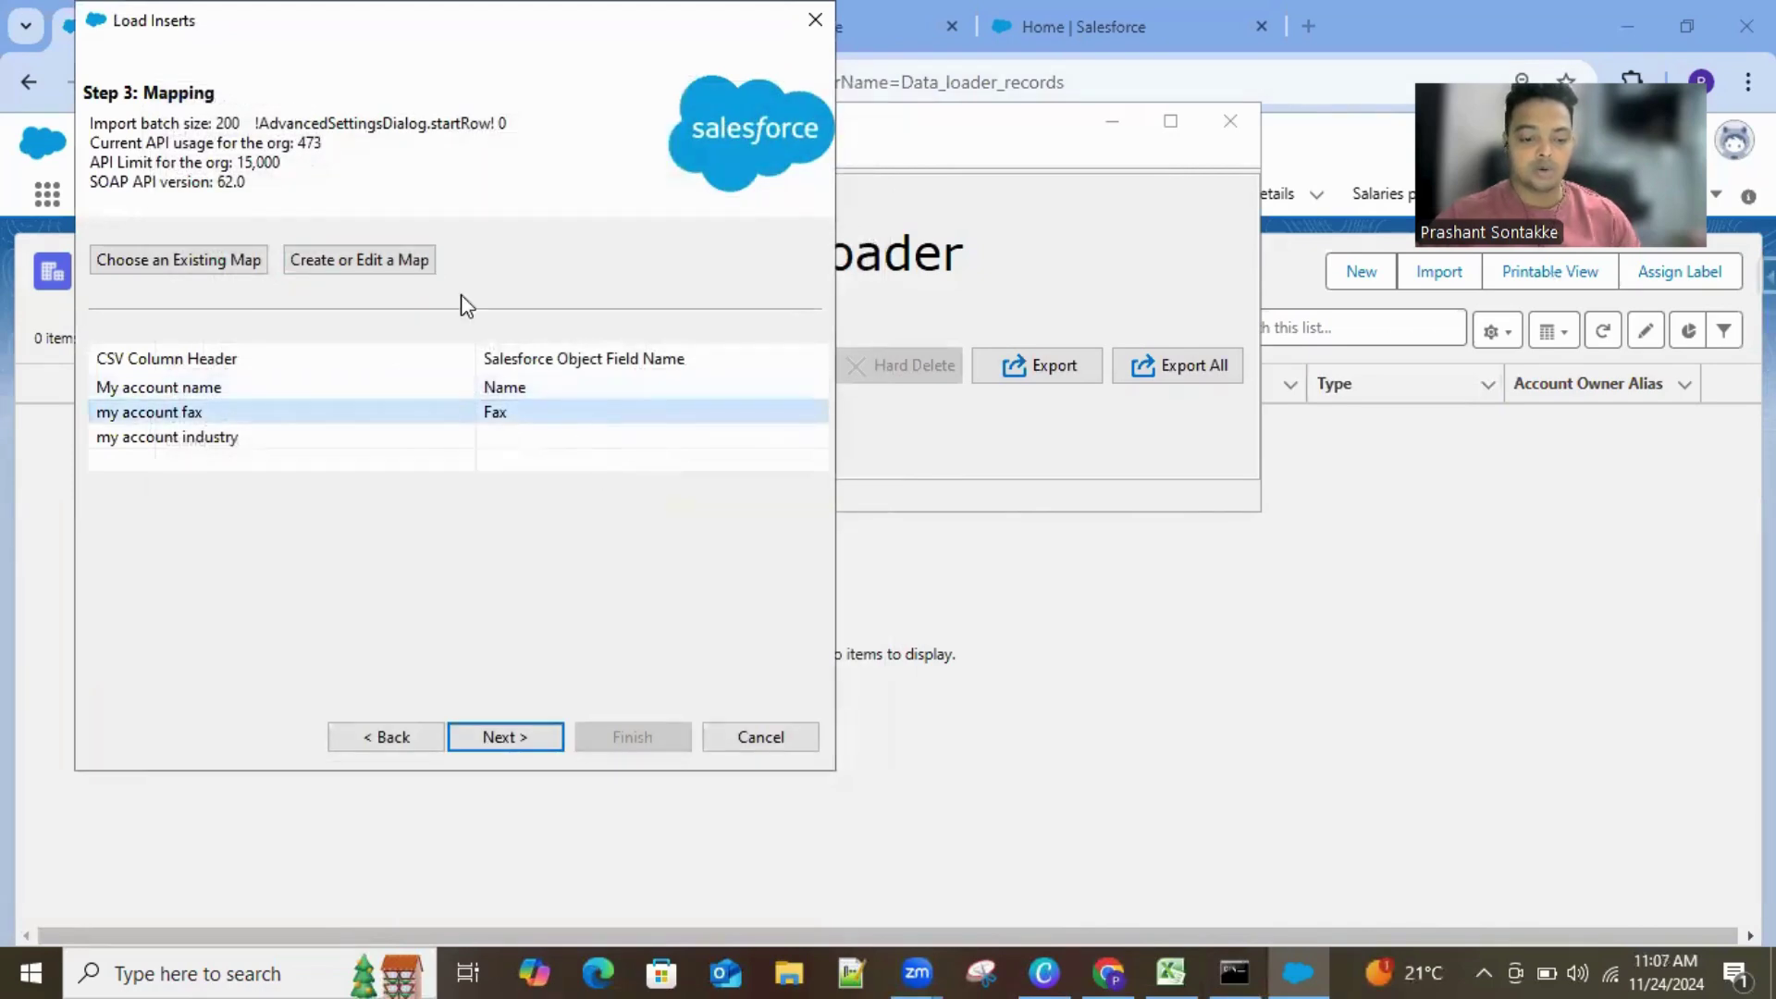
# Step: Open the column mapping for editing and remove the Fax and Name mappings
pyautogui.click(413, 260)
pyautogui.click(553, 614)
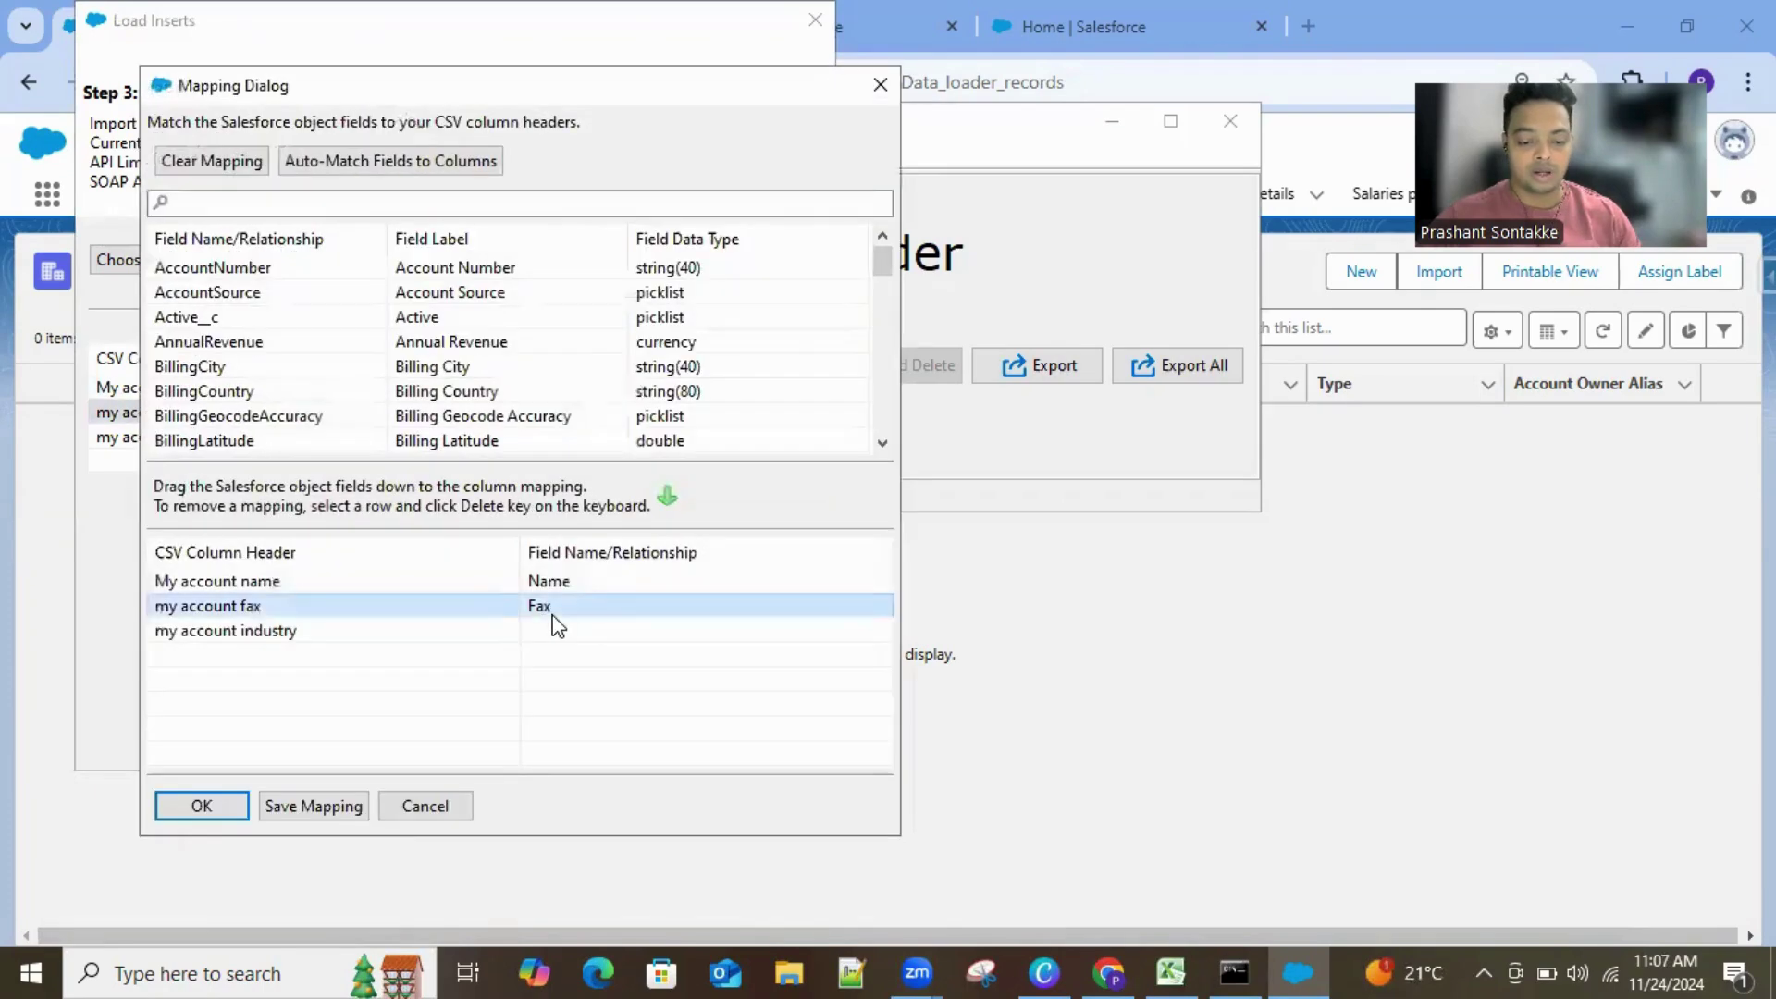
pyautogui.press('Delete')
pyautogui.click(568, 591)
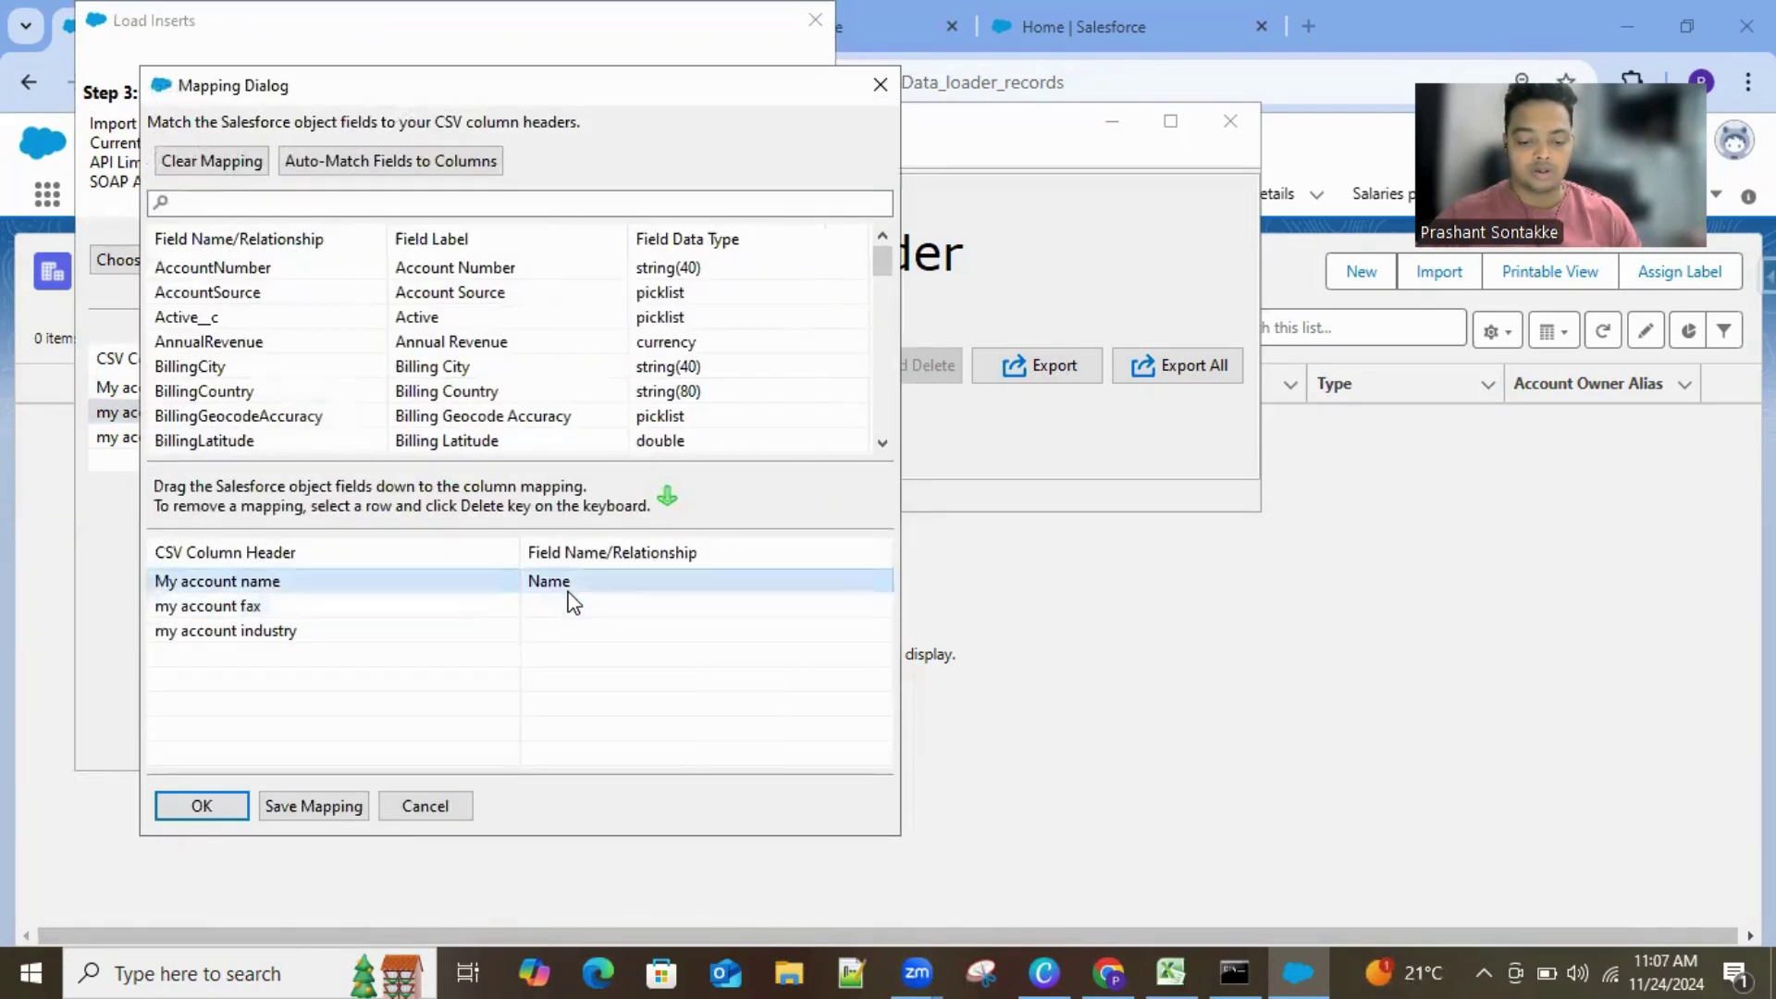
pyautogui.press('Delete')
# Step: Find the Name field and map it to the My account name column
pyautogui.click(248, 200)
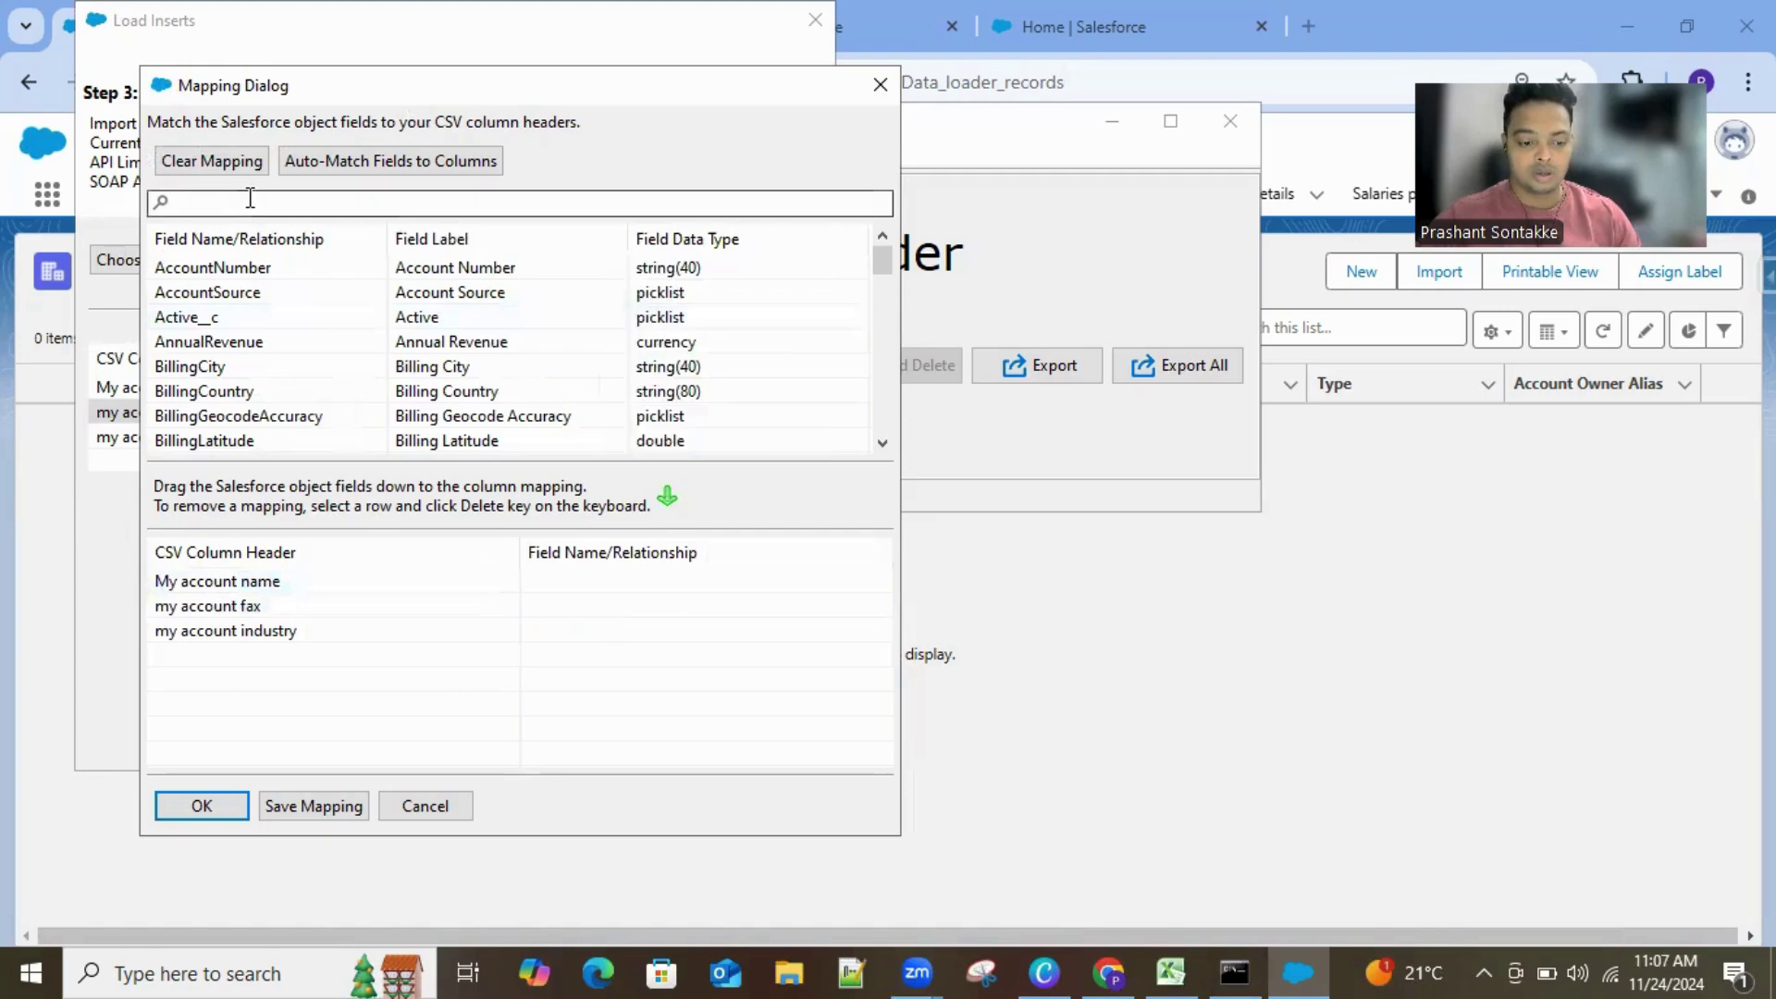
pyautogui.write('Name')
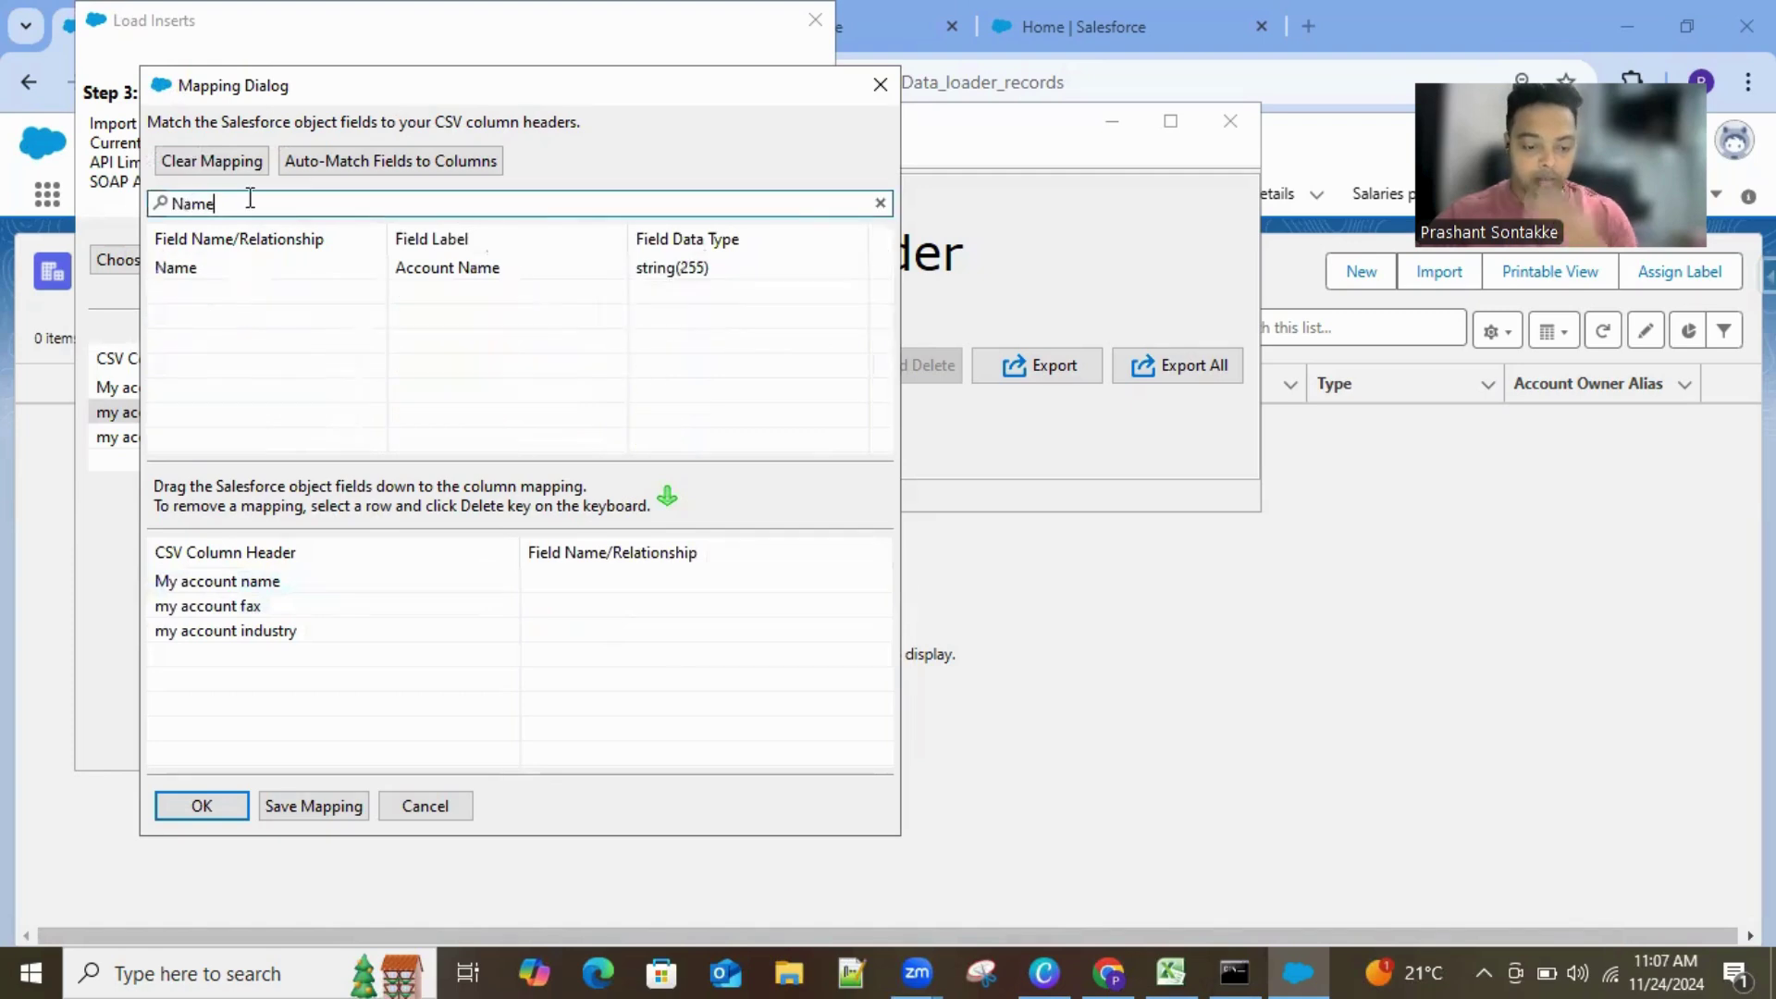
pyautogui.moveTo(192, 270); pyautogui.dragTo(615, 592)
pyautogui.moveTo(181, 268); pyautogui.dragTo(703, 567)
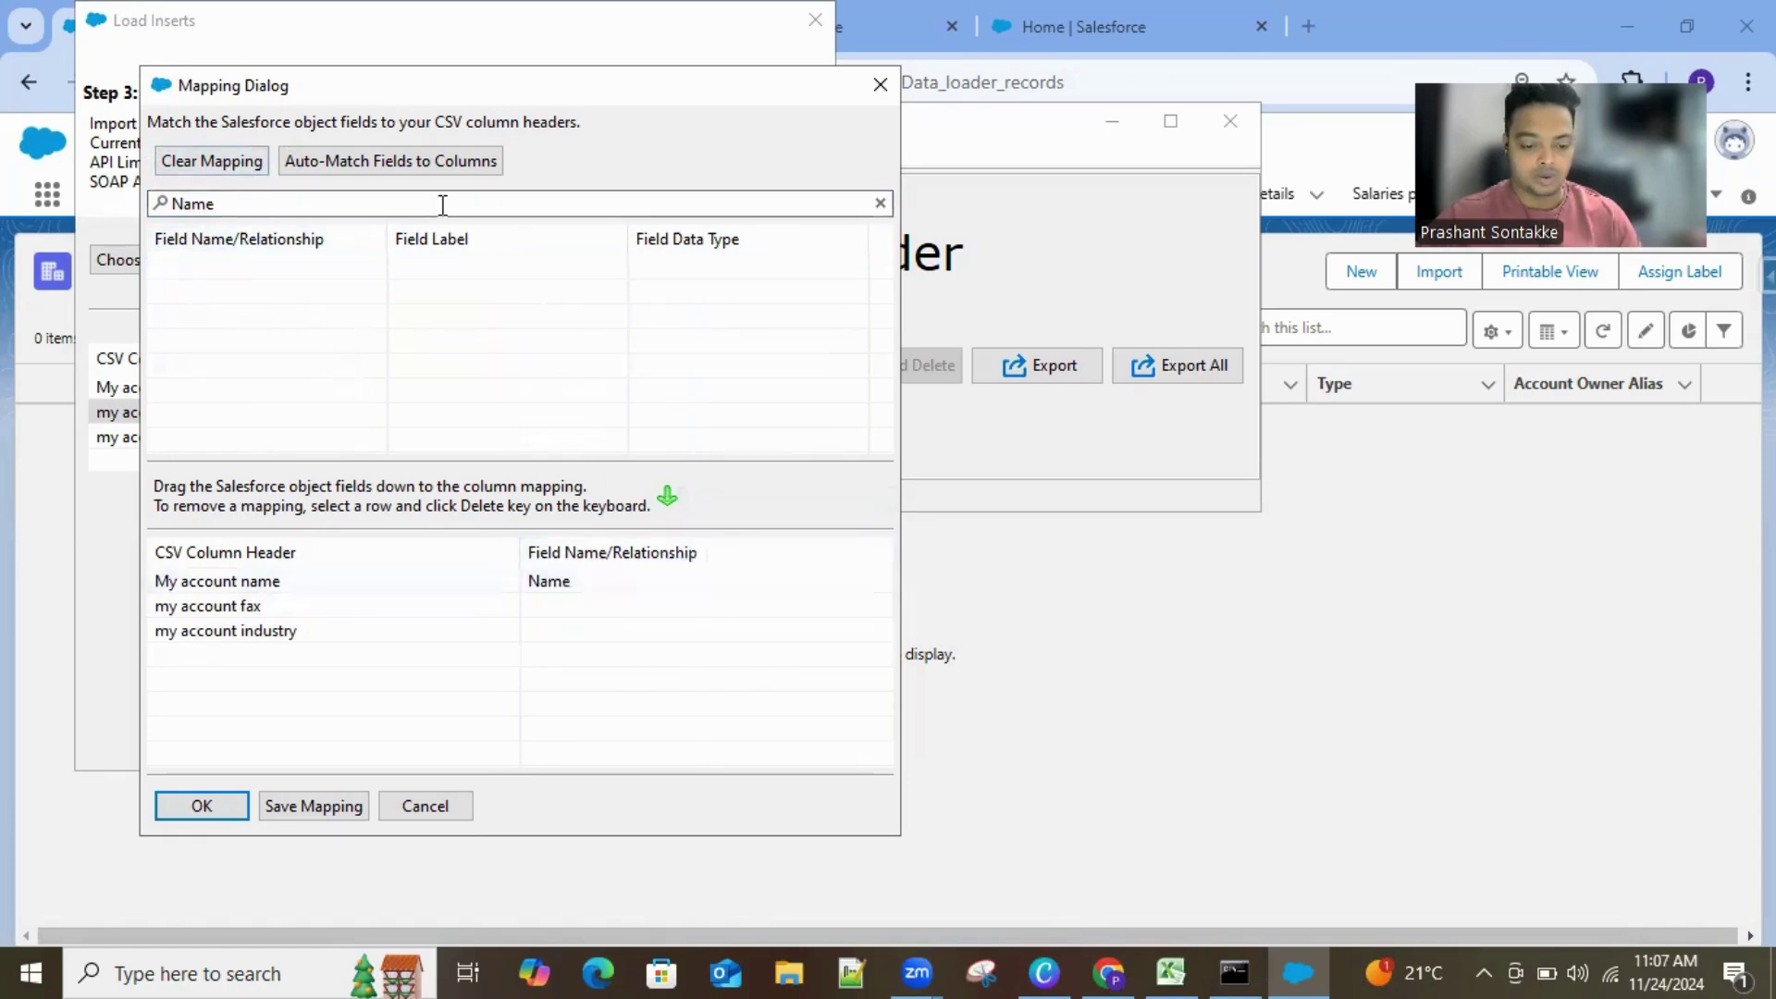
# Step: Find the Fax field and map it to the my account fax column
pyautogui.click(351, 213)
pyautogui.doubleClick(351, 213)
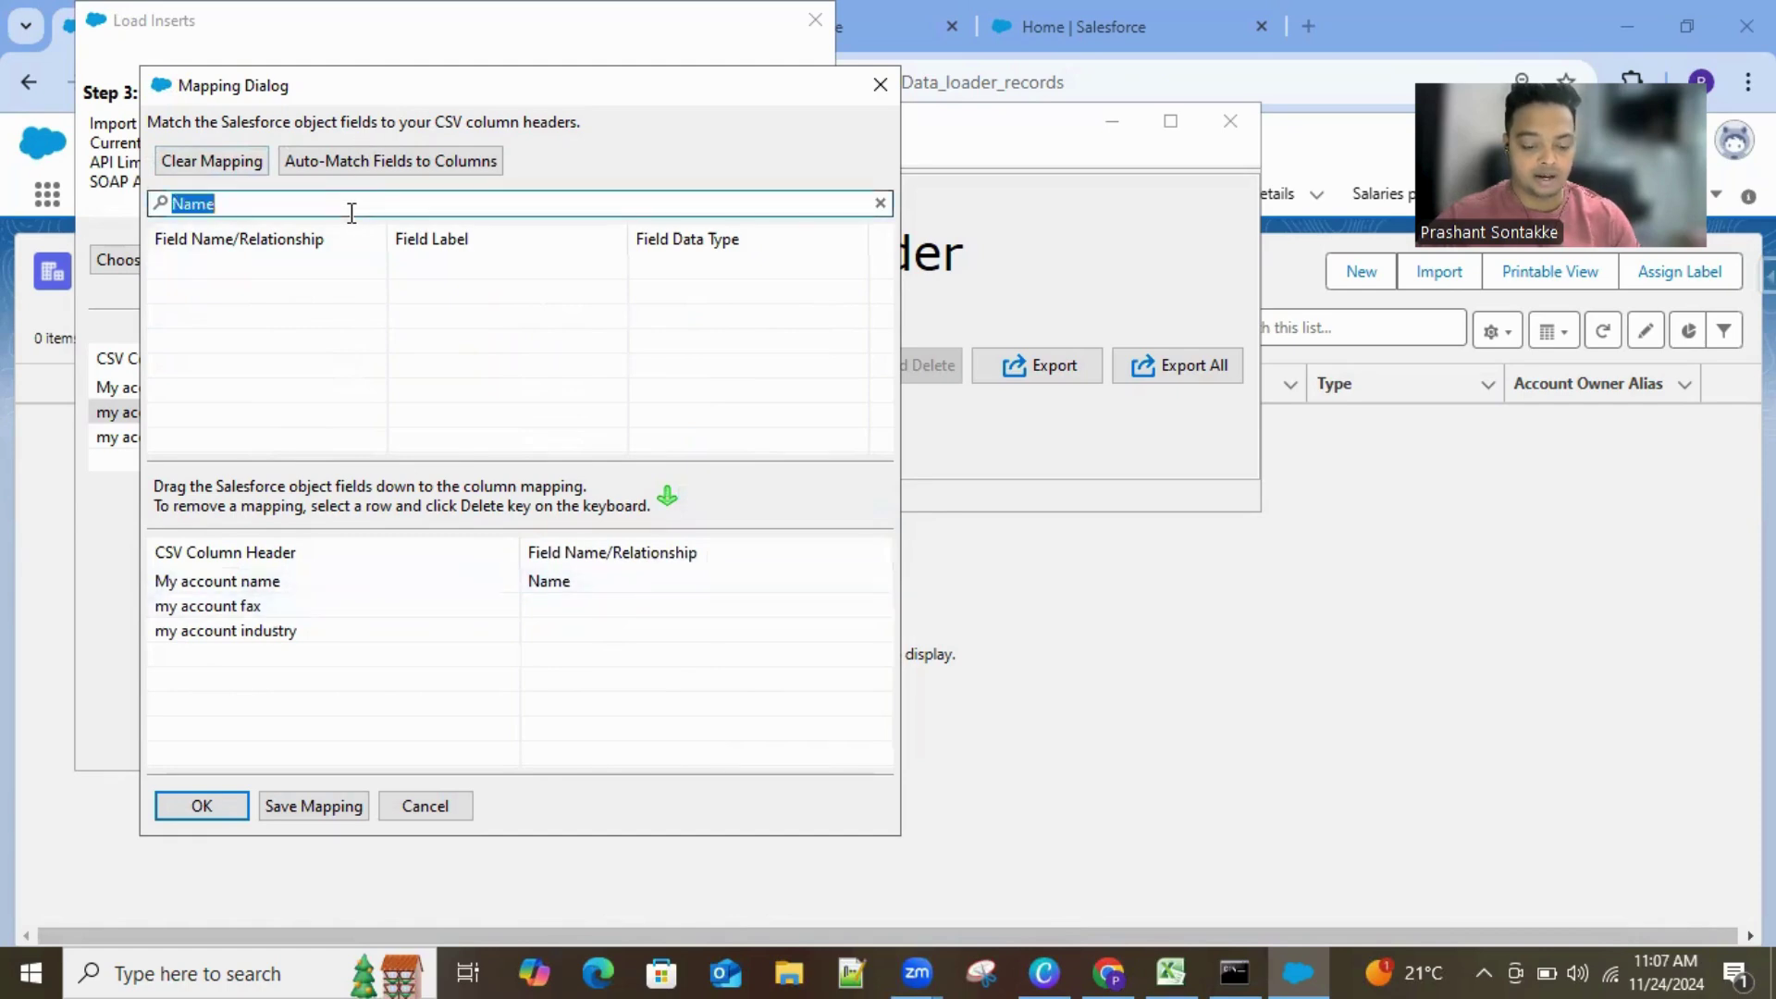
pyautogui.write('fax')
pyautogui.moveTo(208, 270); pyautogui.dragTo(607, 626)
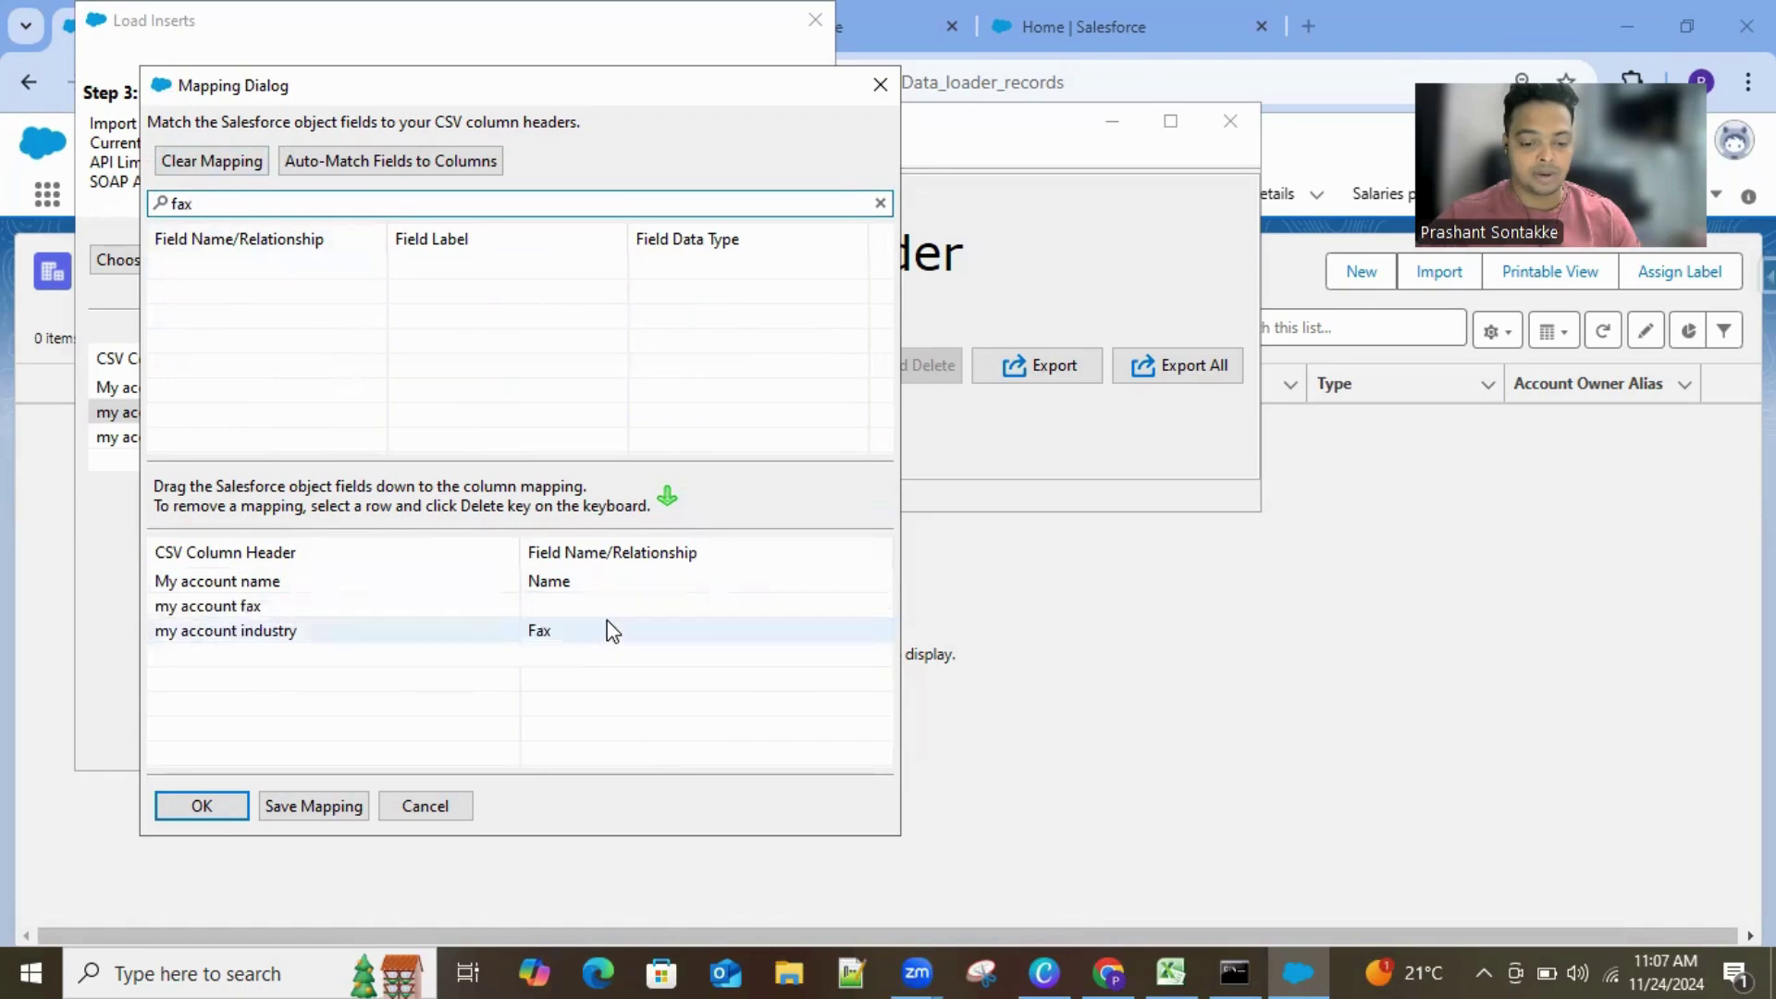
pyautogui.press('Delete')
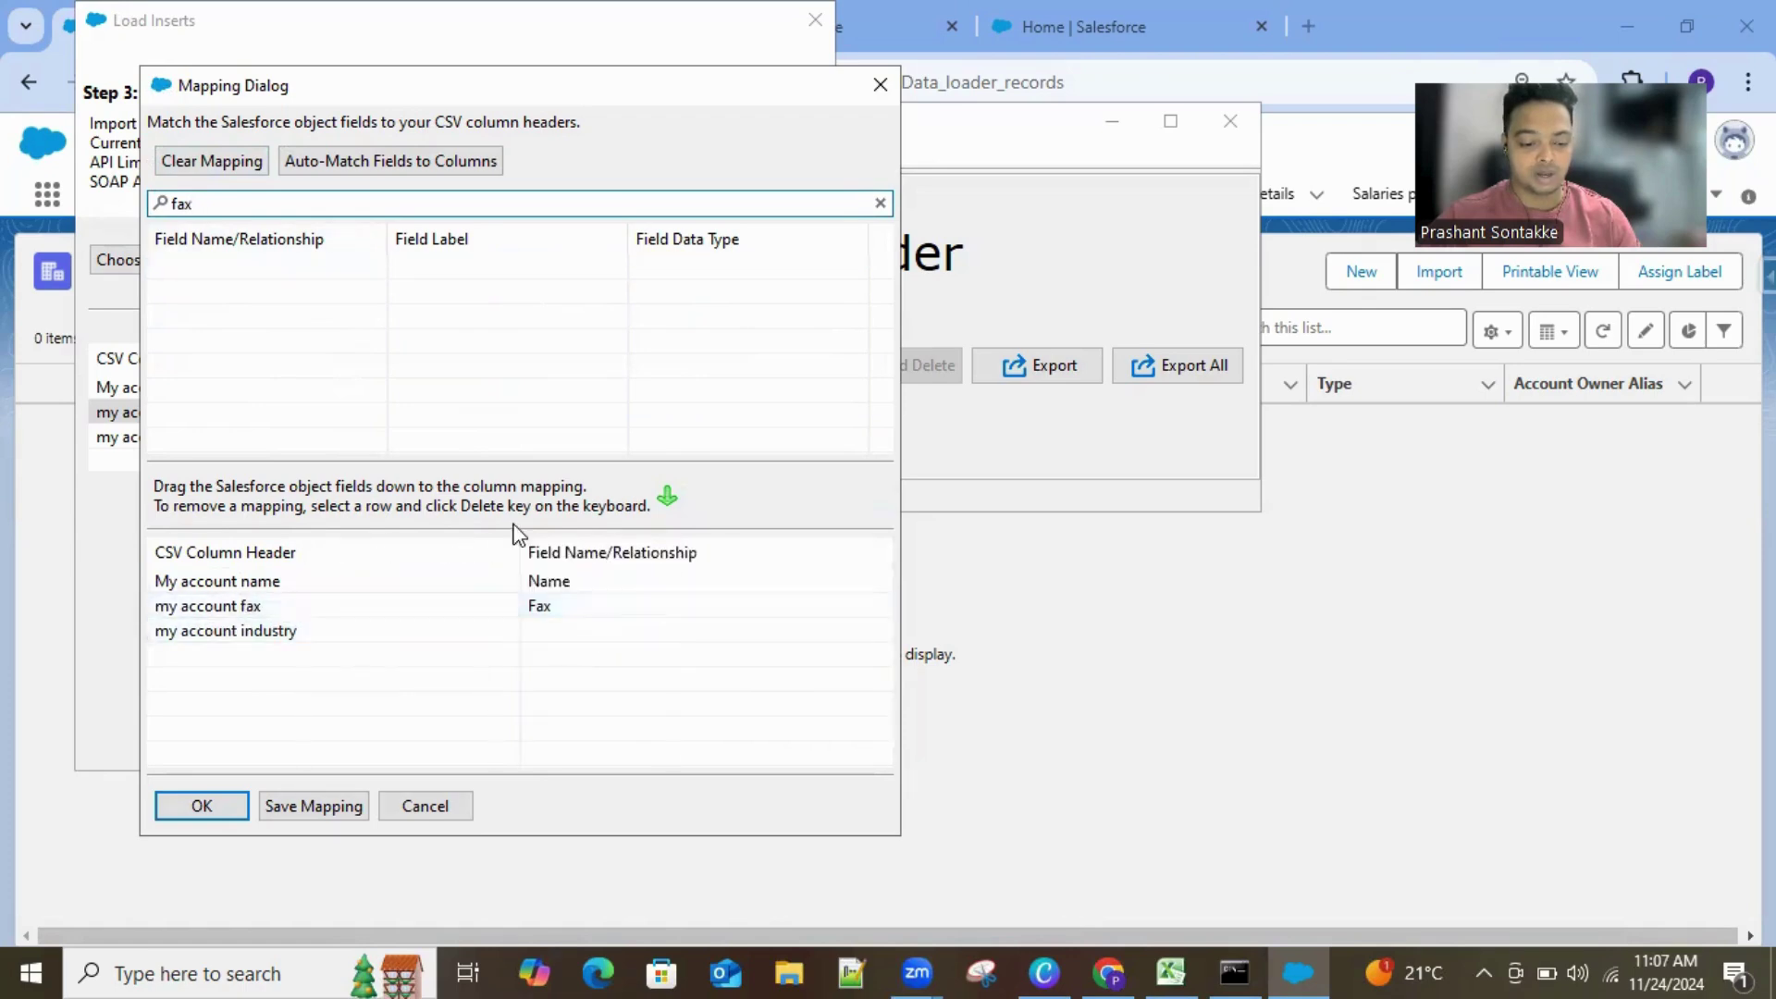
# Step: Find the Industry field with "indu", map it to the my account industry column, and accept the mapping
pyautogui.press('BackSpace')
pyautogui.write('indu')
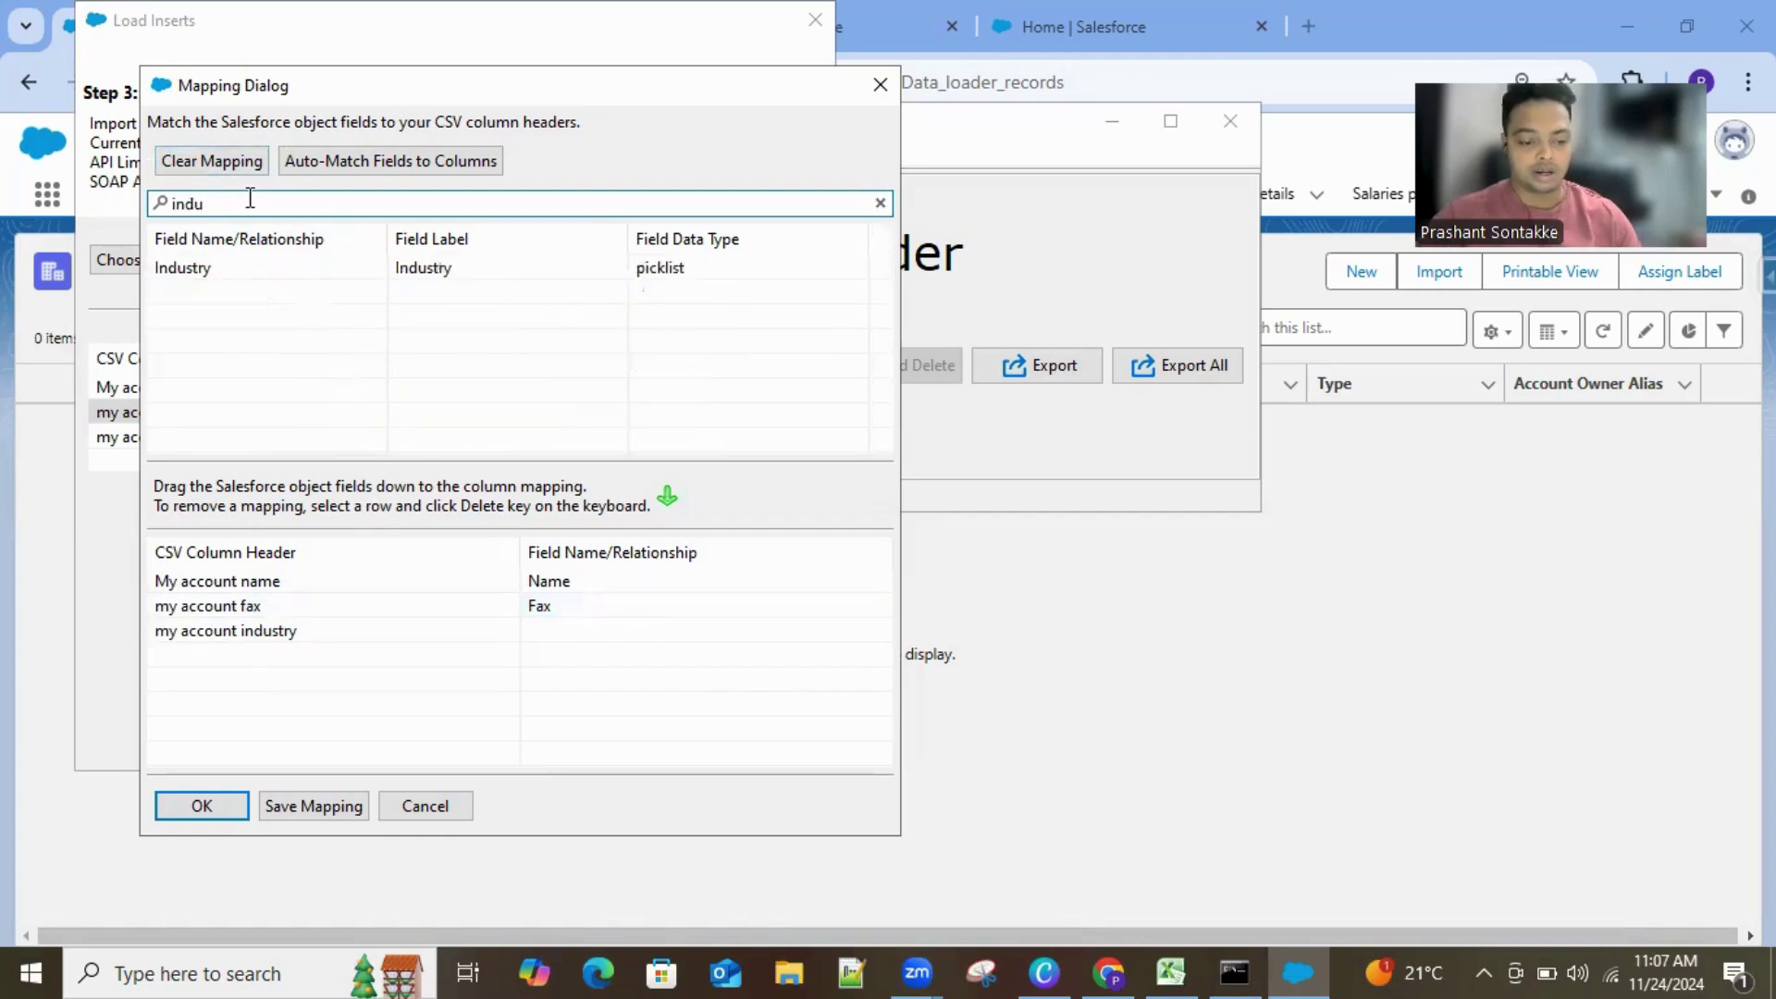
pyautogui.moveTo(185, 271); pyautogui.dragTo(578, 629)
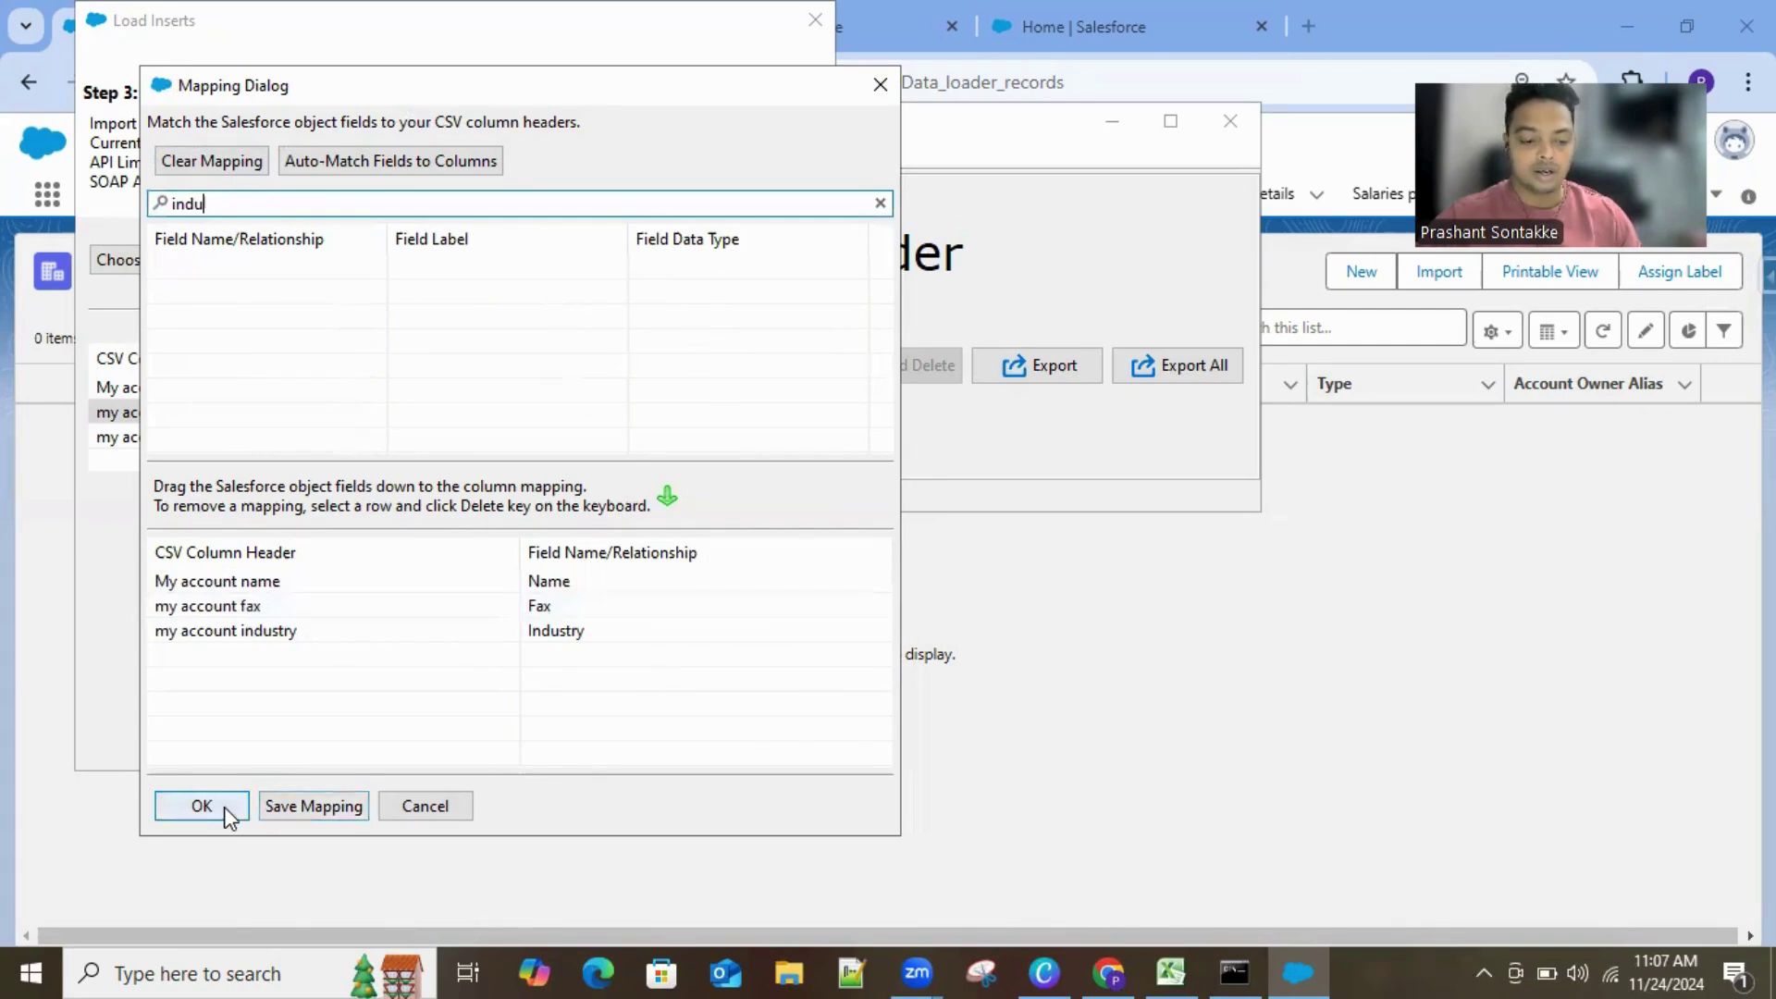
pyautogui.click(200, 805)
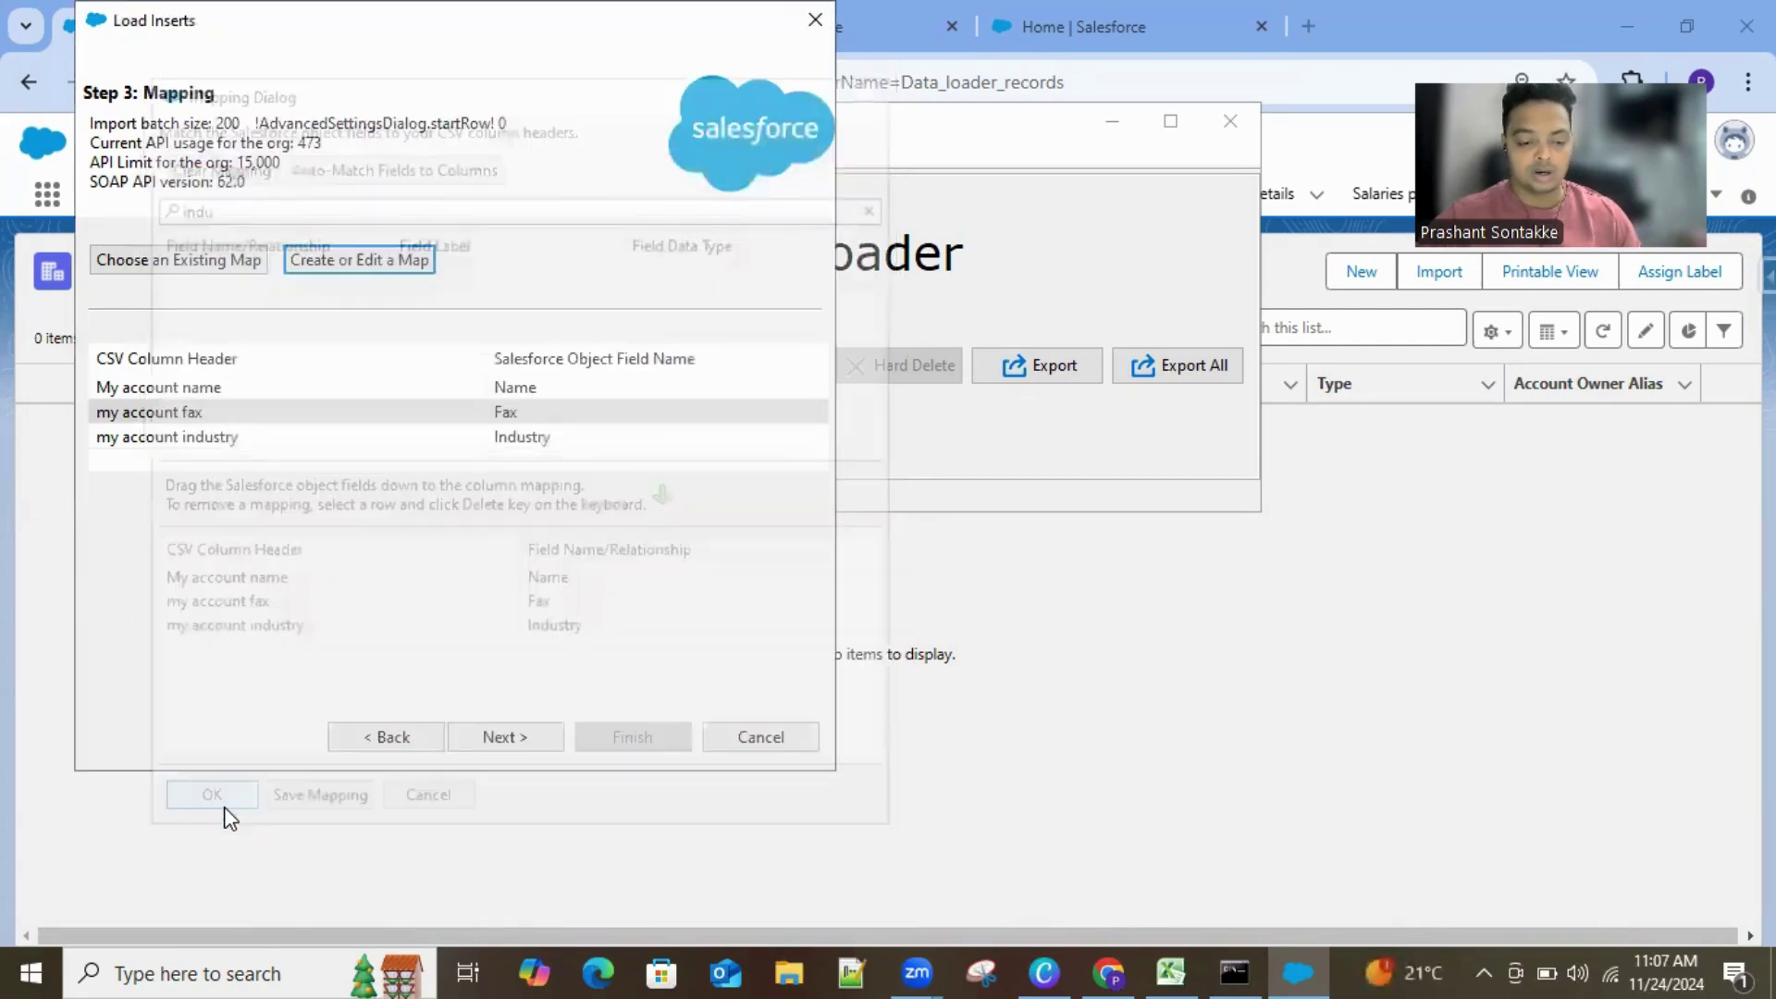
# Step: Keep the results folder C:\Users\admin\Documents, finish the load, and confirm inserting the new records
pyautogui.click(503, 750)
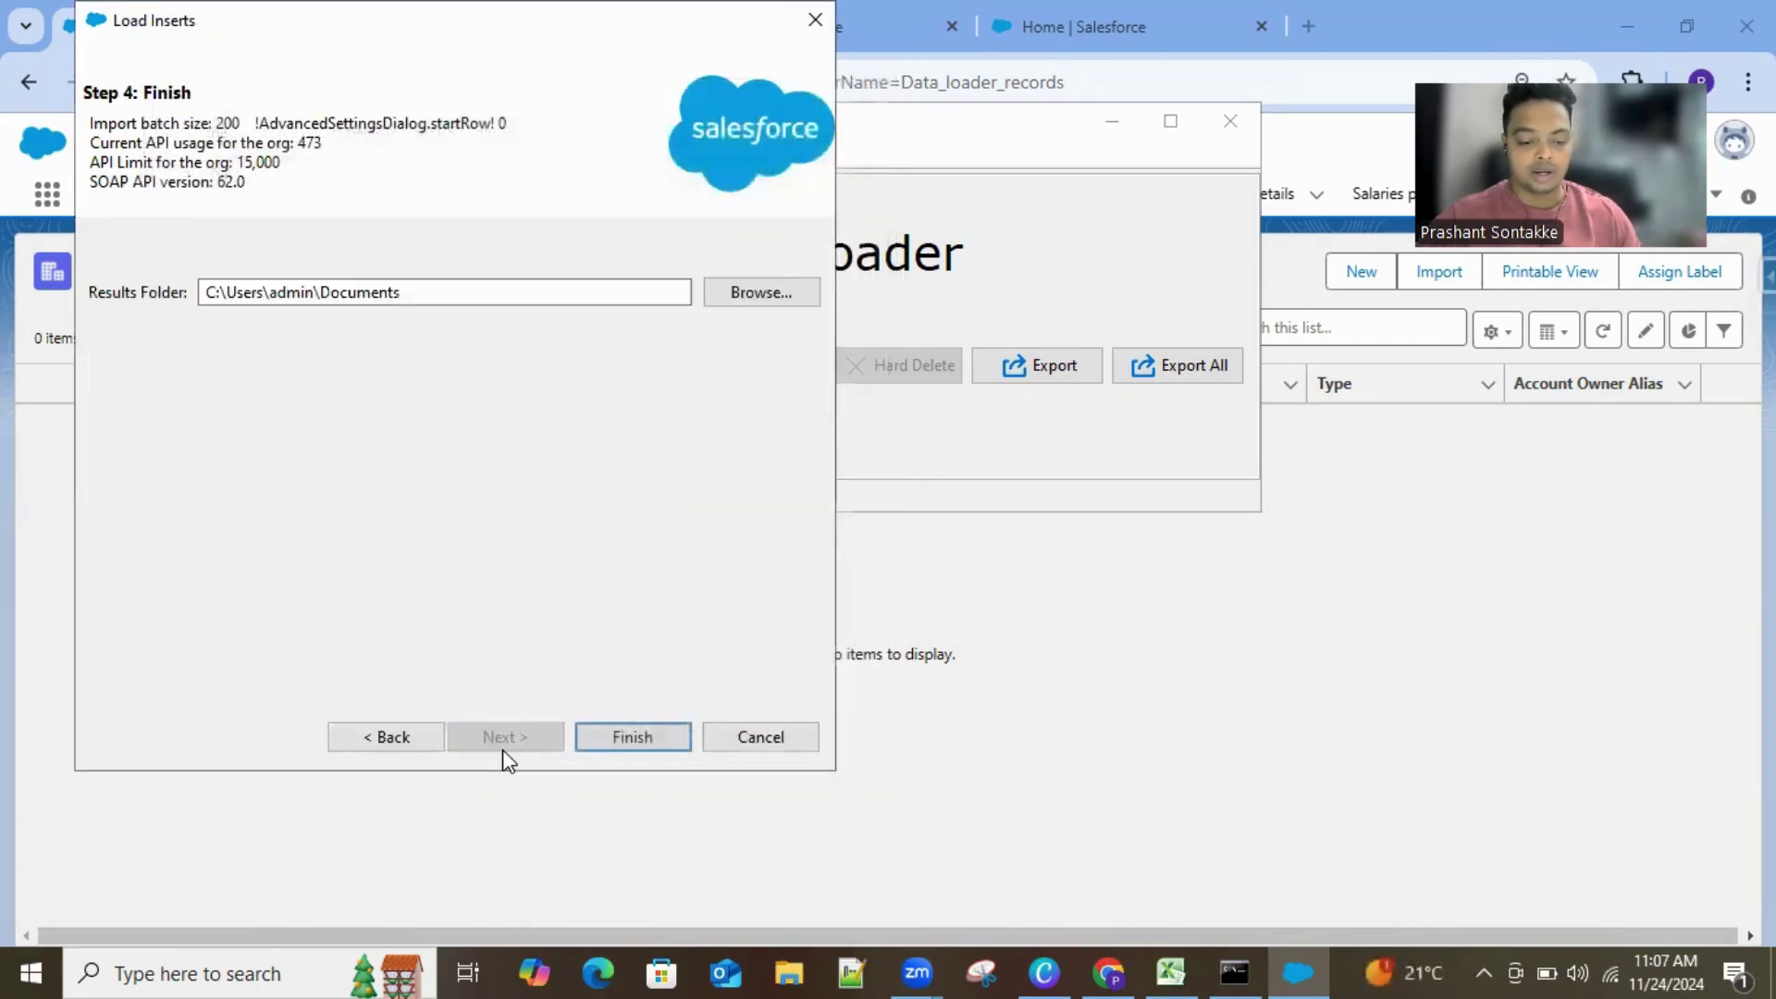
pyautogui.click(627, 743)
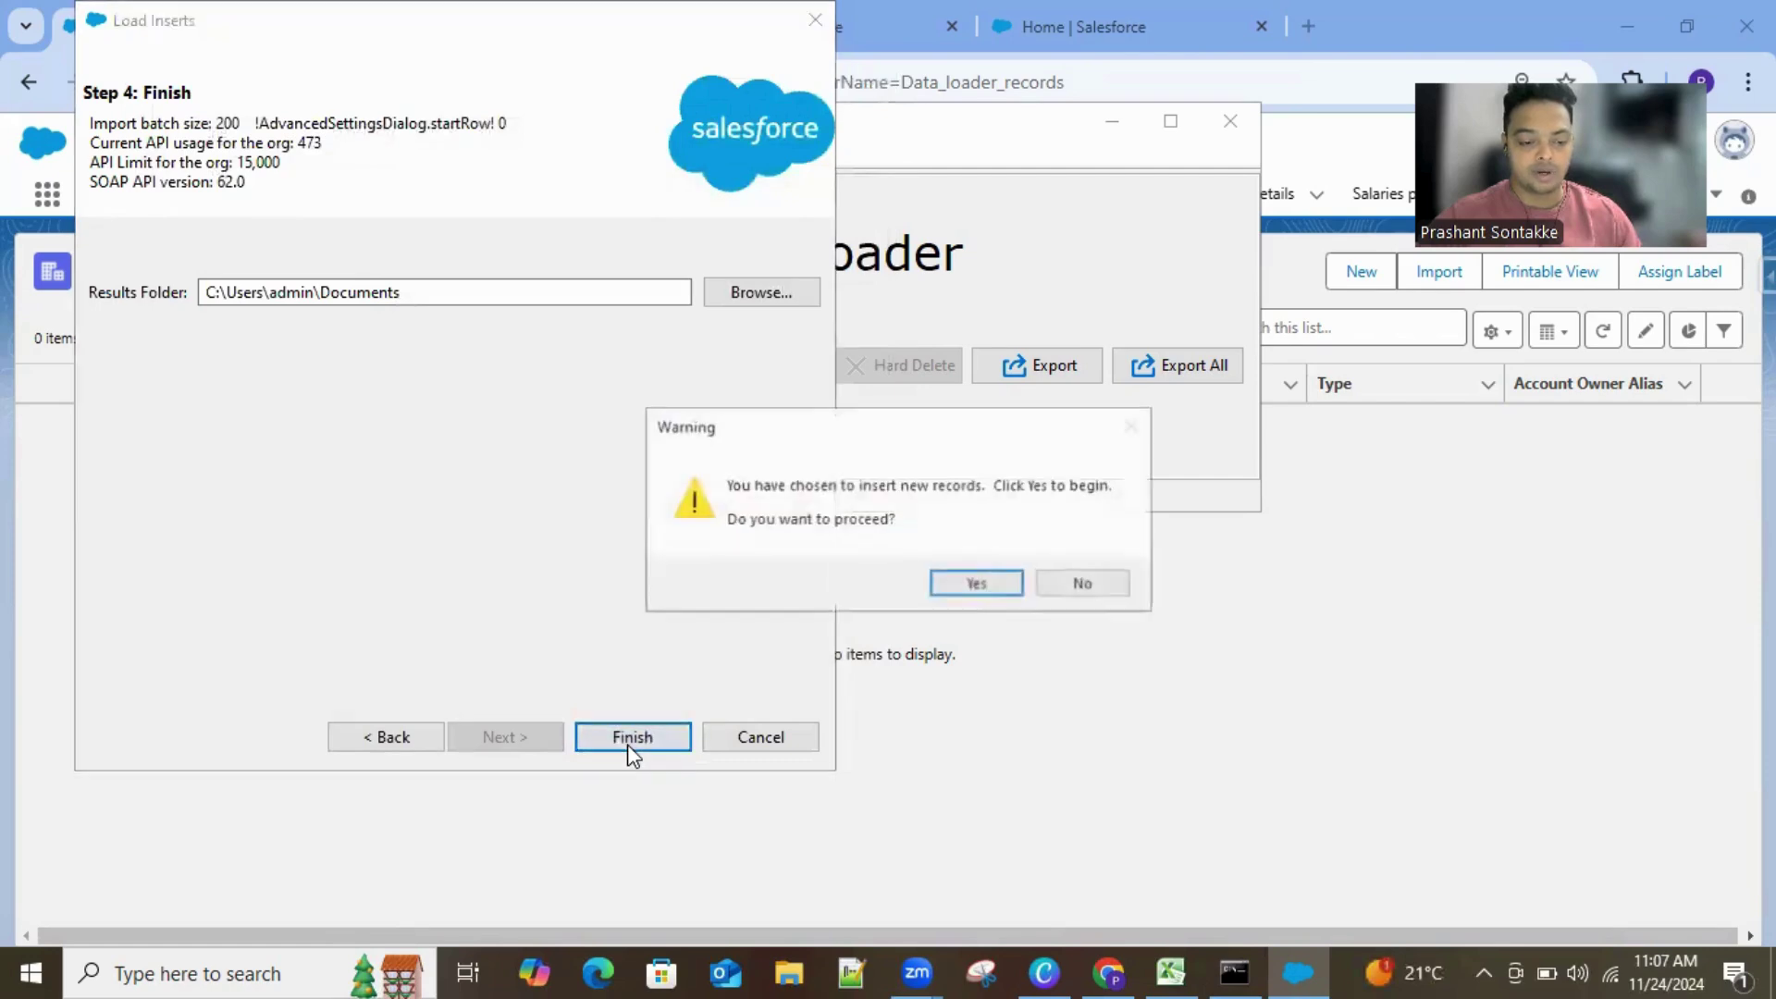
pyautogui.click(981, 575)
# Step: View the successfully inserted rows, then switch to the browser and refresh the Data loader records list view to check them
pyautogui.click(474, 203)
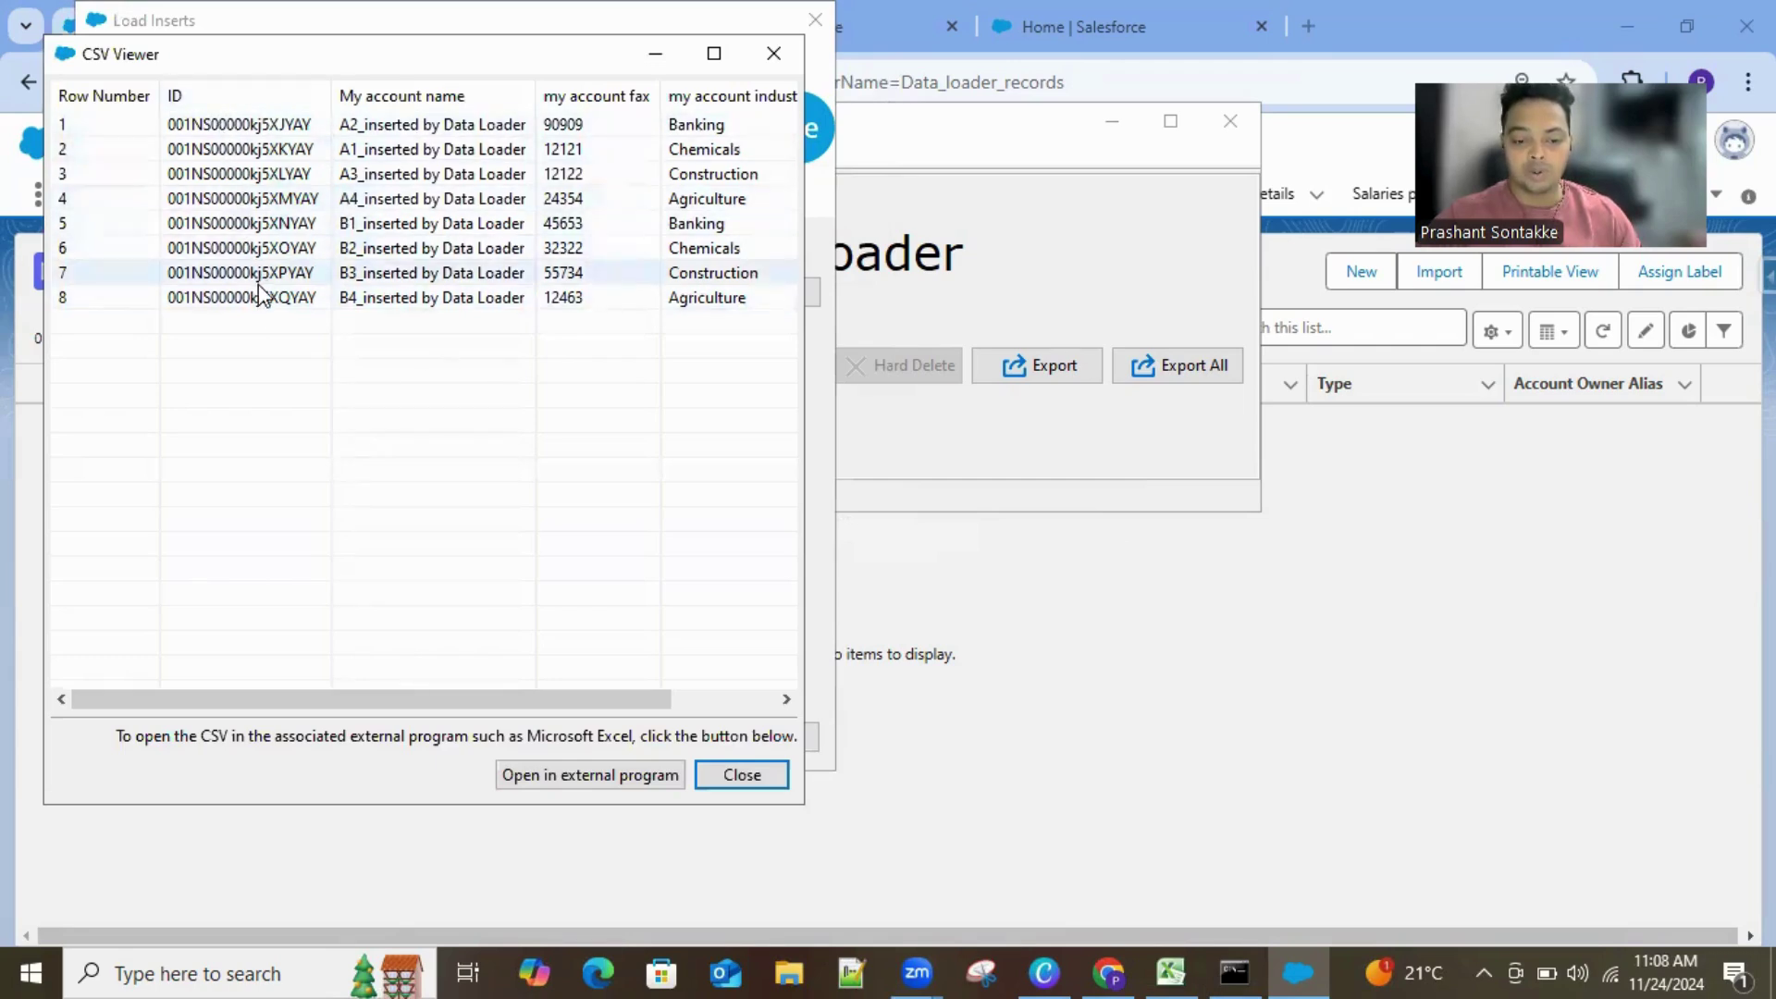
pyautogui.click(1114, 971)
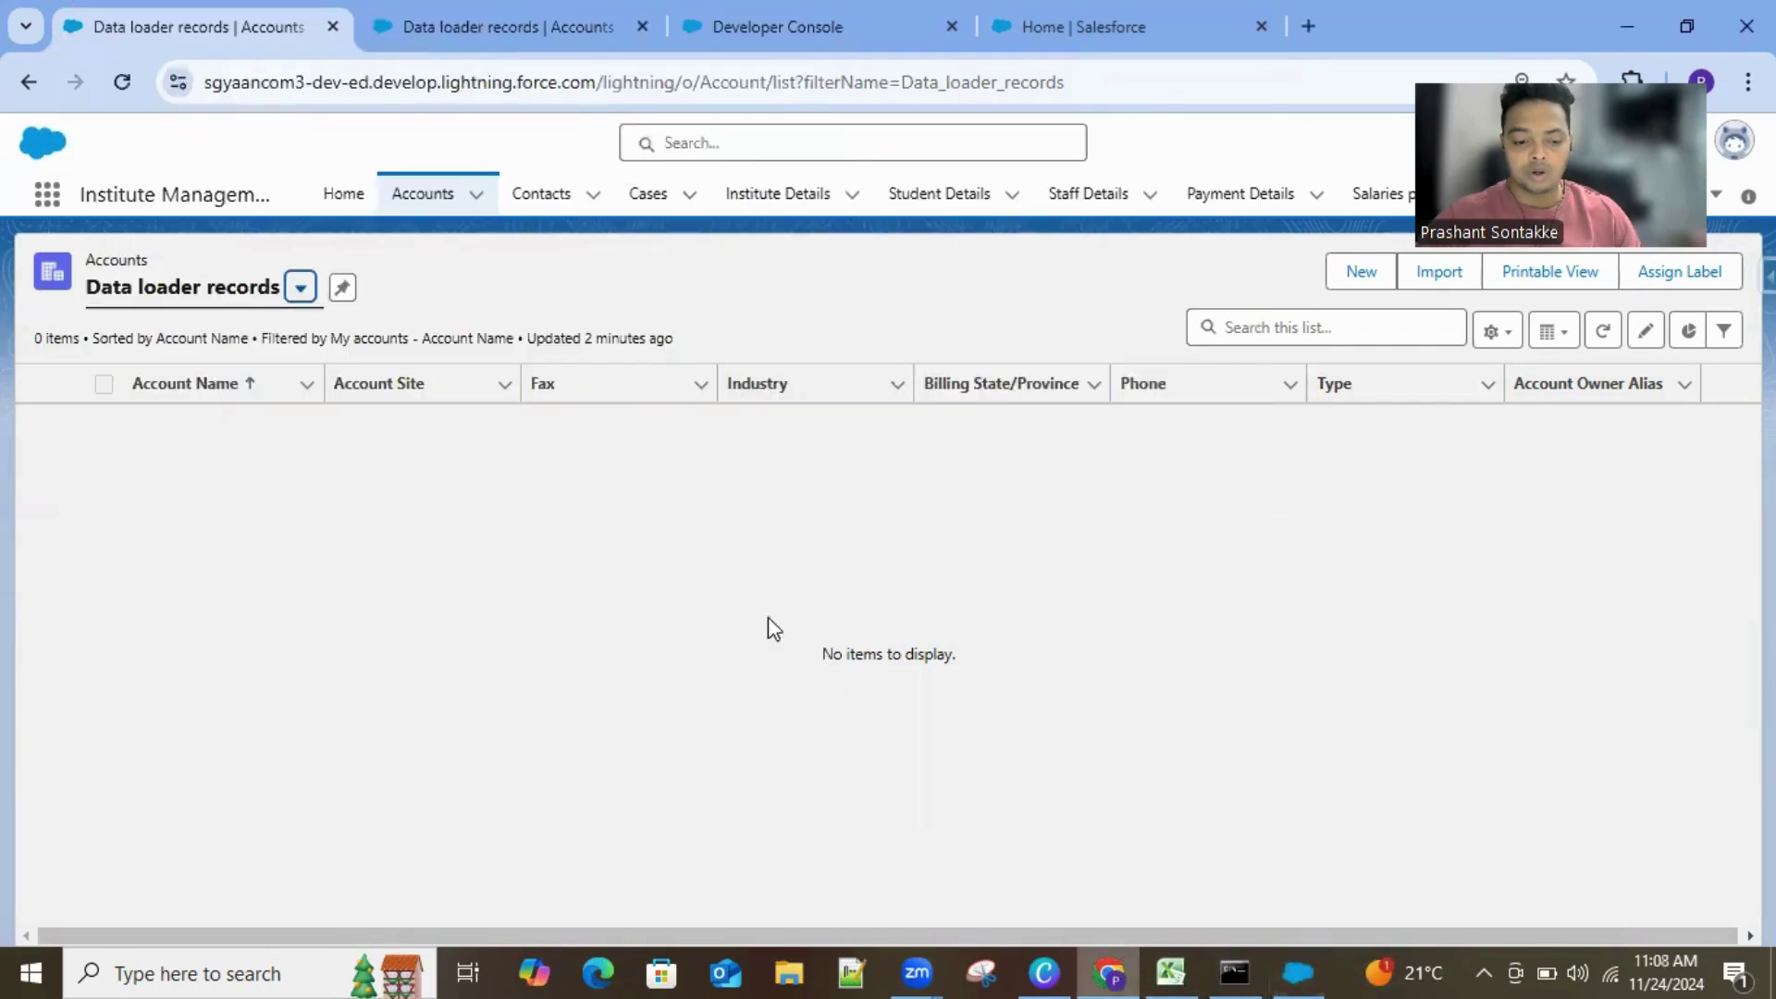
pyautogui.click(1600, 331)
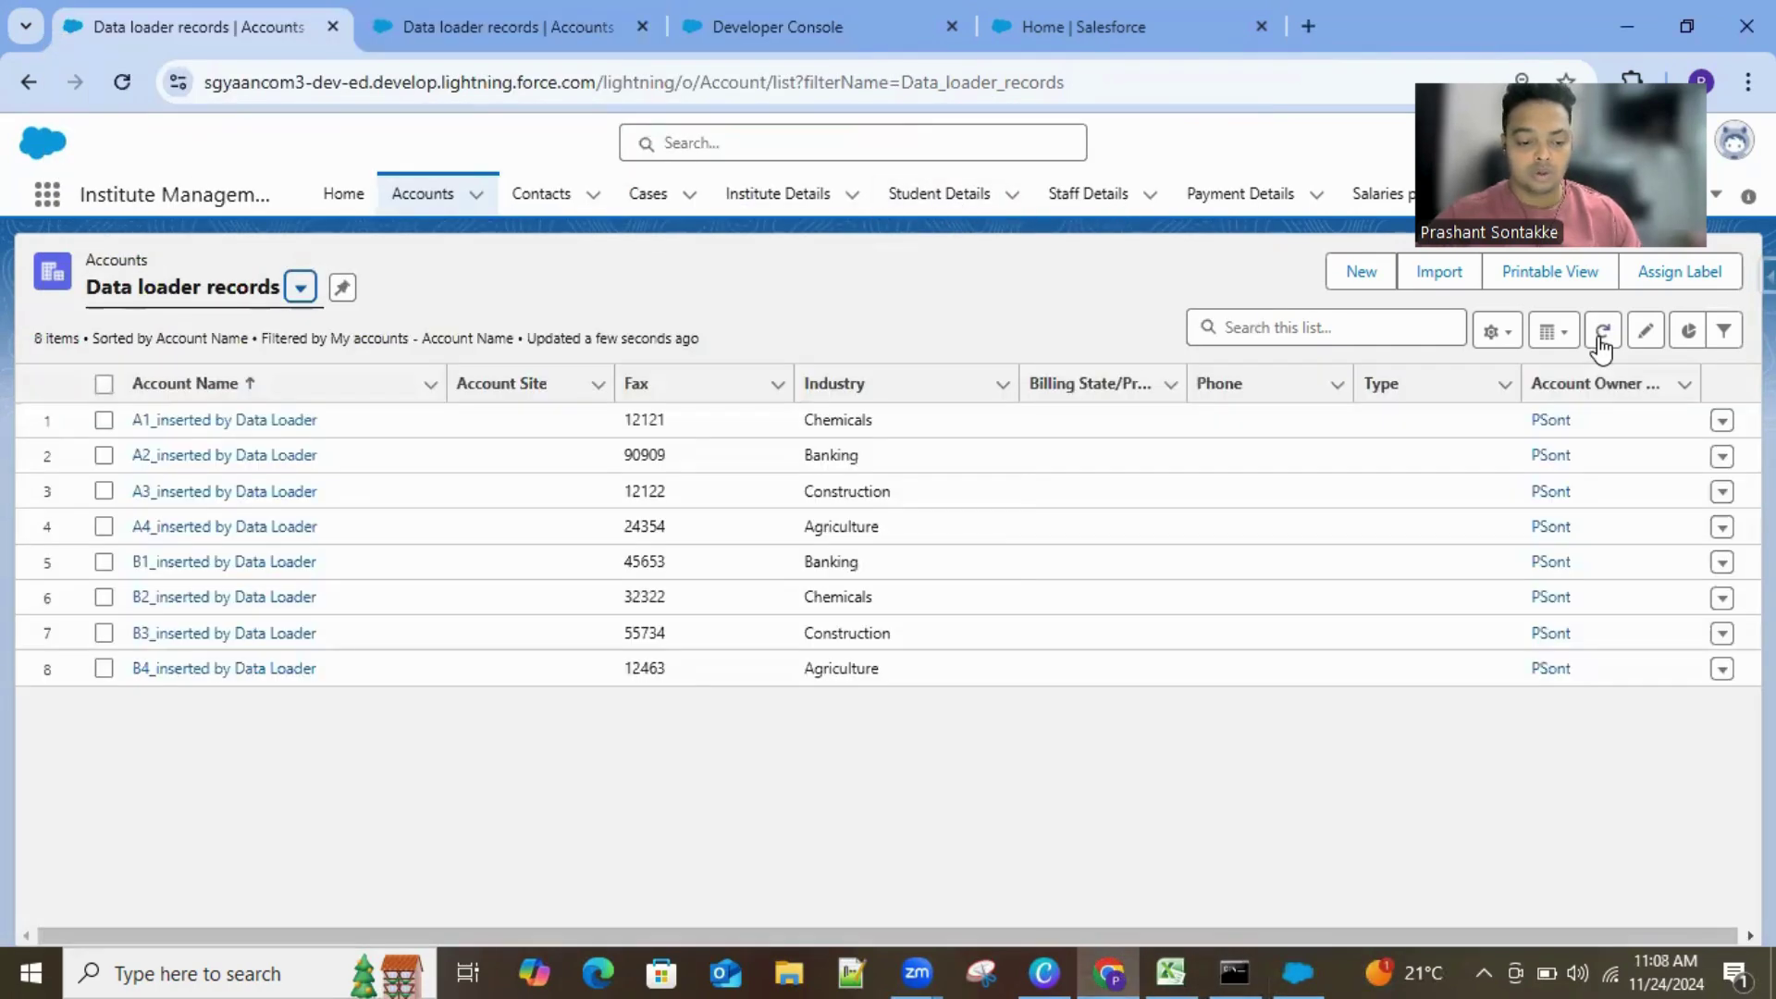